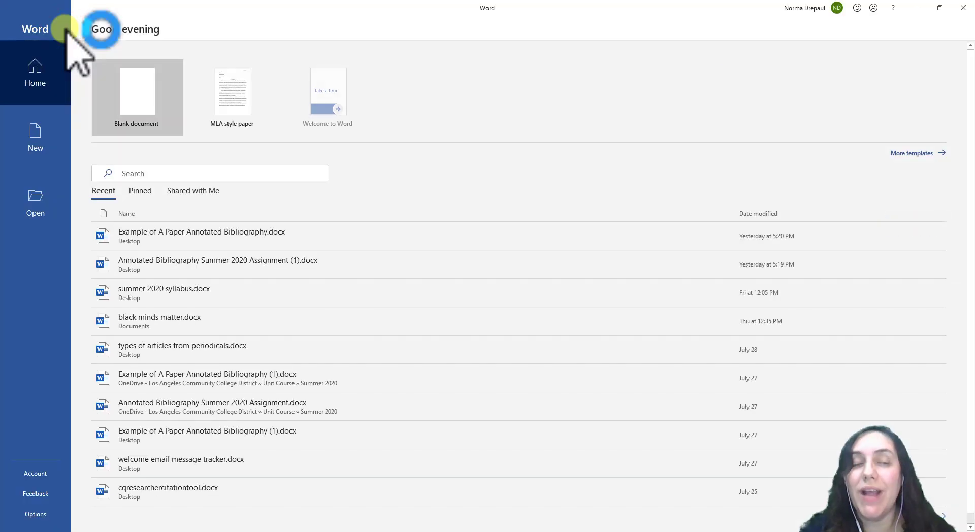
Create a blank document and set its default font to Times New Roman, 12 pt, for this document only
left_click(136, 108)
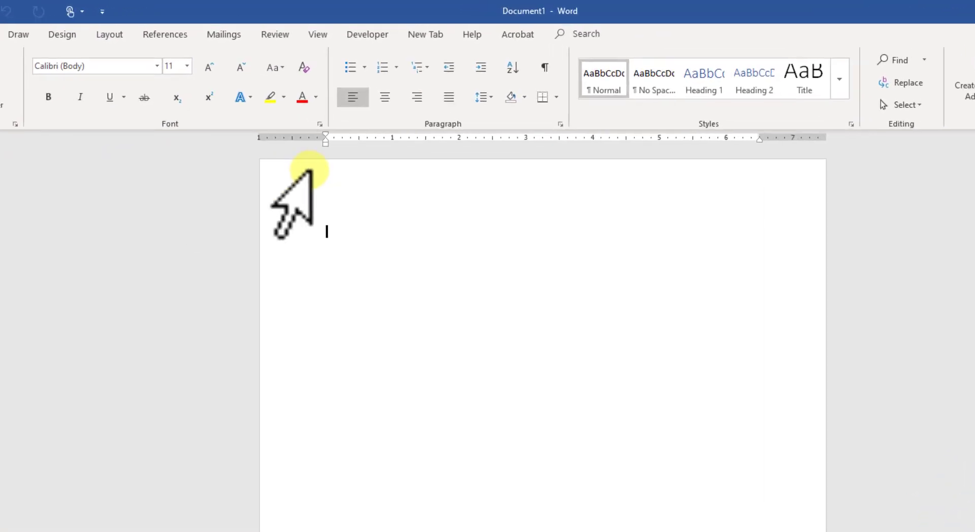
left_click(320, 123)
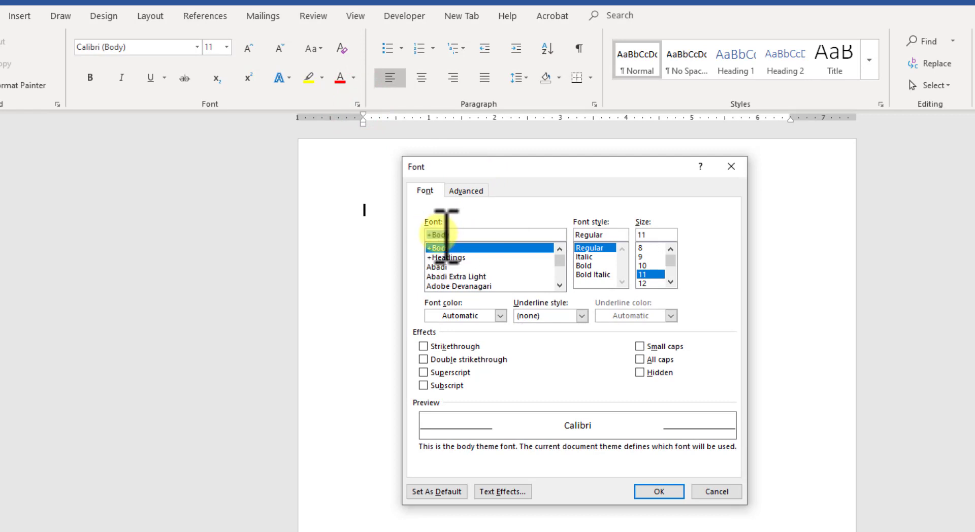
left_click_drag(453, 234, 348, 235)
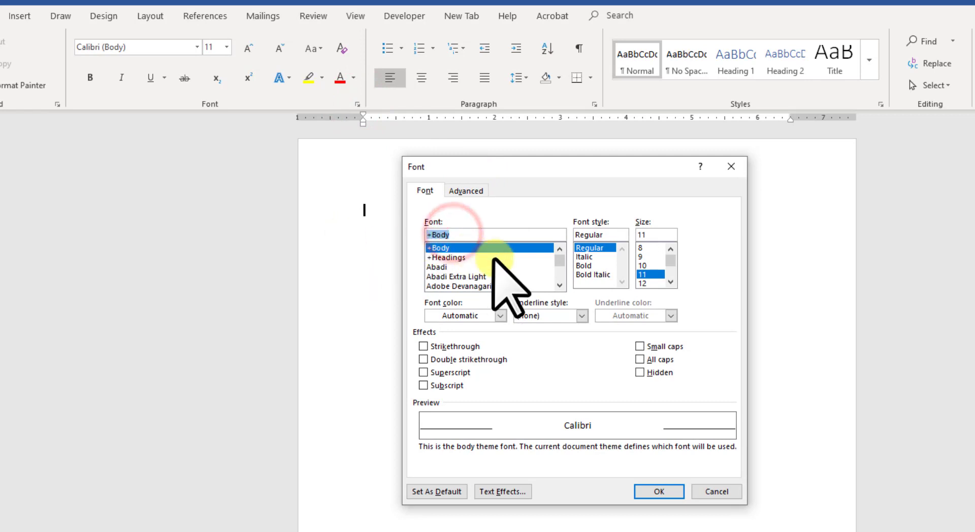
left_click_drag(558, 261, 561, 269)
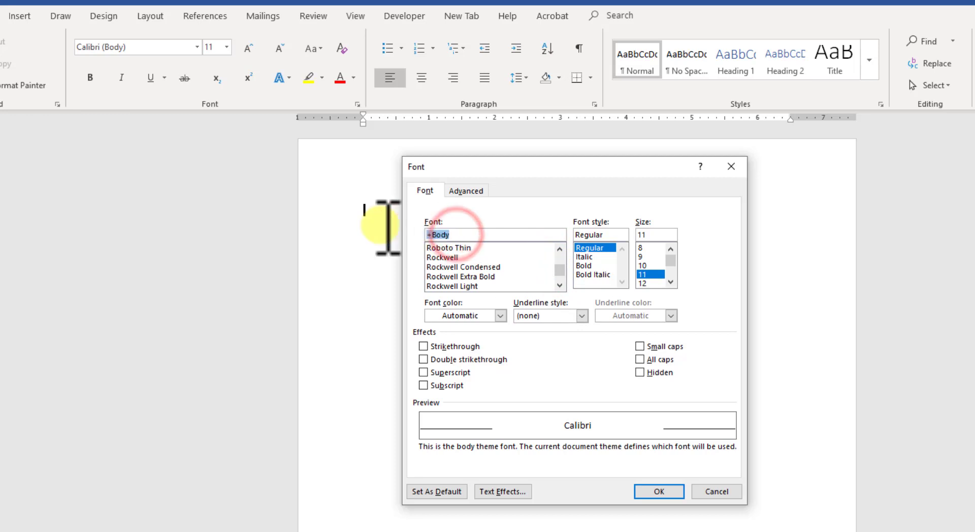
type("time")
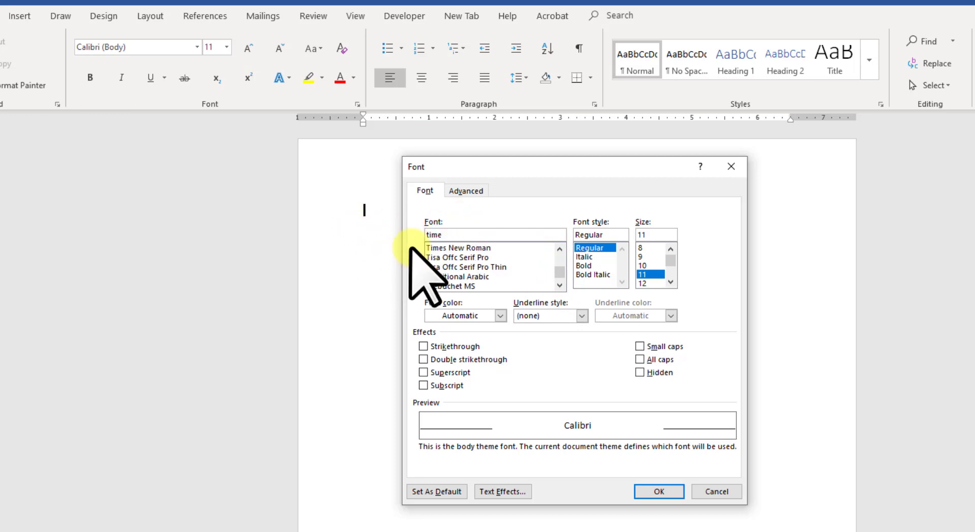
left_click(448, 248)
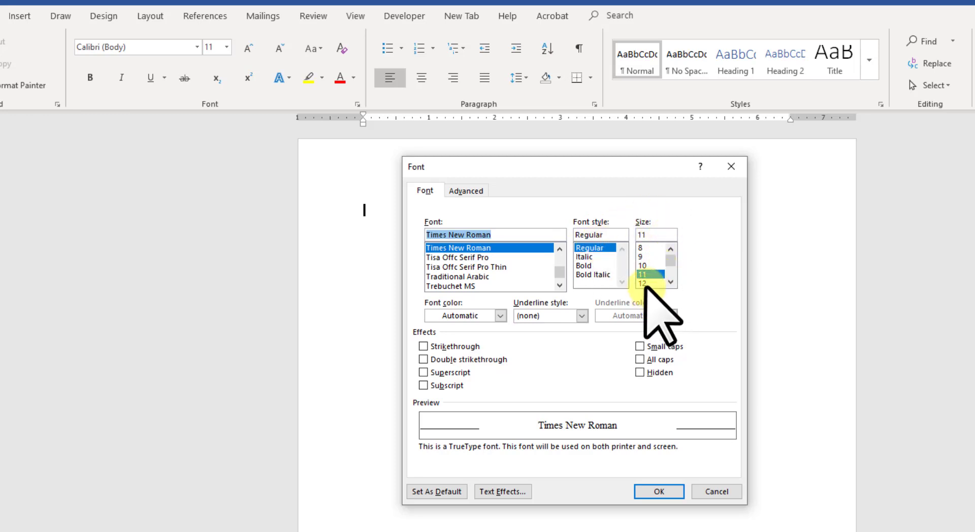
left_click(643, 282)
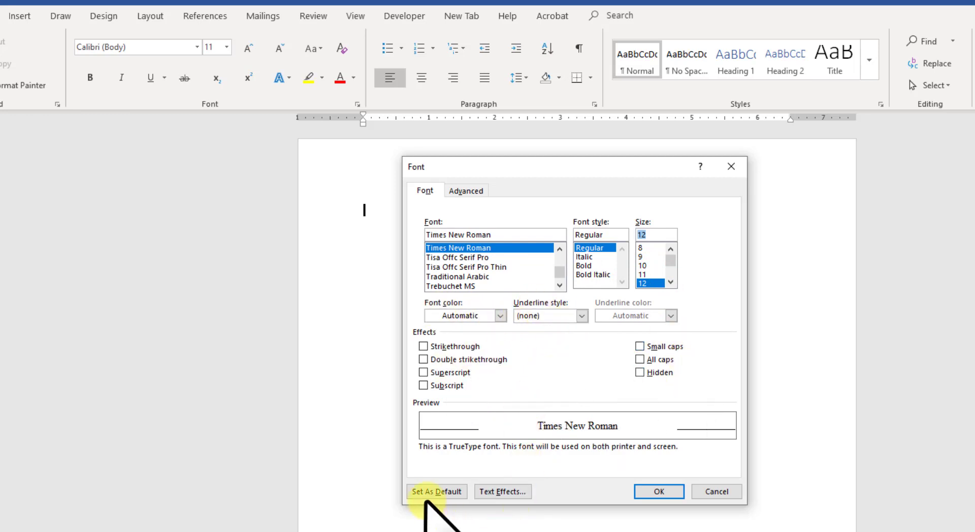
left_click(435, 490)
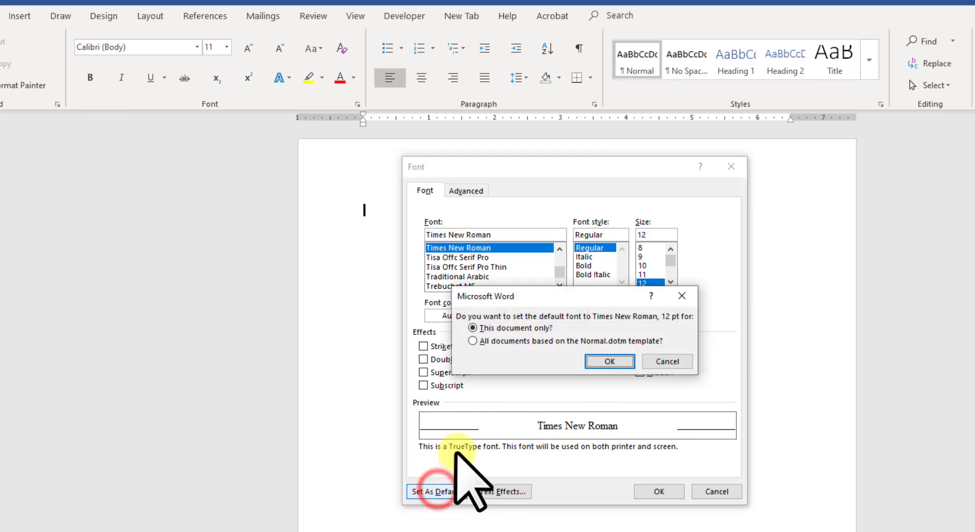
left_click(607, 361)
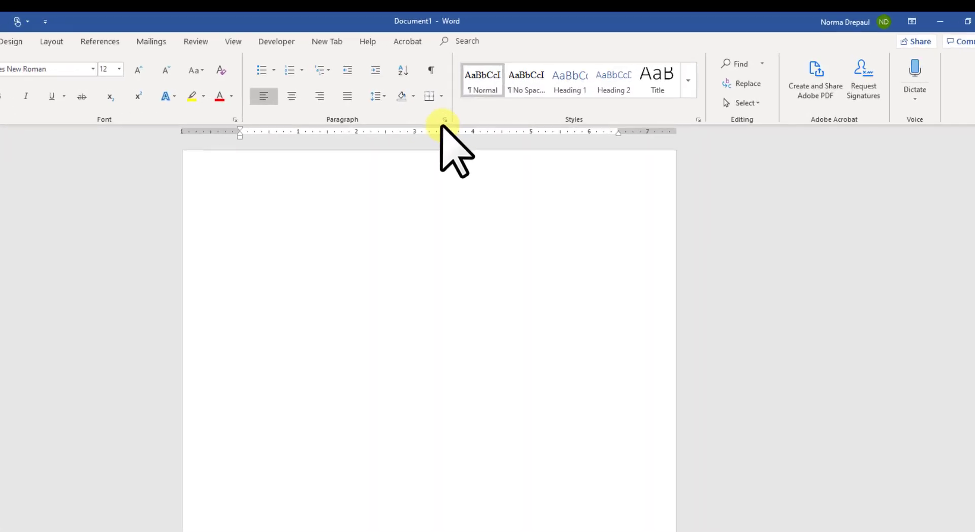
Set this document's default paragraph spacing to 0 pt after, double line spacing, and no added space between paragraphs of the same style
left_click(423, 118)
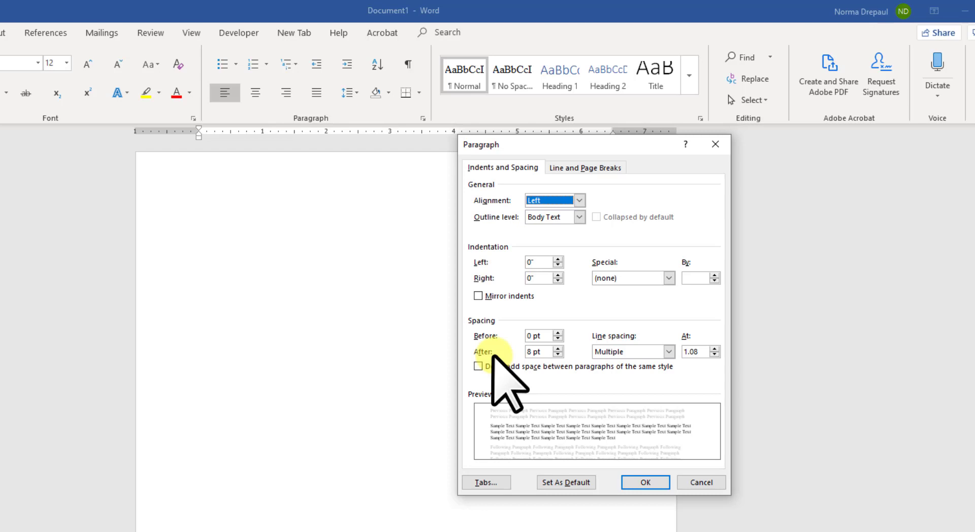
left_click(558, 353)
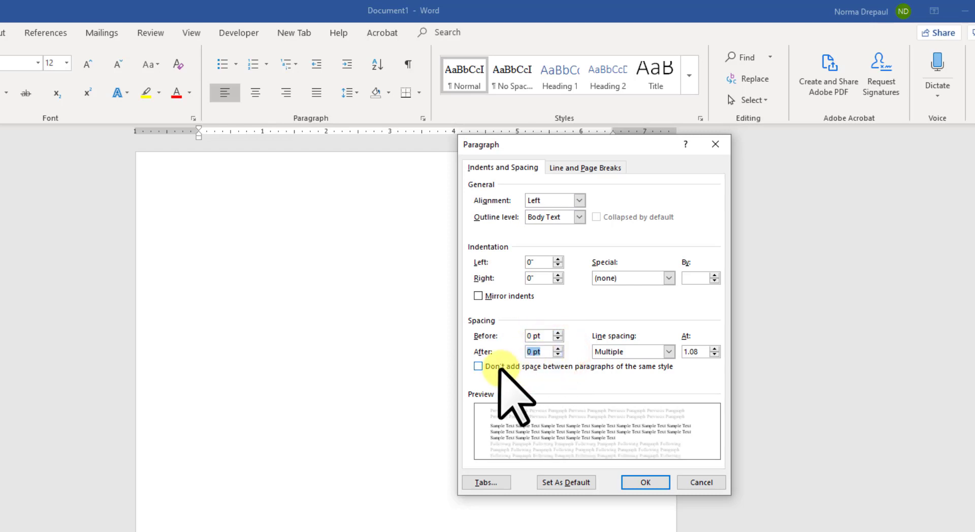
left_click(478, 366)
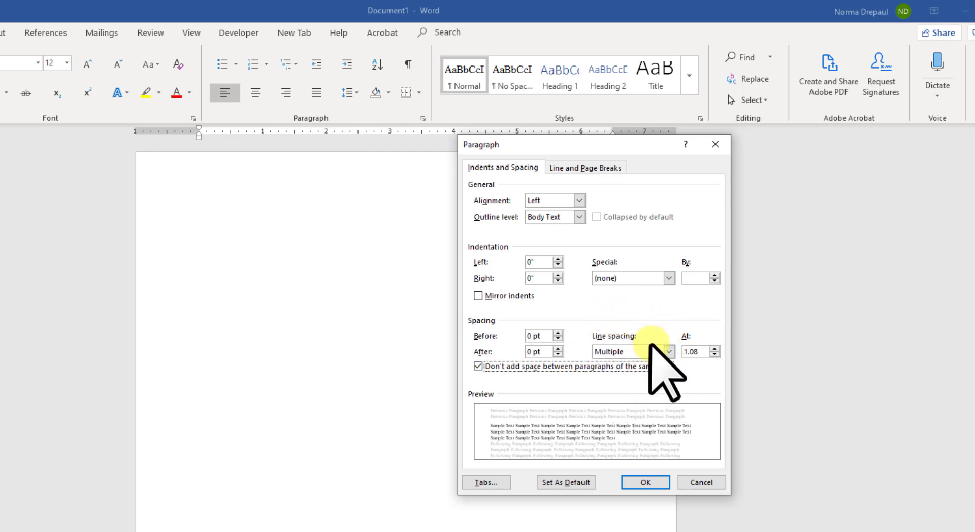
left_click(667, 351)
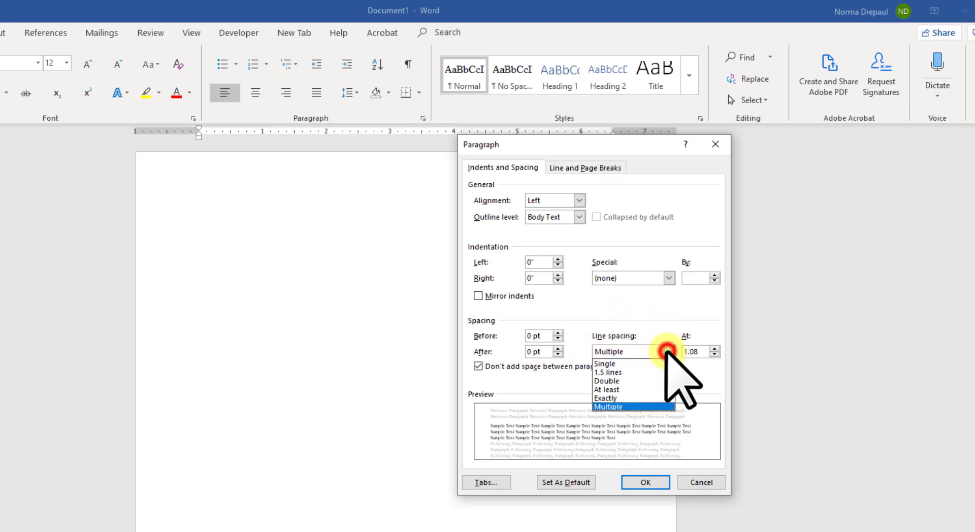
left_click(619, 382)
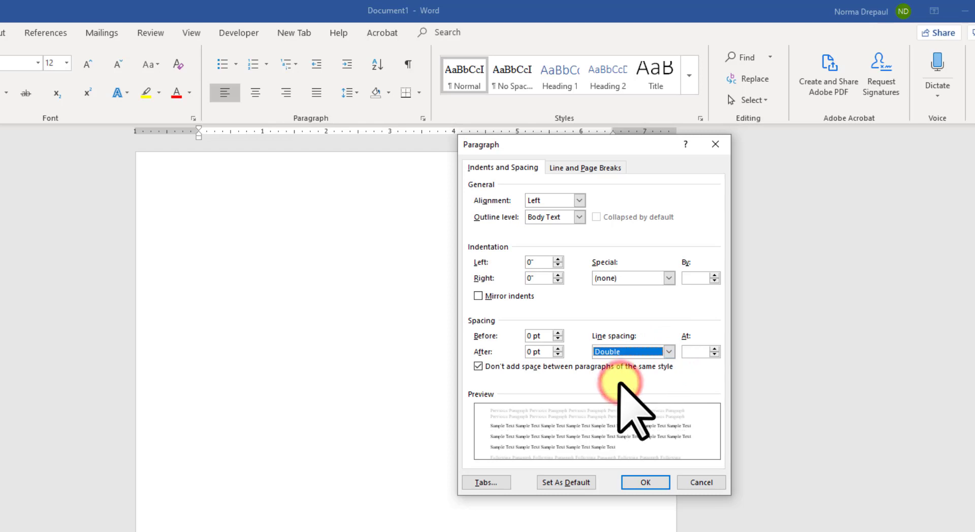
left_click(565, 482)
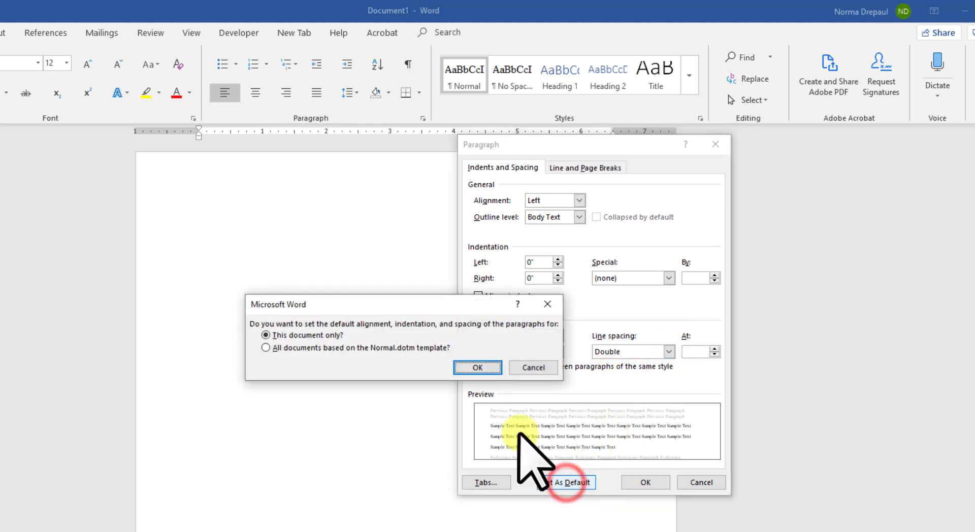
left_click(475, 367)
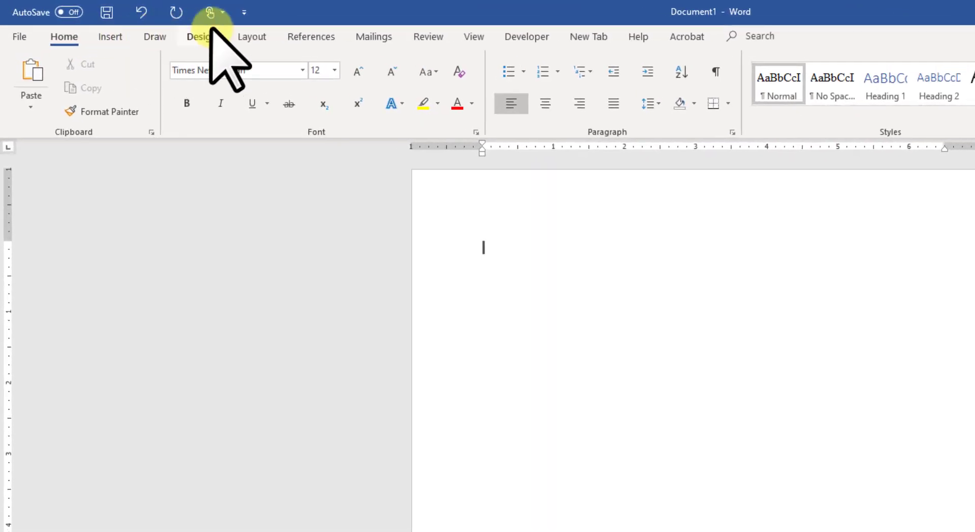
Apply the Normal page margins of 1" on all sides
left_click(248, 35)
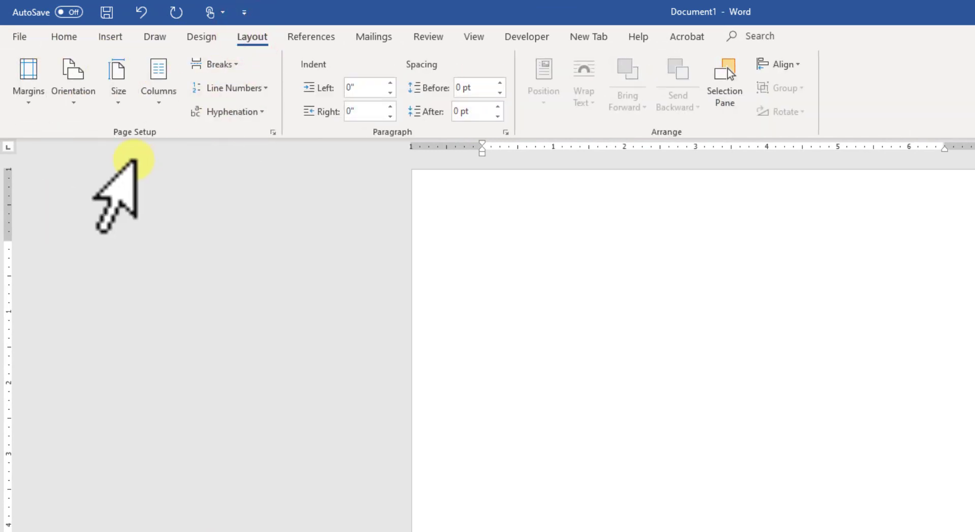
left_click(26, 89)
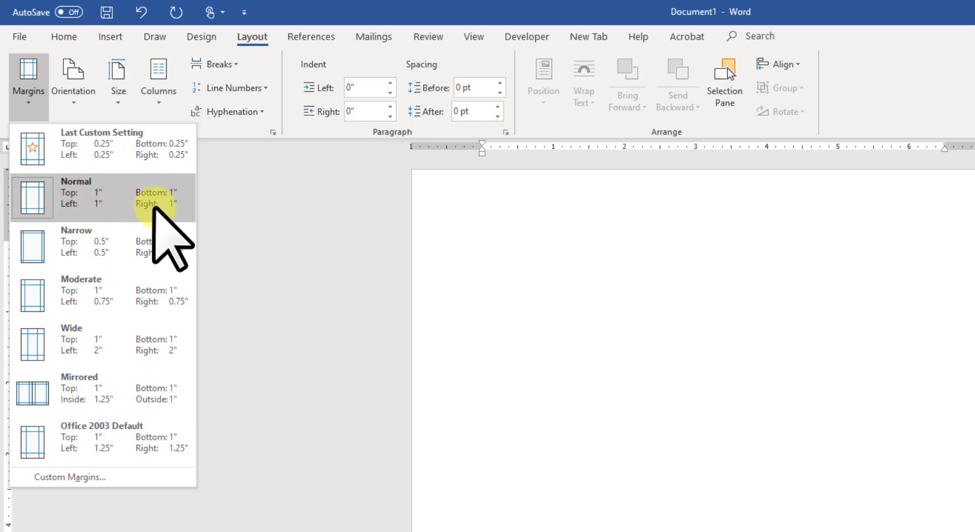
left_click(114, 204)
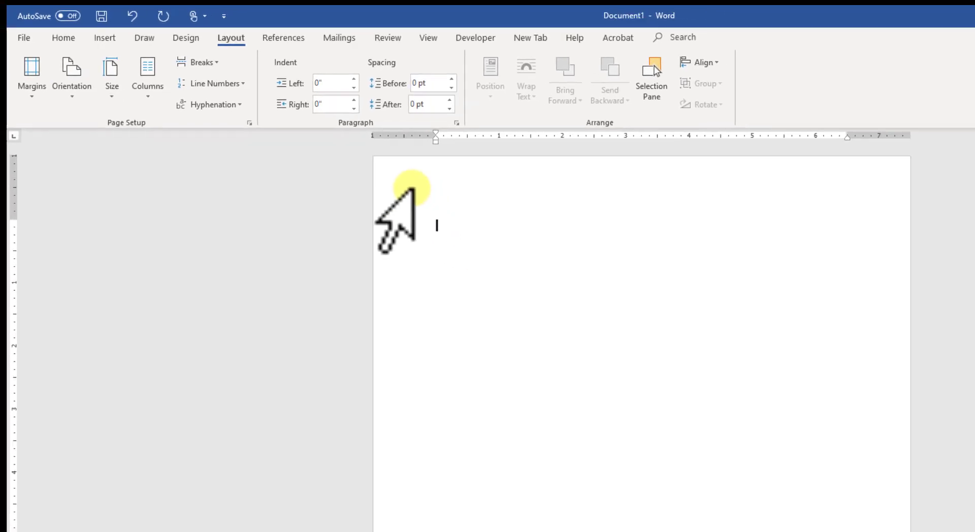
scroll(505, 499, "down", 4)
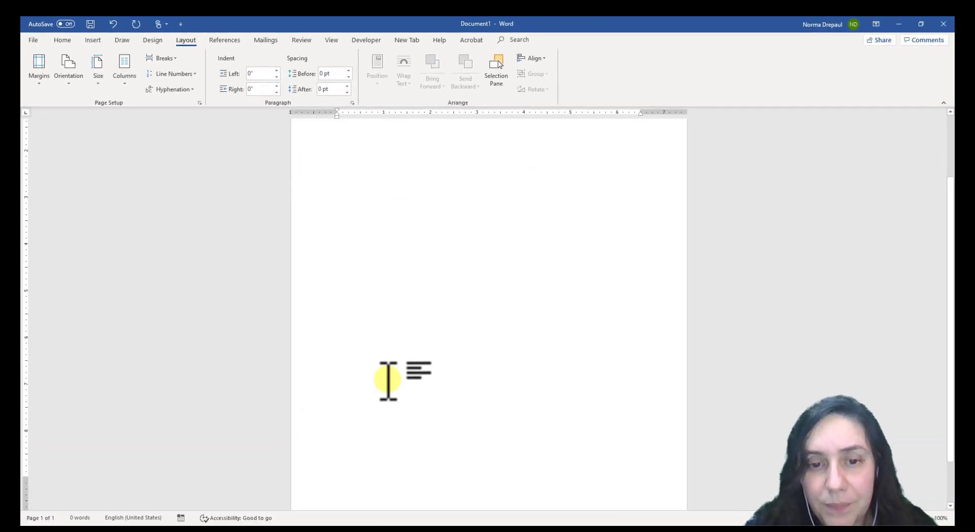
scroll(384, 416, "down", 1)
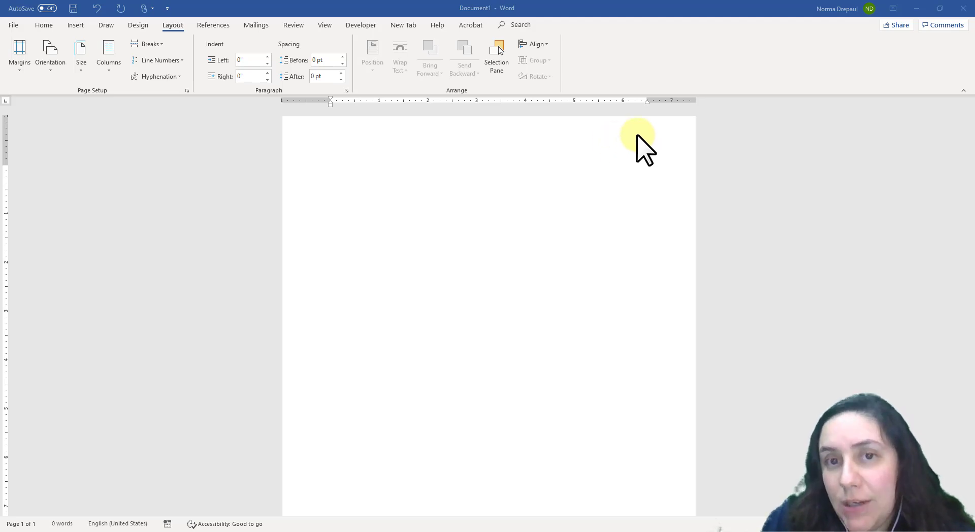
Add a Plain Number 3 page number at the top of the page, preceded by the student's last name, and close the header
left_click(75, 26)
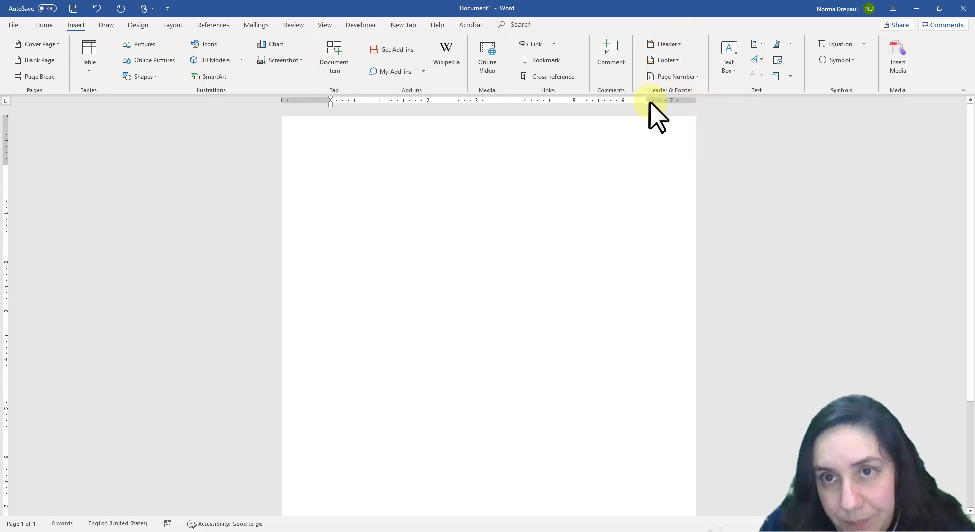
left_click(692, 86)
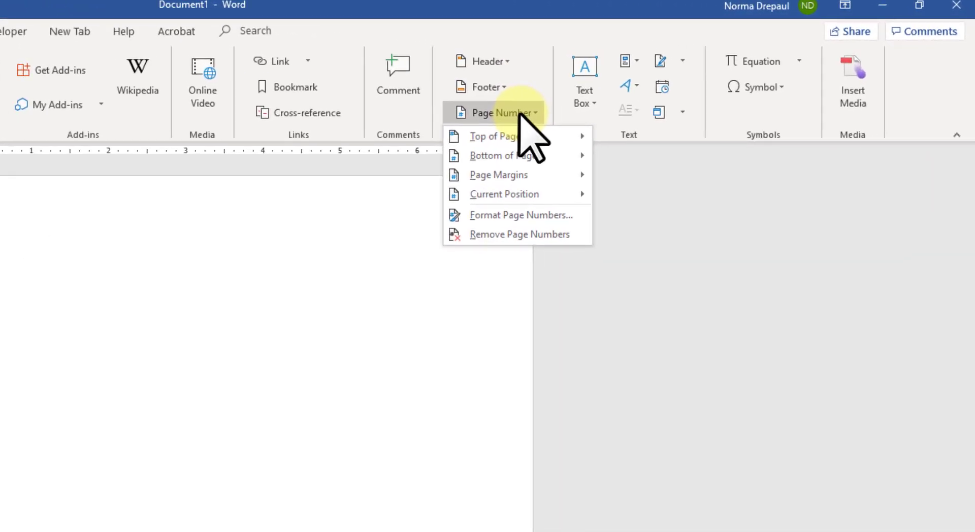
mouse_move(525, 135)
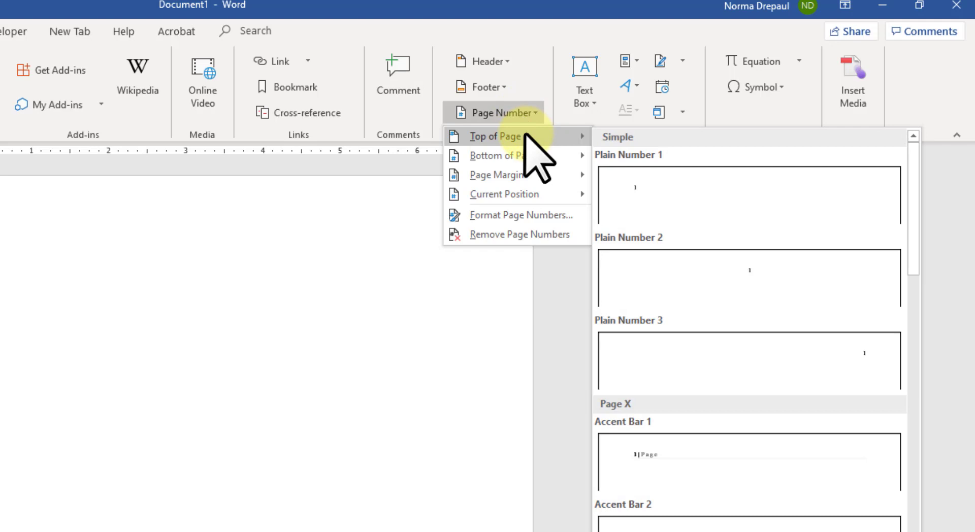
left_click(857, 353)
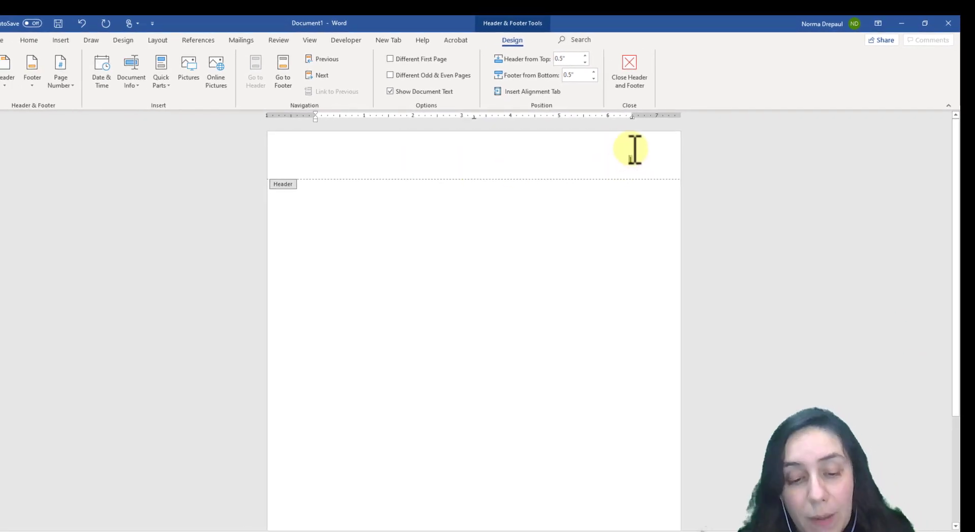
left_click(634, 150)
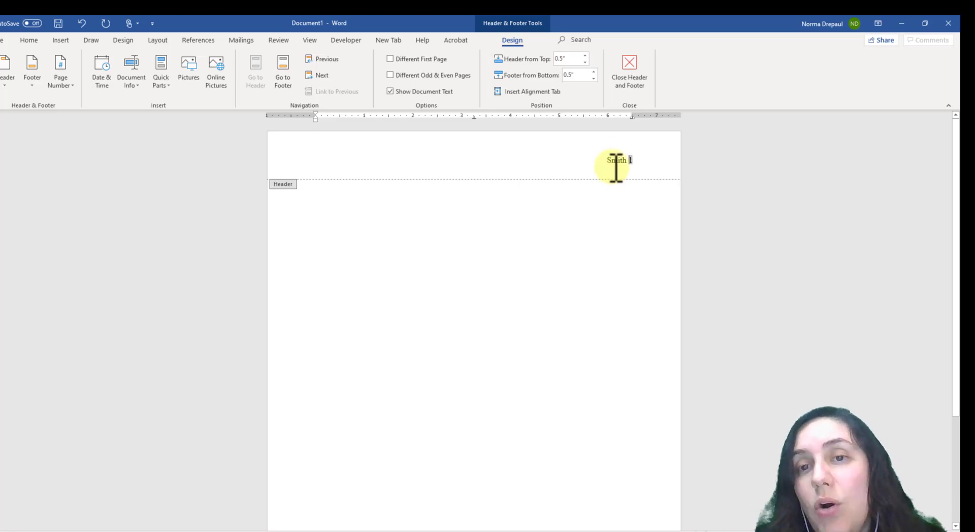
left_click(629, 72)
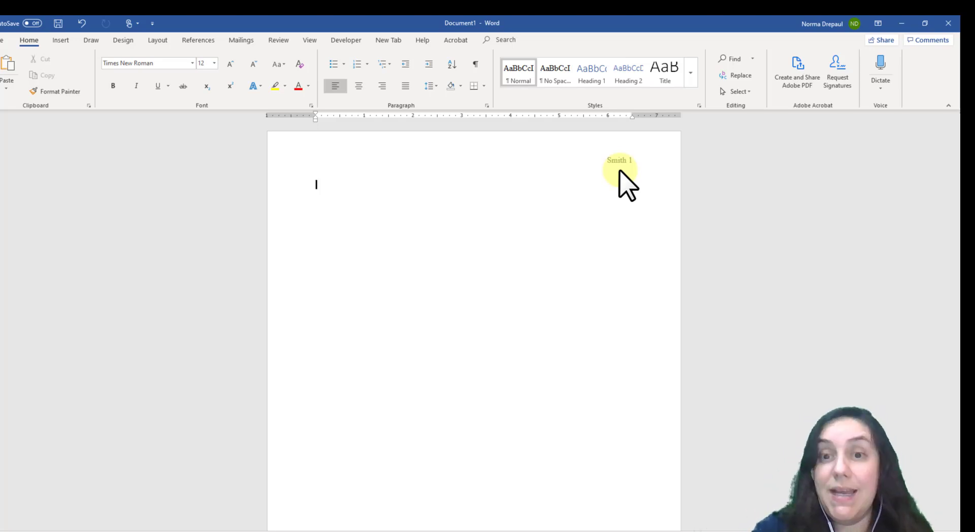
Enter the student's full name and the professor's title and last name on the first two lines of the page
type("Jane Sm")
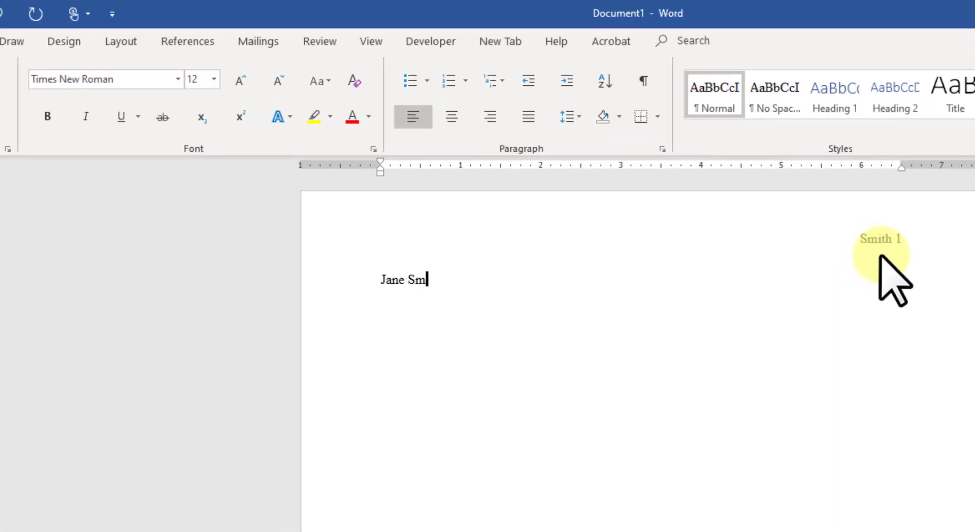
type("ith")
key("Return")
type("Professo")
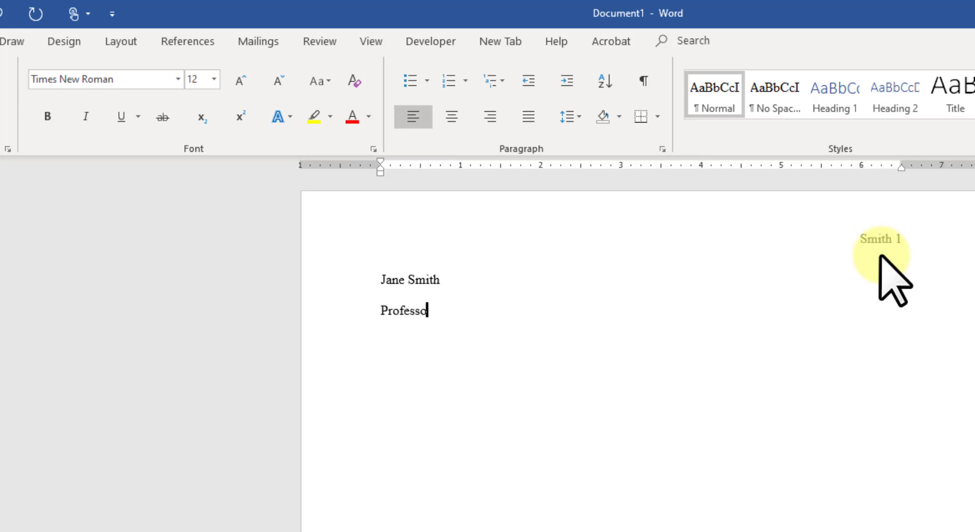
type("r Drepaul")
key("Return")
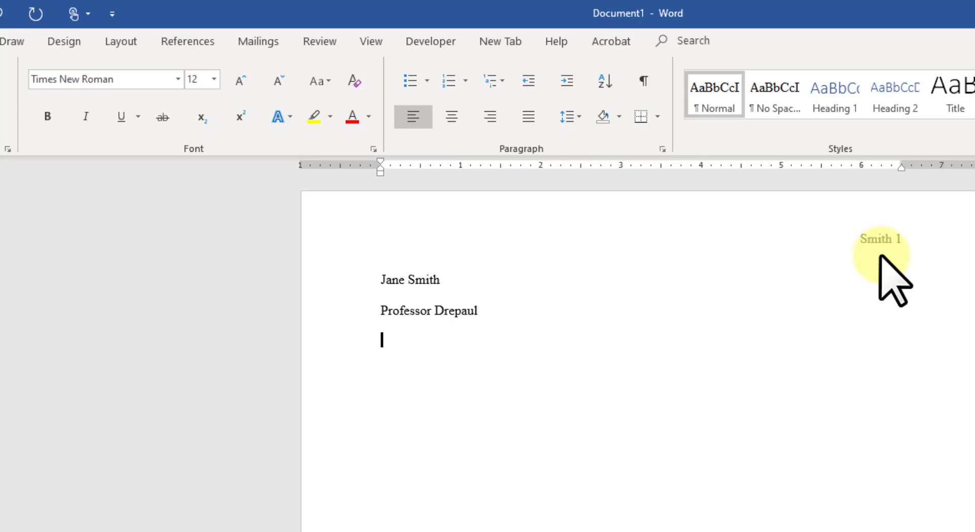
Add the course line "College Research Skills 101" and the date line "12 August 2020" below the professor line, followed by a new line
type("College Resear")
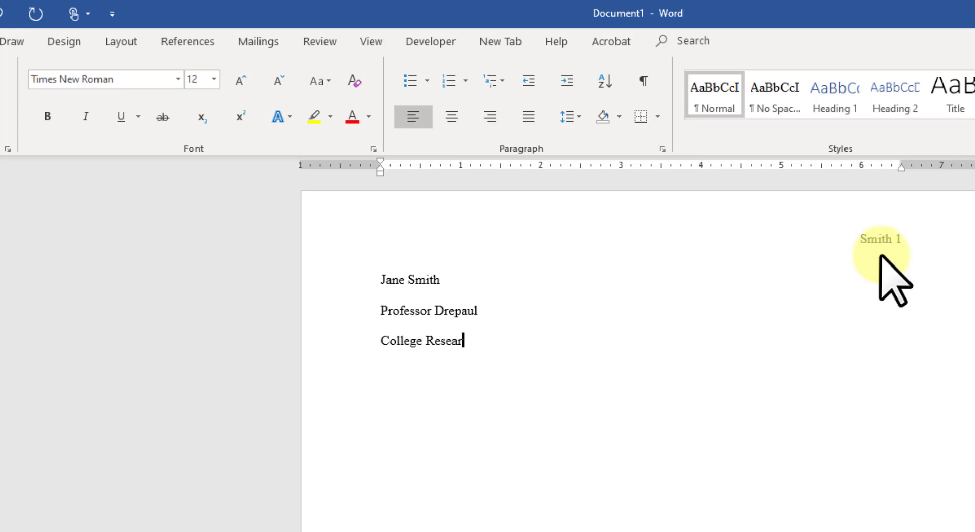
type("ch Skills 101")
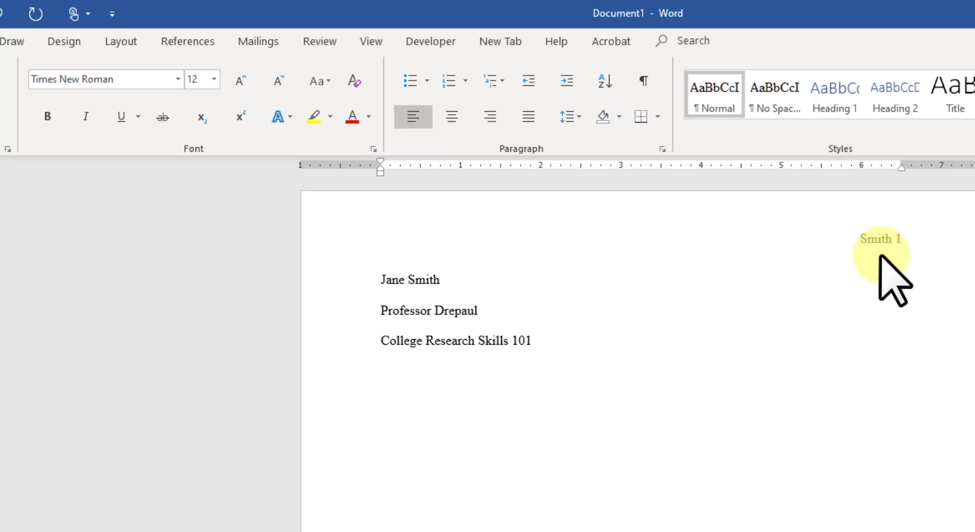
key("Return")
type("12 August 202")
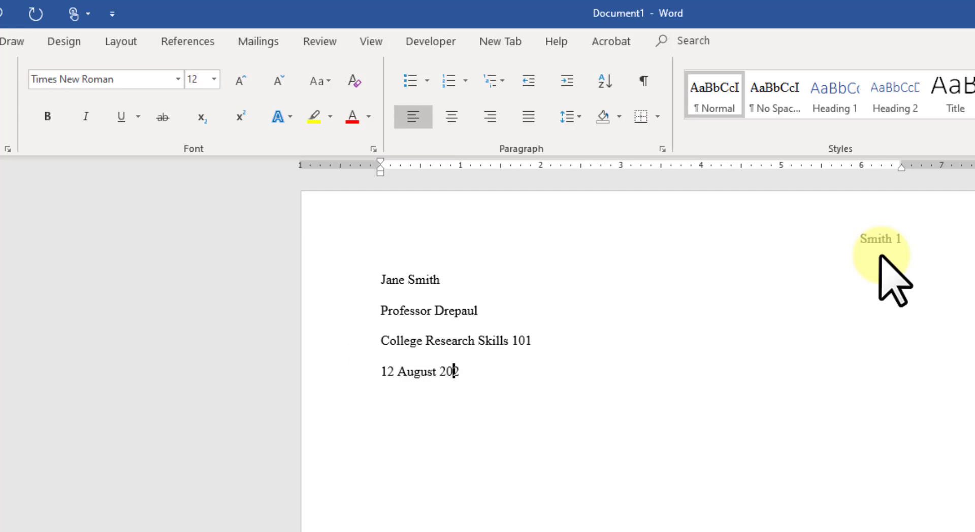
type("0")
key("Return")
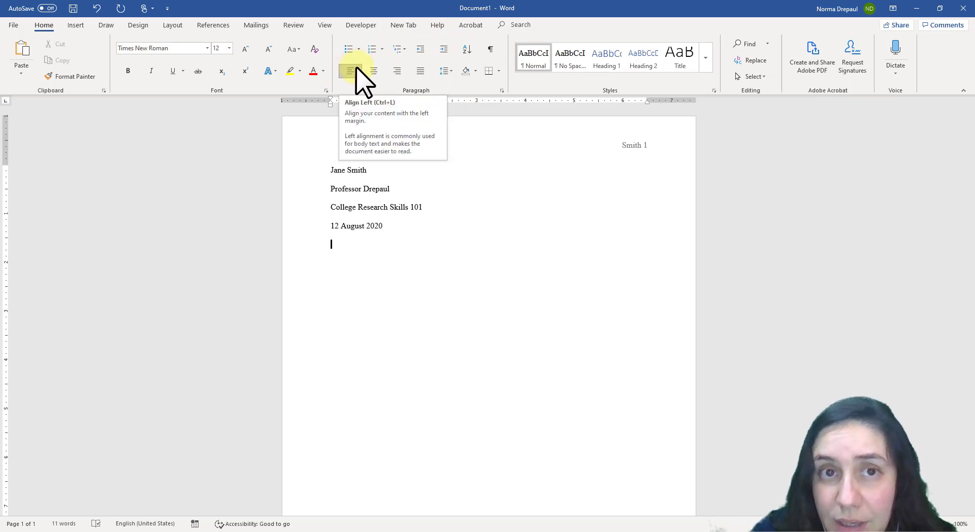
Add the centred title "Annotated Bibliography" below the date and start a left-aligned line beneath it
left_click(374, 72)
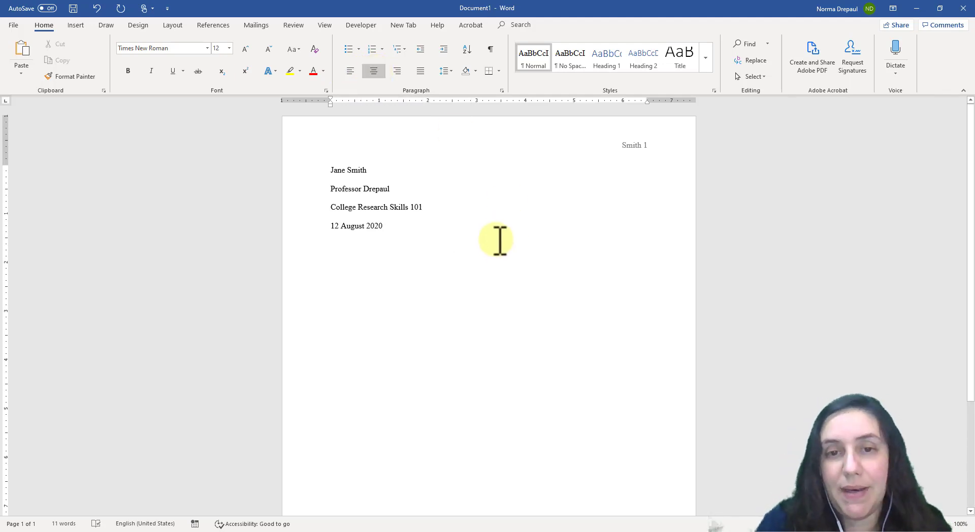
type("Annotated Bib")
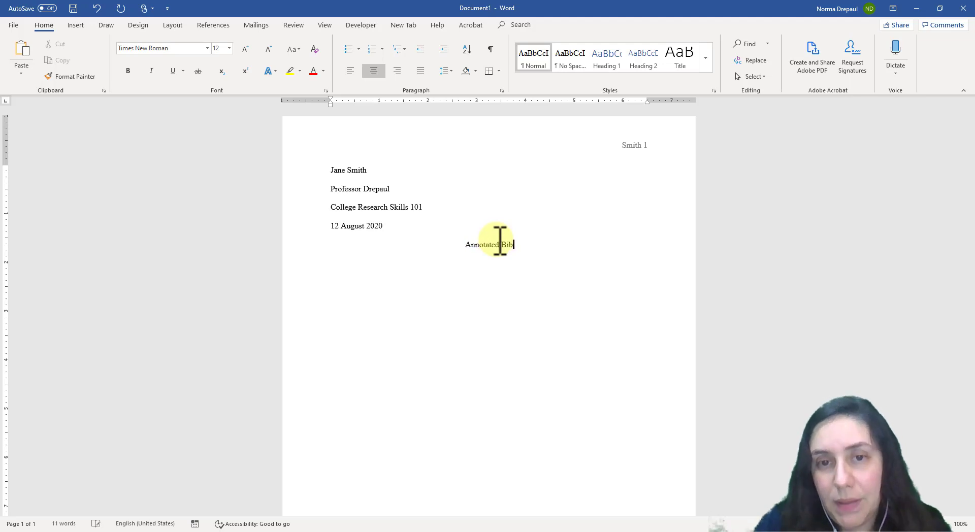
type("liography")
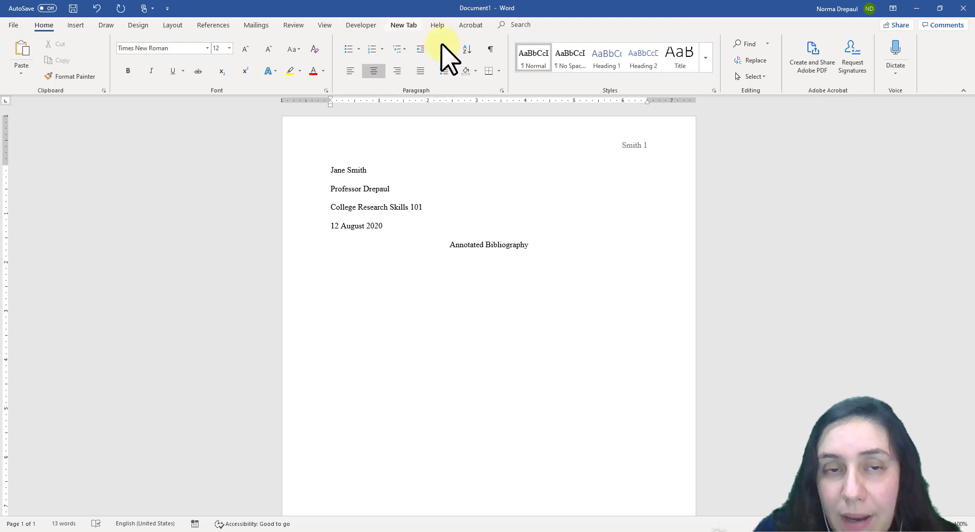
left_click(349, 71)
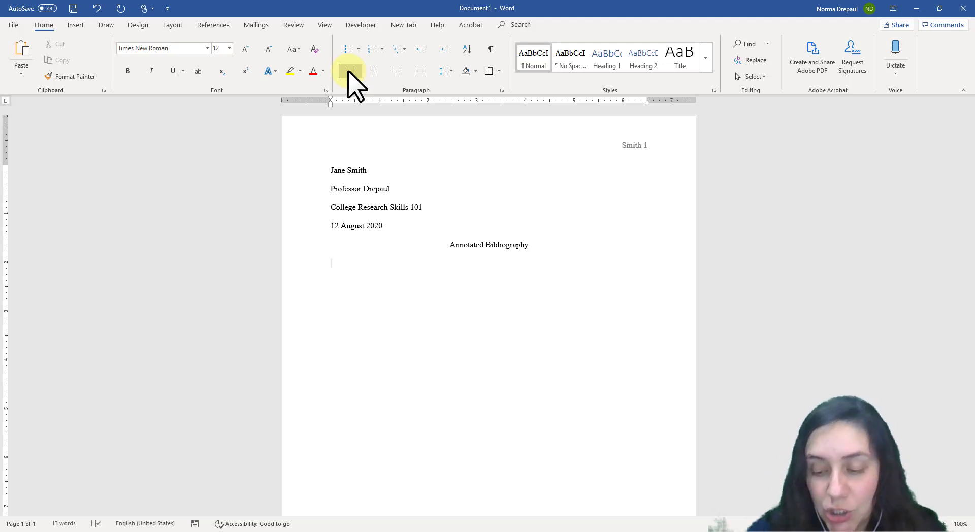
Replace the title with "Violent Video Games and Kids" and start a left-aligned line beneath it
mouse_move(537, 250)
left_mouse_down()
mouse_move(474, 259)
mouse_move(436, 247)
left_mouse_up()
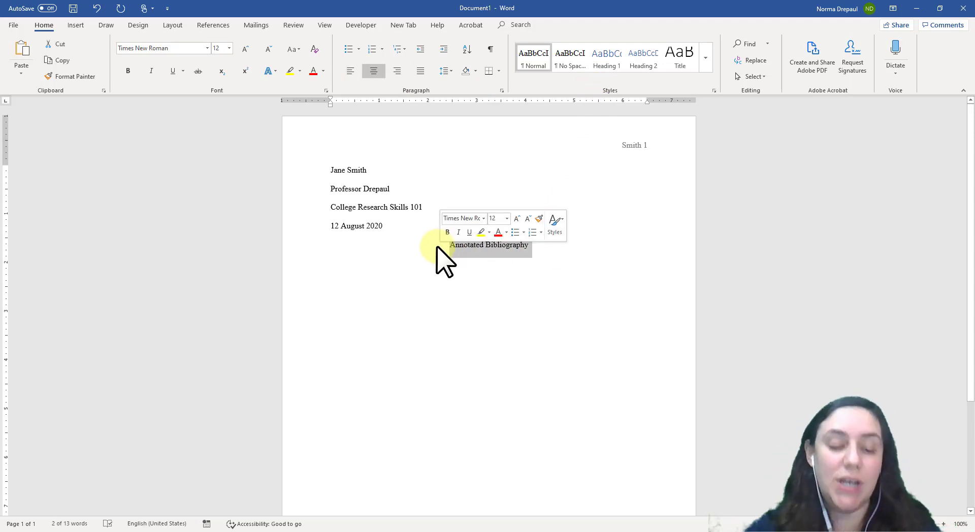
type("Vi")
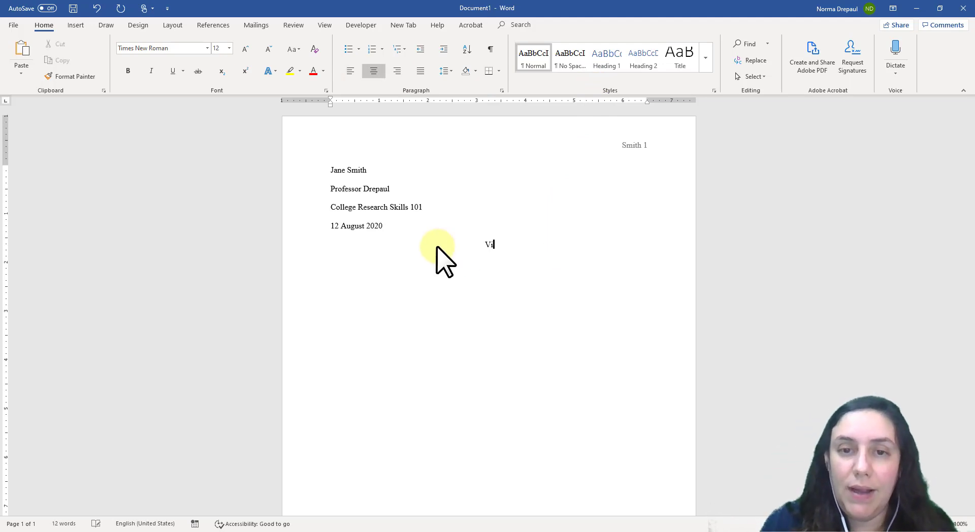
type("olent Vide")
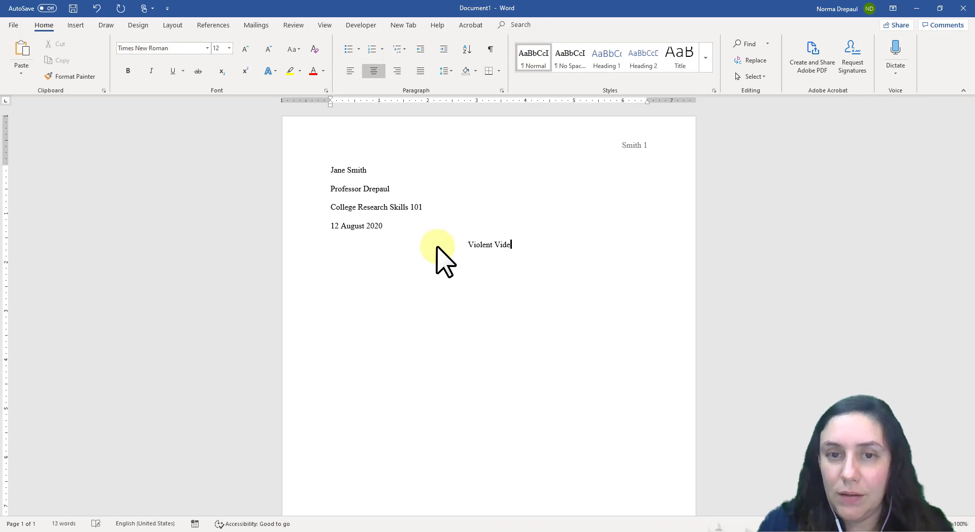
type("o Games and ")
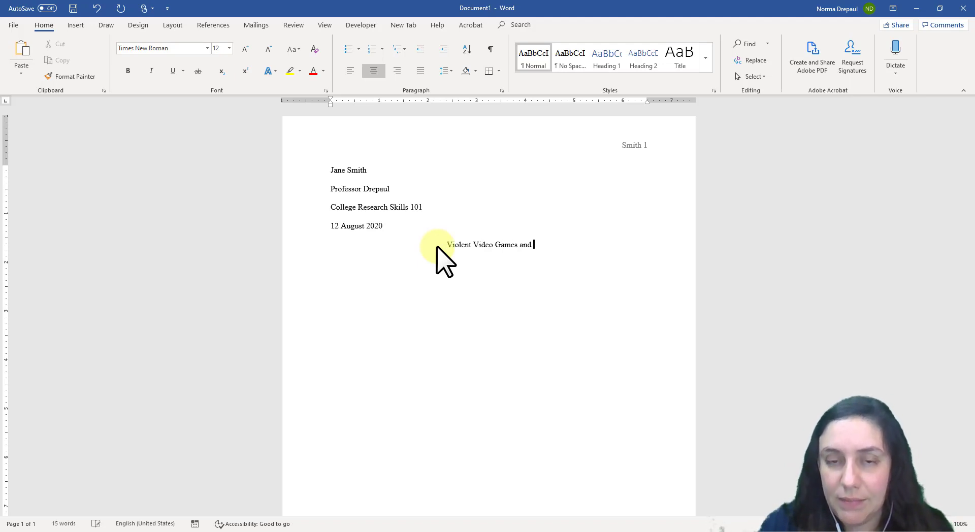
type("Kids")
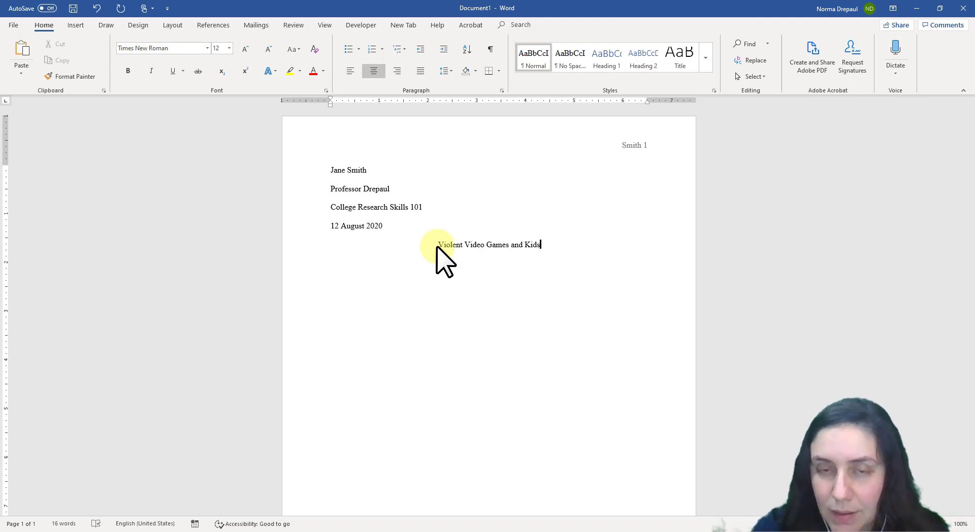
key("Return")
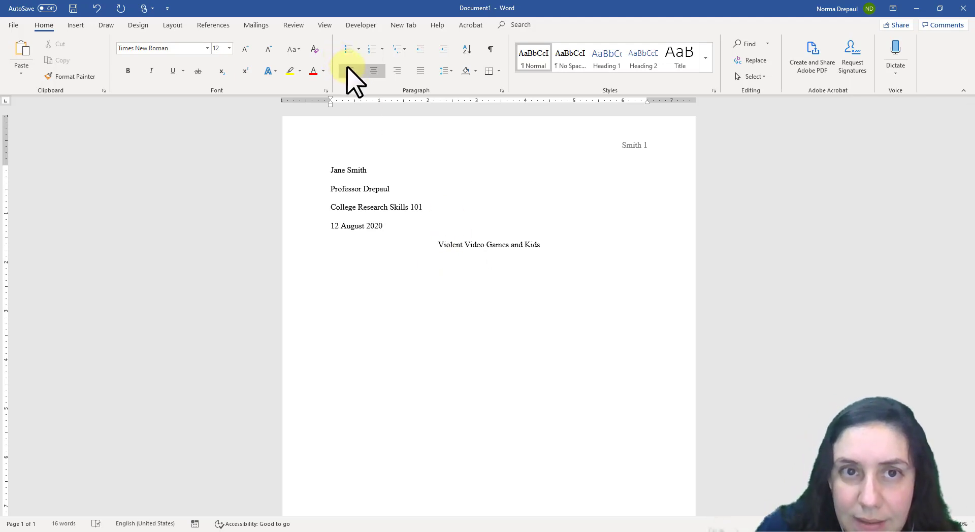
left_click(348, 68)
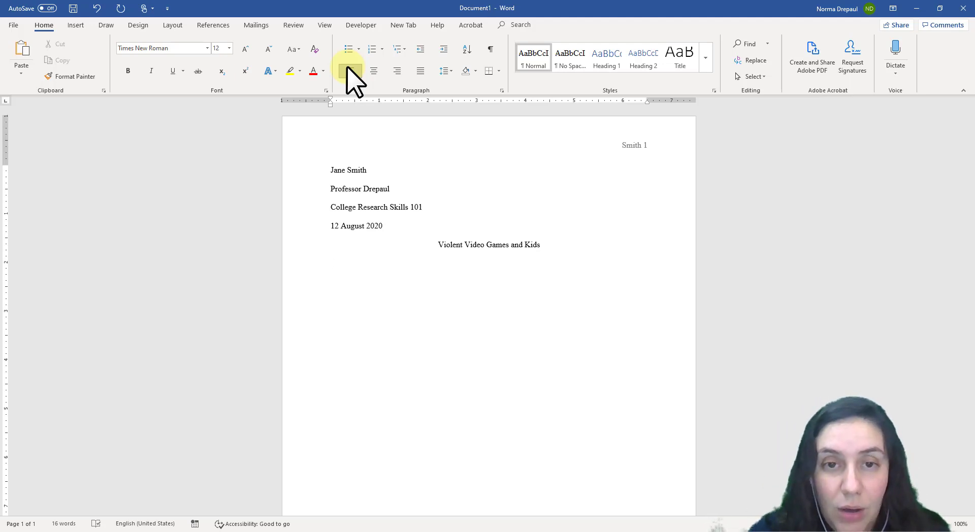
Write an indented body paragraph starting "Violent video games are very" plus filler text, followed by a second indented paragraph of filler text
type("'")
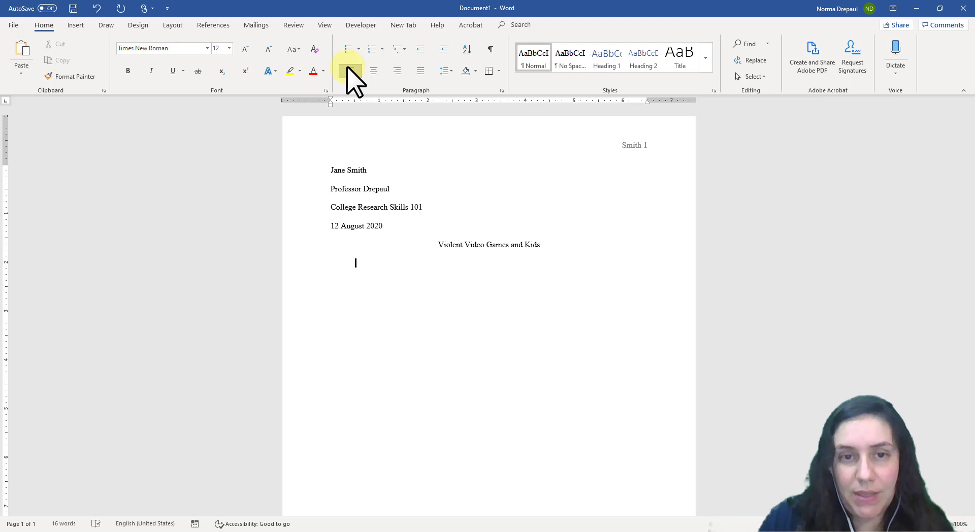
type("Violent vid")
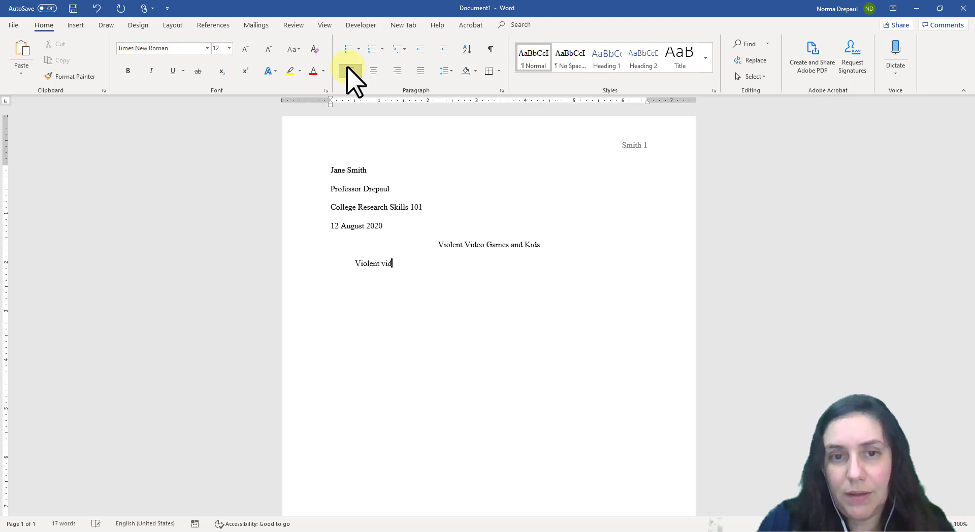
type("eo games ")
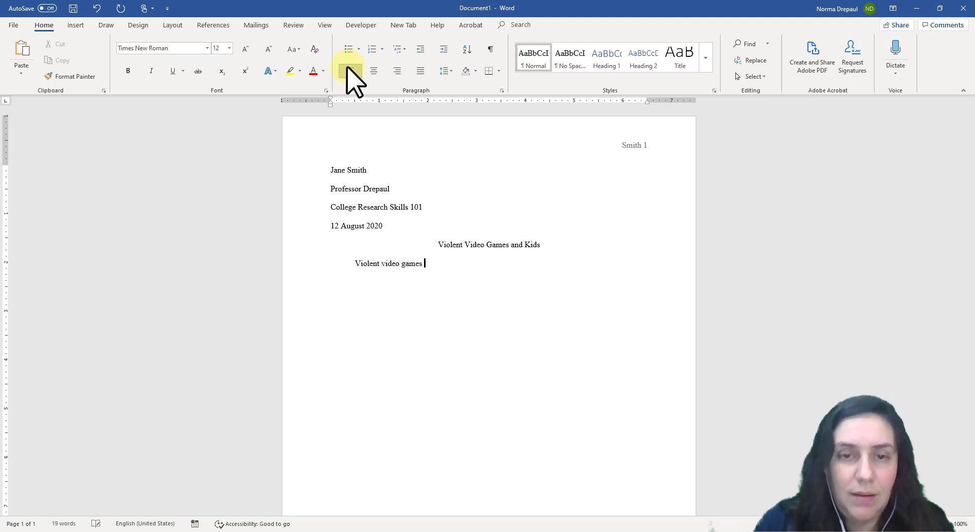
type("are very k")
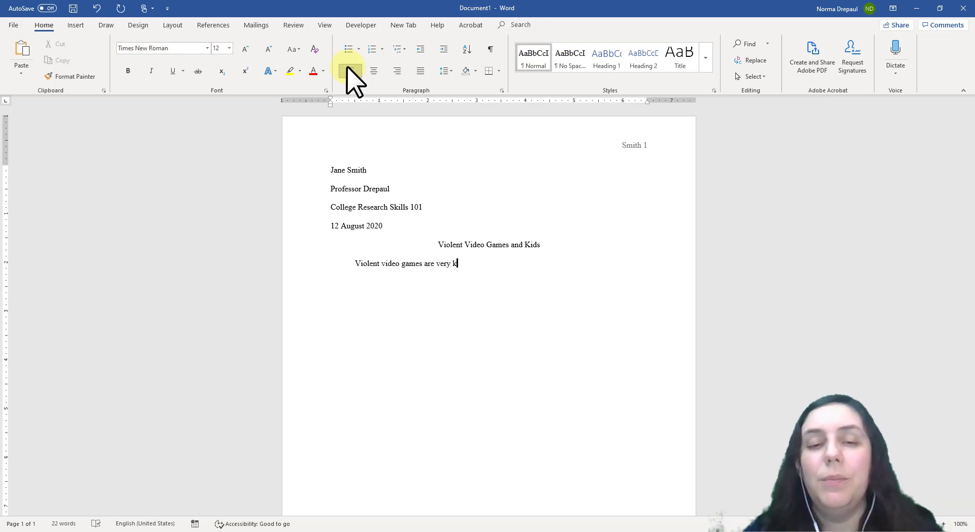
type("flsdajflsd")
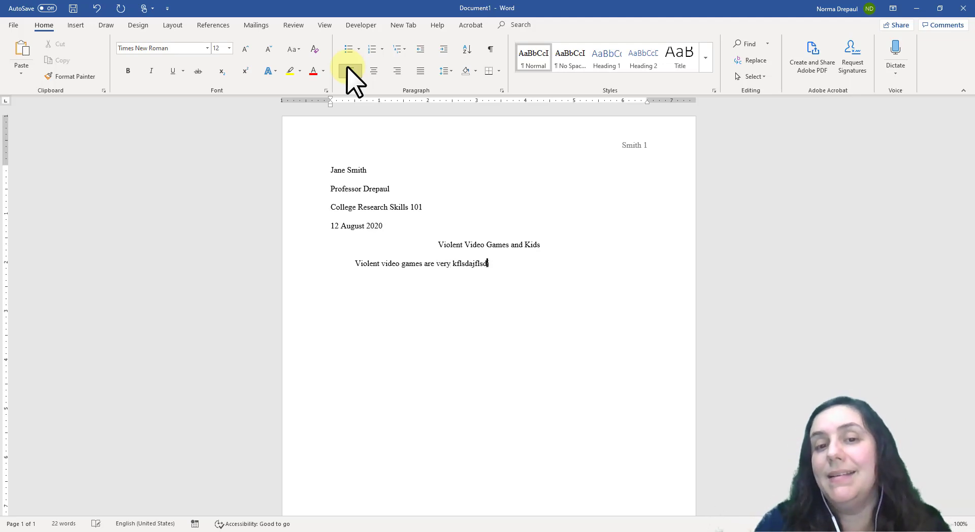
type("jflksdi s;ljflsk;dfi s;ldjf ;lsajf ';sdf 'sdlgjdf;lg dflgjdfr'g dgjdfl;g kl gvjxdaf")
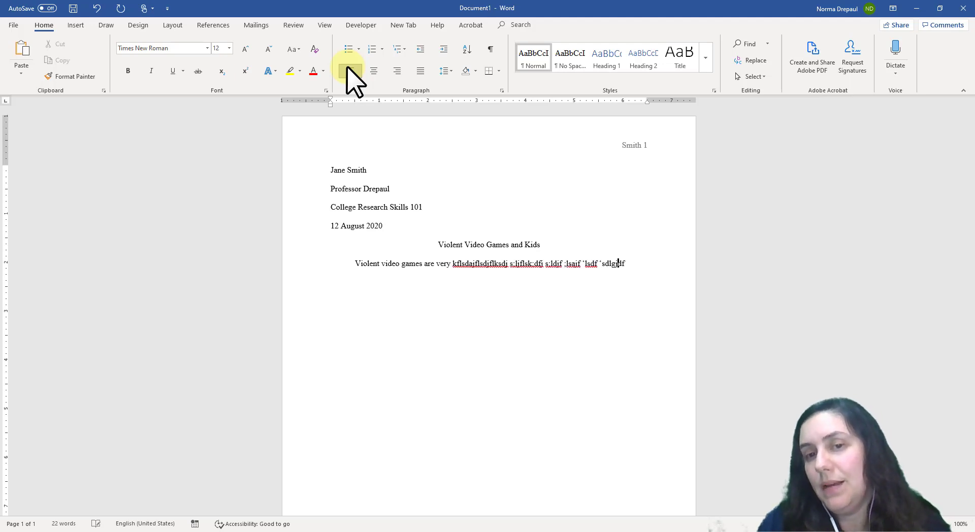
type(";l df;lgjdfl")
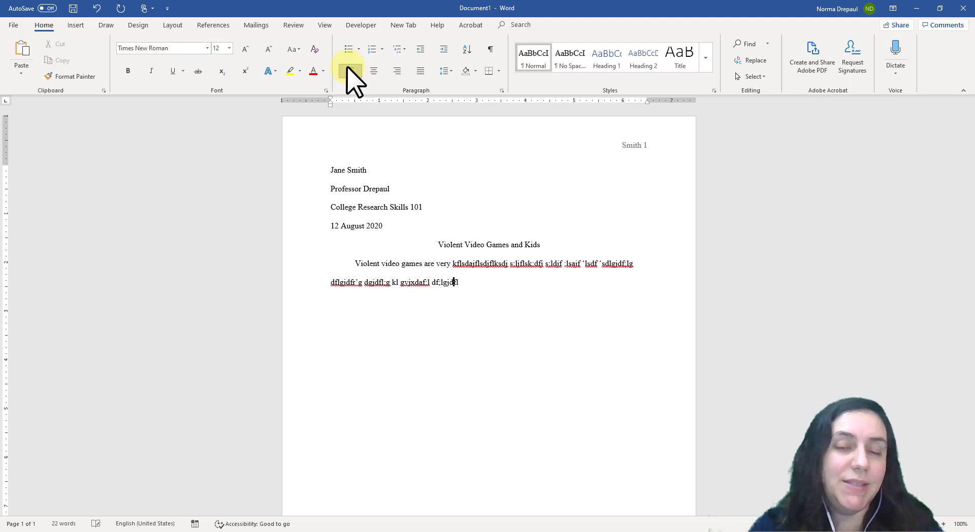
type(";gjflgjds;d;lfgdl;gdflkg dflgkjdf;lgj dfl;jg")
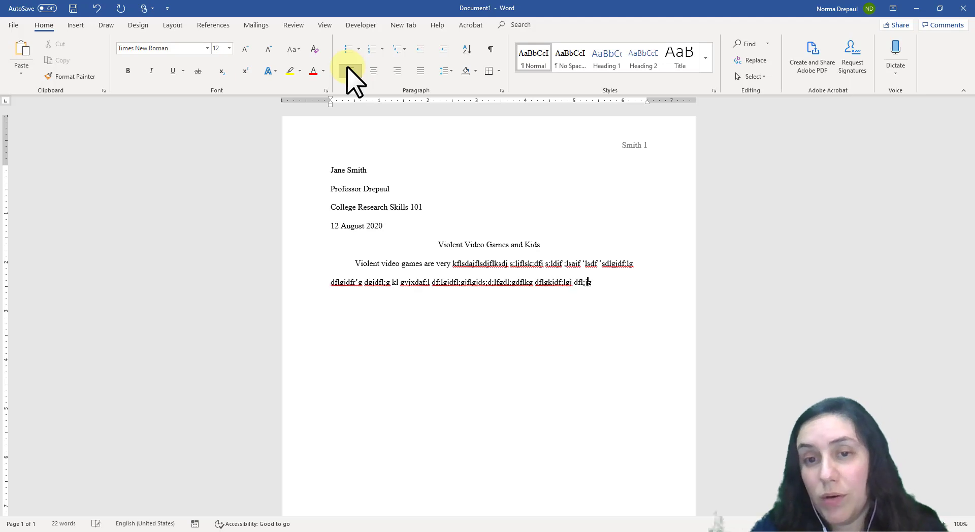
type(";d fgjdg l;dkfgj ldjfgl; ldsjfgl;dfjg dfgljdfg")
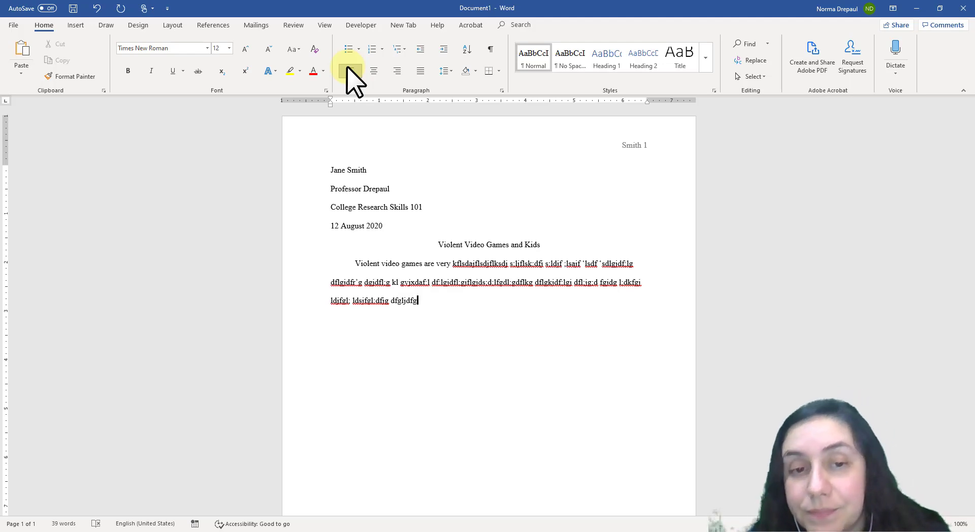
type("dfkg")
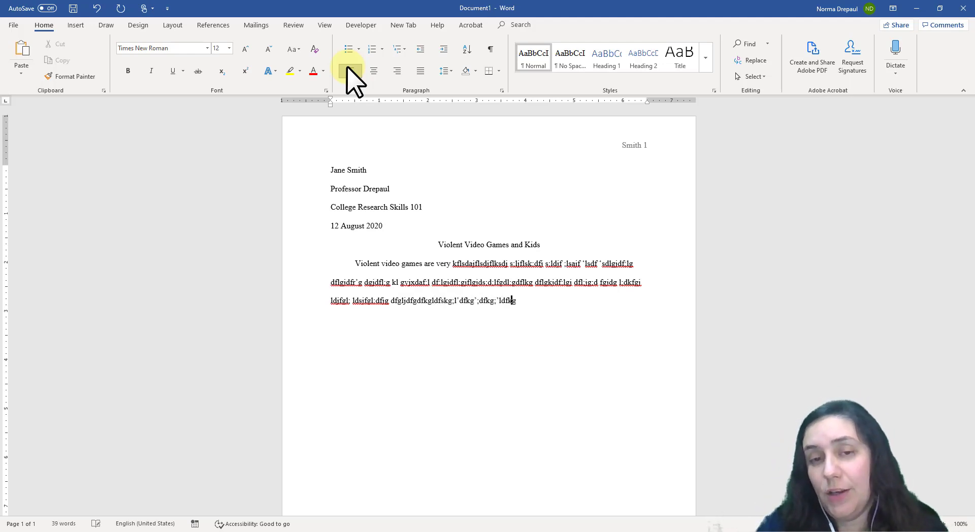
type("ldfskg;l'dfkg';dfkg;'ldfkg';dflkg';dflgk'd;fgkd;'gk;'dg;dfgkd'f;g'dgk'd;sfsf;l")
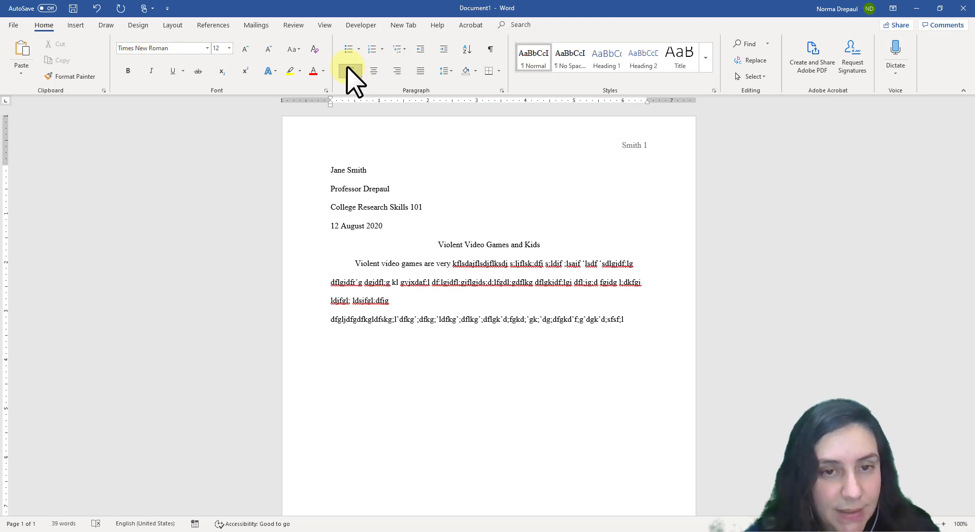
type("Kgdfgk;dlfgdf;lkgdf;lgks';dgkd'f;gk'df;kg")
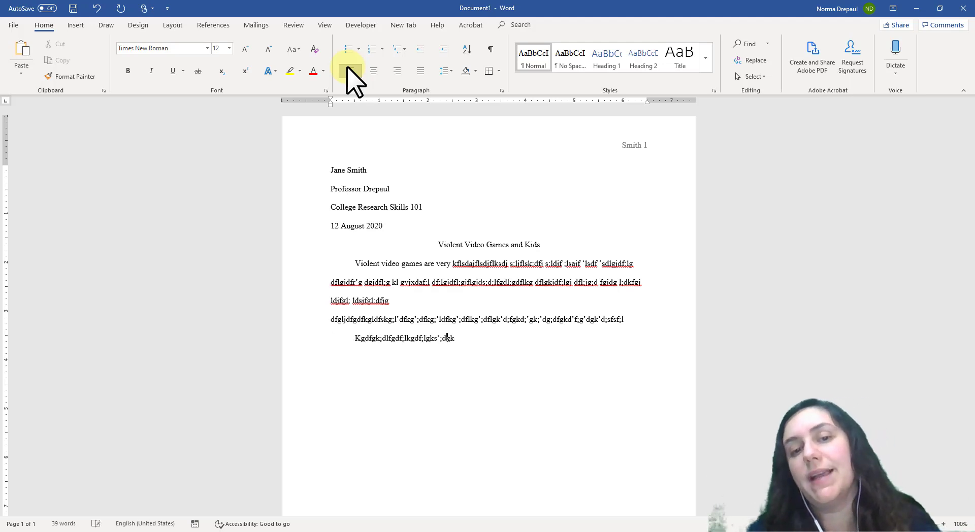
type("'dfkg'dfkg'dfc;kg'df;gk'd;flgktd;l")
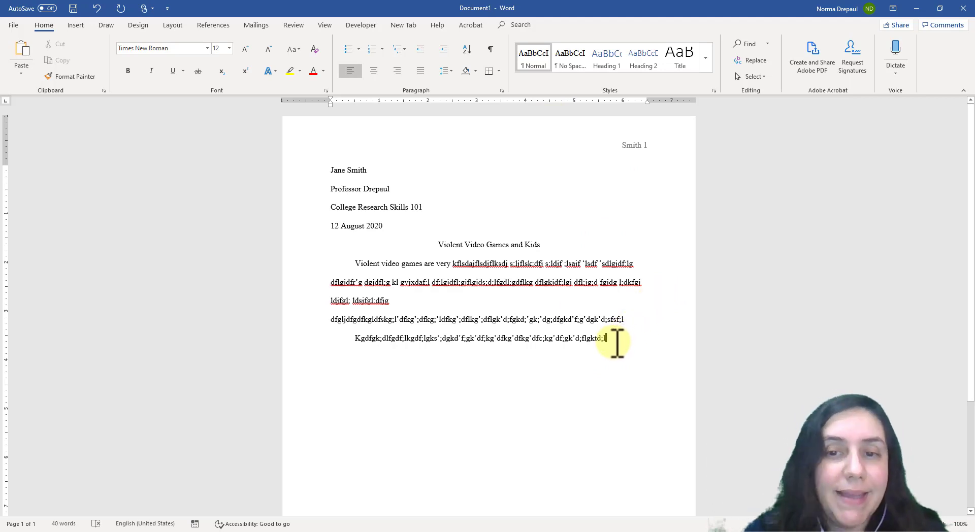
Delete both filler body paragraphs, replace the centred title with "Annotated Biblography", and add a new line below it
left_click_drag(605, 341, 334, 269)
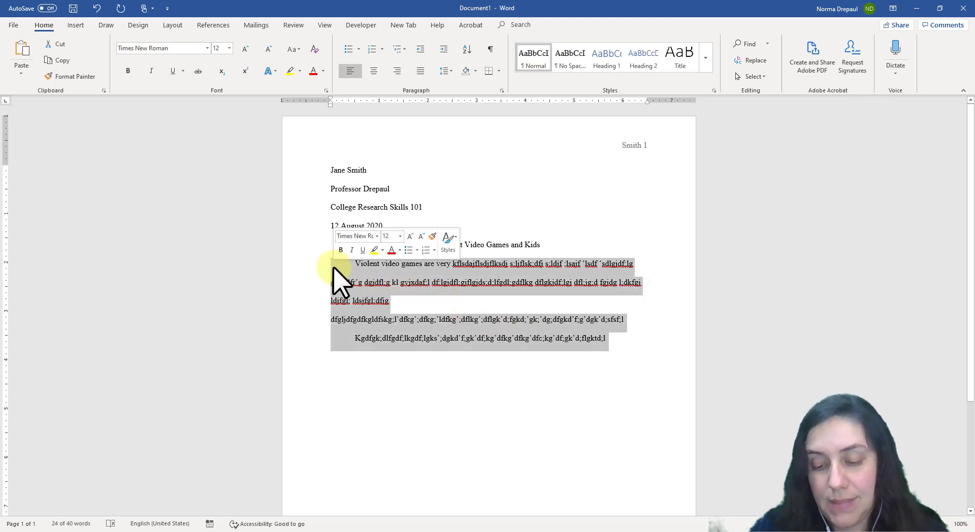
key("BackSpace")
left_click_drag(583, 245, 441, 240)
type("Anno")
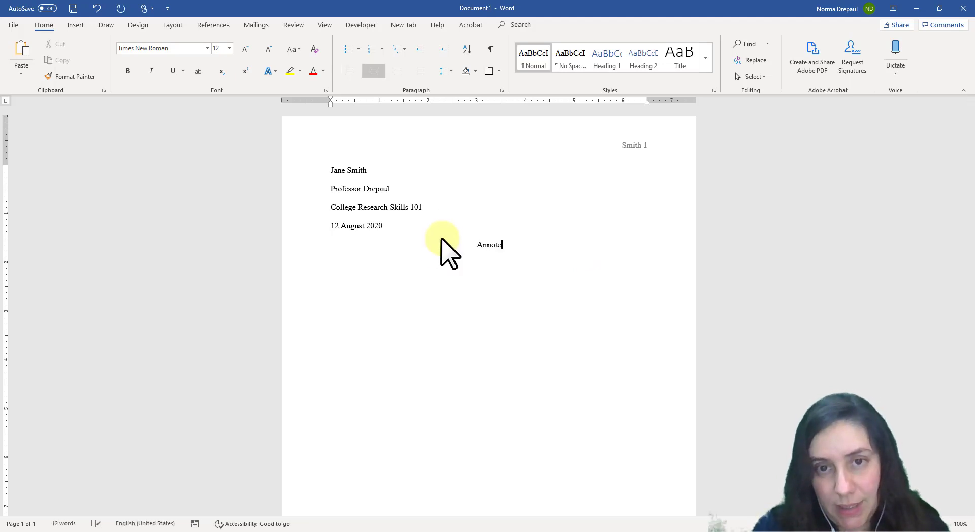
type("te")
key("BackSpace")
key("BackSpace")
key("BackSpace")
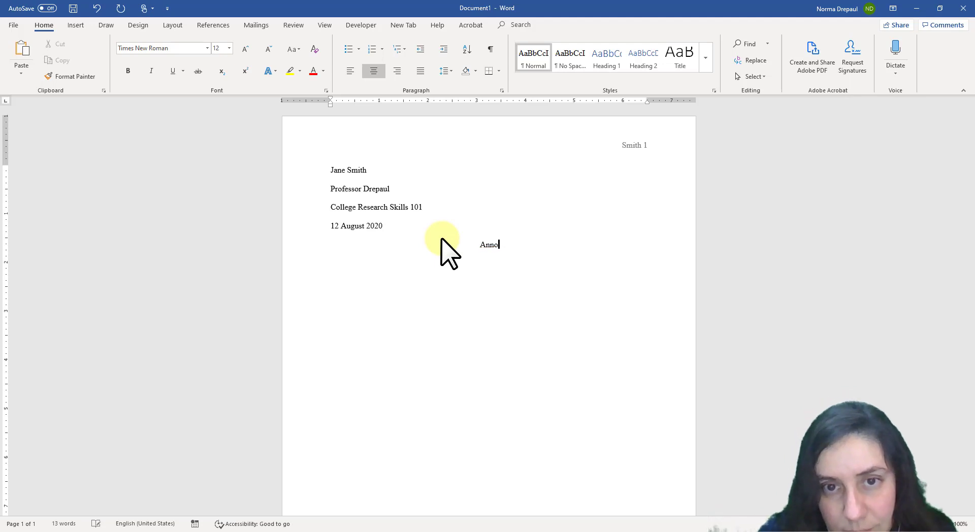
type("tated ")
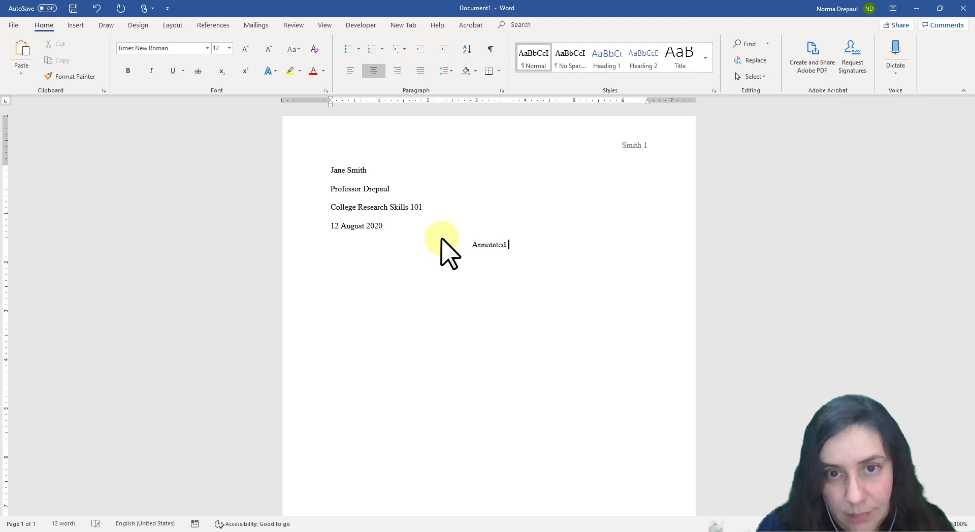
type("Biblopgra")
key("BackSpace")
key("BackSpace")
key("BackSpace")
key("BackSpace")
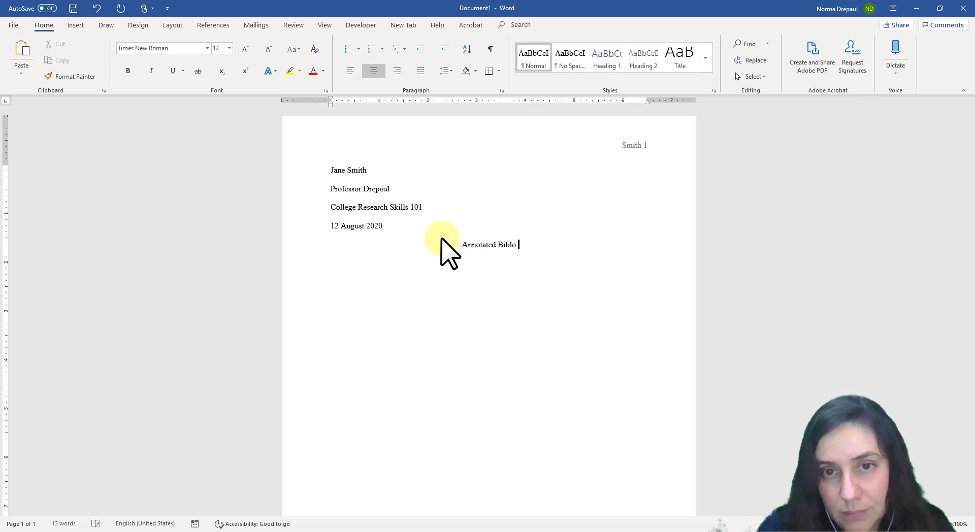
type("graphy")
key("Return")
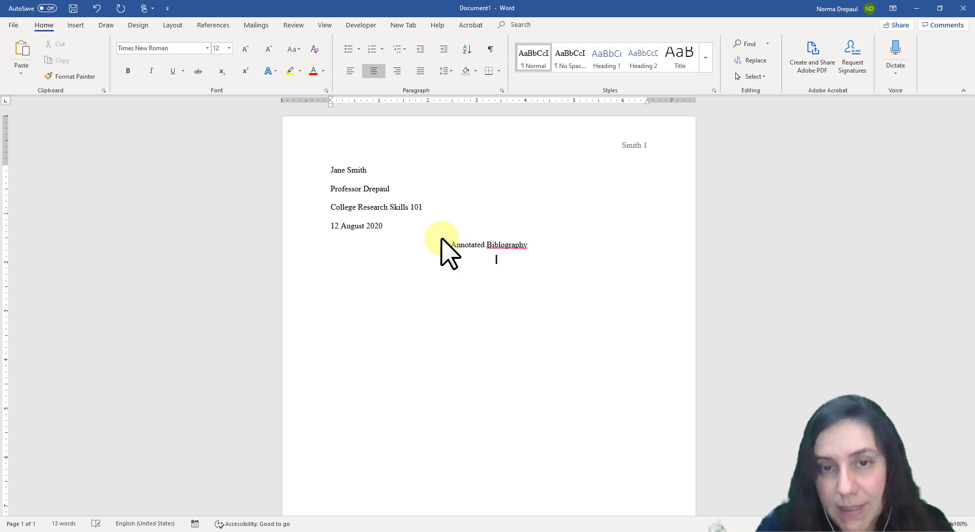
Correct the misspelled title word to "Bibliography" using the spelling suggestion and left-align the line below the title
right_click(503, 248)
left_click(579, 261)
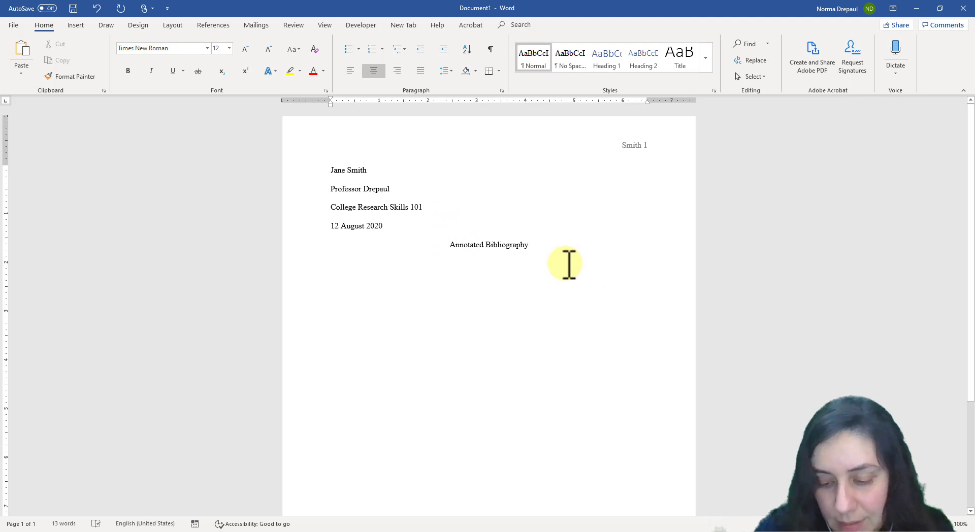
left_click(353, 69)
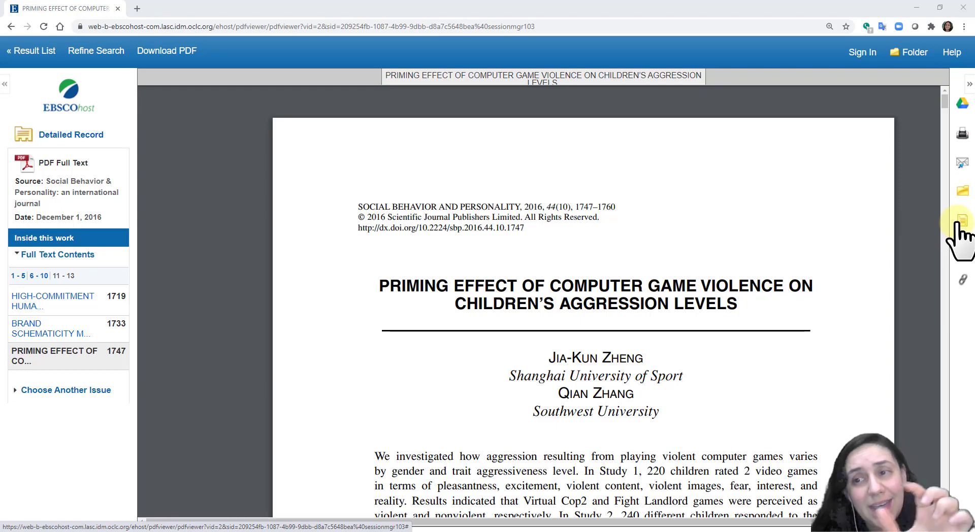
Open the article's citation formats, copy its MLA Works Cited entry, and switch to the Word document
left_click(959, 221)
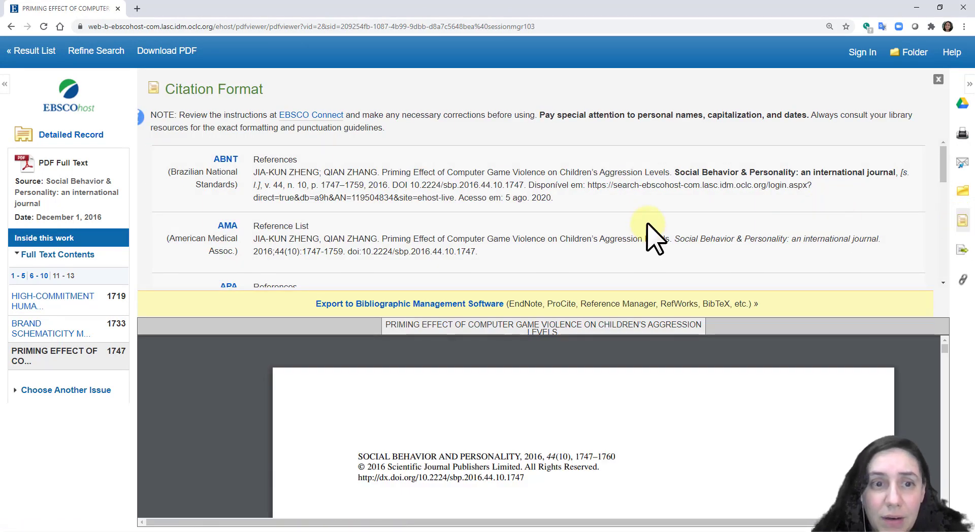
scroll(652, 237, "down", 5)
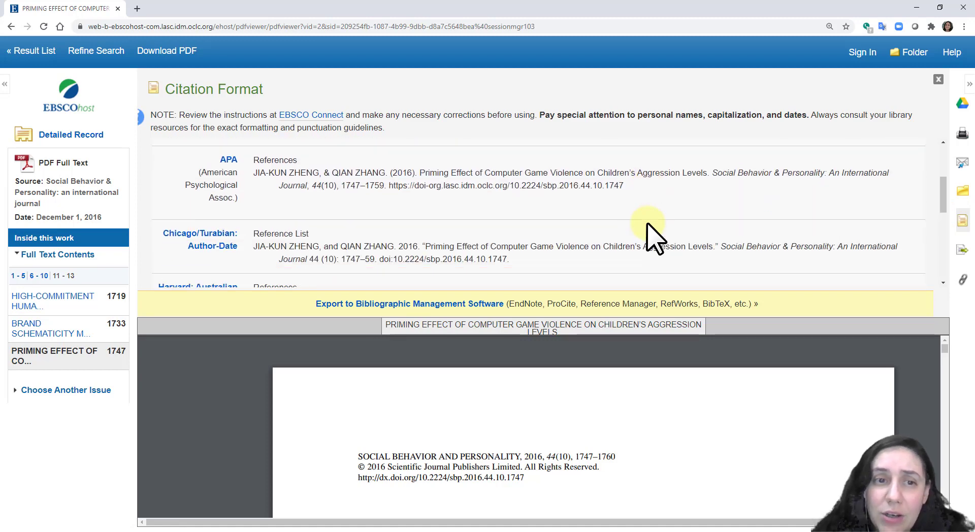
scroll(652, 238, "down", 2)
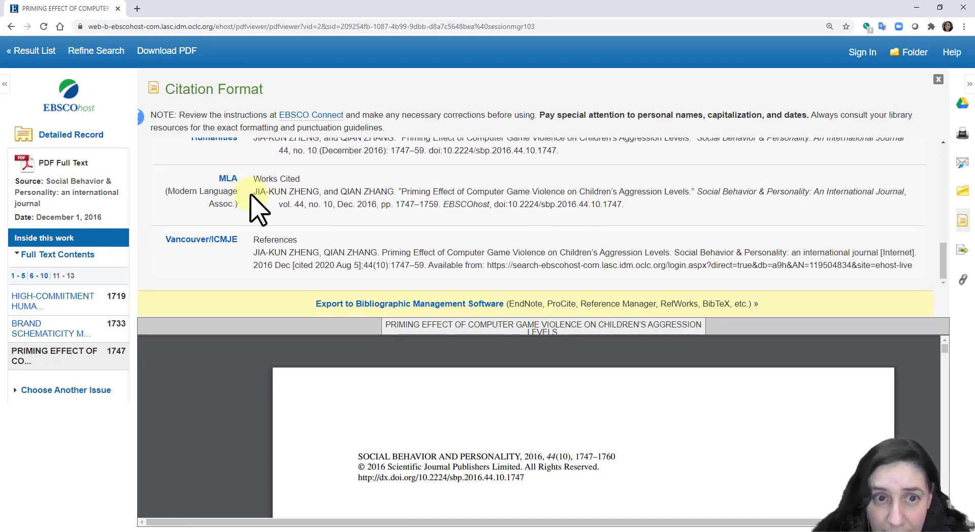
left_click_drag(254, 192, 624, 202)
right_click(577, 196)
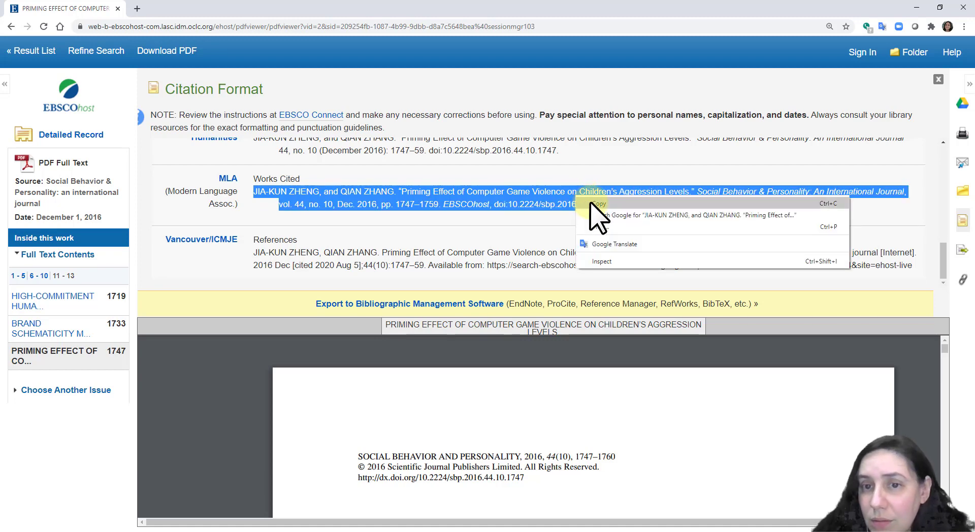
left_click(591, 204)
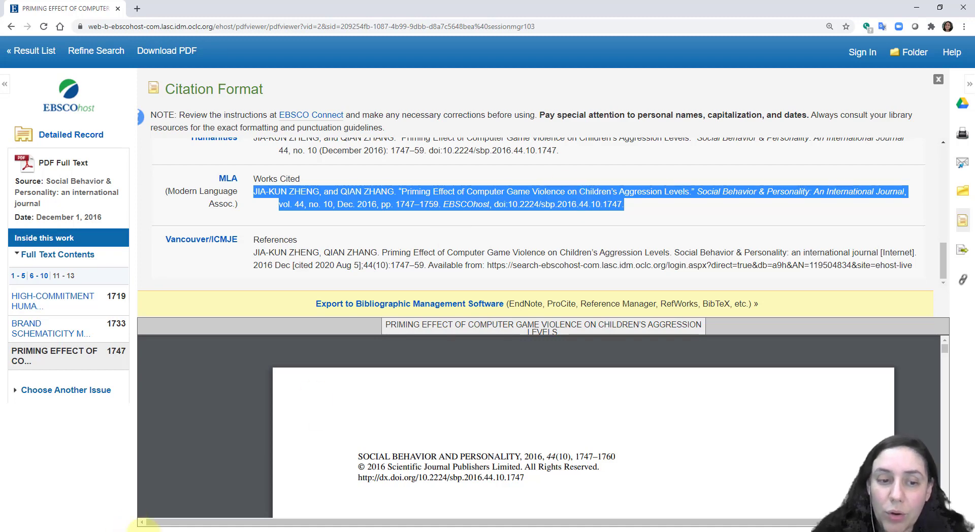
left_click(173, 530)
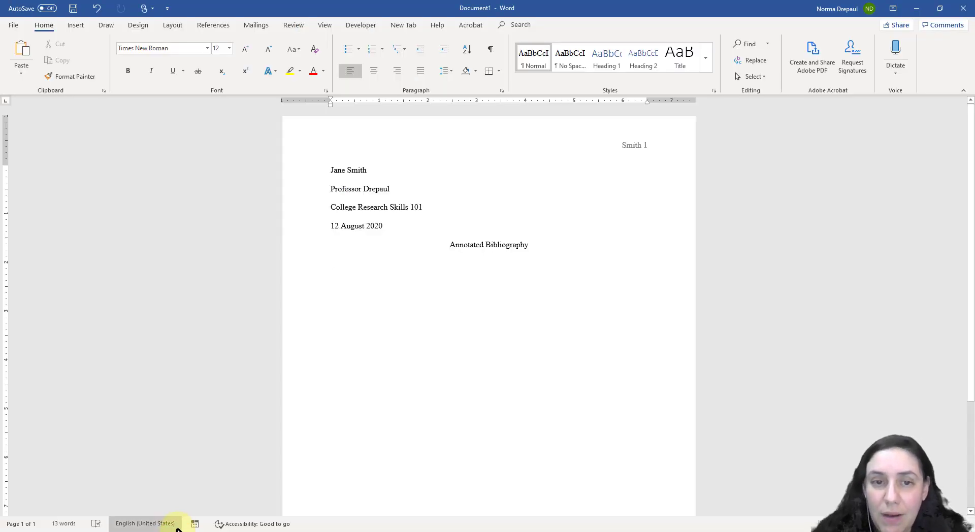
Try pasting the copied citation beneath the title with its source formatting, and clear it again
right_click(344, 263)
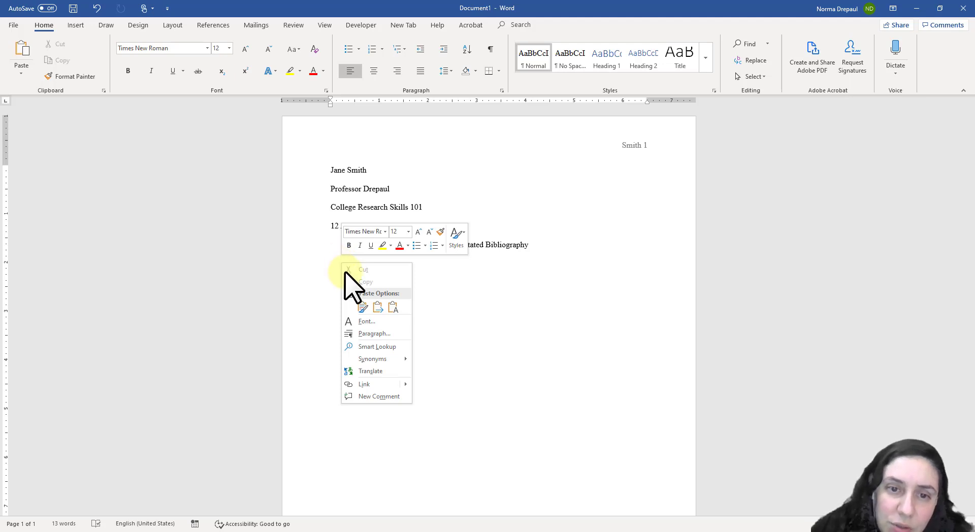
left_click(363, 306)
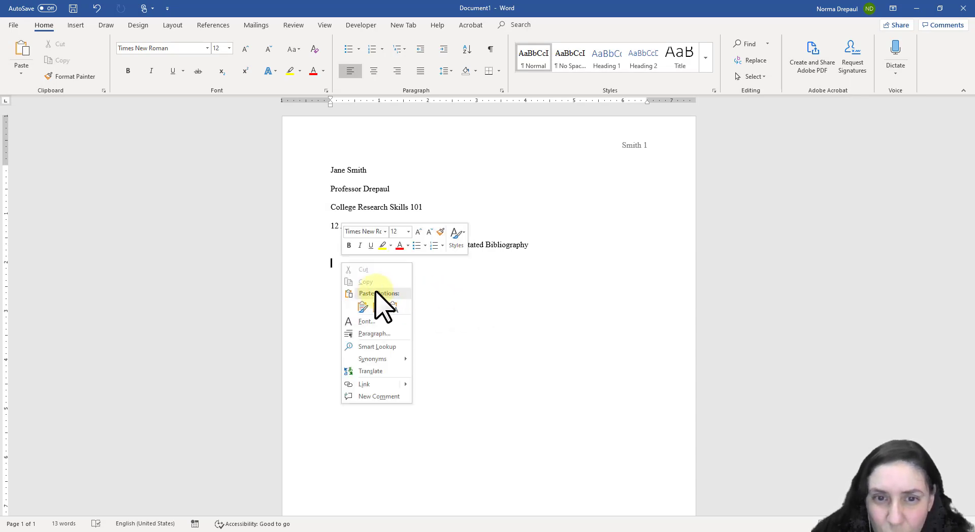
left_click(362, 307)
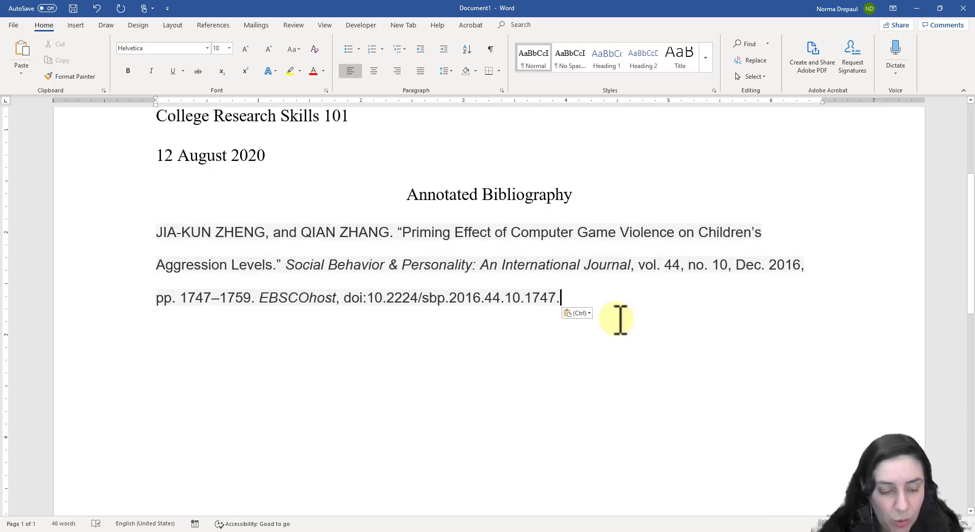
key("Delete")
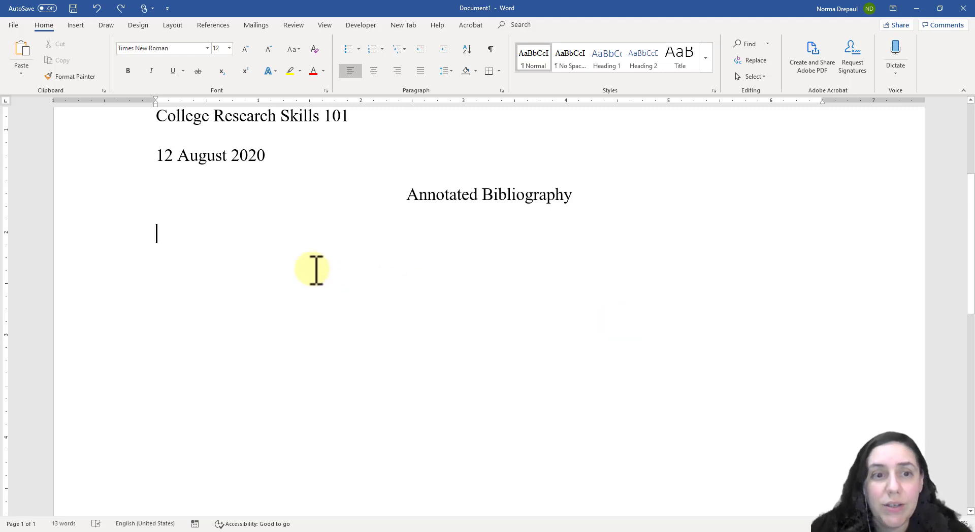
Paste the copied citation on the line below the title using merged formatting
right_click(204, 254)
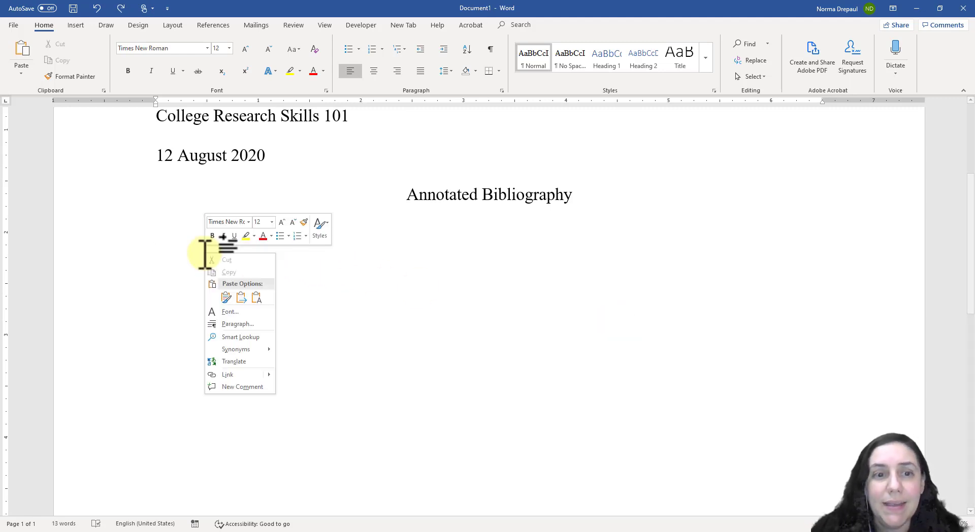
left_click(226, 297)
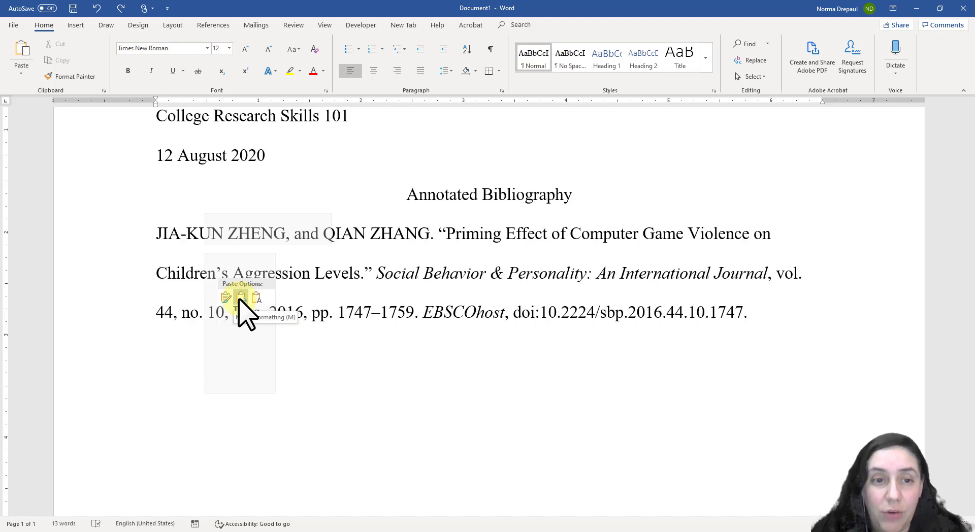
left_click(241, 298)
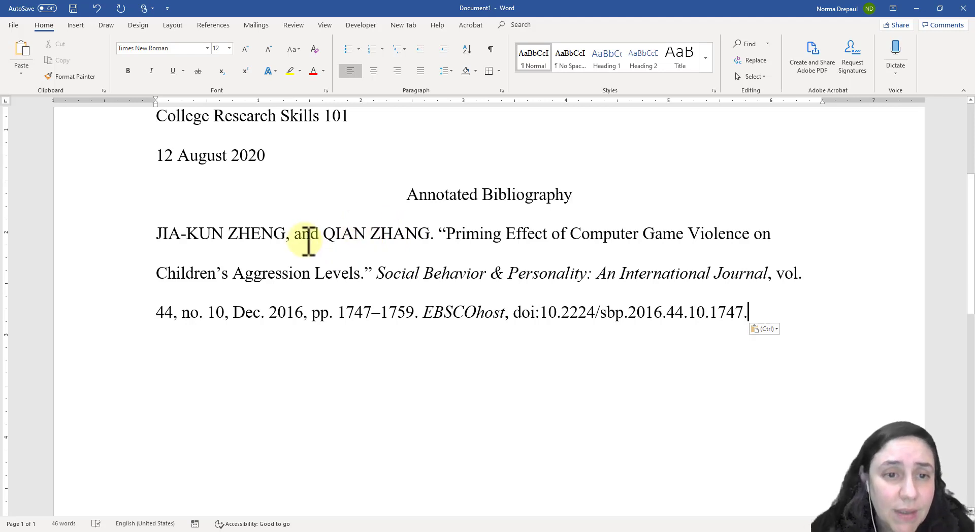
Change the first author's all-caps name to lowercase letters except for each part's initial capital
left_click(168, 234)
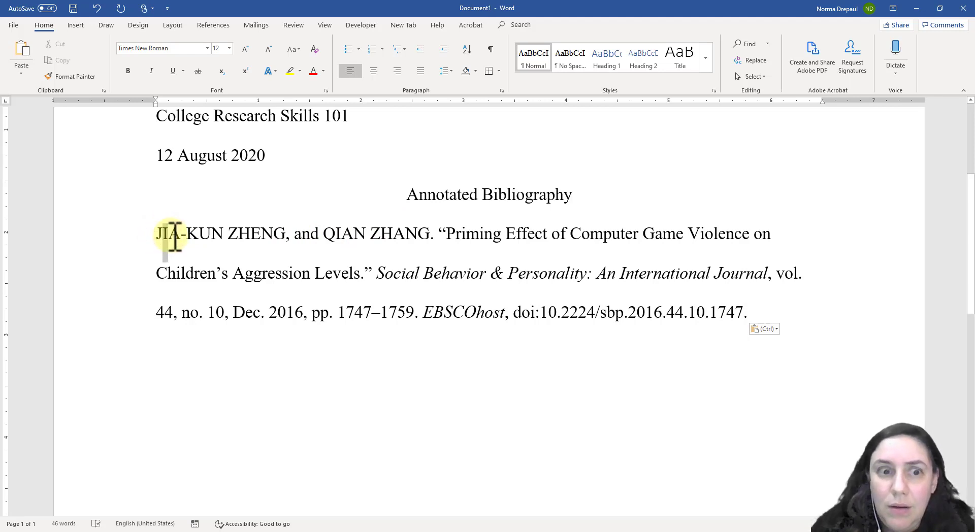
left_click_drag(178, 237, 181, 236)
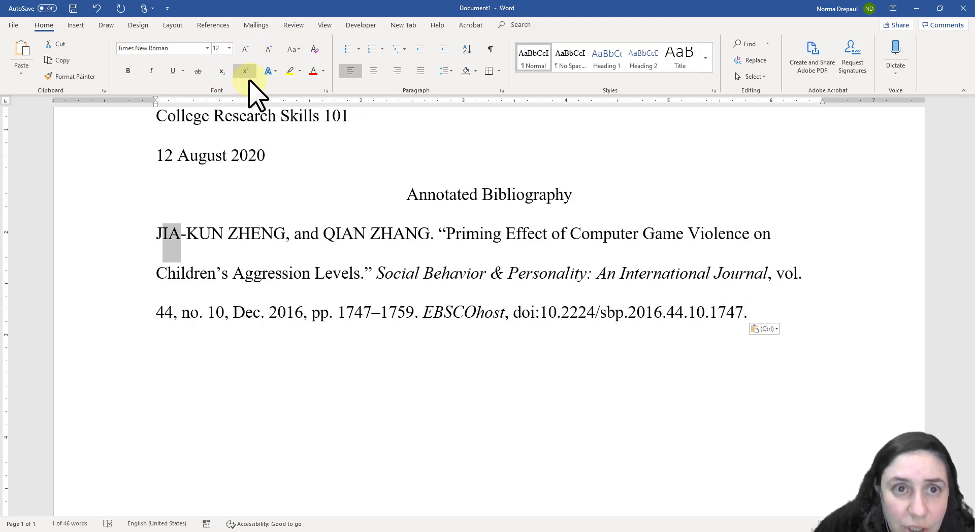
left_click(294, 51)
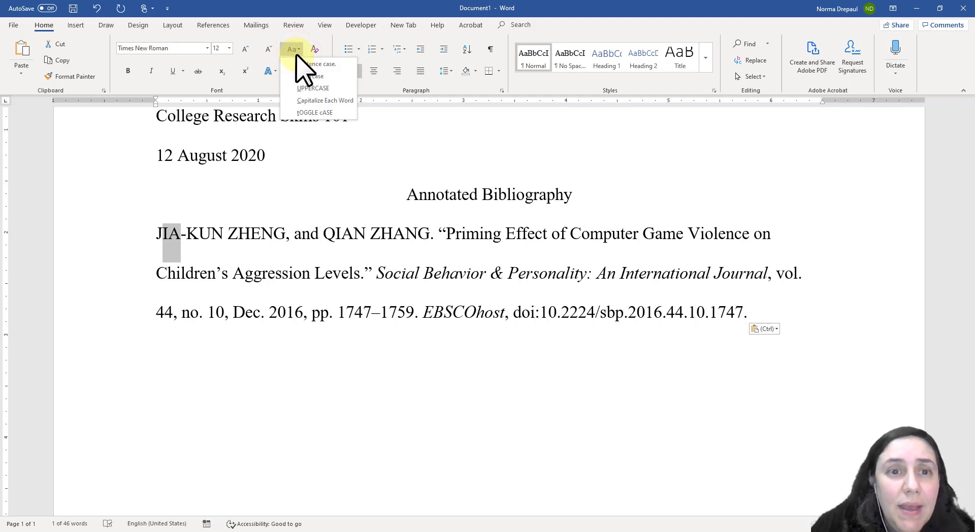
left_click(302, 65)
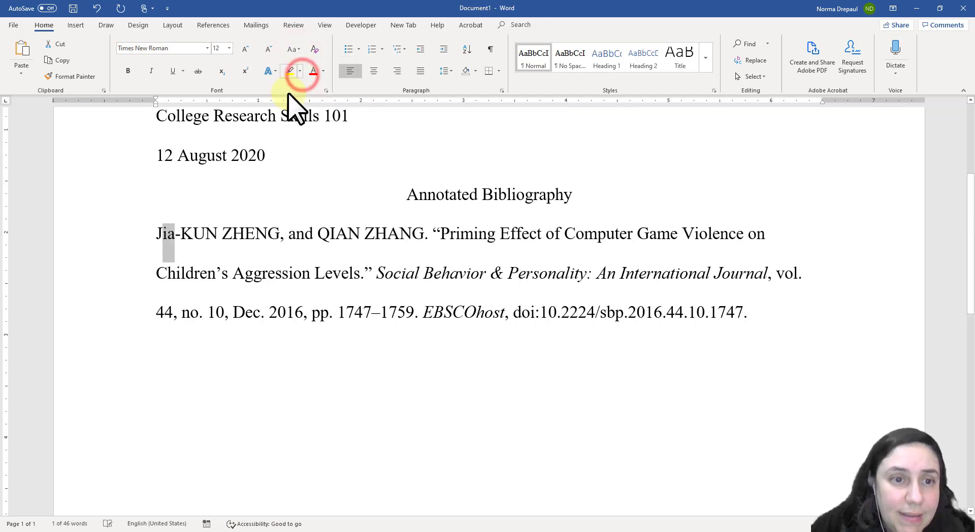
left_click_drag(194, 234, 218, 241)
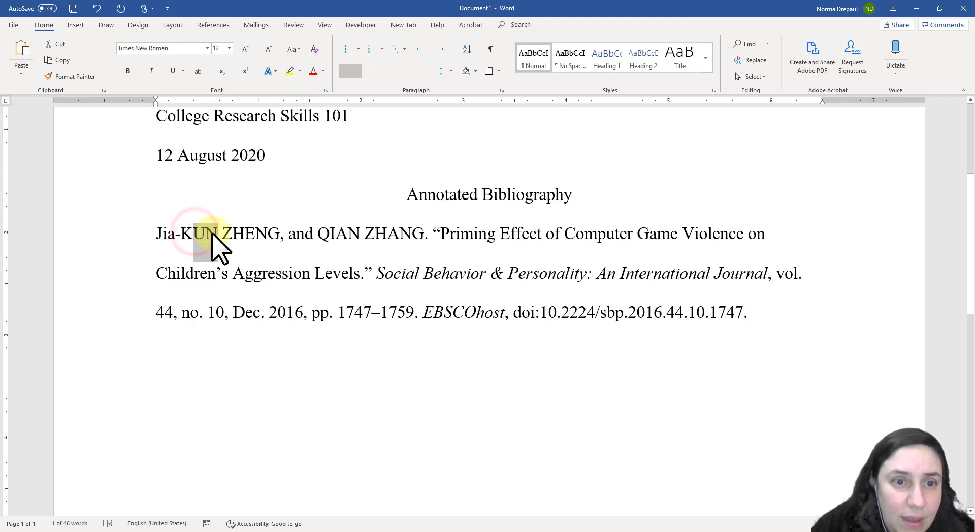
left_click(298, 51)
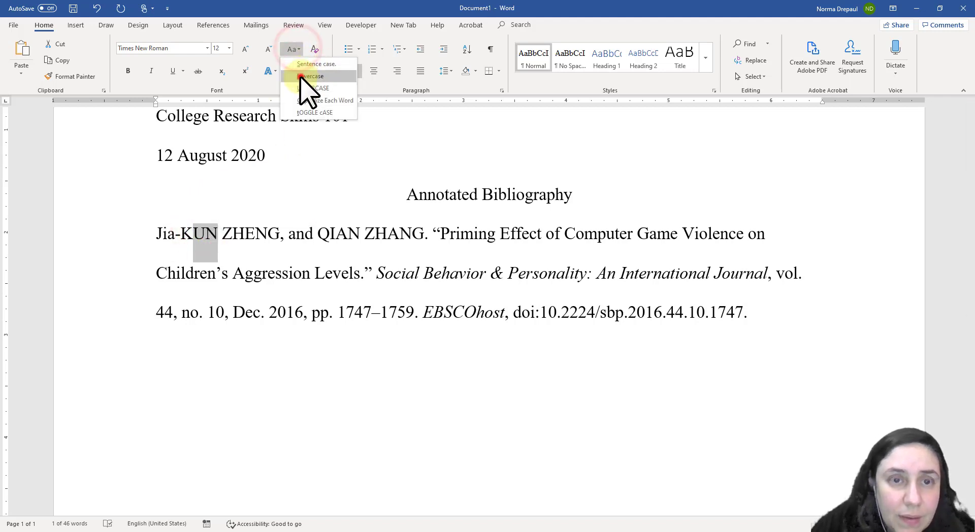
left_click(300, 79)
left_click_drag(228, 231, 277, 218)
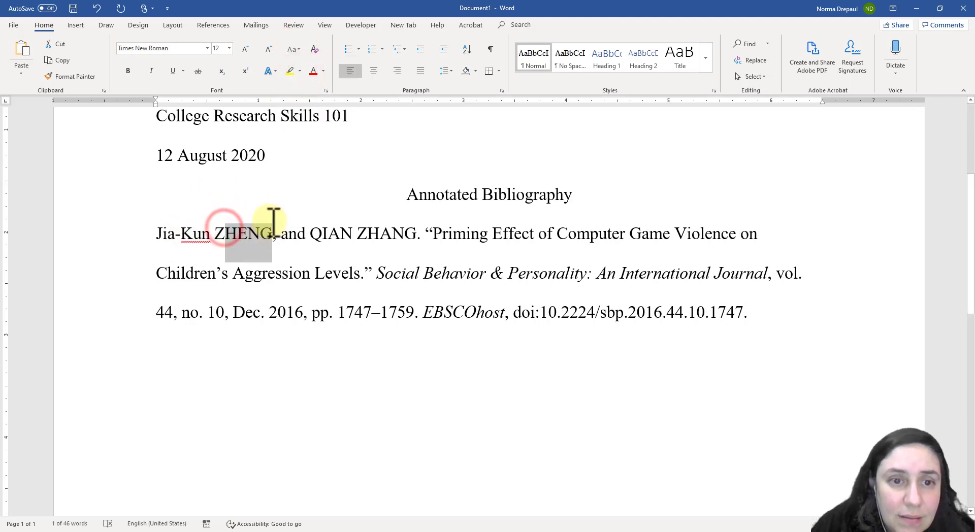
left_click(294, 49)
left_click(304, 82)
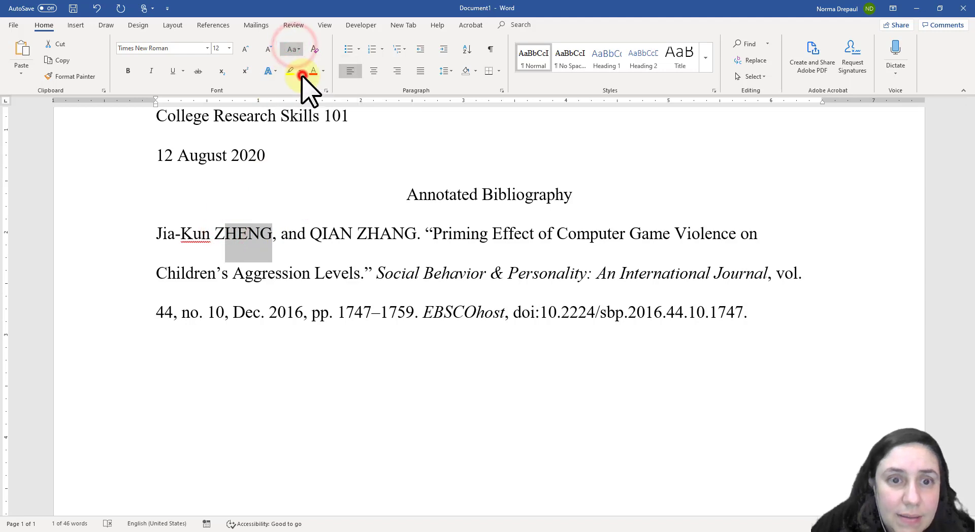
Change the second author's all-caps given name and surname to lowercase letters except for the initial capitals
left_click_drag(309, 233, 337, 233)
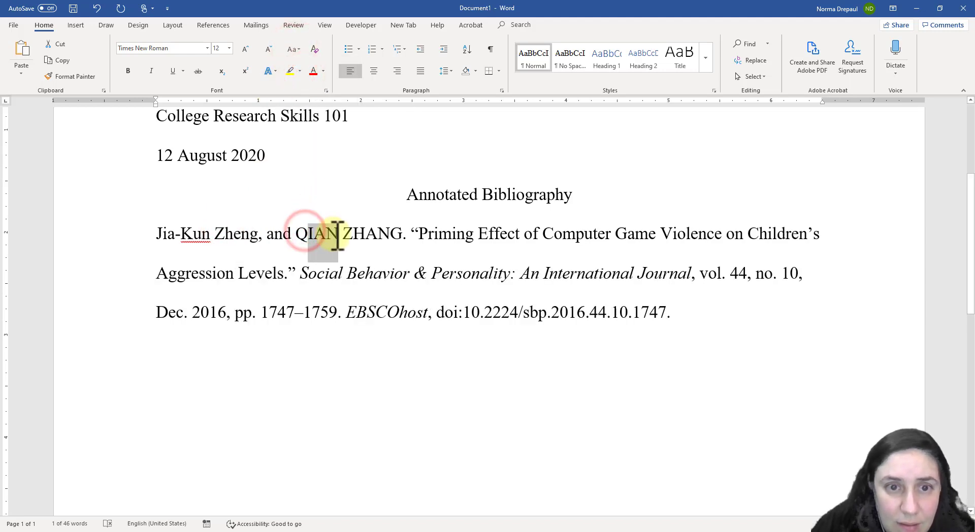
left_click(296, 49)
left_click(304, 86)
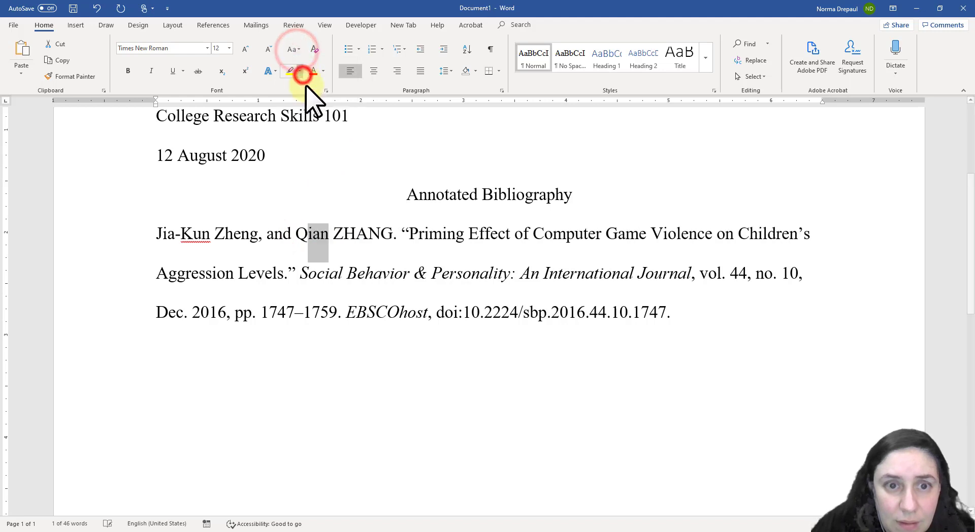
left_click_drag(345, 233, 394, 232)
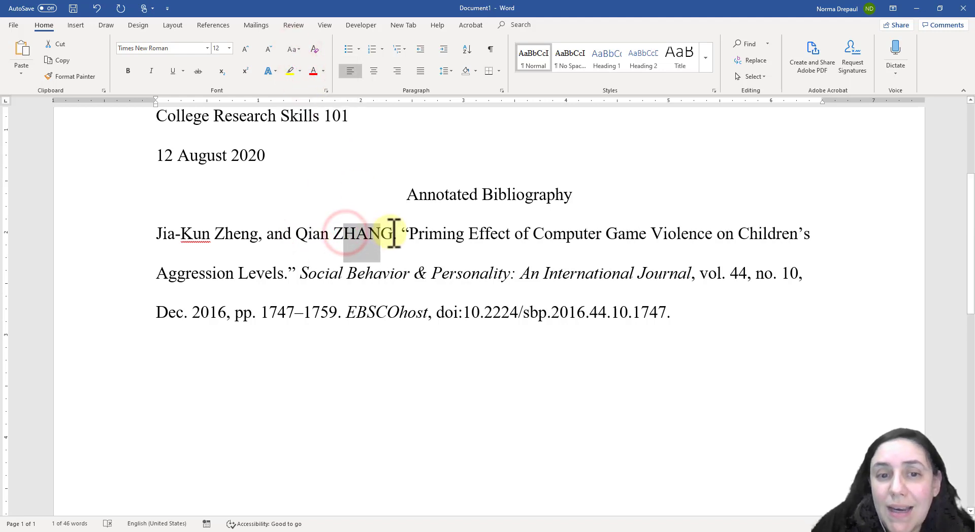
left_click(291, 49)
left_click(304, 76)
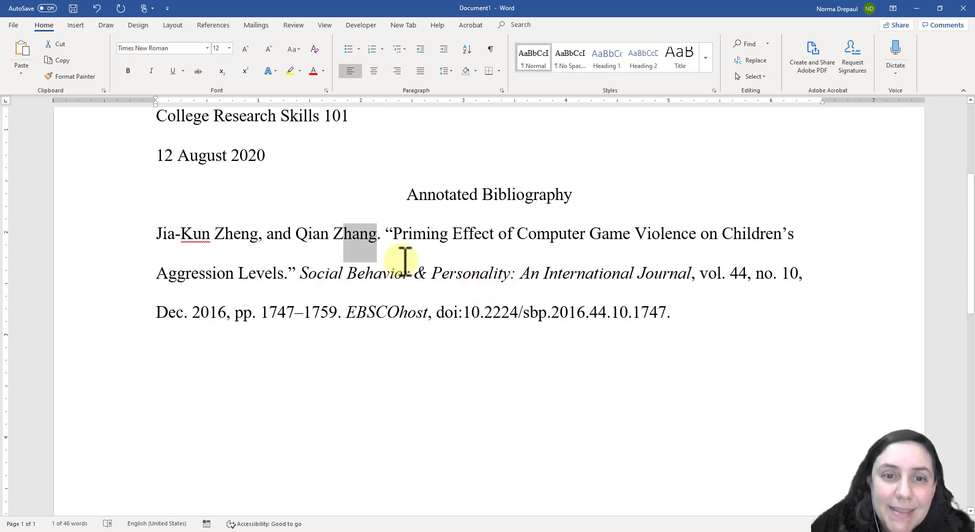
left_click(434, 235)
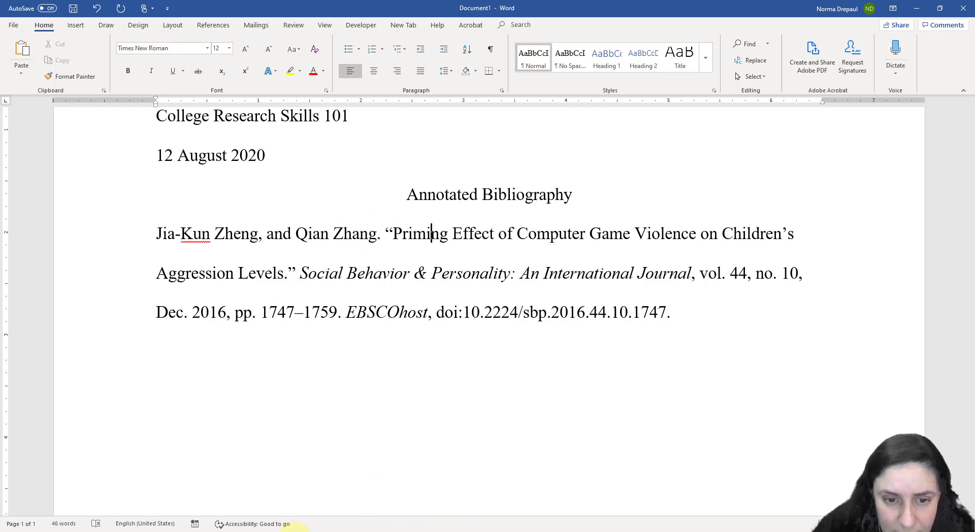
Switch to the EBSCOhost article, close the citation formats, and check the authors' names on its first page
left_click(297, 529)
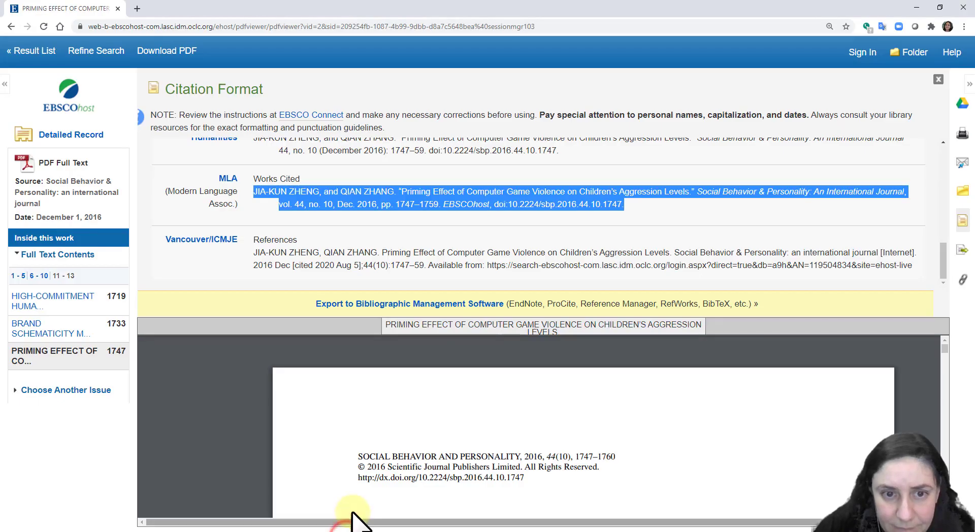
left_click(370, 435)
scroll(370, 442, "down", 2)
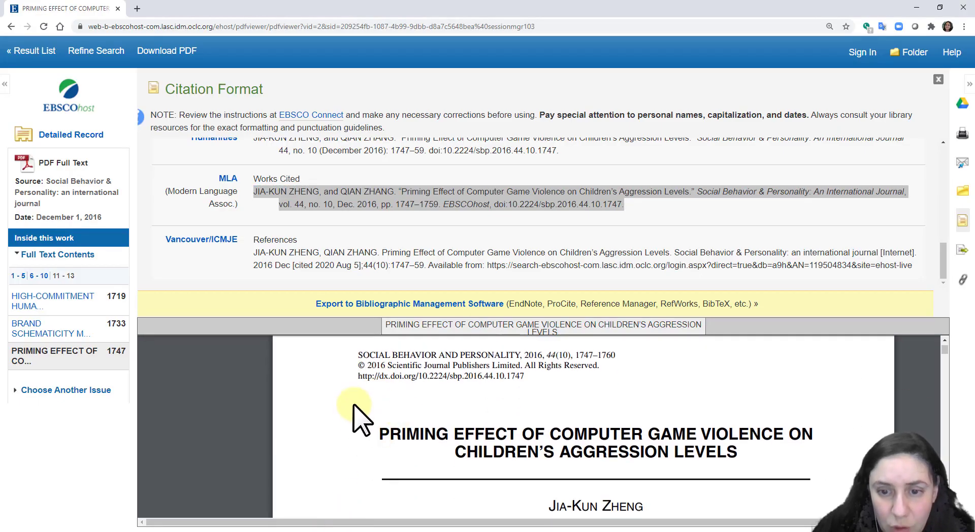
left_click(937, 80)
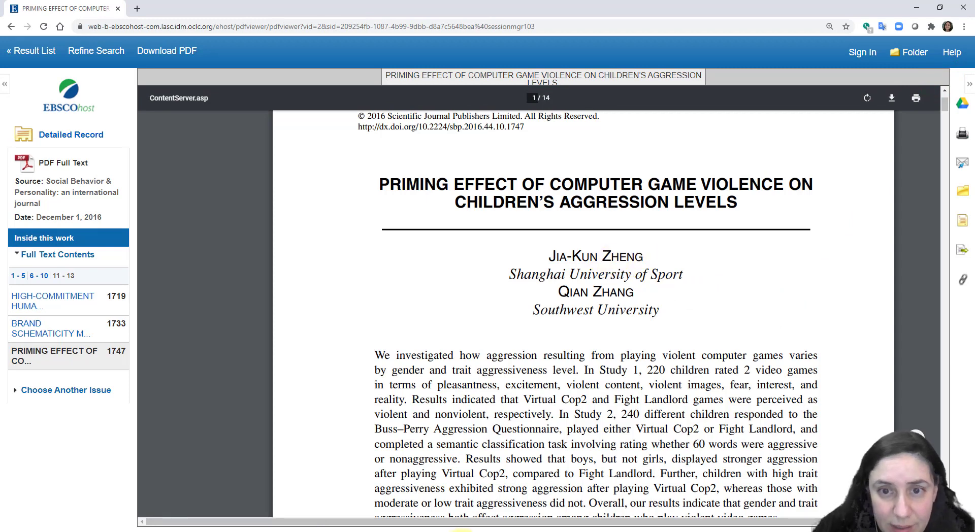
Switch back to Word and move the first author's surname before the given name, adding a comma after it
mouse_move(462, 530)
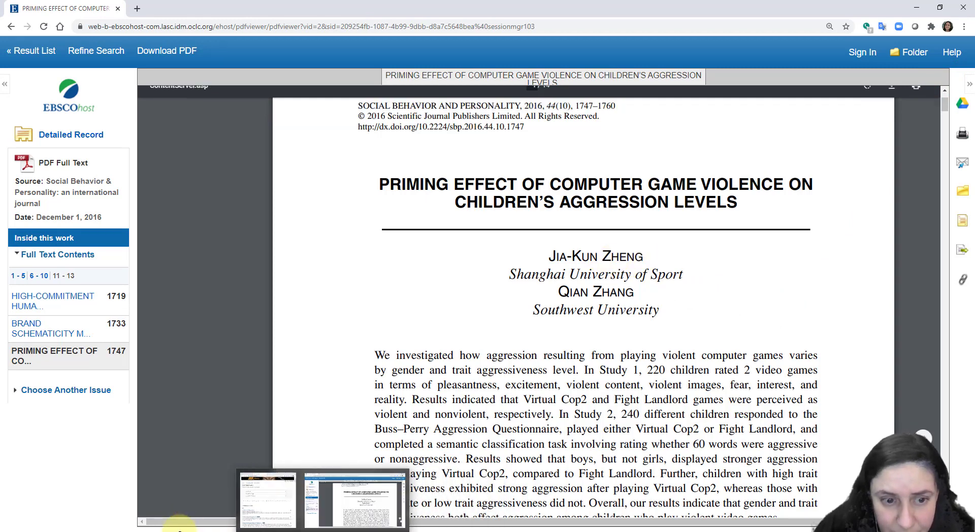
left_click(179, 527)
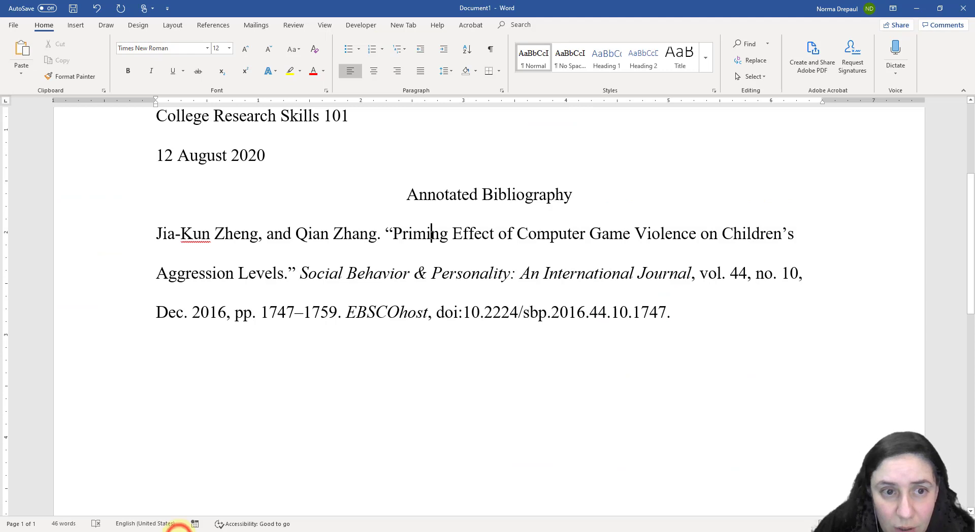
double_click(256, 236)
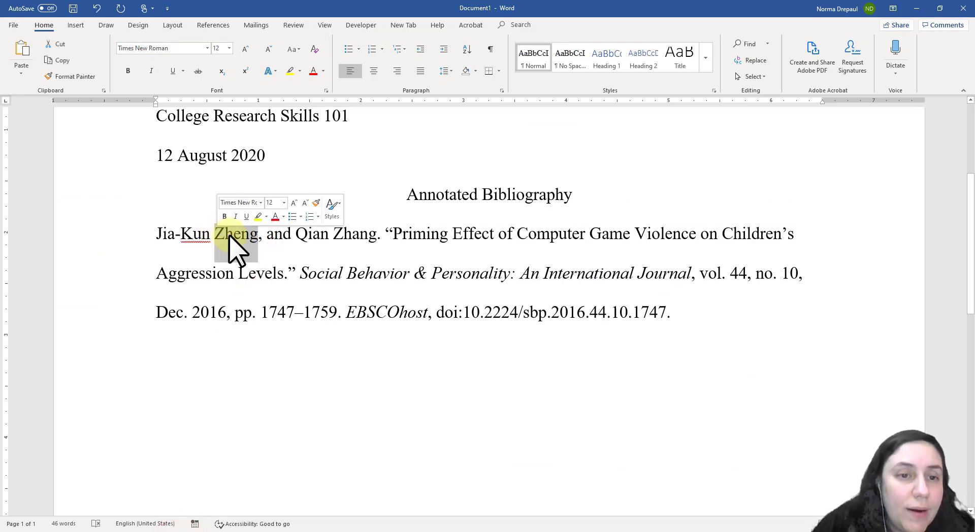
left_click_drag(228, 237, 154, 236)
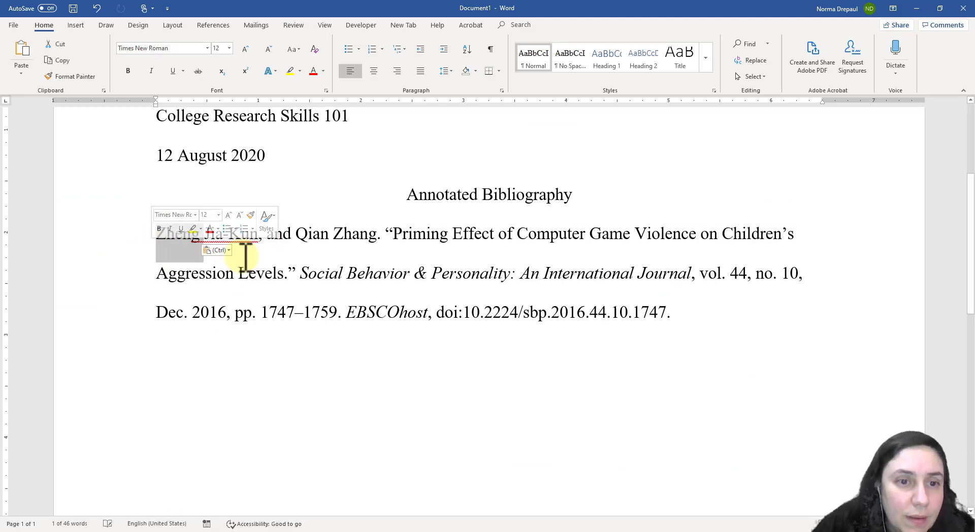
left_click(202, 236)
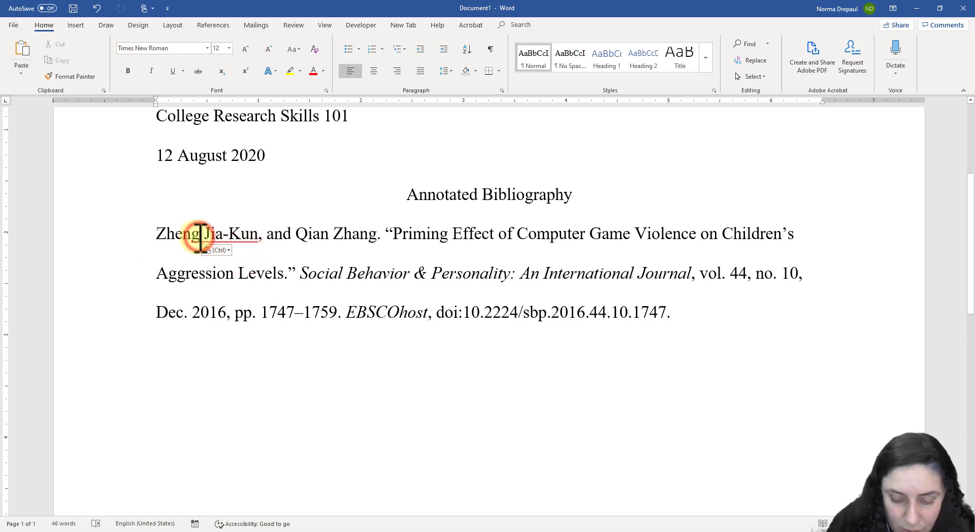
type(",")
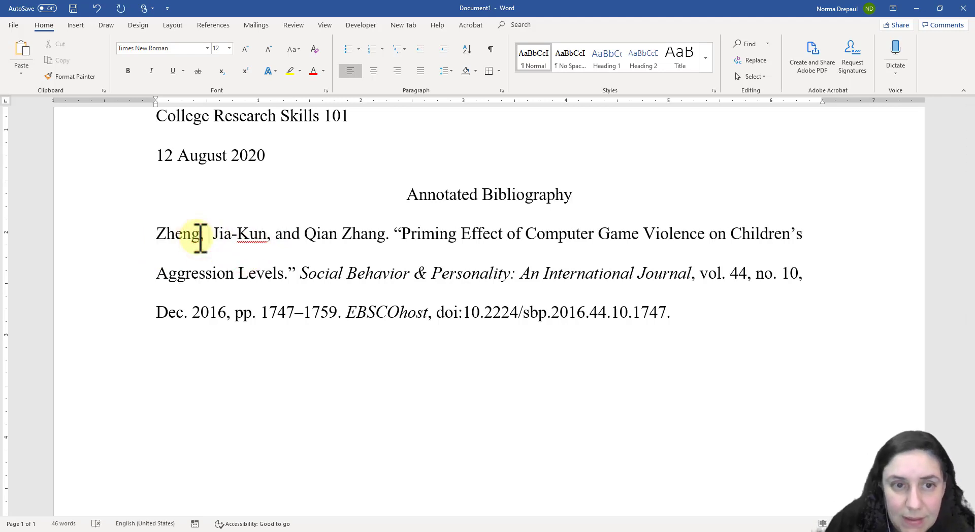
Delete the extra space after the first author's surname, and check the authors' names on the EBSCOhost article's first page
key("BackSpace")
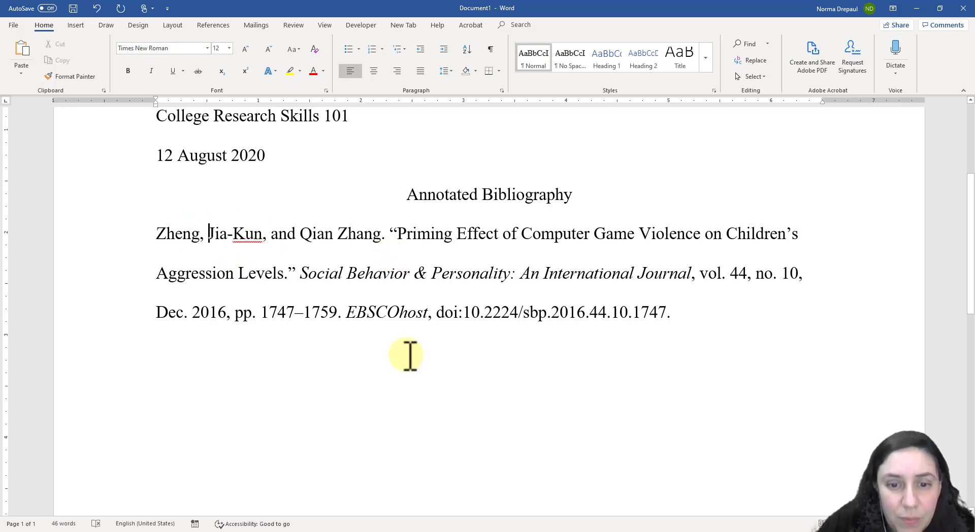
left_click(353, 530)
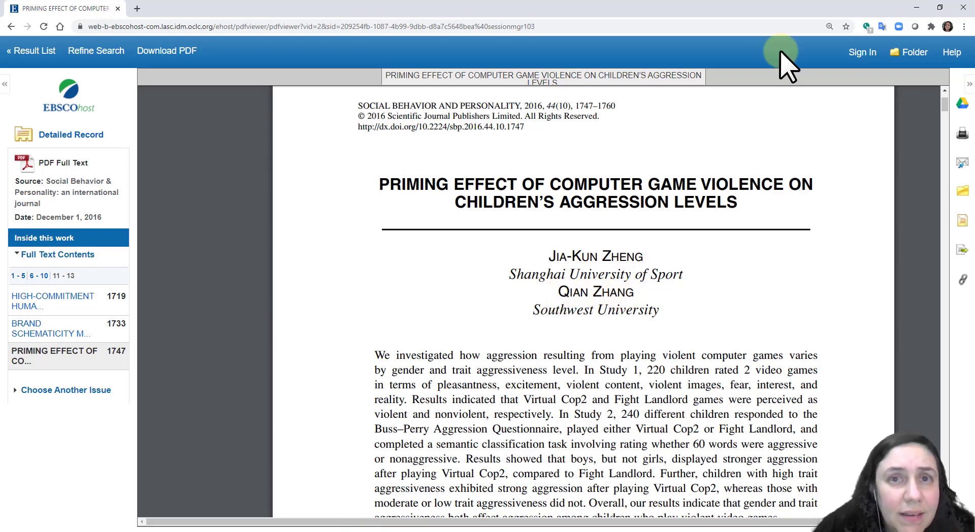
left_click(916, 7)
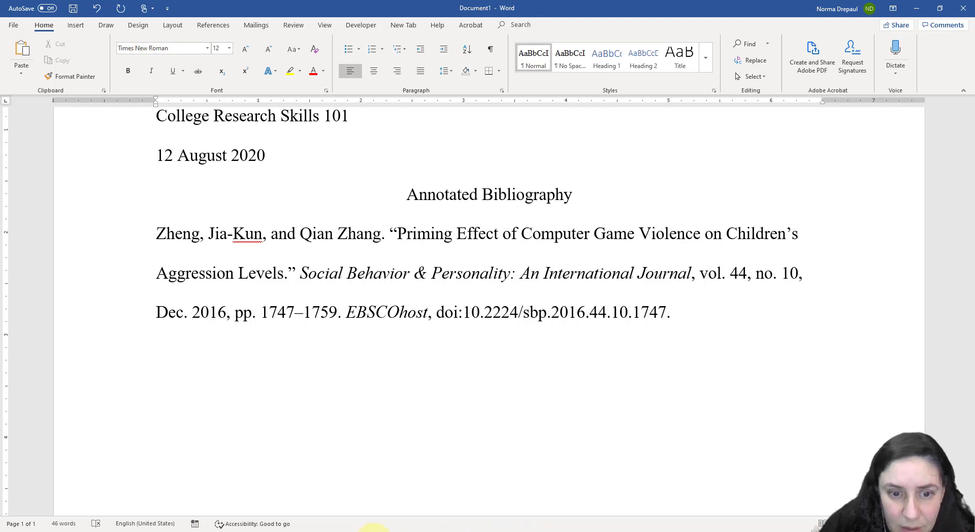
Reduce the browser and Word windows from full screen, resize Word to about half the screen, and zoom the document out to 170%
left_click(349, 528)
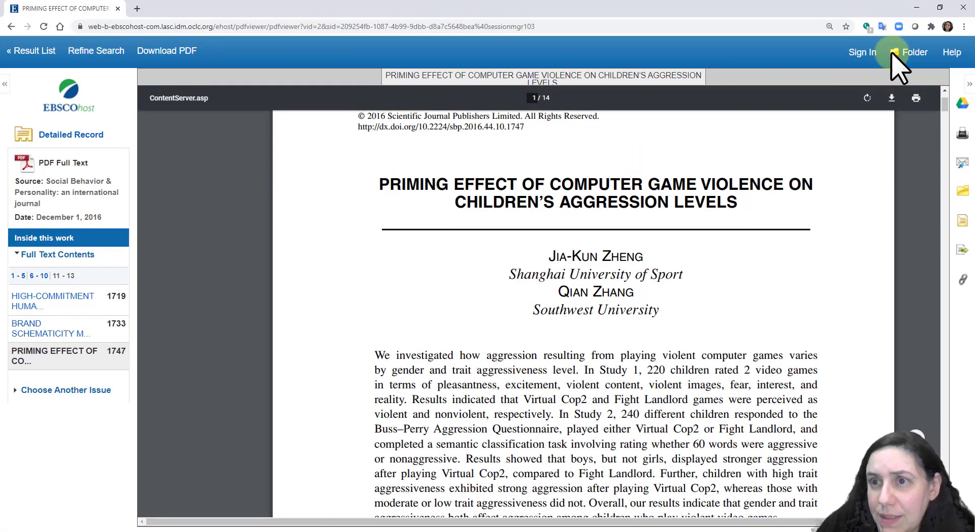
left_click(939, 7)
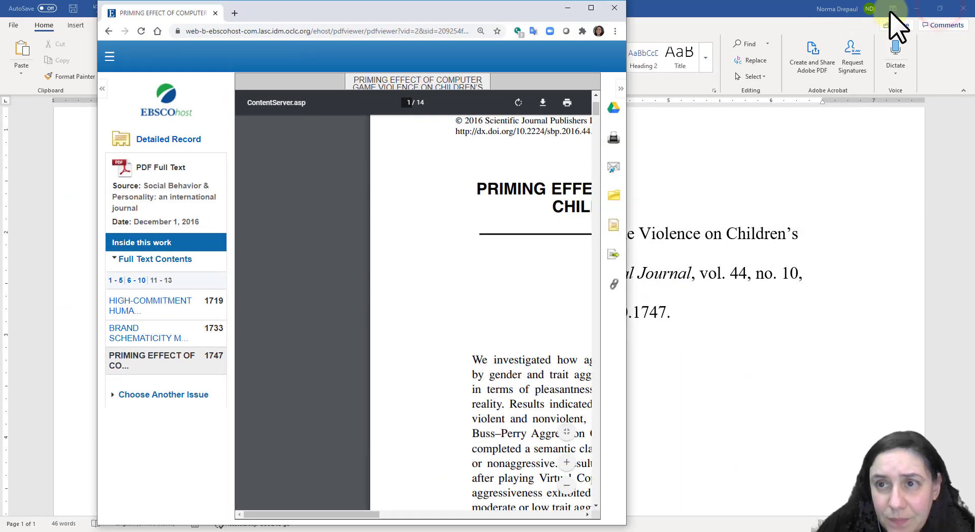
left_click(937, 10)
left_click(939, 8)
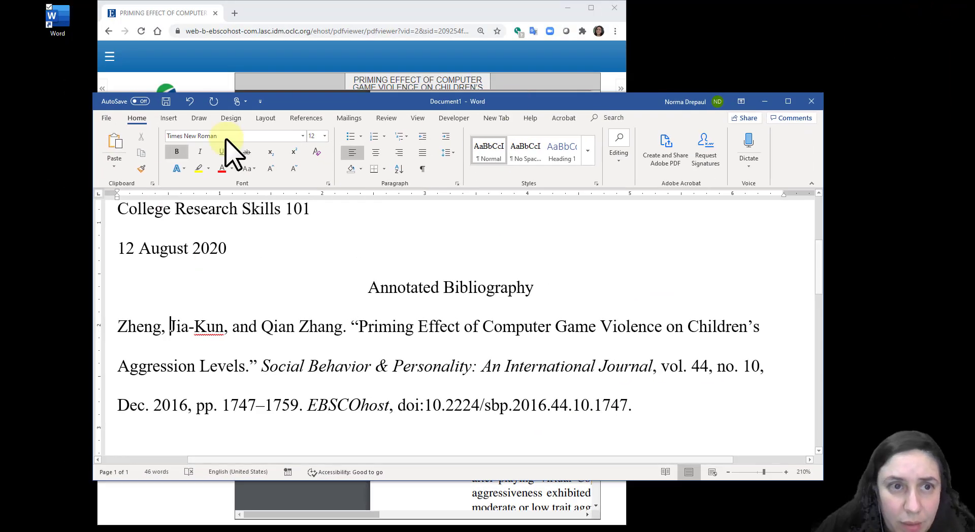
left_click_drag(396, 98, 309, 7)
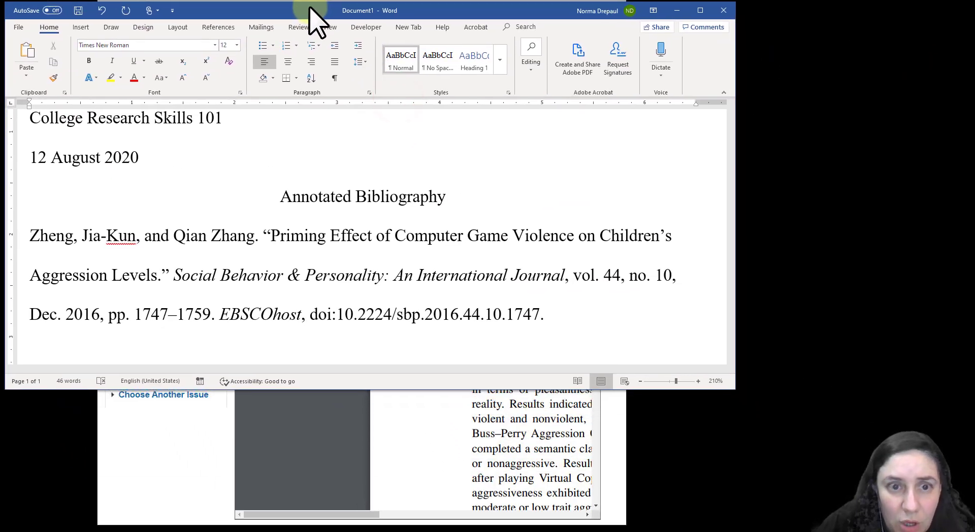
left_click_drag(726, 389, 497, 527)
left_click(405, 521)
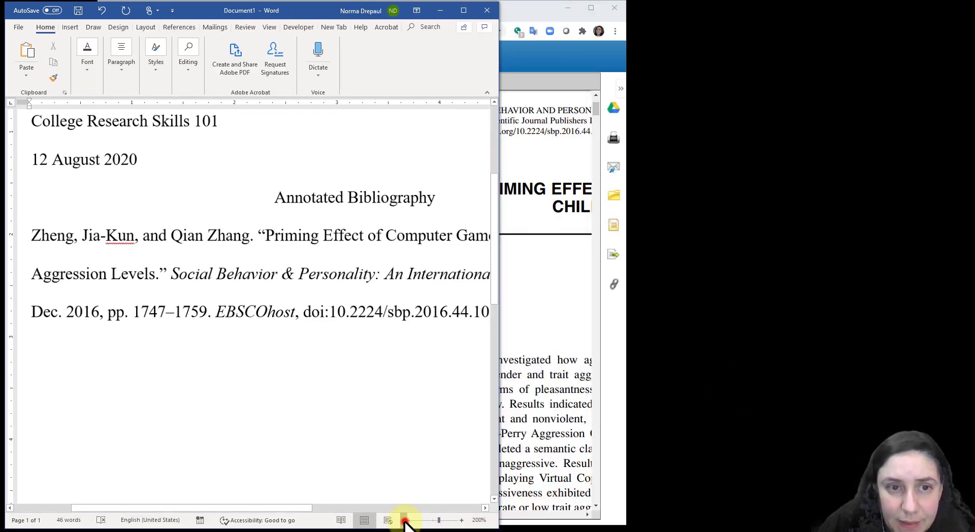
left_click(405, 521)
left_click(405, 521)
left_click(405, 521)
Place the EBSCOhost window beside Word to compare the authors' names with the citation, and maximize the EBSCOhost window
left_click(533, 364)
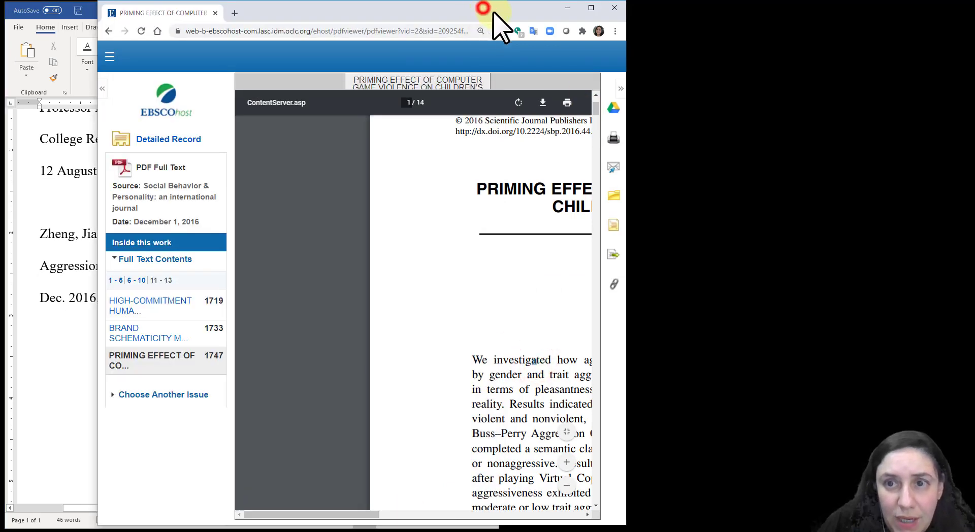
left_click_drag(480, 7, 780, 17)
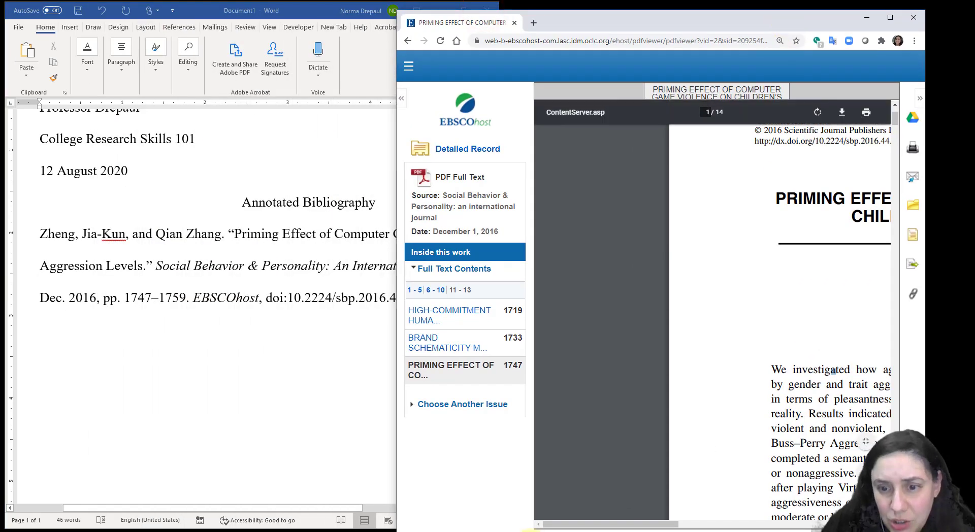
left_click_drag(570, 523, 683, 523)
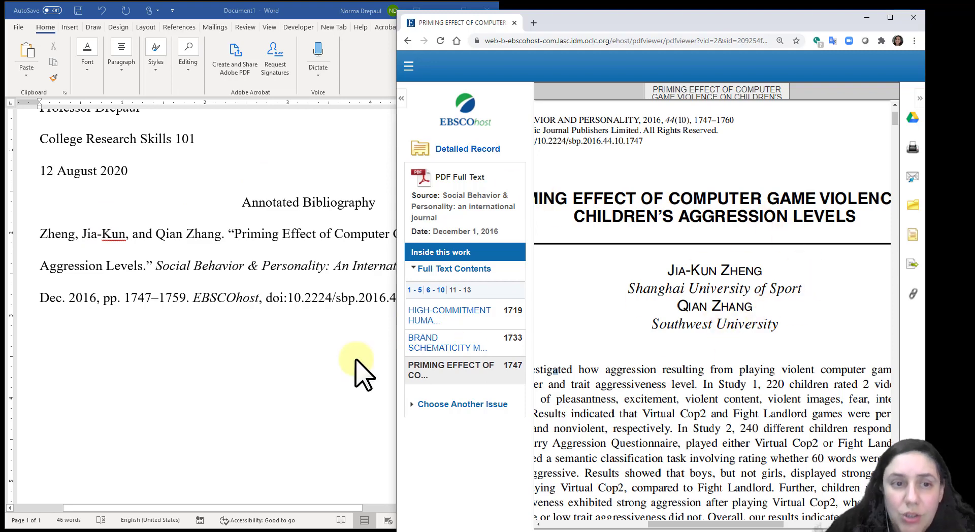
left_click(137, 339)
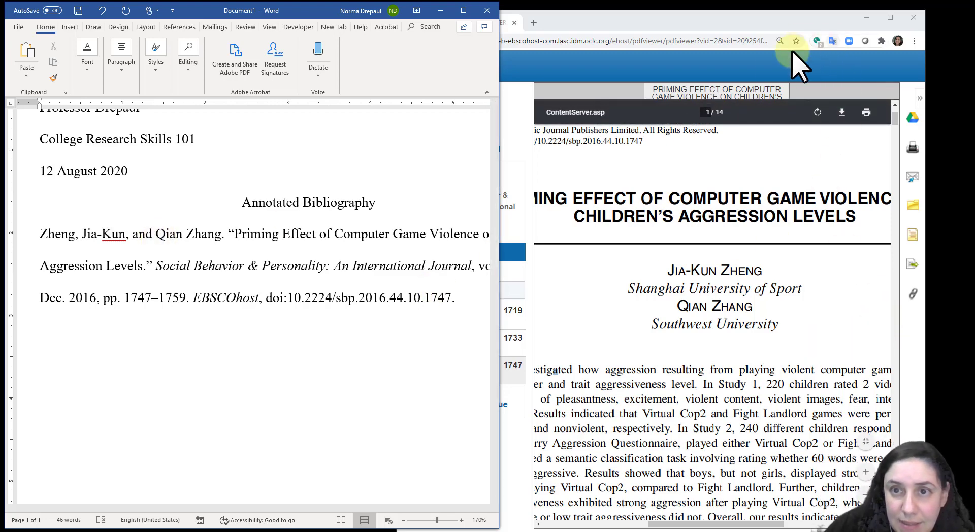
double_click(705, 25)
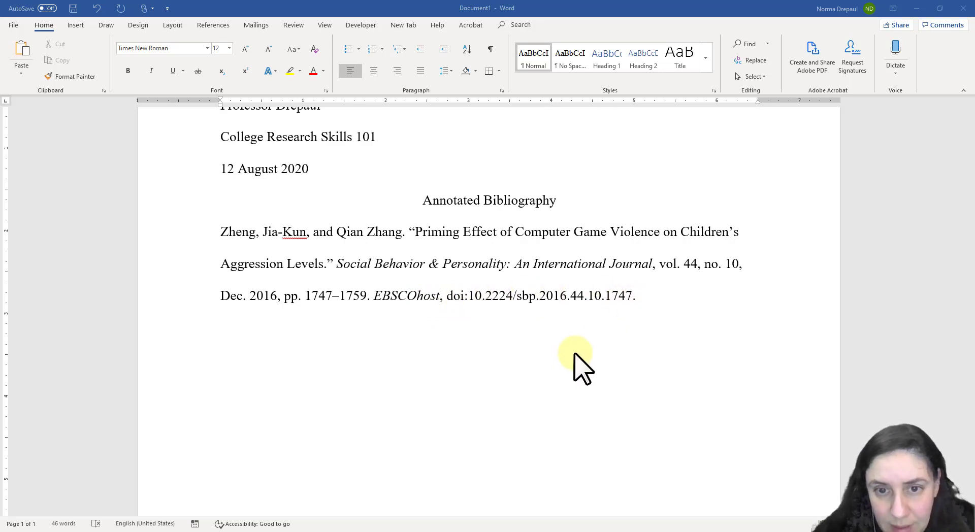
Switch to the EBSCOhost record, open the article's PDF full text, and examine the first page down to its footnotes
left_click(368, 531)
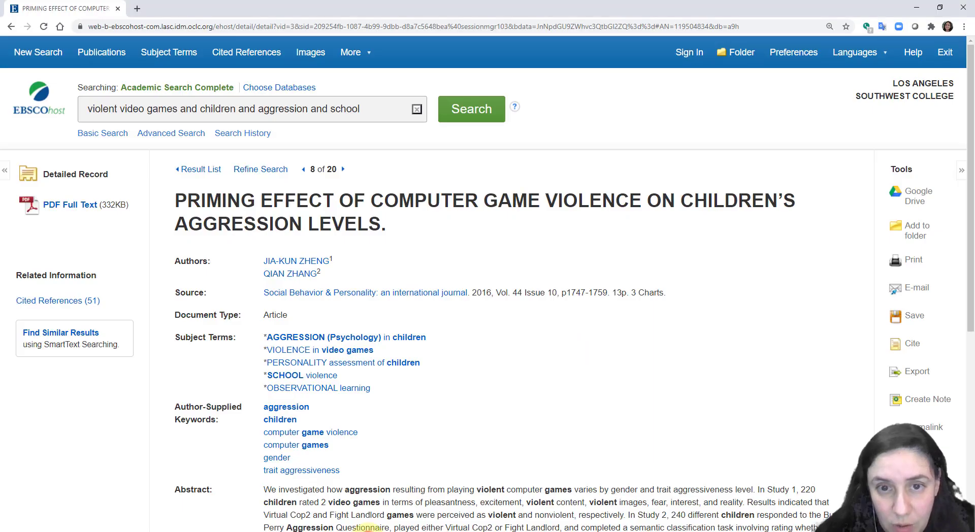
left_click(53, 205)
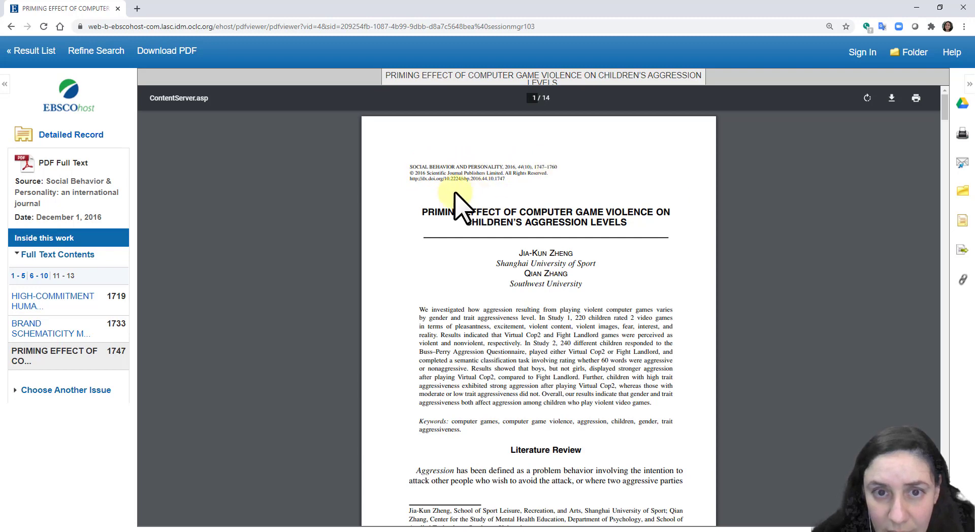
scroll(561, 386, "down", 2)
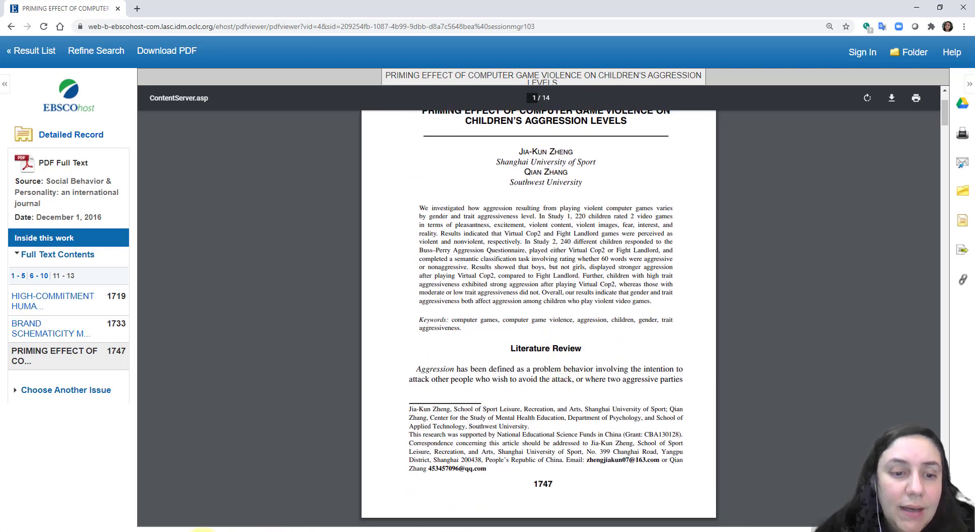
Switch back to Word and apply a 0.5" hanging indent to the whole citation paragraph
left_click(194, 529)
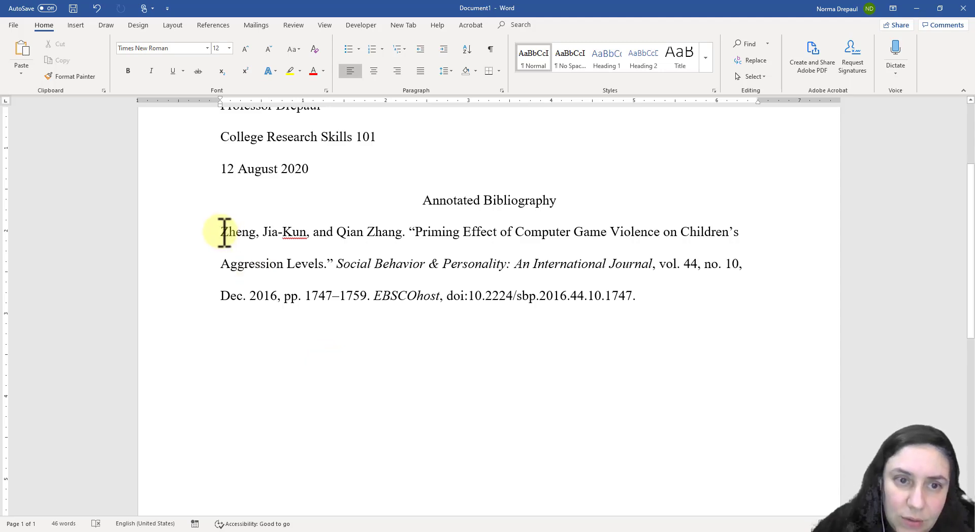
left_click_drag(218, 232, 644, 299)
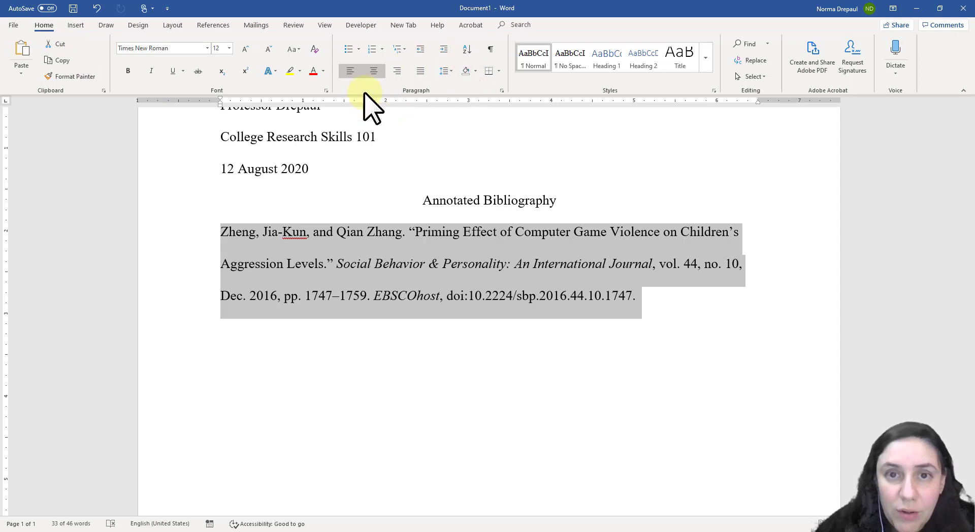
left_click(502, 90)
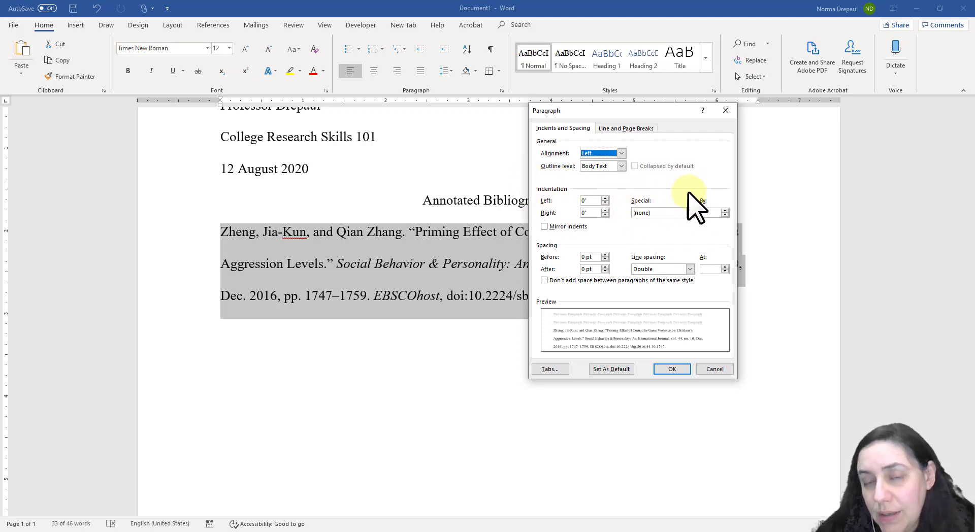
left_click(690, 212)
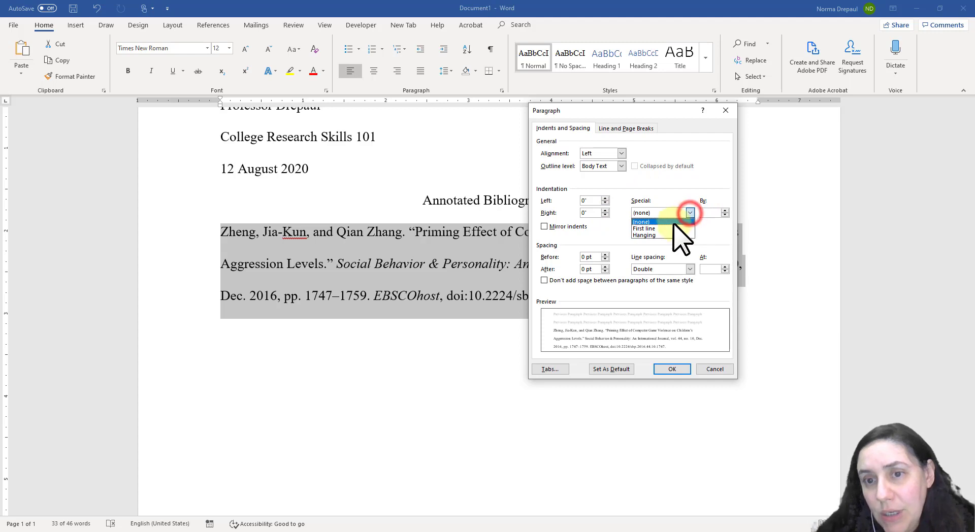
left_click(661, 235)
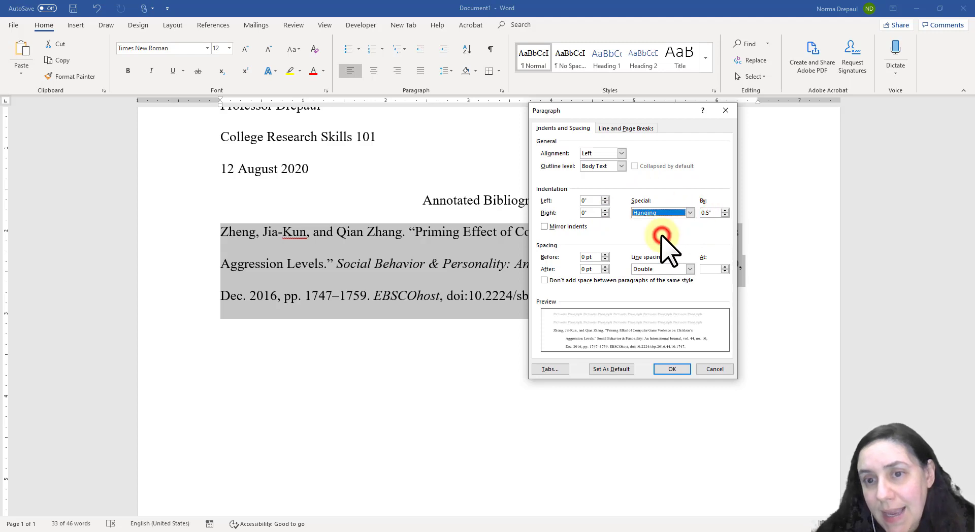
left_click(672, 369)
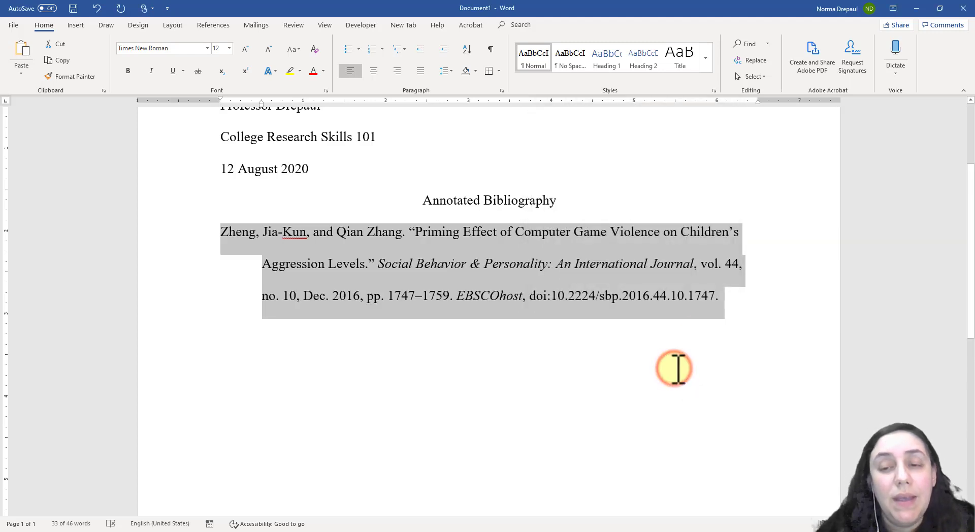
left_click(733, 311)
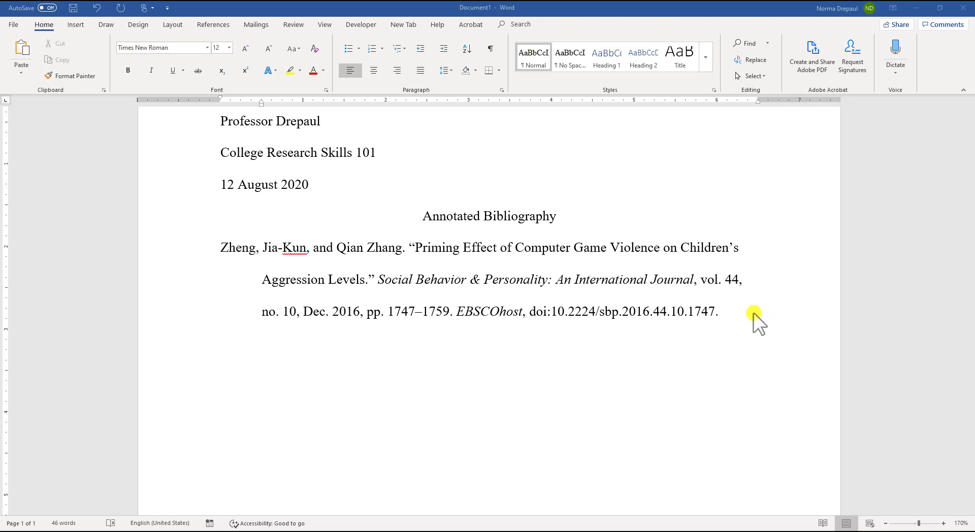
Insert two lines below the date, reading "Thesis" and the placeholder text "Qulkjsfjsdf"
scroll(733, 324, "up", 2)
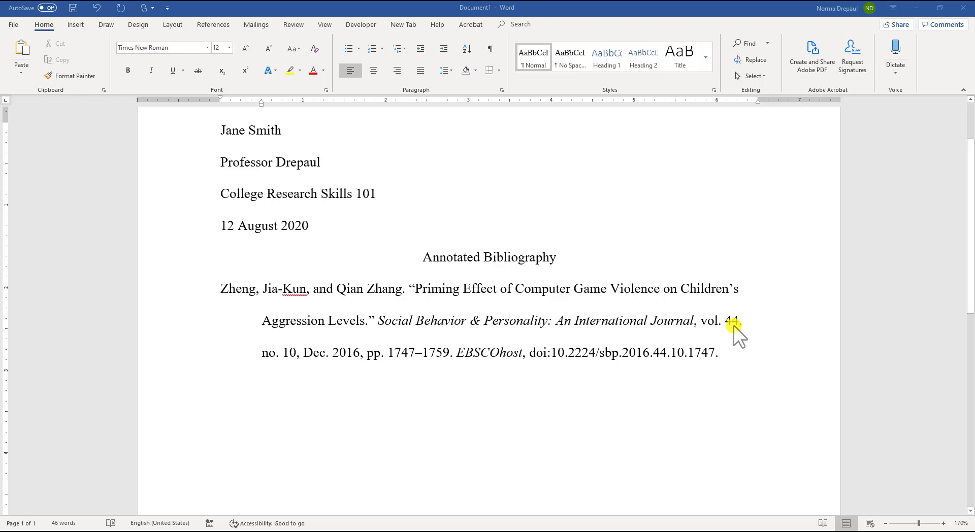
left_click(336, 224)
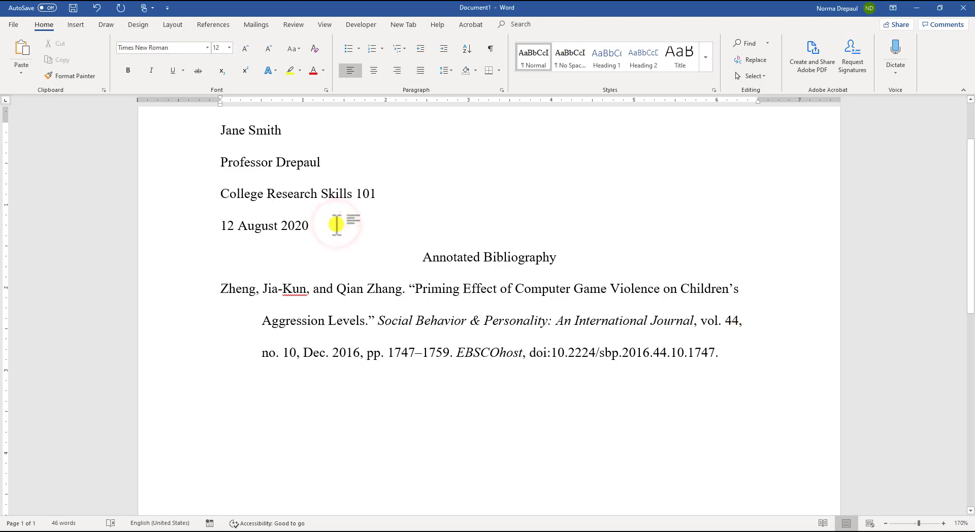
key("Return")
type("Thesis")
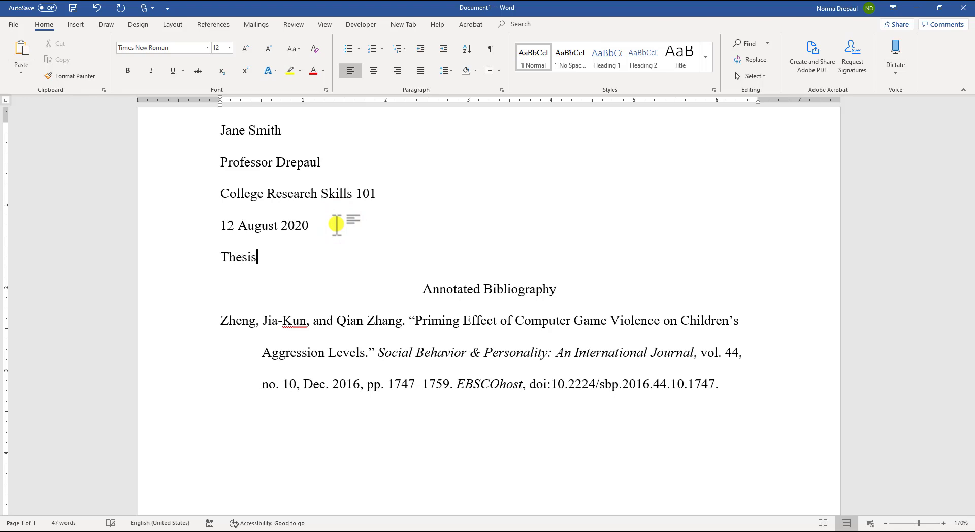
key("Return")
type("Qulkjsfjsdf")
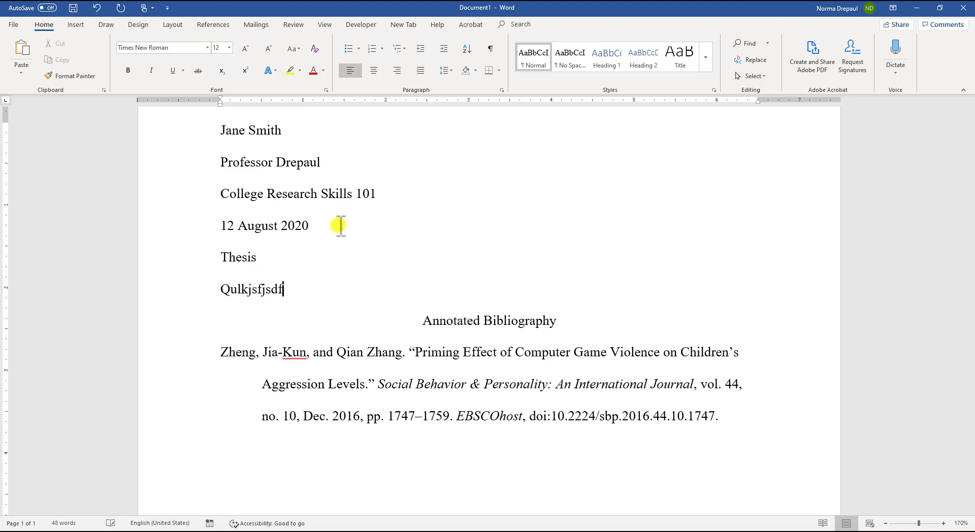
Remove the thesis line and its placeholder line between the date and the title
left_click(321, 254)
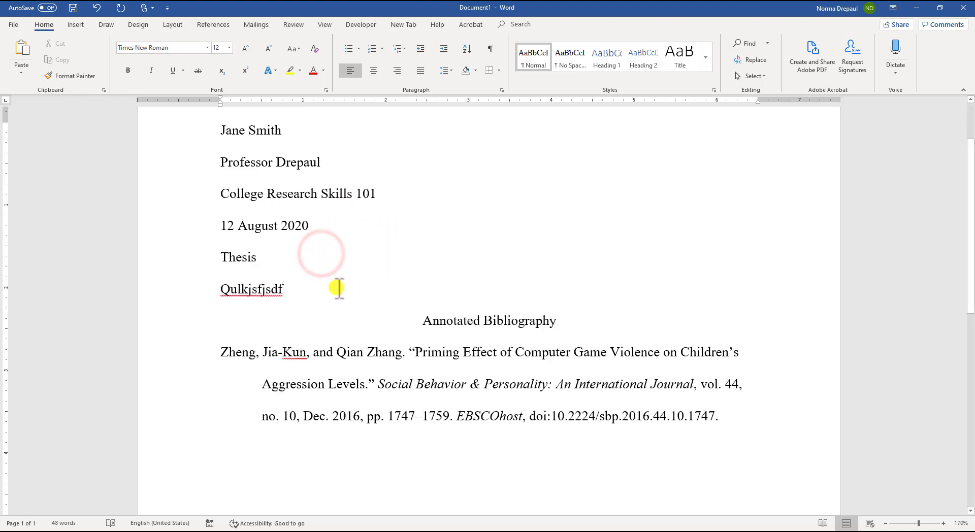
left_click_drag(320, 285, 220, 254)
type("12 August 2020")
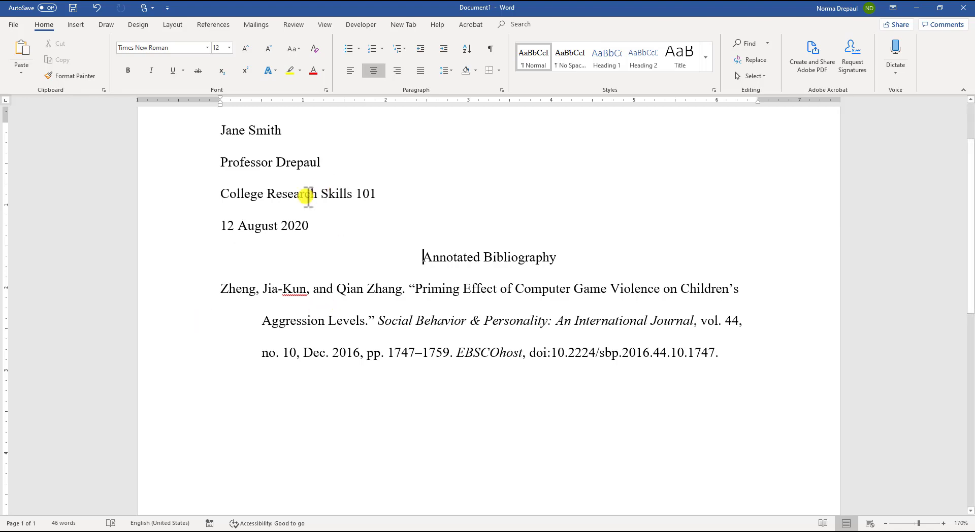
Add the placeholder annotation "This article is fjsdlfjsdjfsdlf" directly after the citation's DOI
scroll(274, 198, "up", 2)
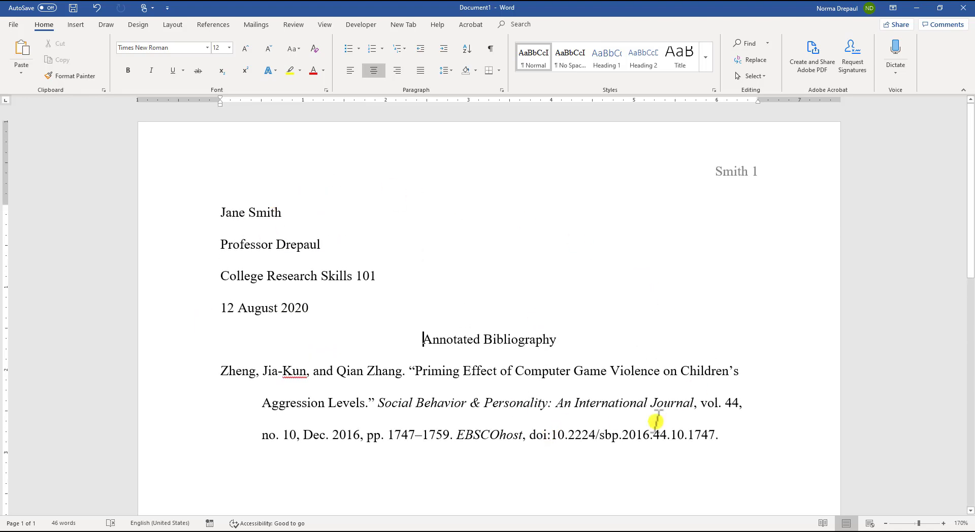
scroll(656, 401, "down", 1)
left_click(736, 392)
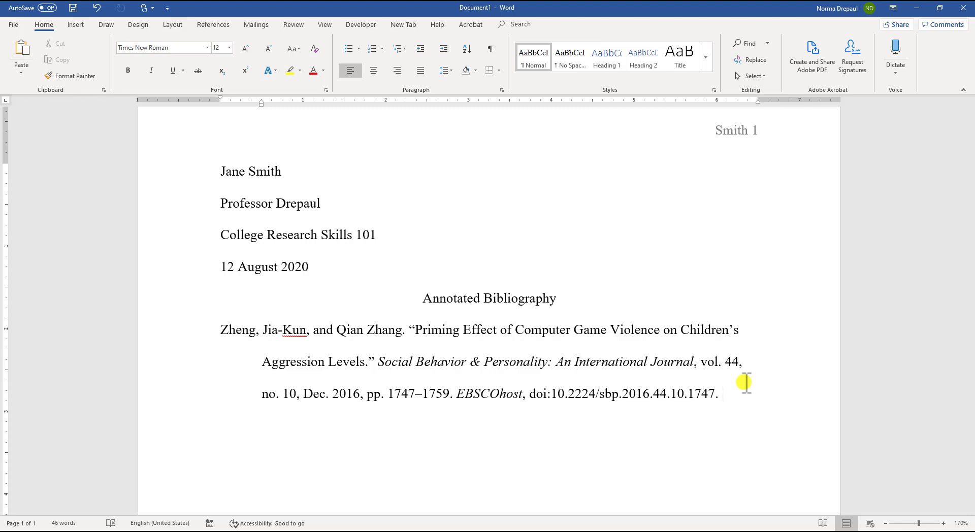
type("This ar")
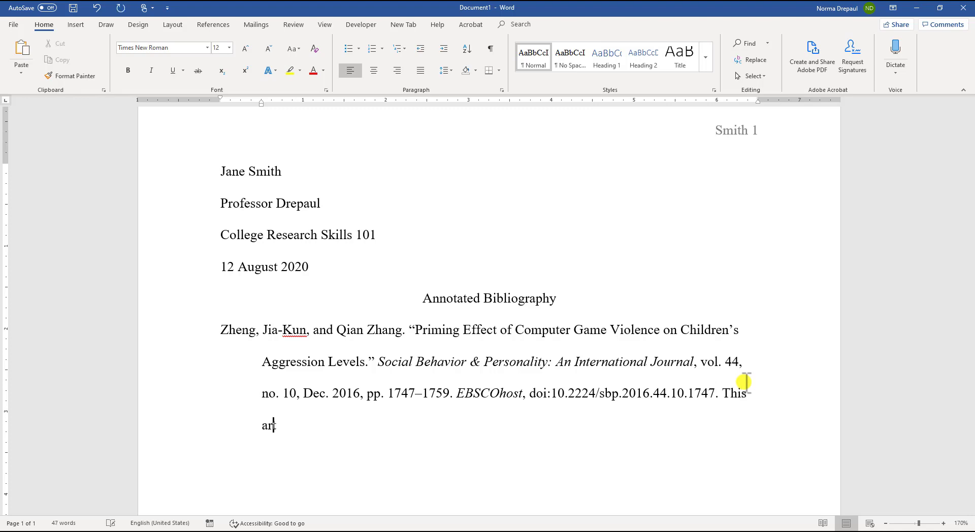
type("ticle is fjsdlfjsdjfsdlf")
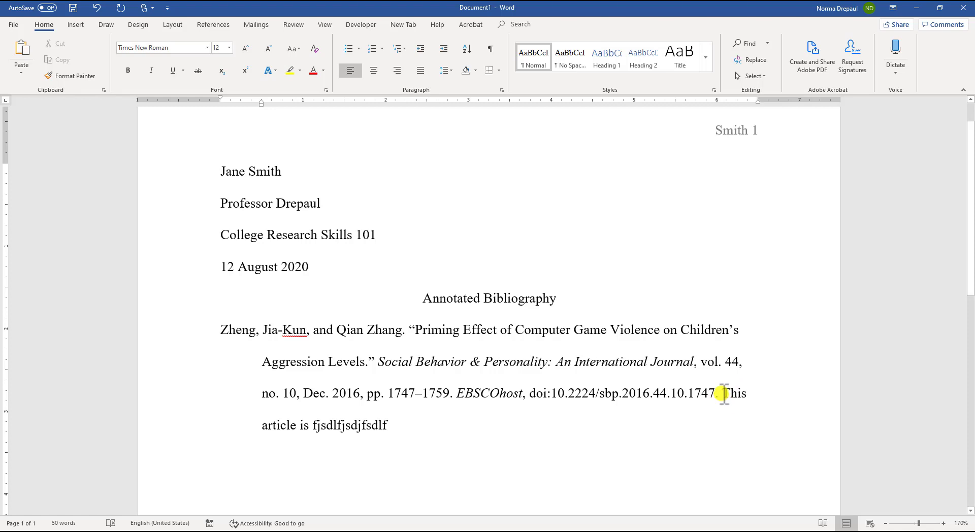
Move the placeholder annotation into its own paragraph below the citation and indent its first line
left_click(724, 393)
key("Return")
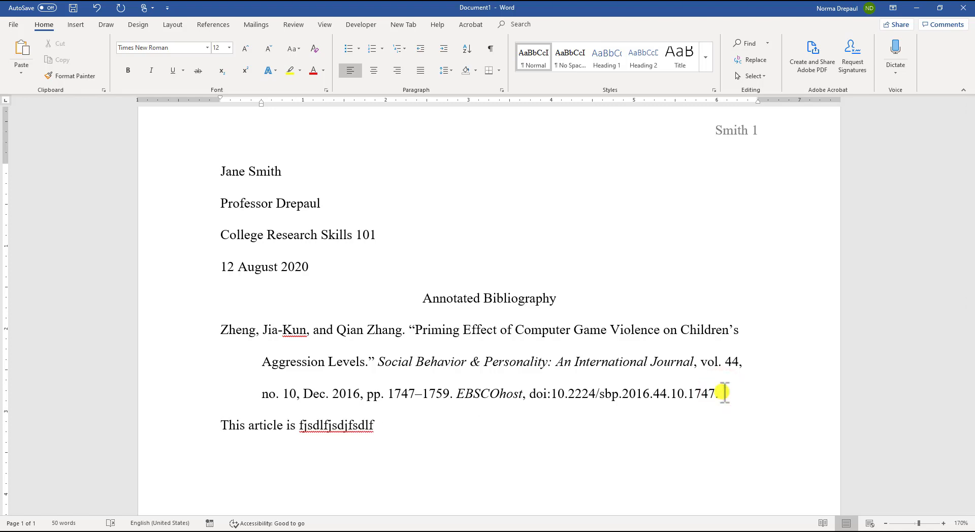
key("Tab")
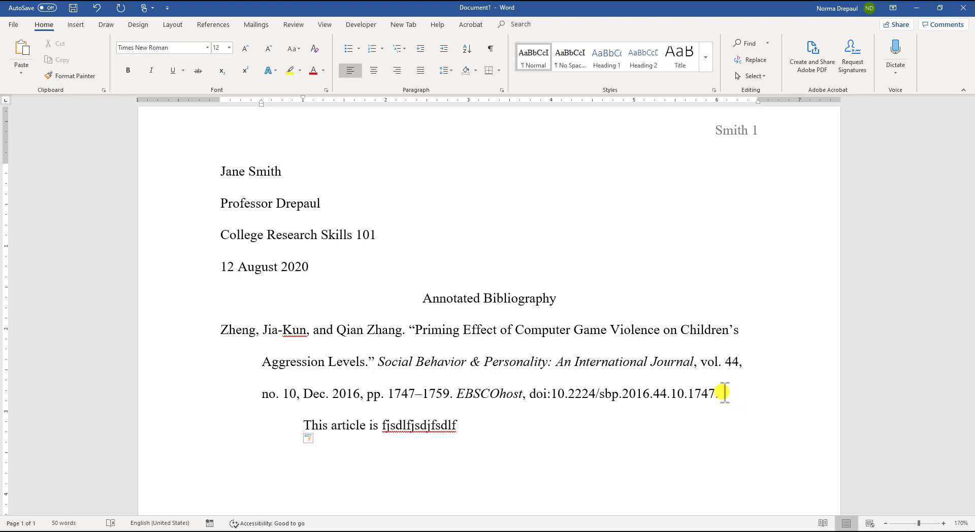
Extend the placeholder annotation after "fjsdlfjsdjfsdlf" with random filler text until it wraps onto a second line
scroll(715, 355, "down", 1)
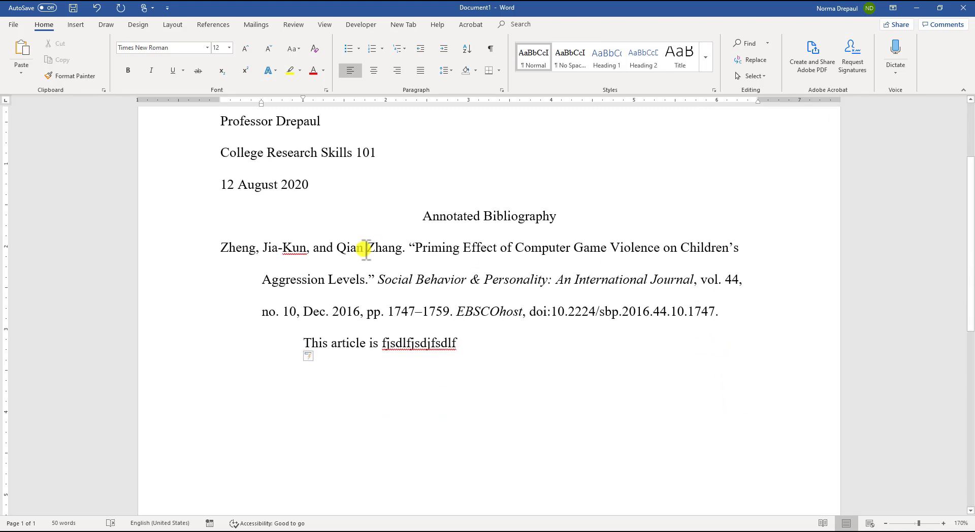
left_click(489, 345)
type("skdjfsdkjfsdkljfskdljfs")
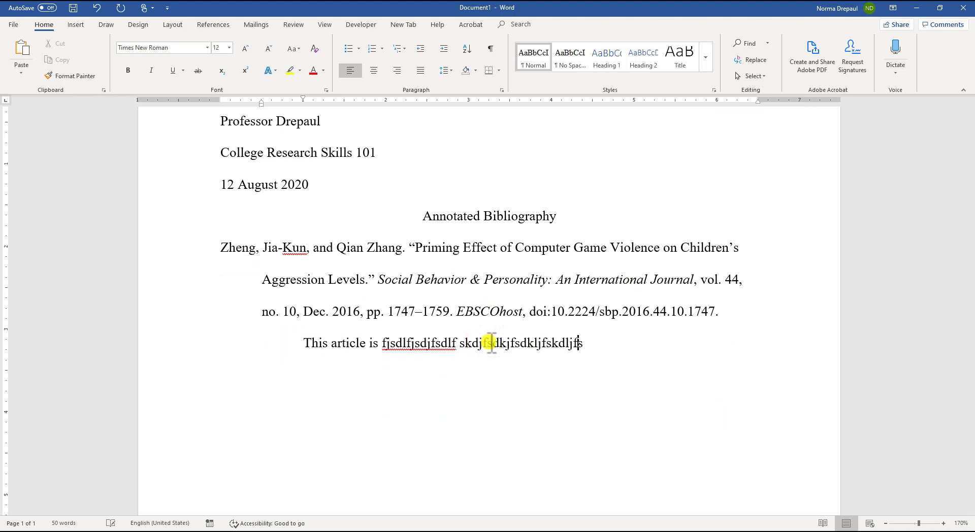
type("dkfh kshsjdkhfkjsdhfskdjhfskdjfh jsdhf hdjsfhsd")
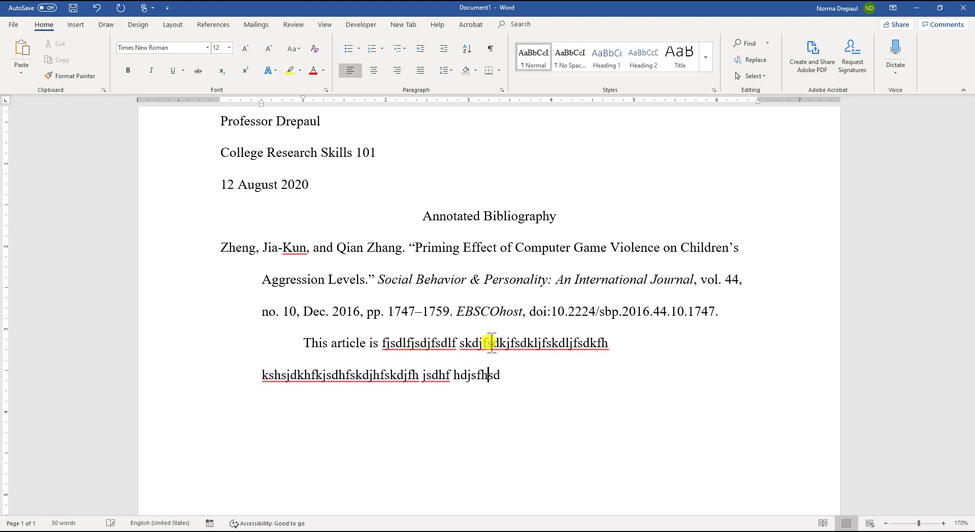
type("kfhsdkfh sdkf")
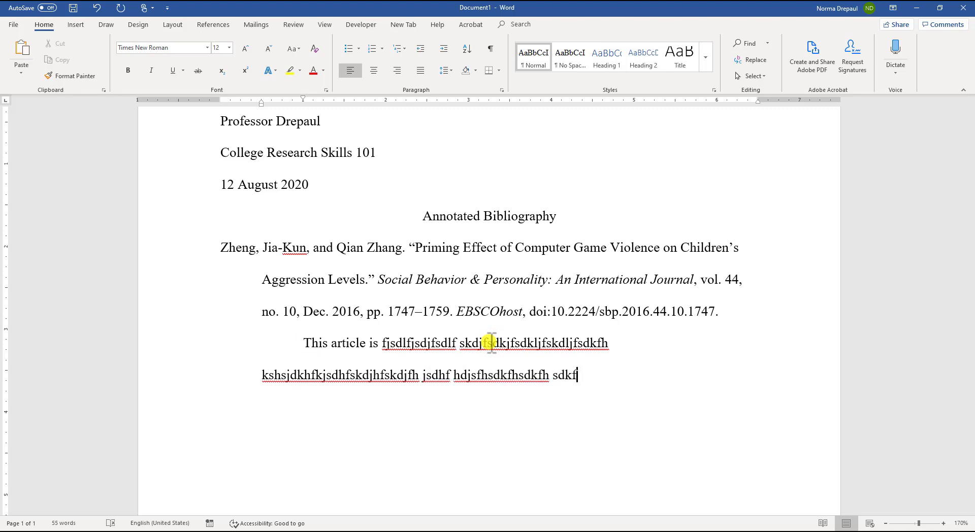
Delete the entire placeholder annotation below the citation, including its opening words "This article is"
key("BackSpace")
key("BackSpace")
key("BackSpace")
key("BackSpace")
key("BackSpace")
key("BackSpace")
key("BackSpace")
key("BackSpace")
key("BackSpace")
key("BackSpace")
key("BackSpace")
key("BackSpace")
key("BackSpace")
key("BackSpace")
key("BackSpace")
key("BackSpace")
key("BackSpace")
key("BackSpace")
key("BackSpace")
key("BackSpace")
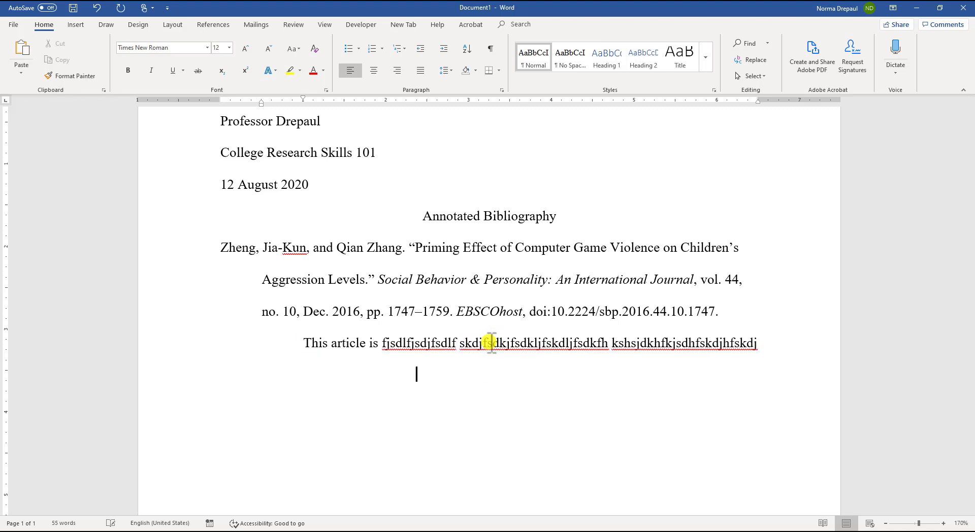
key("BackSpace")
key("BackSpace")
key("BackSpace")
key("BackSpace")
key("BackSpace")
key("BackSpace")
key("BackSpace")
key("BackSpace")
key("BackSpace")
key("BackSpace")
key("BackSpace")
key("BackSpace")
key("BackSpace")
key("BackSpace")
key("BackSpace")
key("BackSpace")
key("BackSpace")
key("BackSpace")
key("BackSpace")
key("BackSpace")
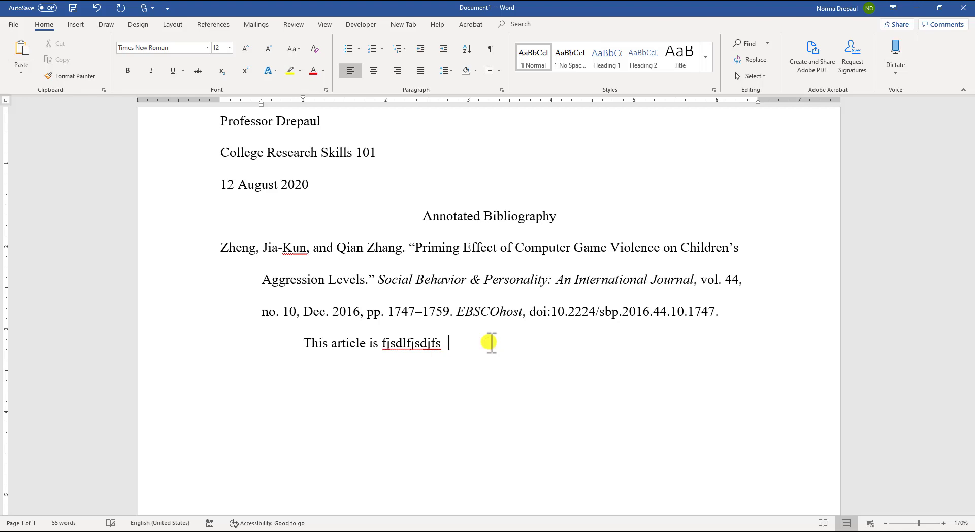
key("BackSpace")
key("BackSpace")
key("BackSpace")
key("BackSpace")
key("BackSpace")
key("BackSpace")
key("BackSpace")
key("BackSpace")
key("BackSpace")
key("BackSpace")
key("BackSpace")
key("BackSpace")
key("BackSpace")
key("BackSpace")
key("BackSpace")
key("BackSpace")
key("BackSpace")
key("BackSpace")
key("BackSpace")
key("BackSpace")
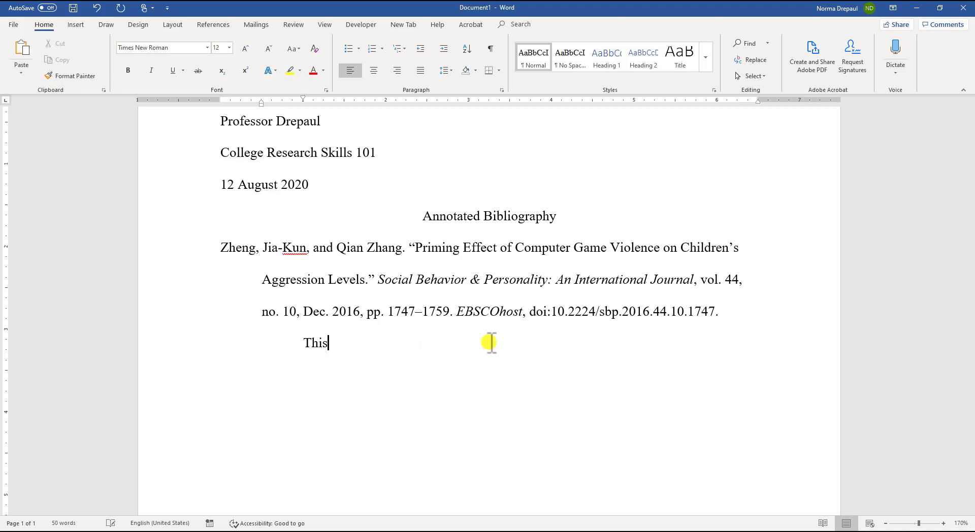
key("BackSpace")
key("BackSpace")
key("BackSpace")
key("BackSpace")
key("BackSpace")
key("BackSpace")
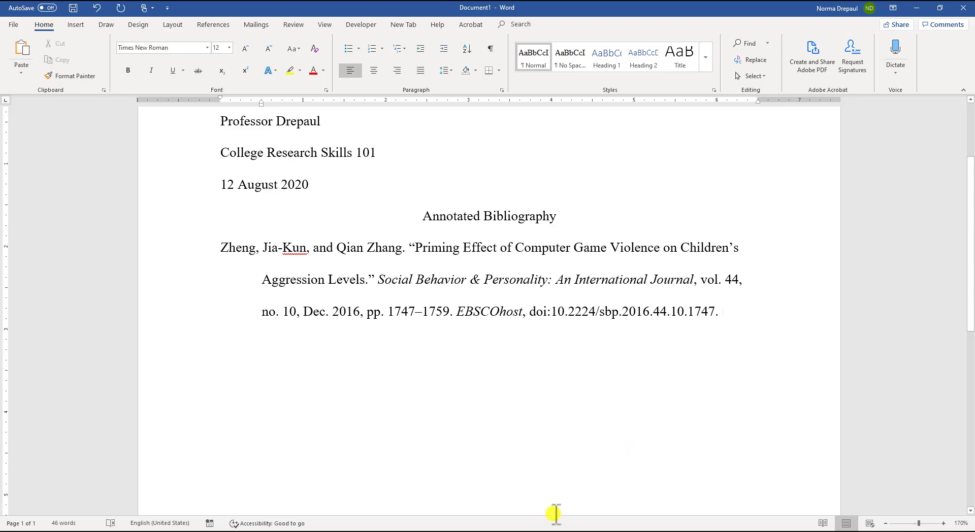
Switch to the EBSCOhost article PDF in Chrome and examine the wording of the article's title
left_click(435, 528)
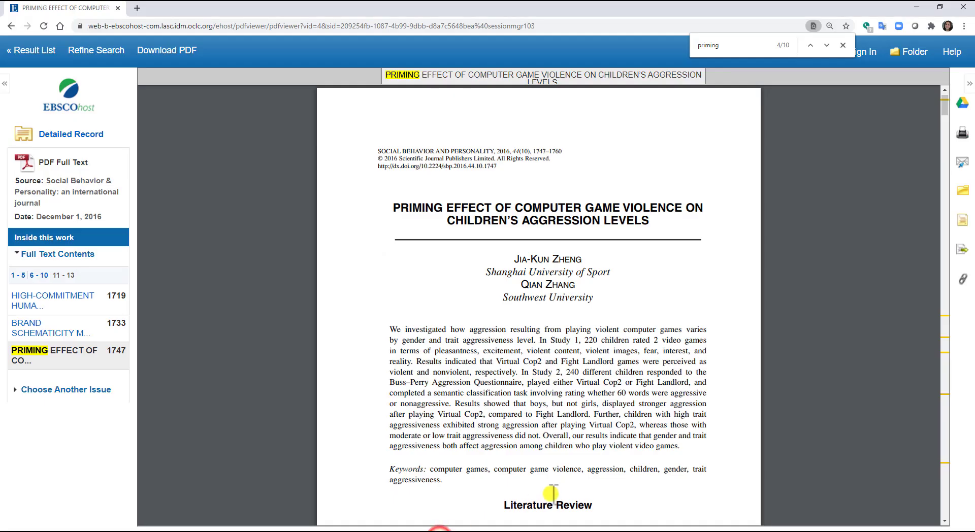
scroll(612, 286, "down", 1)
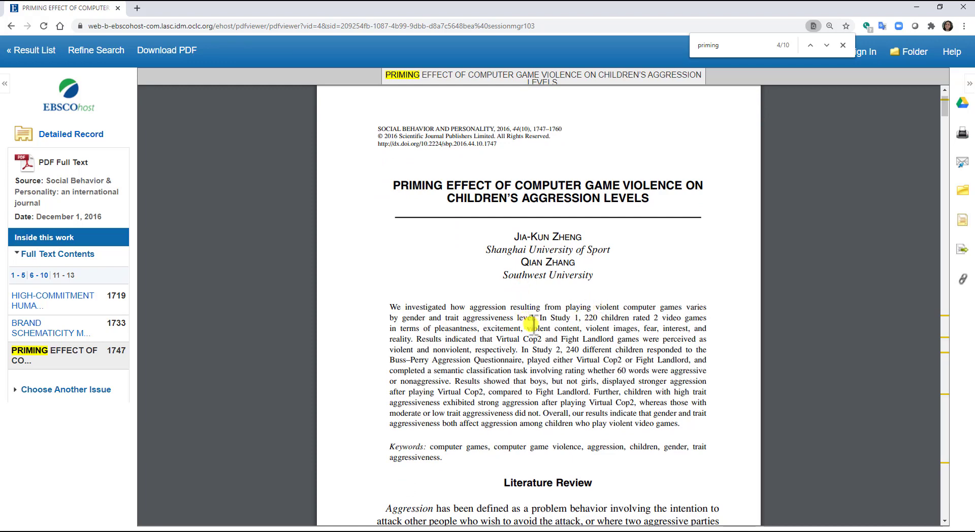
left_click(451, 183)
left_click(401, 186)
left_click_drag(400, 186, 509, 192)
double_click(446, 185)
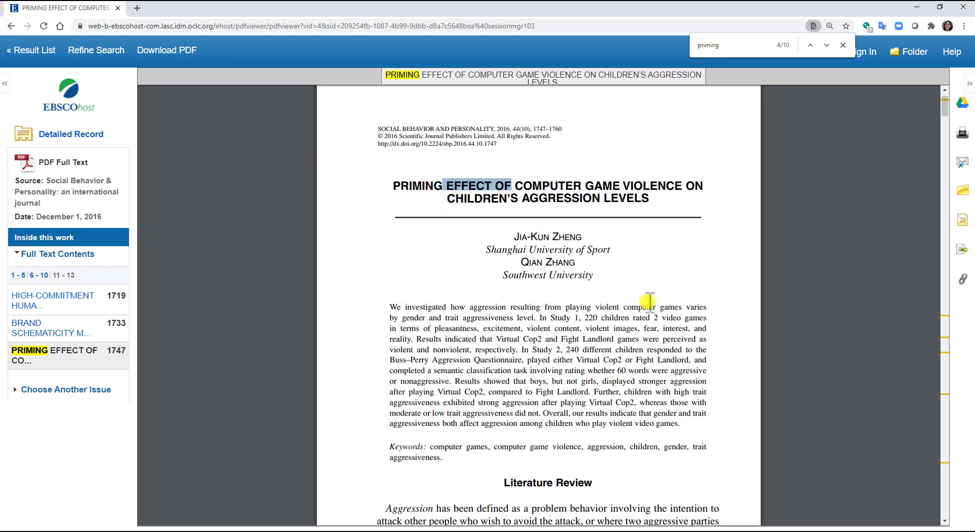
scroll(675, 340, "down", 5)
scroll(676, 341, "up", 6)
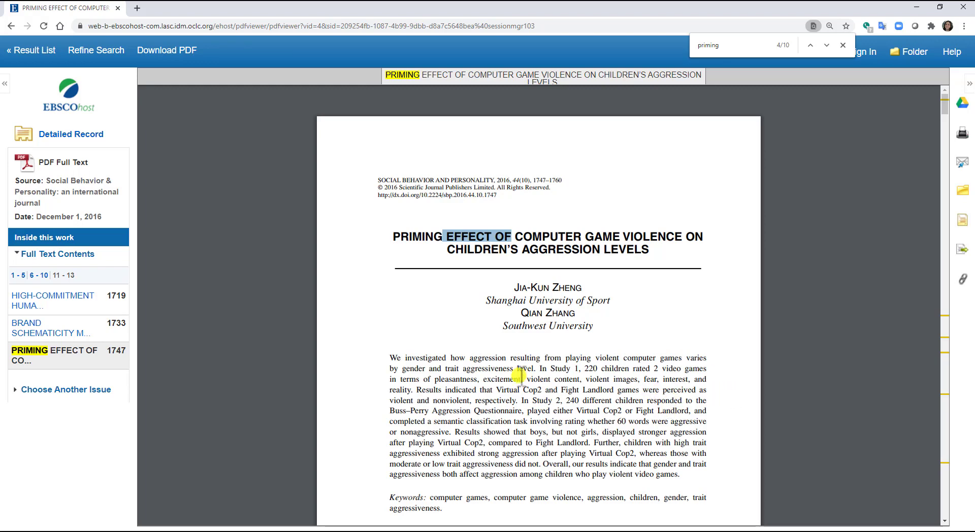
left_click(414, 238)
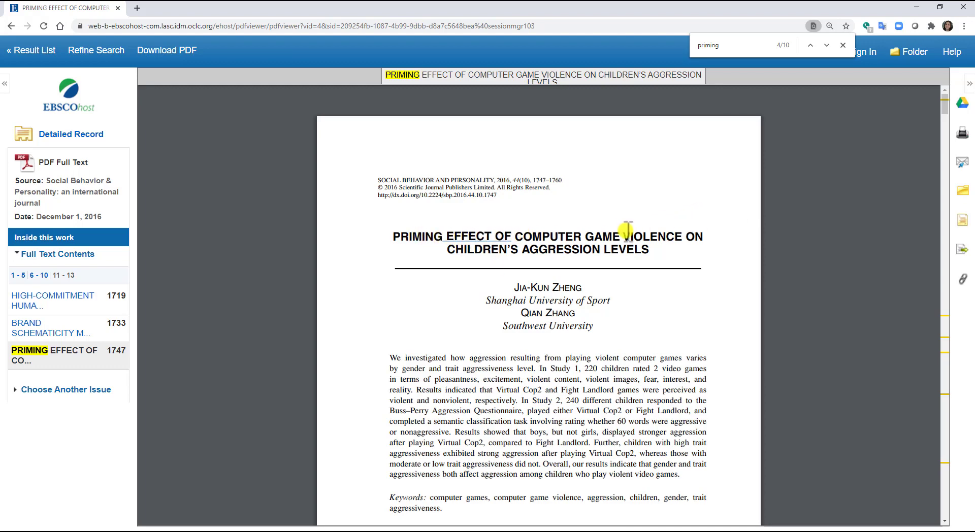
left_click_drag(604, 234, 642, 259)
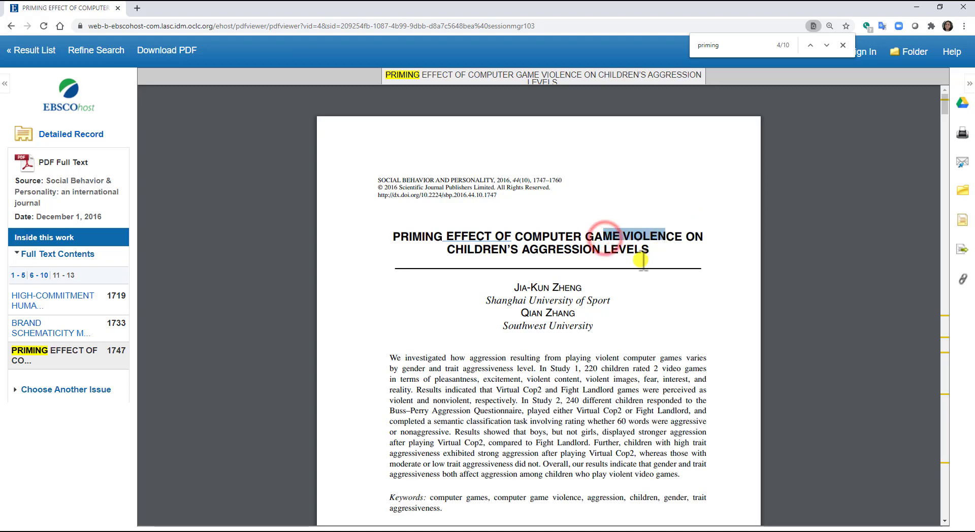
left_click(479, 245)
left_click_drag(443, 246, 443, 249)
left_click(544, 260)
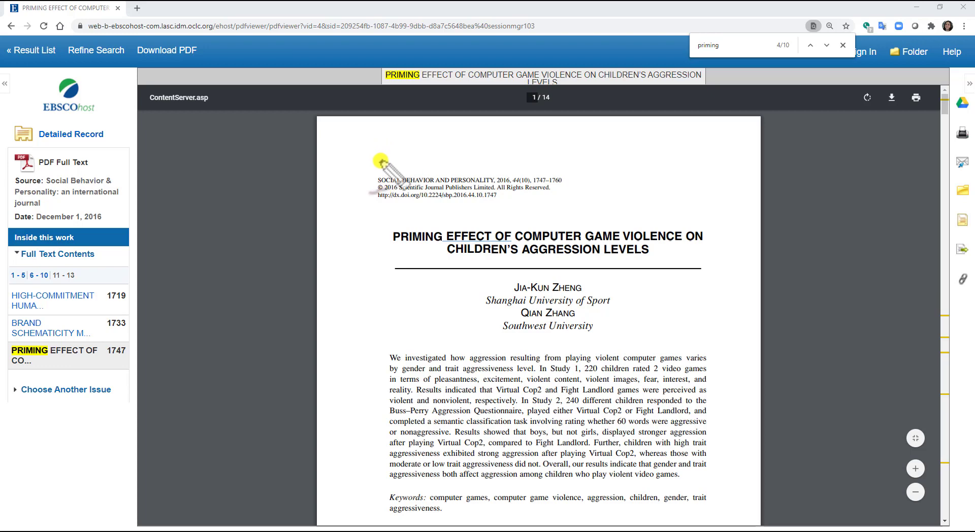
Review the journal details, title, authors, abstract and keywords on the article's first page, marking each part temporarily
mouse_move(380, 161)
left_mouse_down()
mouse_move(356, 180)
mouse_move(383, 210)
left_mouse_up()
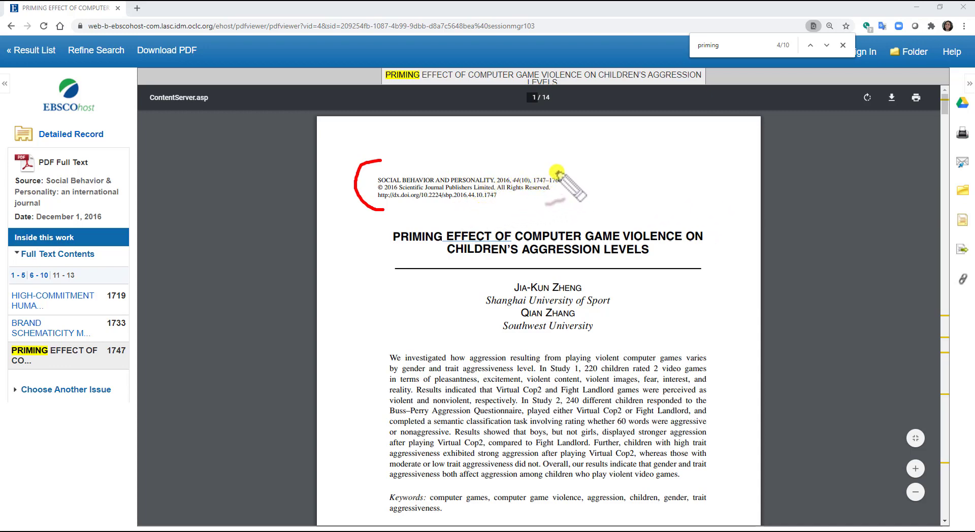
mouse_move(555, 165)
left_mouse_down()
mouse_move(599, 188)
mouse_move(554, 214)
left_mouse_up()
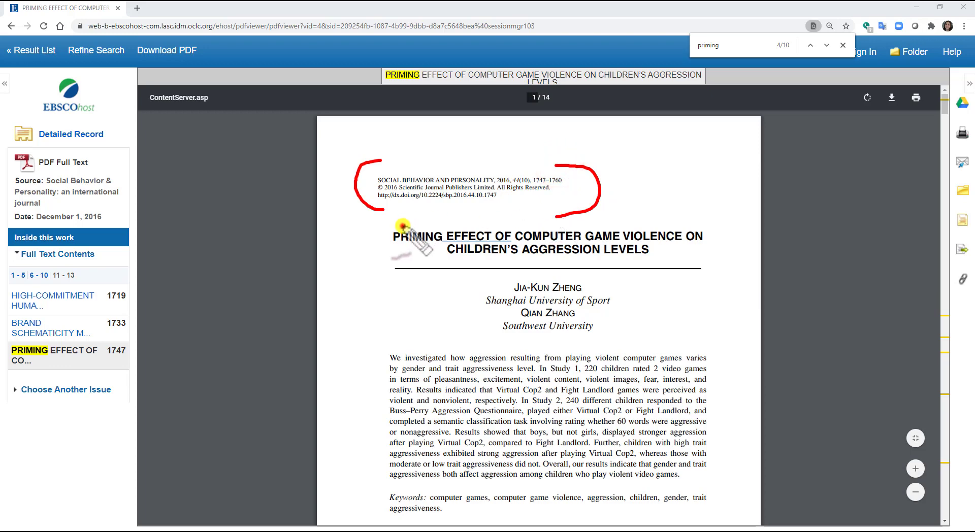
mouse_move(403, 225)
left_mouse_down()
mouse_move(361, 247)
mouse_move(416, 286)
left_mouse_up()
mouse_move(489, 280)
left_mouse_down()
mouse_move(454, 325)
mouse_move(574, 332)
mouse_move(641, 287)
mouse_move(513, 274)
mouse_move(472, 280)
left_mouse_up()
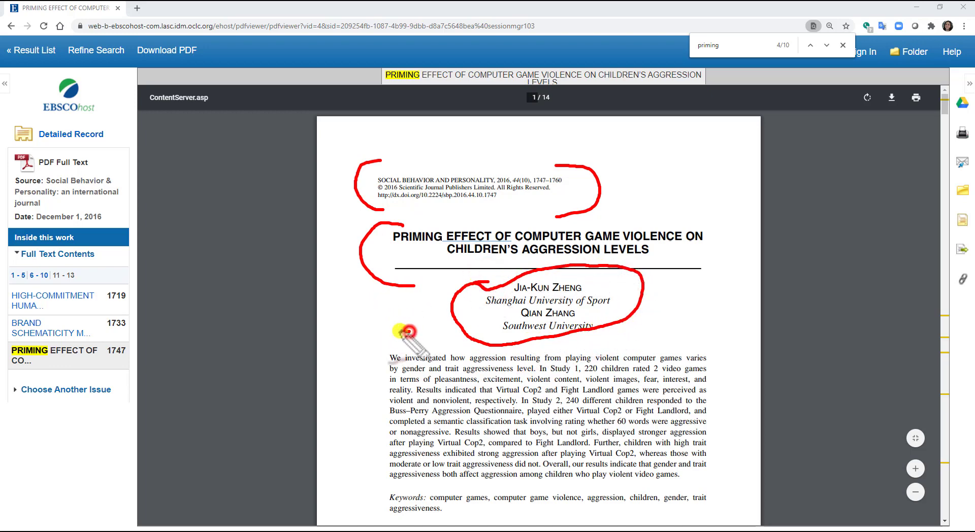
mouse_move(410, 331)
left_mouse_down()
mouse_move(356, 422)
mouse_move(356, 459)
mouse_move(371, 479)
left_mouse_up()
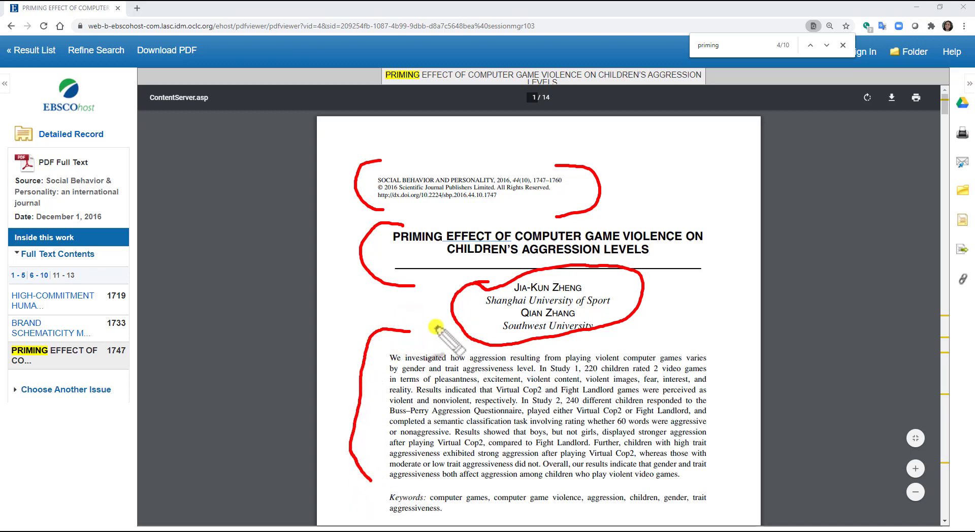
mouse_move(415, 331)
left_mouse_down()
mouse_move(624, 321)
mouse_move(726, 338)
mouse_move(732, 474)
mouse_move(702, 489)
left_mouse_up()
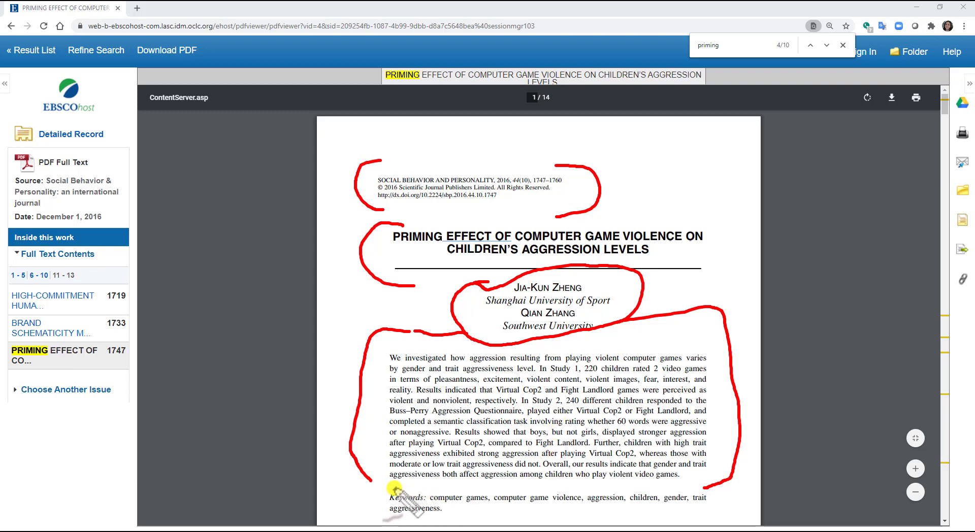
mouse_move(390, 484)
left_mouse_down()
mouse_move(367, 514)
mouse_move(716, 513)
mouse_move(723, 484)
mouse_move(389, 485)
left_mouse_up()
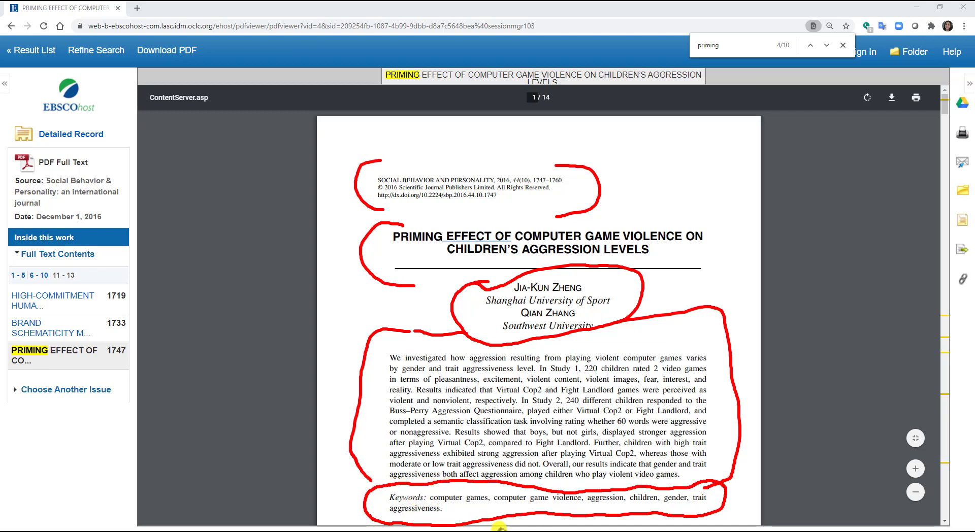
left_click_drag(513, 504, 647, 504)
left_click_drag(669, 506, 682, 508)
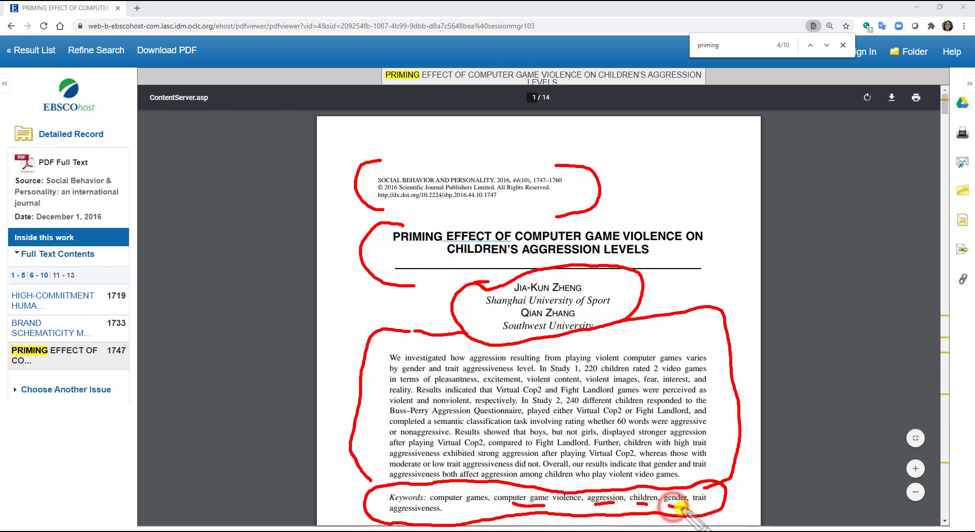
key("Escape")
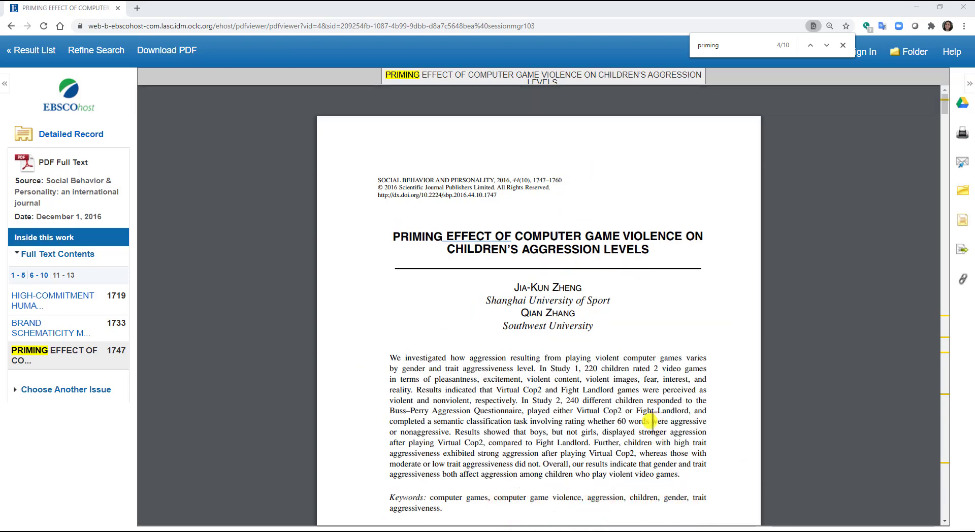
Examine the two authors' departments and universities in the footnote of the article's first page
scroll(650, 422, "down", 3)
scroll(649, 420, "down", 2)
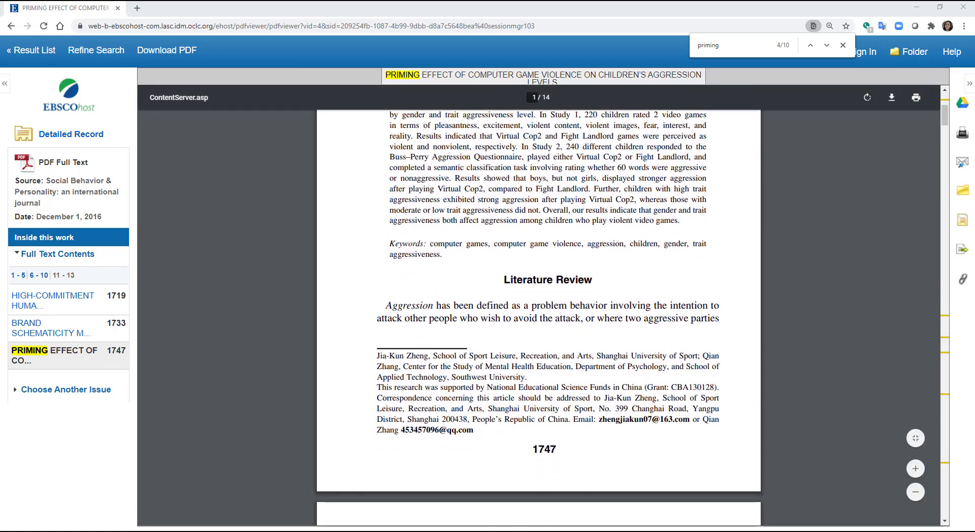
left_click(402, 335)
mouse_move(387, 336)
left_mouse_down()
mouse_move(363, 446)
mouse_move(398, 503)
mouse_move(402, 455)
left_mouse_up()
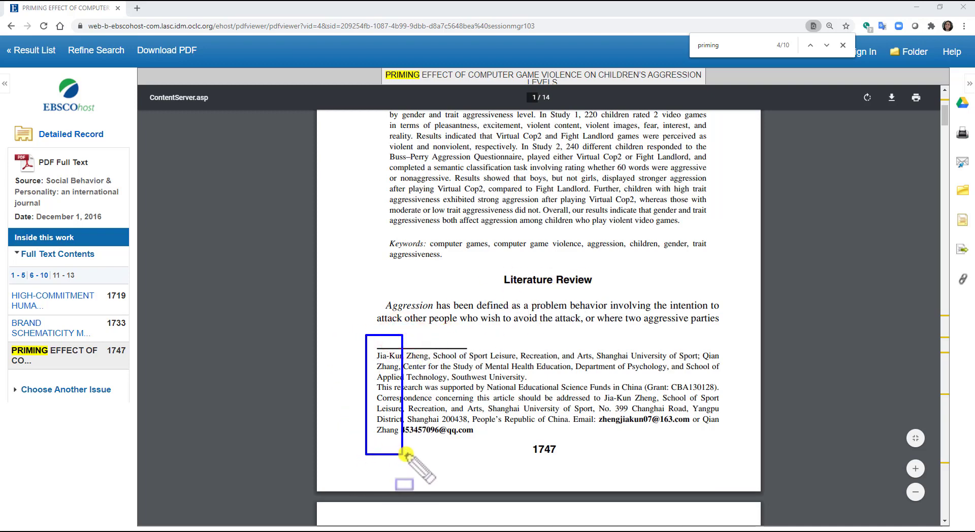
key("Escape")
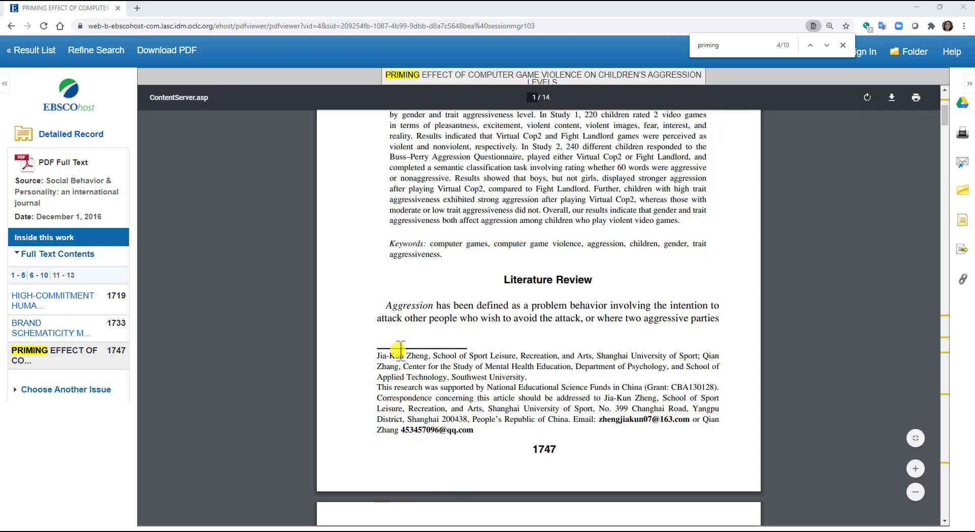
left_click_drag(371, 354, 666, 354)
left_click(667, 355)
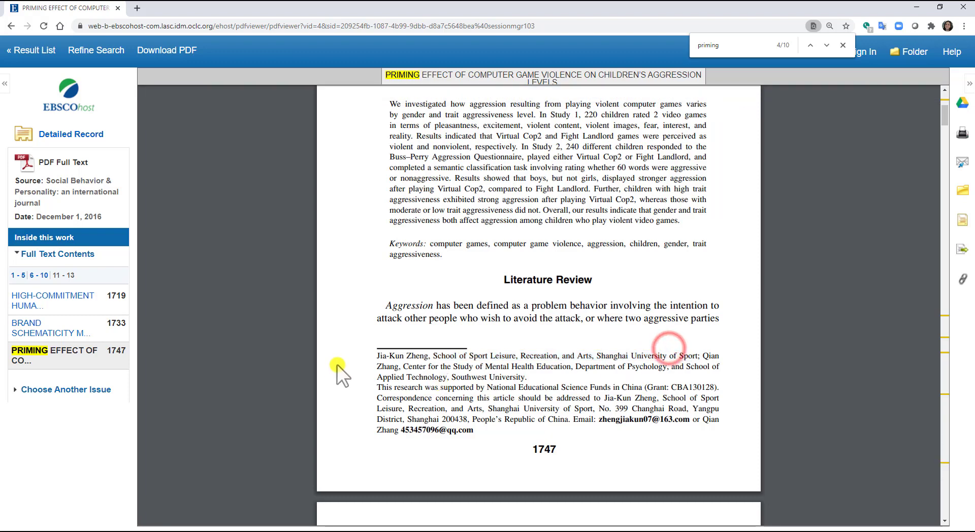
left_click_drag(704, 355, 575, 372)
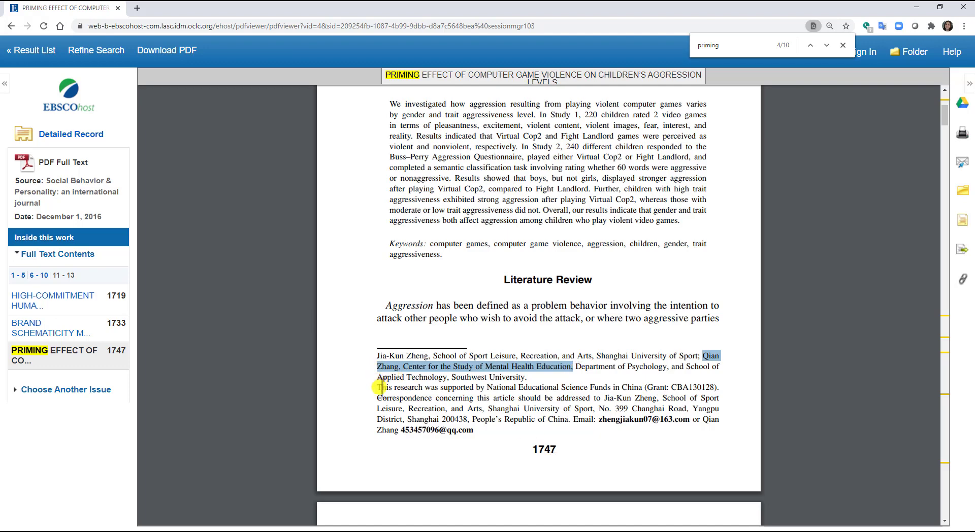
Examine the research funding statement in the first-page footnote, focusing on who supported the study and in which country
left_click_drag(376, 387, 641, 390)
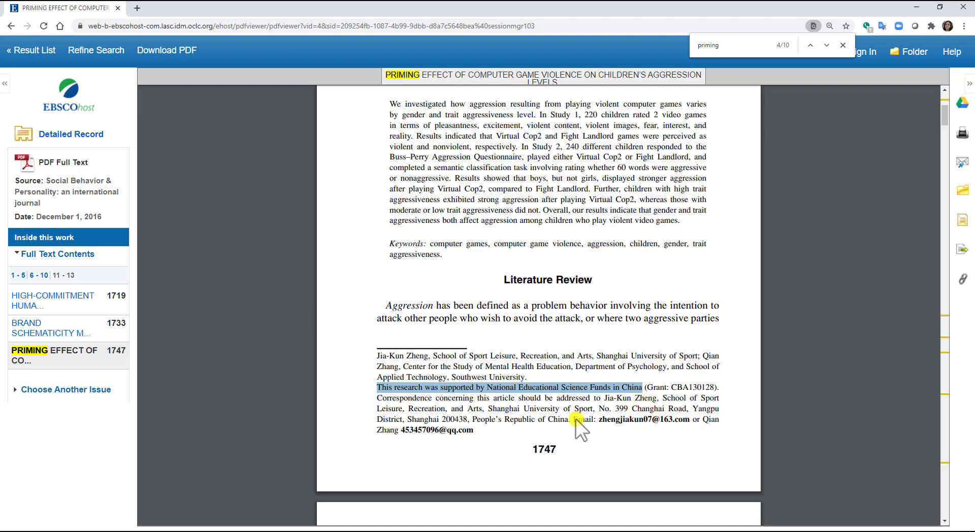
left_click_drag(572, 366, 579, 389)
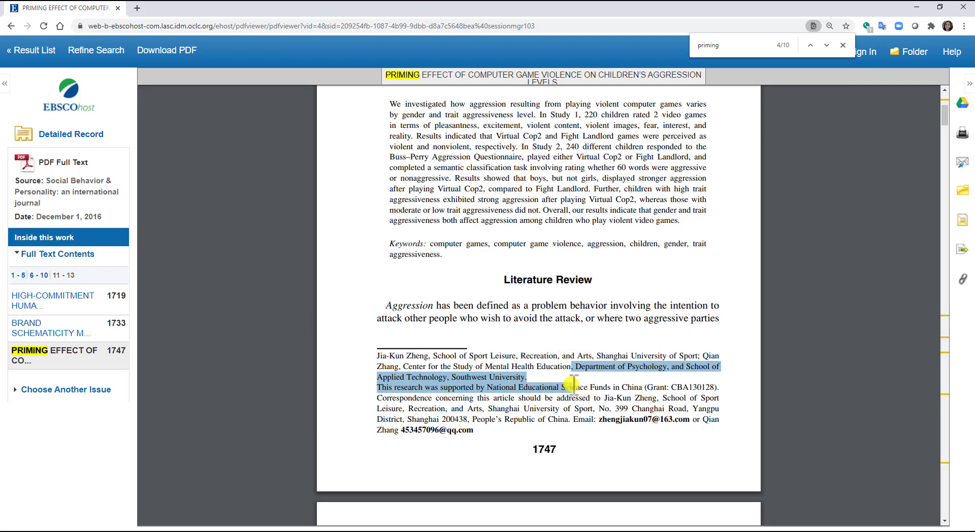
left_click(618, 385)
left_click_drag(619, 386, 655, 389)
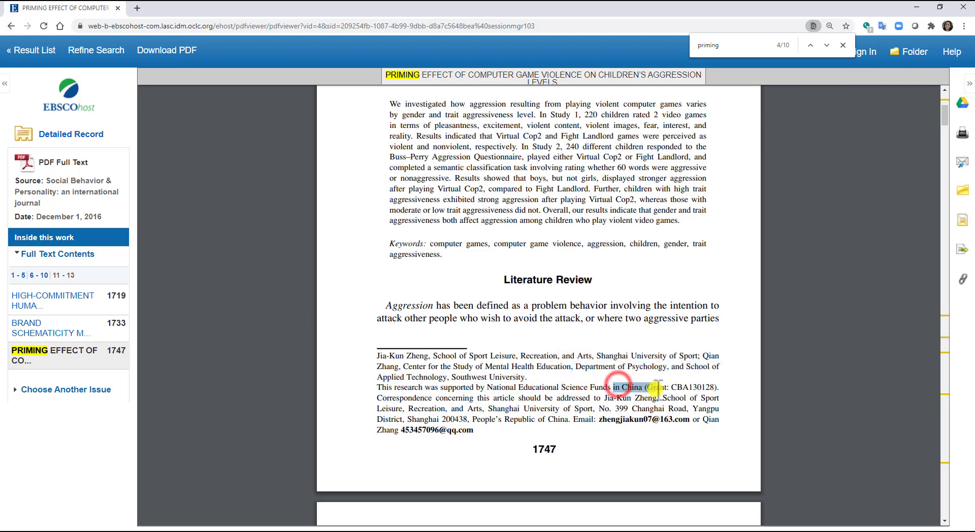
left_click(608, 398)
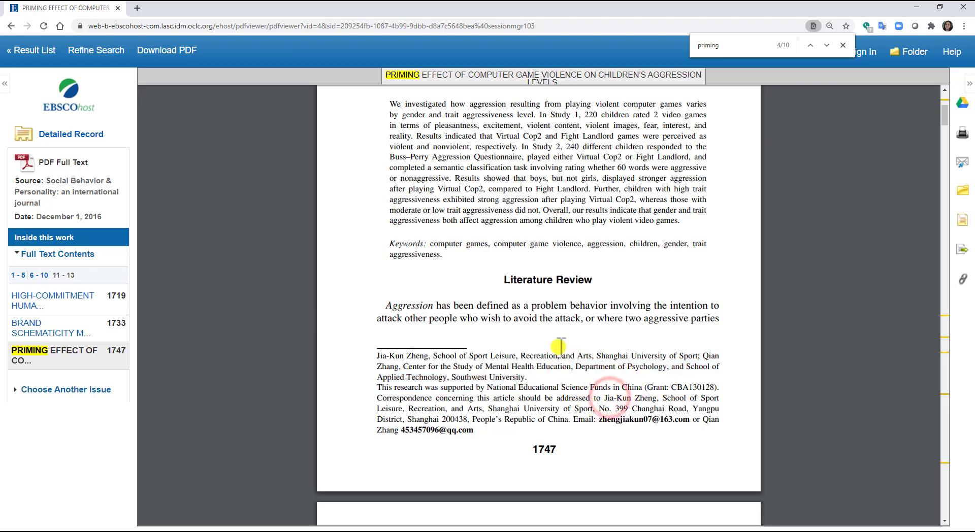
scroll(557, 342, "up", 3)
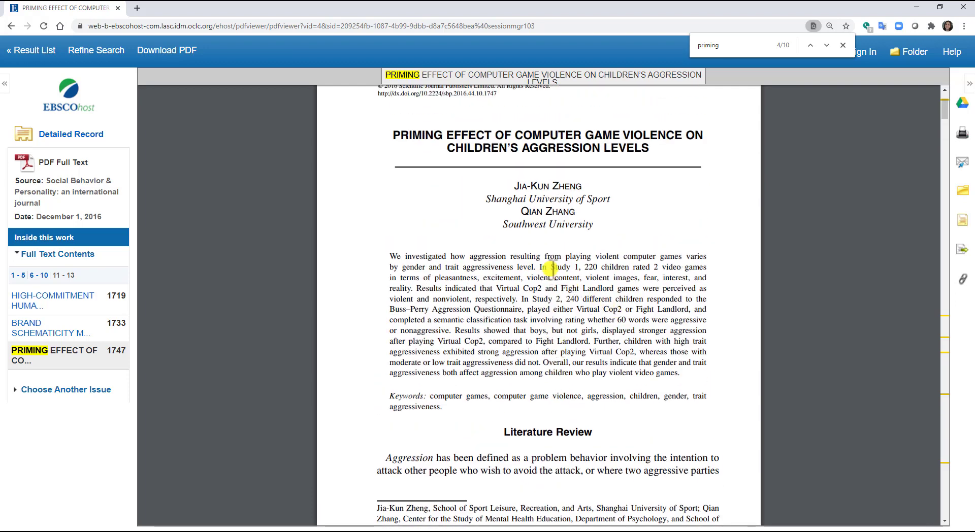
scroll(670, 386, "down", 2)
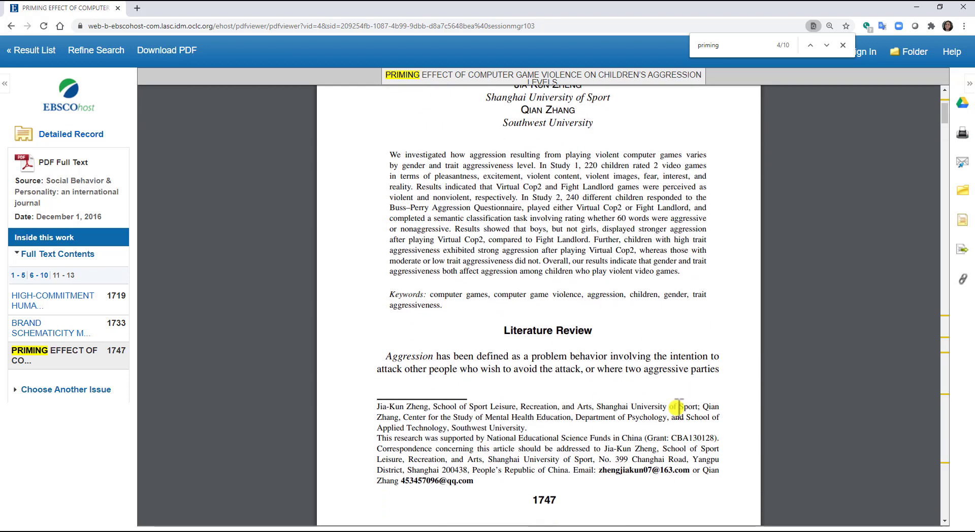
left_click_drag(613, 440, 650, 443)
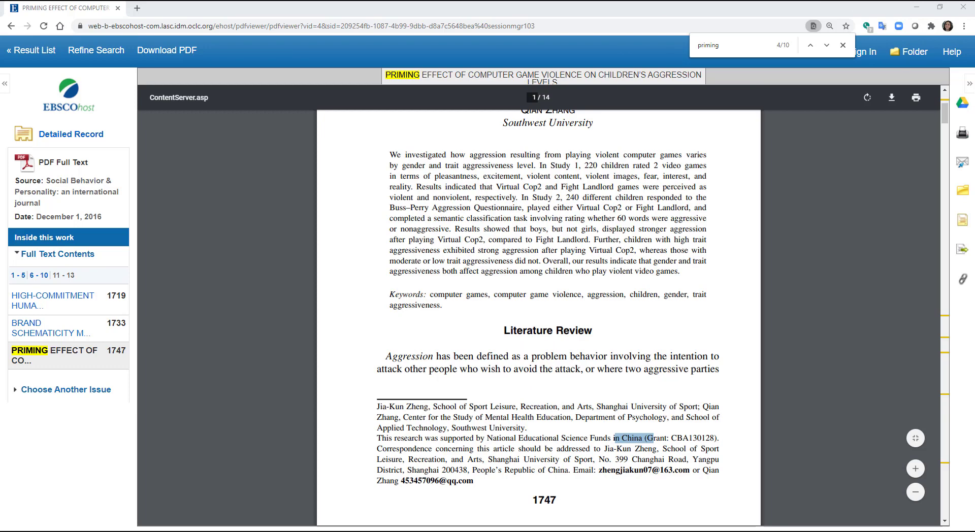
Mark the Literature Review heading and the authors' affiliation footnote on the first page temporarily, and clear the marks
mouse_move(519, 311)
left_mouse_down()
mouse_move(482, 315)
mouse_move(528, 347)
mouse_move(624, 341)
mouse_move(545, 307)
mouse_move(520, 311)
left_mouse_up()
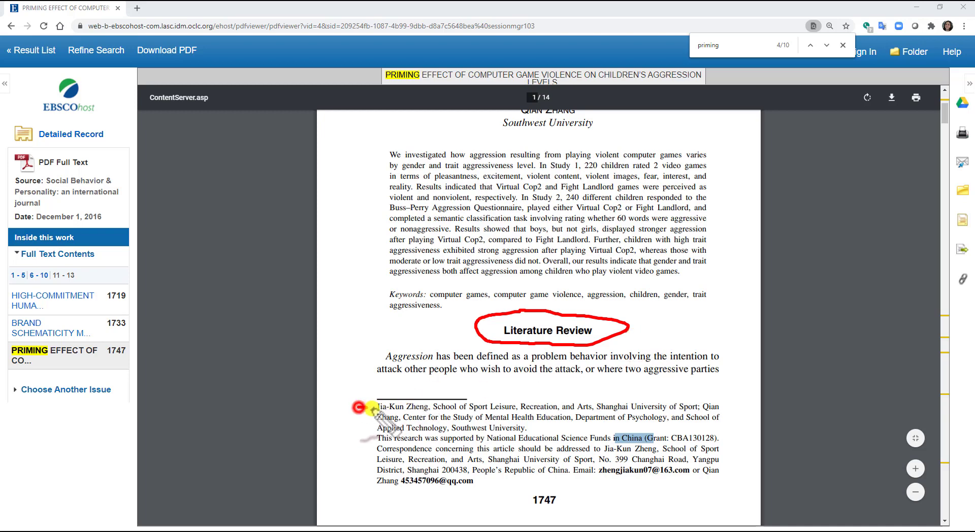
mouse_move(358, 406)
left_mouse_down()
mouse_move(375, 407)
mouse_move(370, 416)
left_mouse_up()
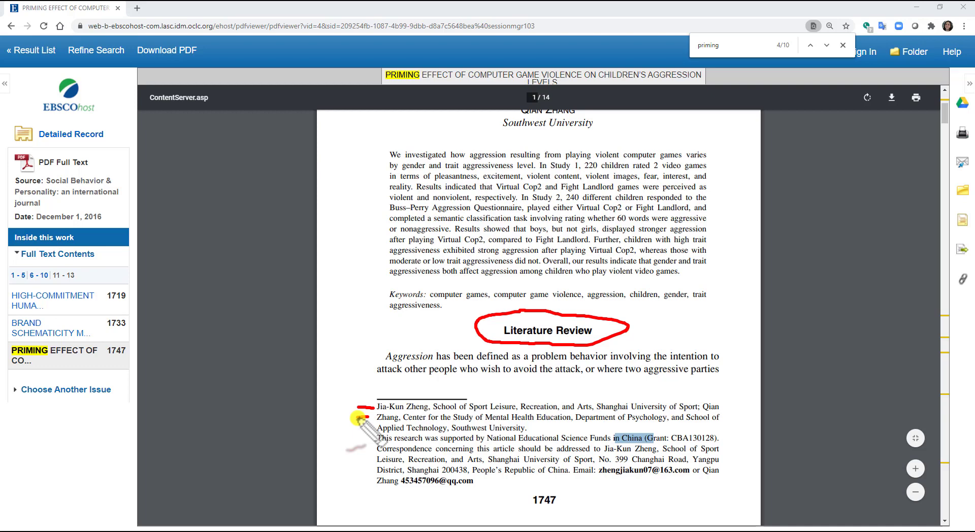
key("Escape")
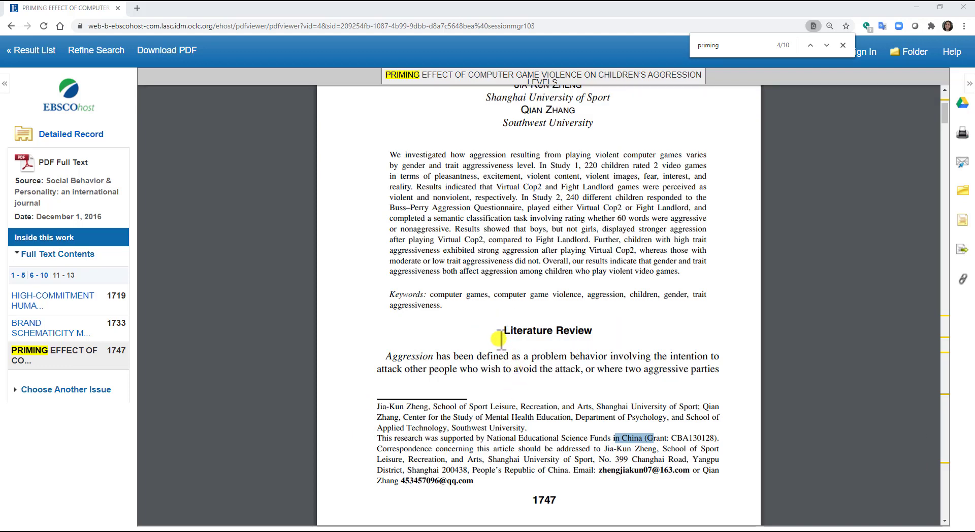
Examine the publication years of the sources cited in the first two paragraphs of page 1748
scroll(499, 338, "down", 1)
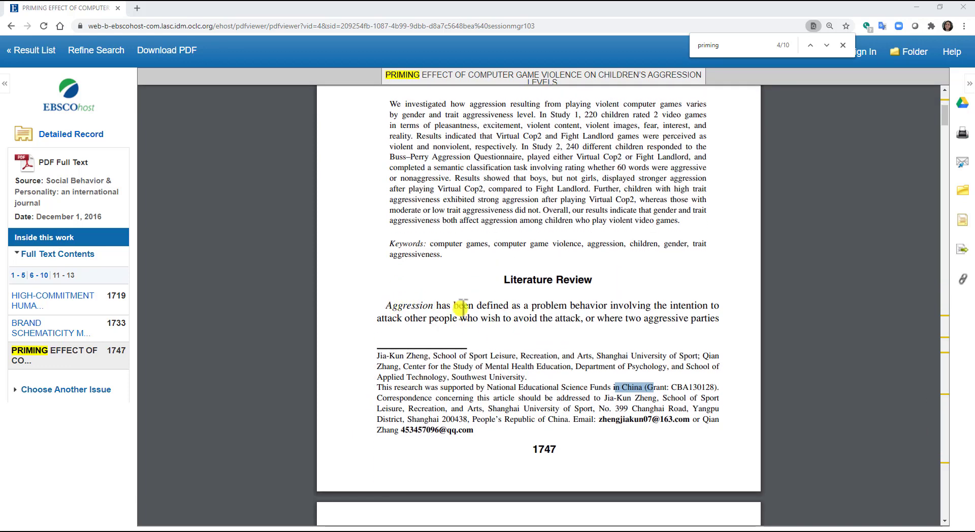
scroll(603, 333, "down", 5)
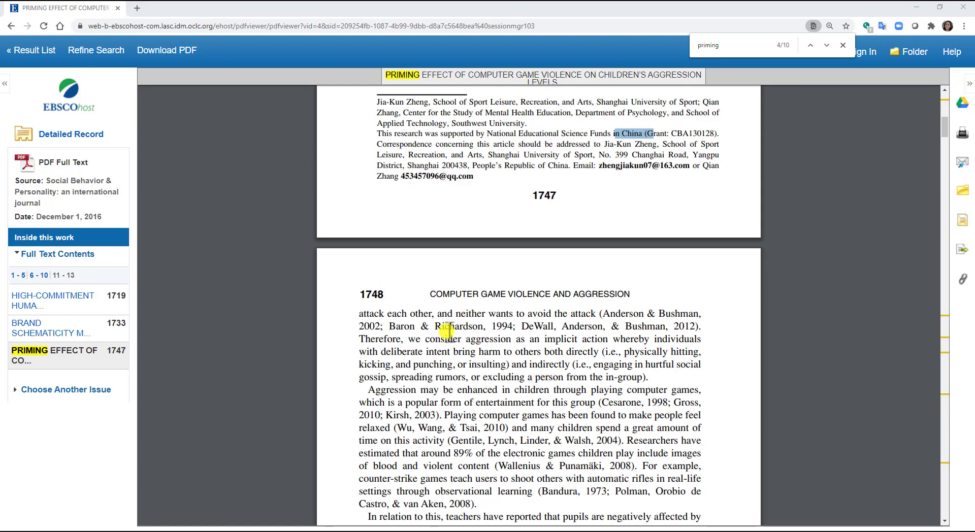
left_click_drag(391, 326, 501, 342)
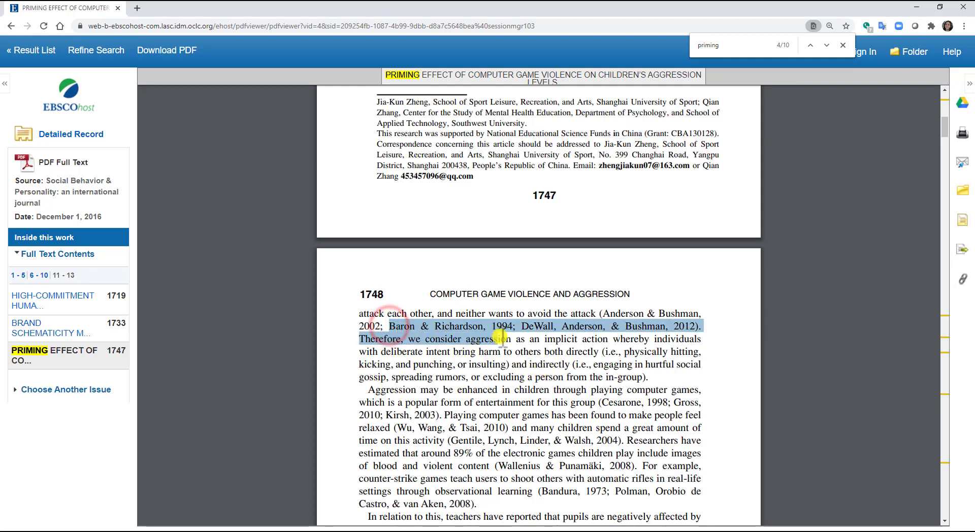
left_click(505, 326)
double_click(504, 327)
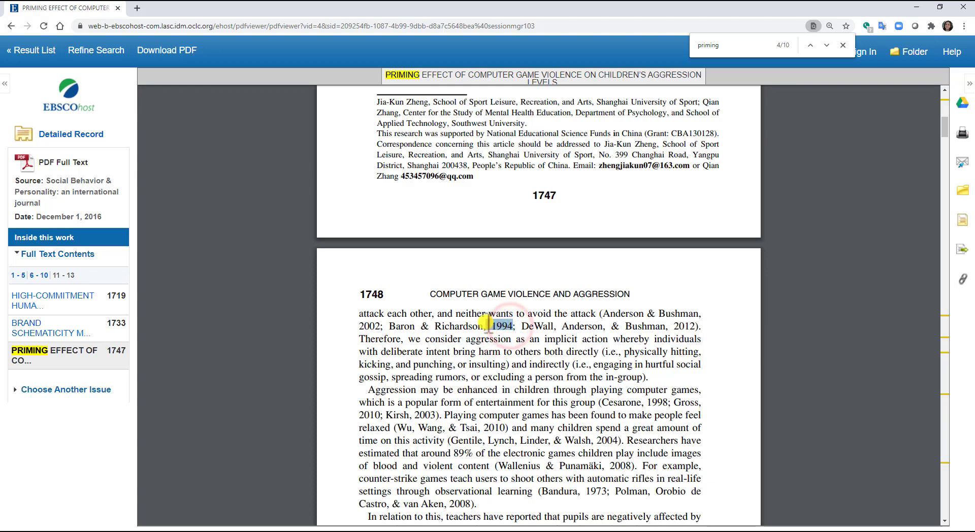
double_click(371, 326)
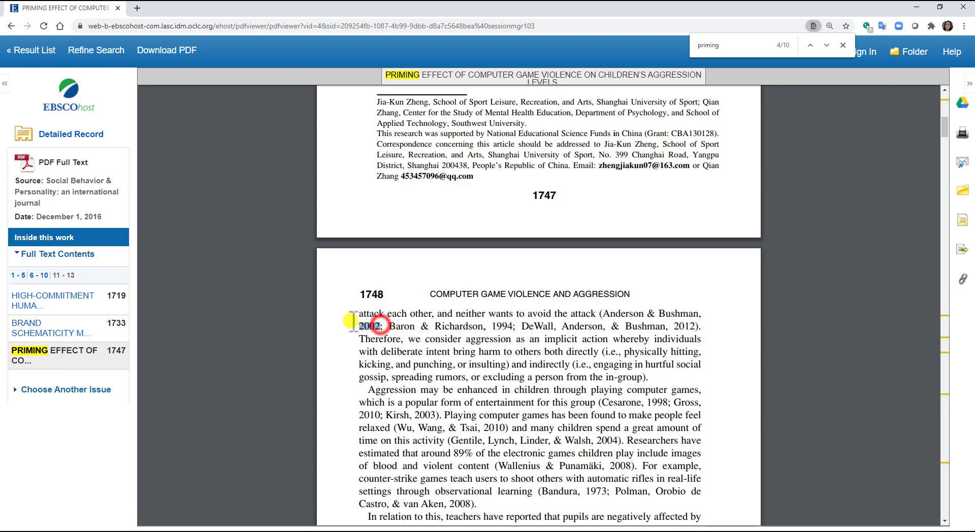
double_click(430, 415)
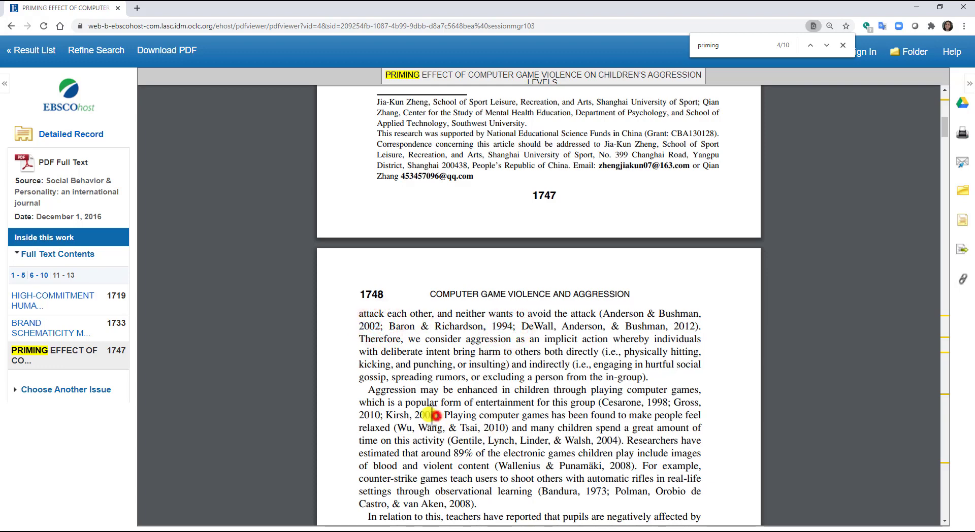
double_click(492, 428)
Compare the ages of the cited sources on page 1748, highlighting the years 1973, 2014 and 2012
scroll(633, 427, "down", 2)
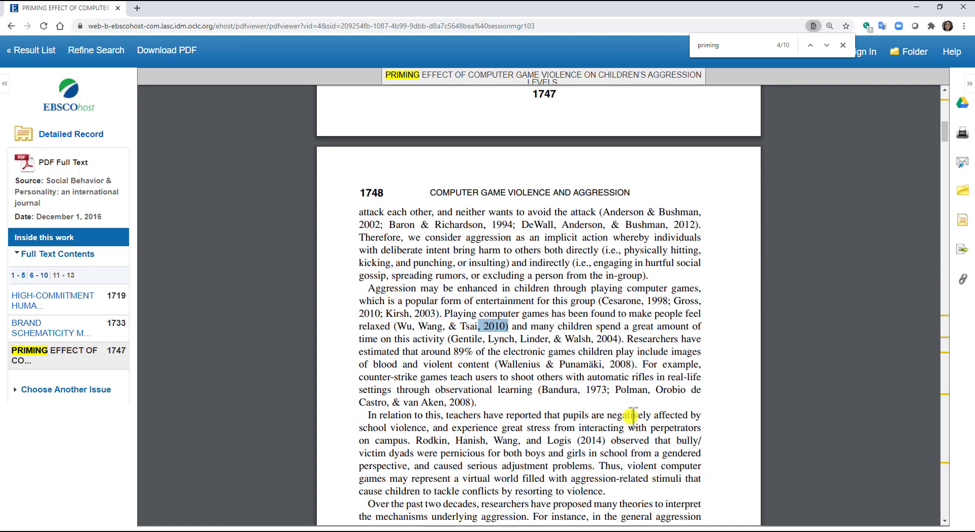
double_click(581, 390)
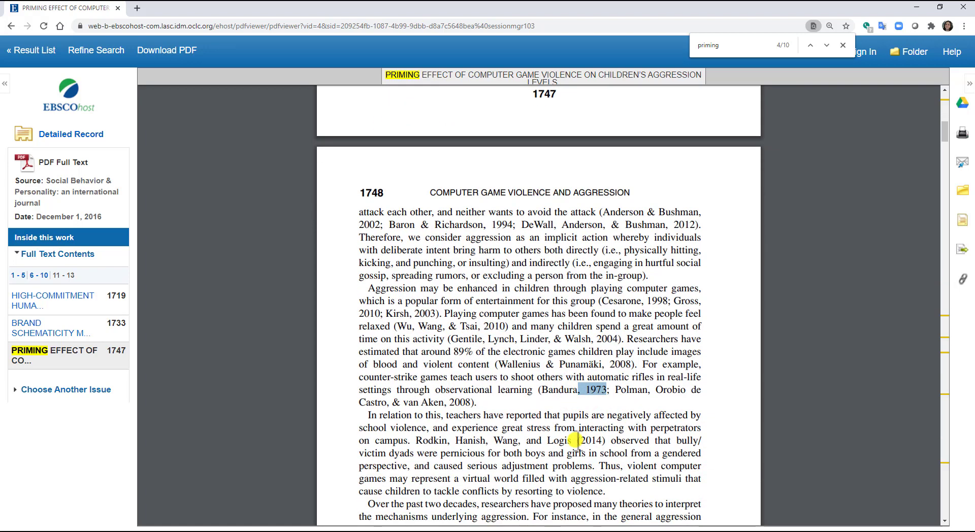
left_click_drag(572, 440, 607, 443)
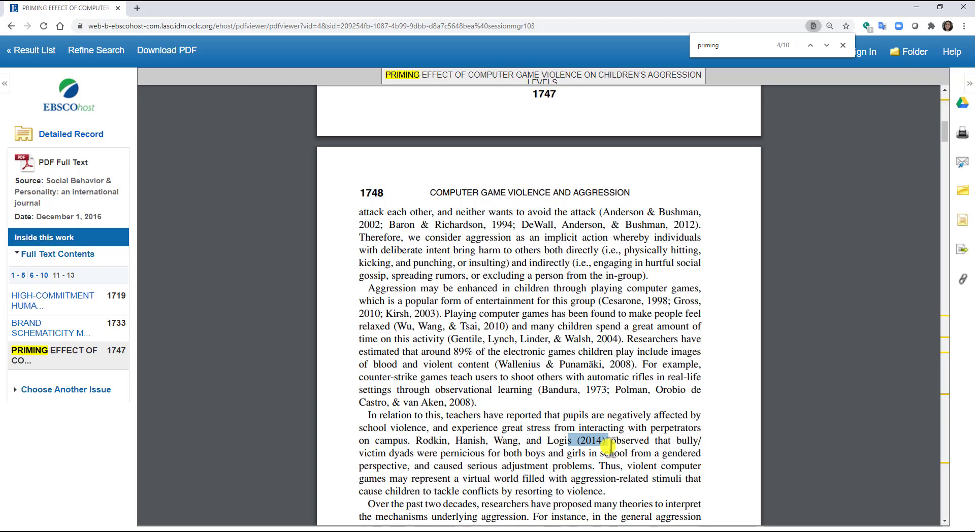
scroll(672, 454, "down", 1)
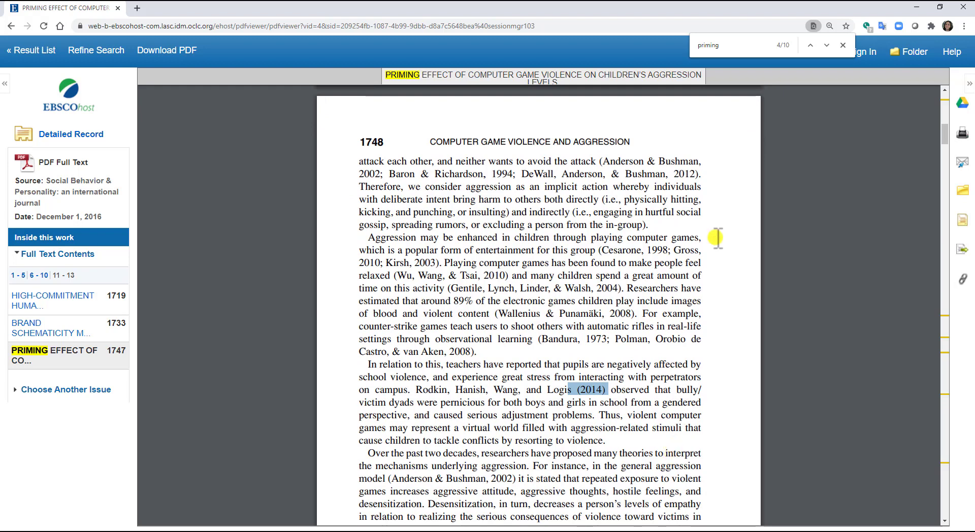
left_click_drag(667, 173, 699, 175)
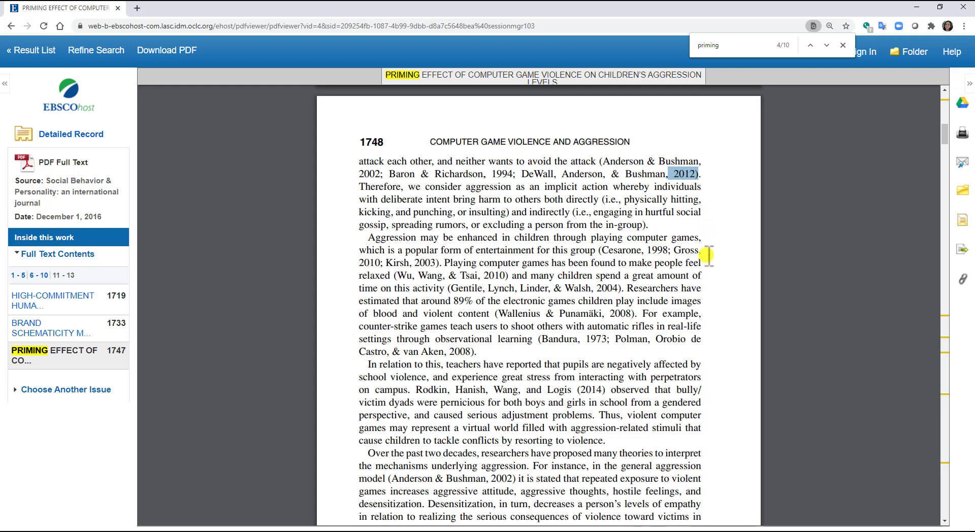
Review the literature review paragraphs on children's computer gaming and on school violence, highlighting each passage
scroll(675, 339, "down", 1)
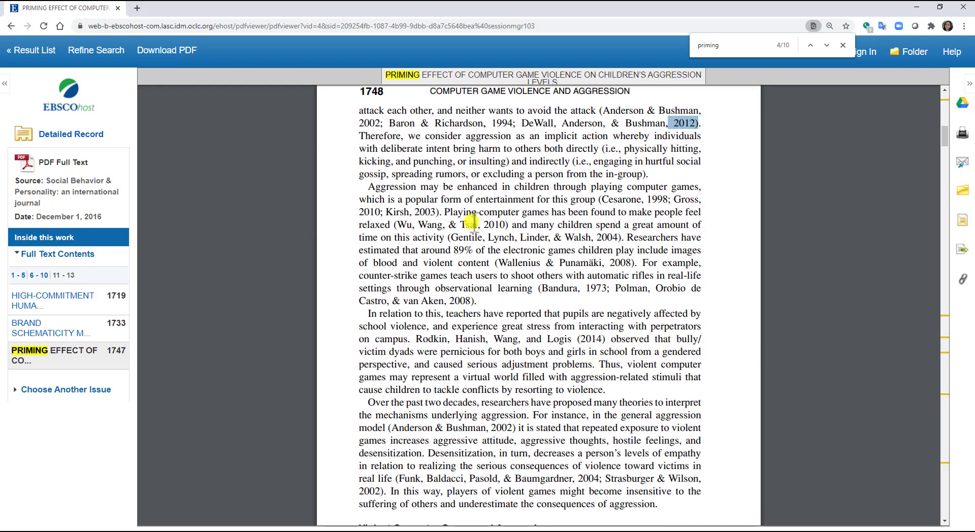
left_click_drag(363, 186, 489, 285)
left_click(513, 294)
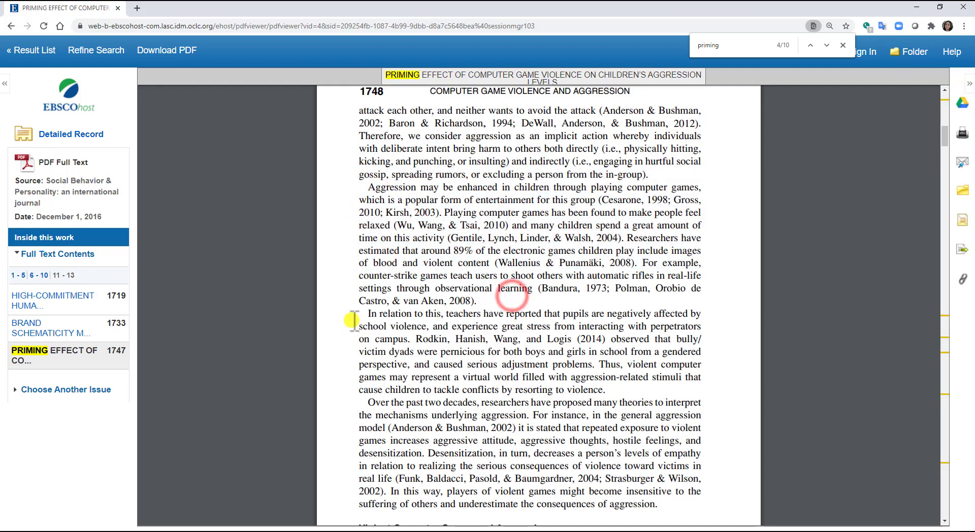
left_click_drag(357, 320, 641, 391)
left_click(641, 391)
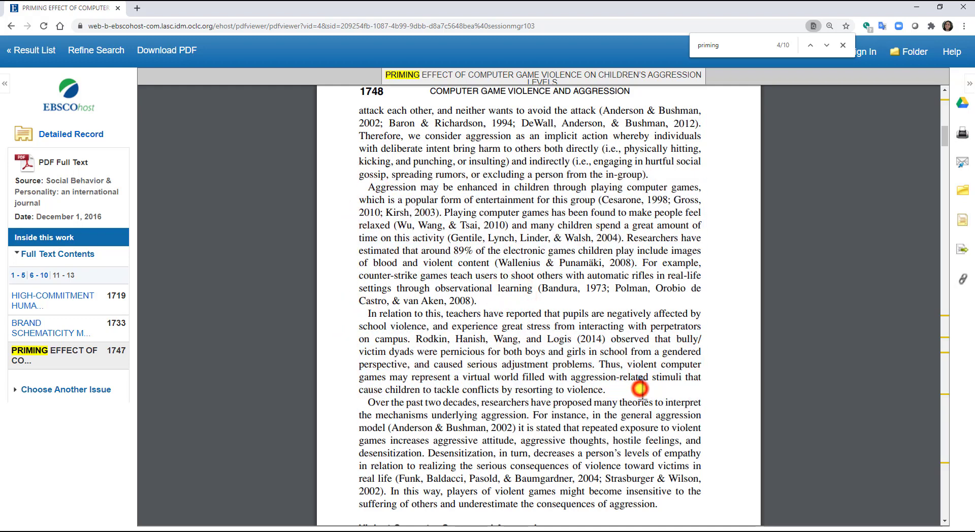
Examine the "Violent Computer Games and Aggression" subheading and the group of citations supporting its first sentence
scroll(635, 381, "down", 2)
scroll(633, 378, "down", 1)
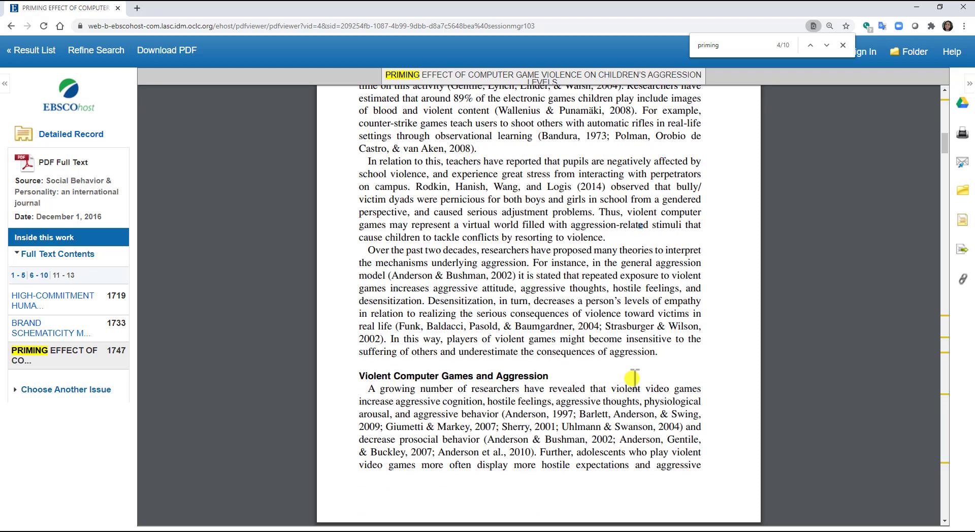
scroll(633, 378, "down", 3)
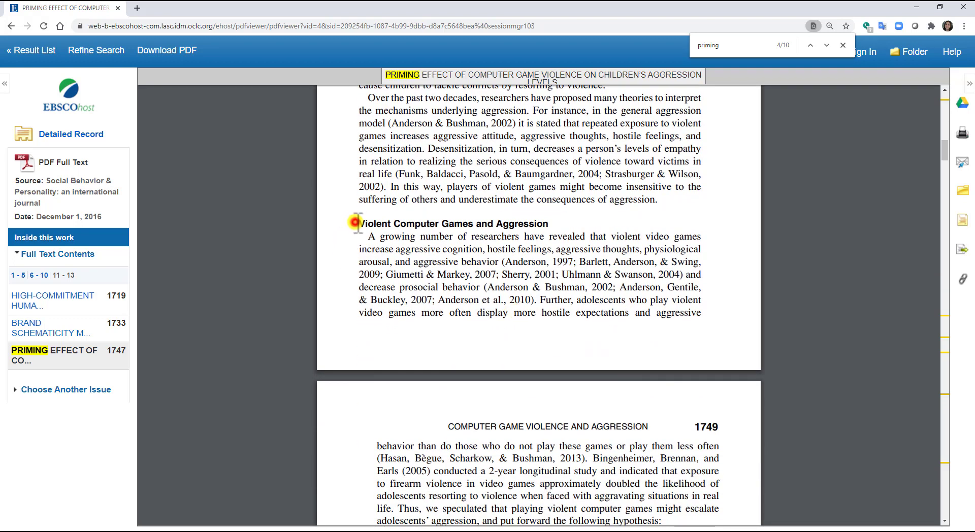
left_click_drag(355, 221, 557, 221)
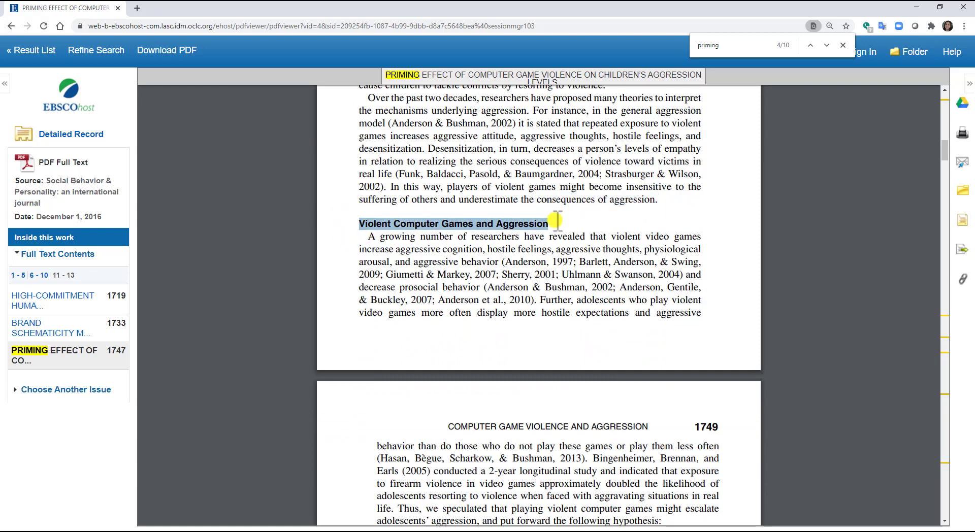
left_click(363, 231)
left_click_drag(358, 223, 553, 222)
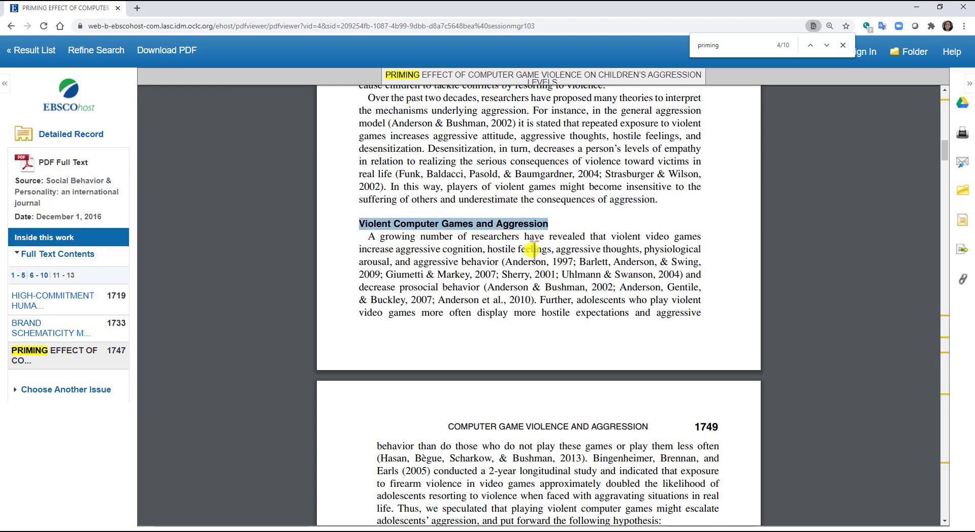
left_click(529, 248)
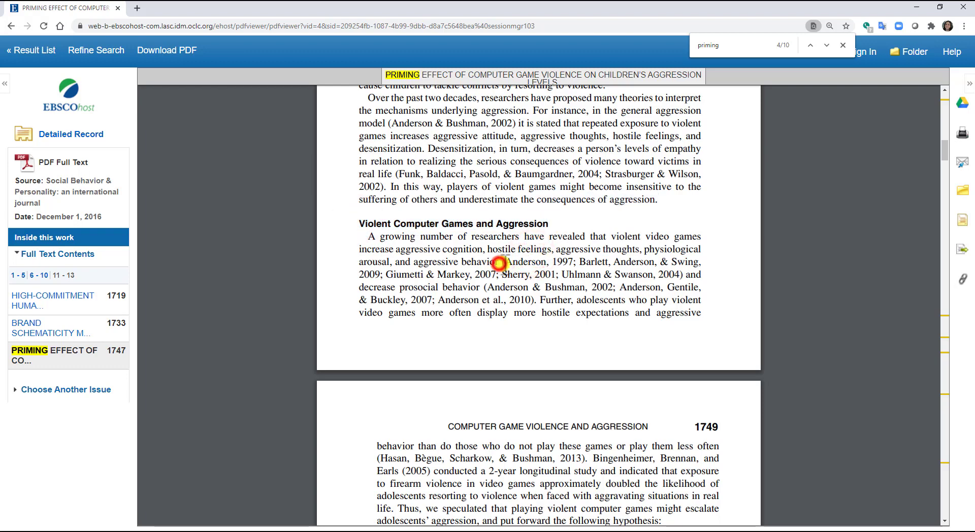
left_click_drag(499, 263, 682, 274)
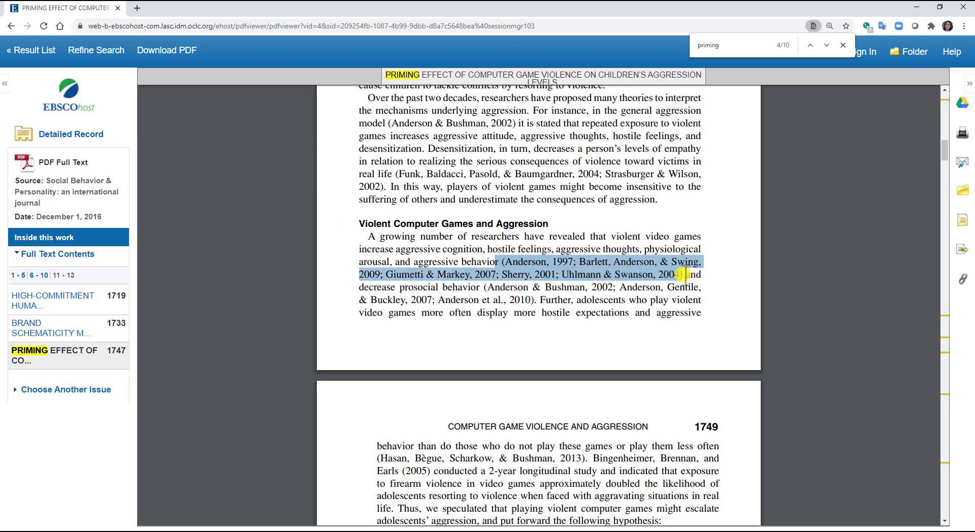
left_click(616, 312)
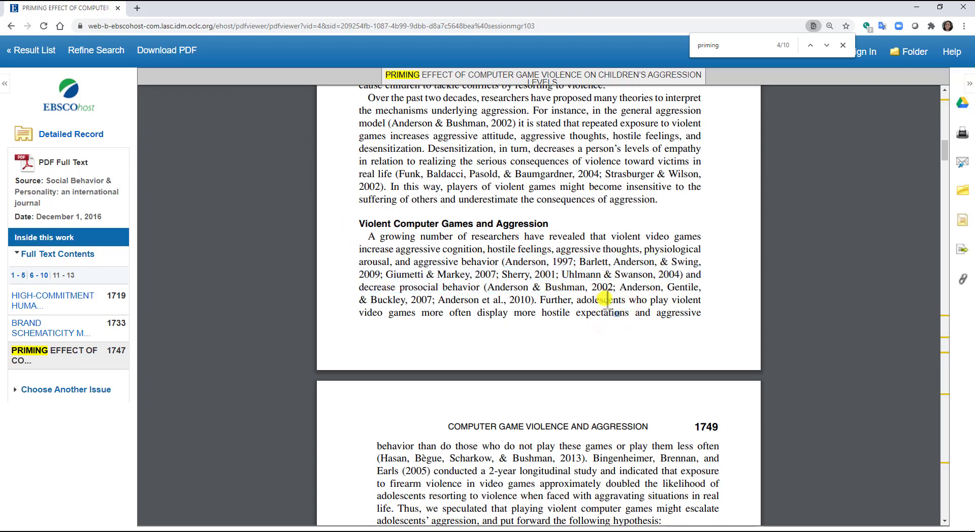
Examine the page 1749 subheadings on violent games with gender and on violent games with trait aggressiveness
scroll(607, 300, "down", 7)
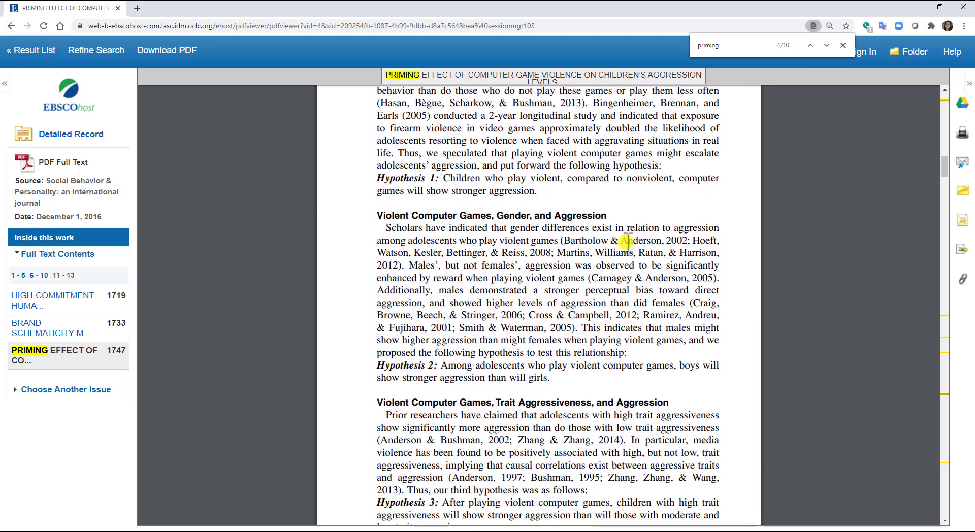
left_click_drag(616, 226, 376, 219)
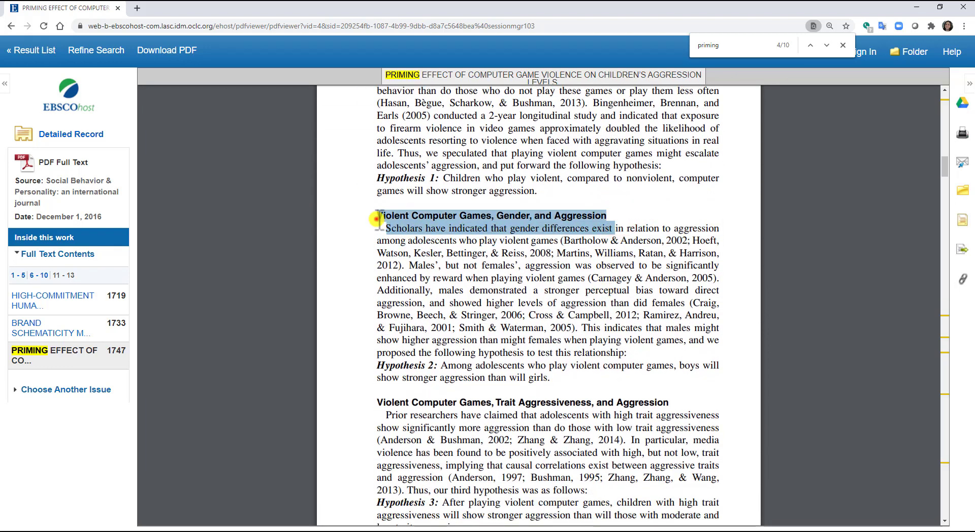
left_click(376, 219)
left_click_drag(375, 402, 671, 403)
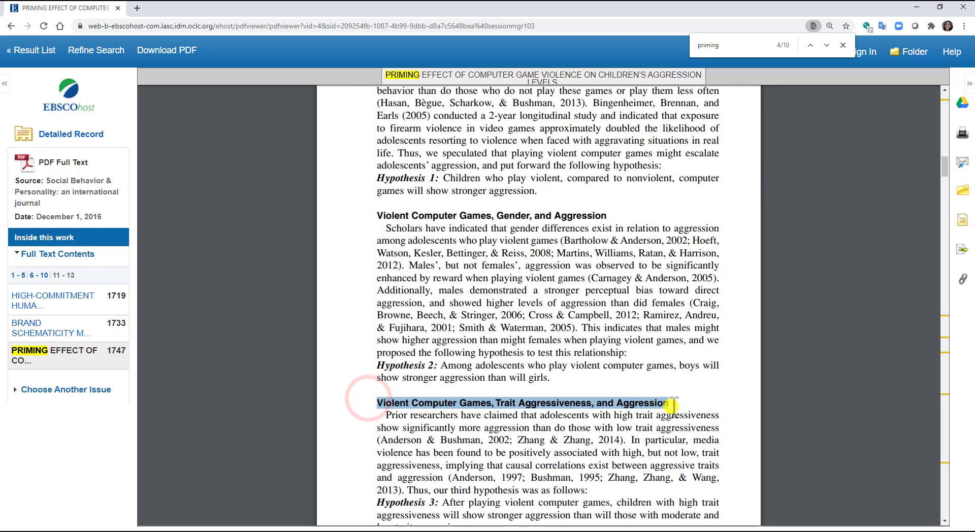
left_click(629, 348)
scroll(630, 347, "down", 4)
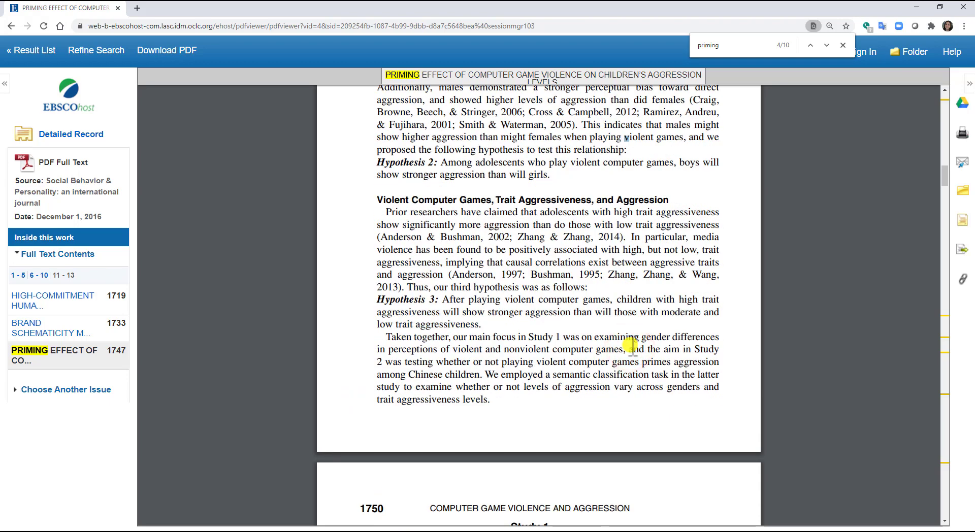
Review Study 1's Method section on page 1750, temporarily marking the participants' semester, schools, ages, gender split and educational background
scroll(630, 348, "down", 4)
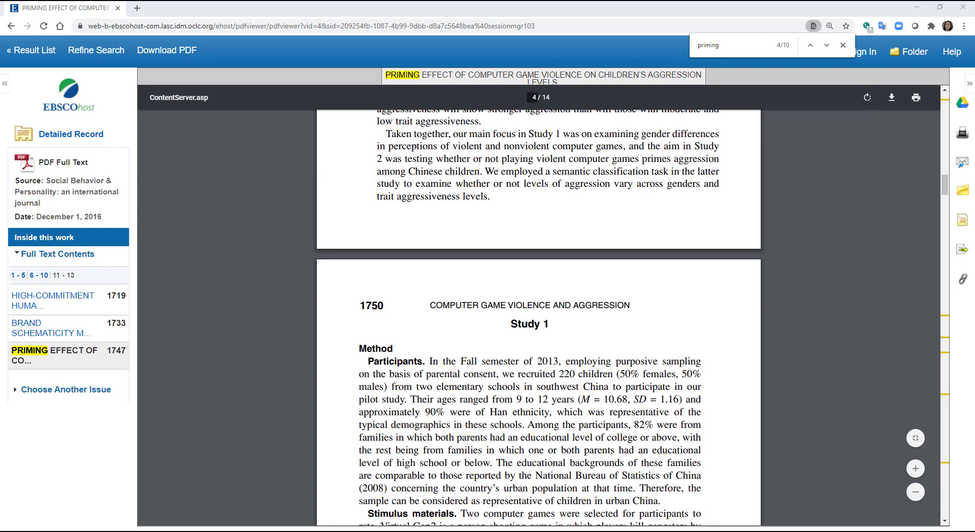
mouse_move(514, 313)
left_mouse_down()
mouse_move(502, 341)
mouse_move(515, 315)
left_mouse_up()
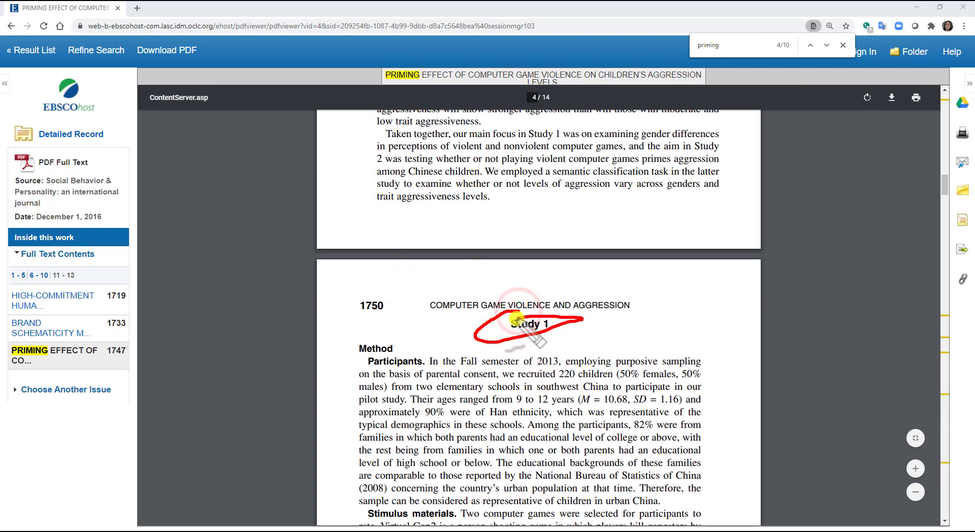
left_click_drag(329, 349, 352, 347)
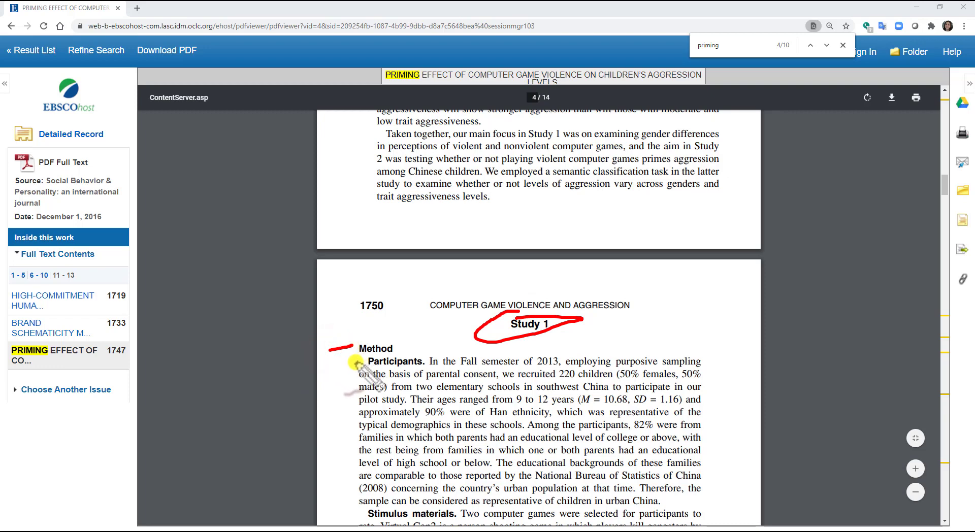
left_click_drag(341, 366, 359, 361)
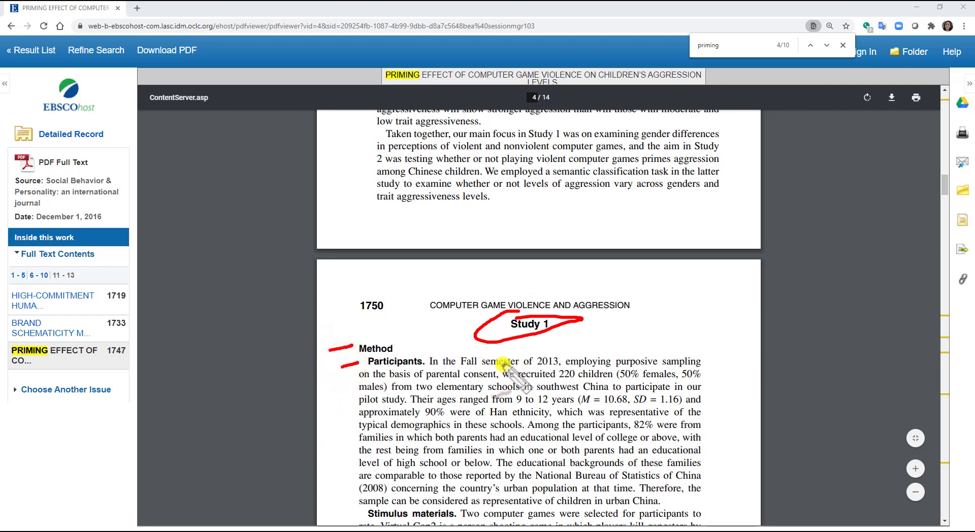
left_click_drag(479, 366, 528, 364)
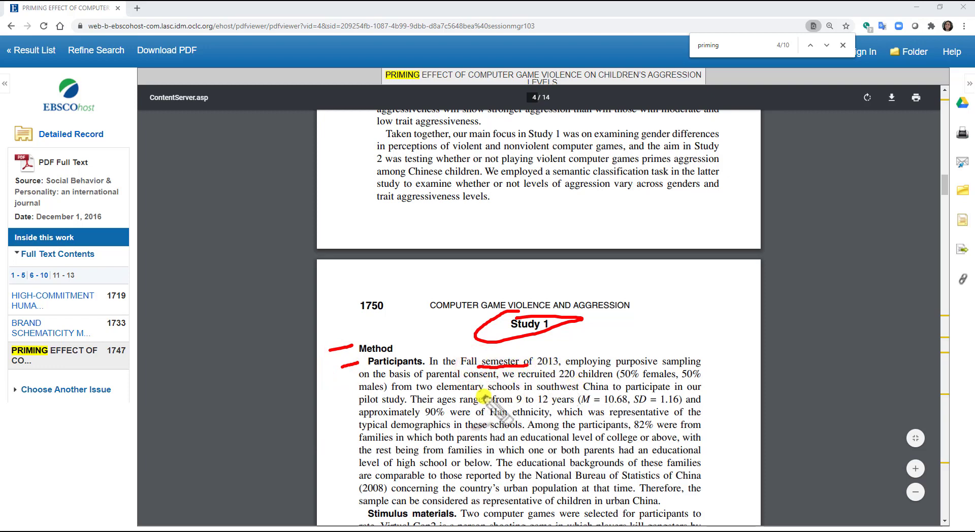
mouse_move(453, 391)
left_mouse_down()
mouse_move(518, 391)
mouse_move(500, 405)
mouse_move(559, 403)
left_mouse_up()
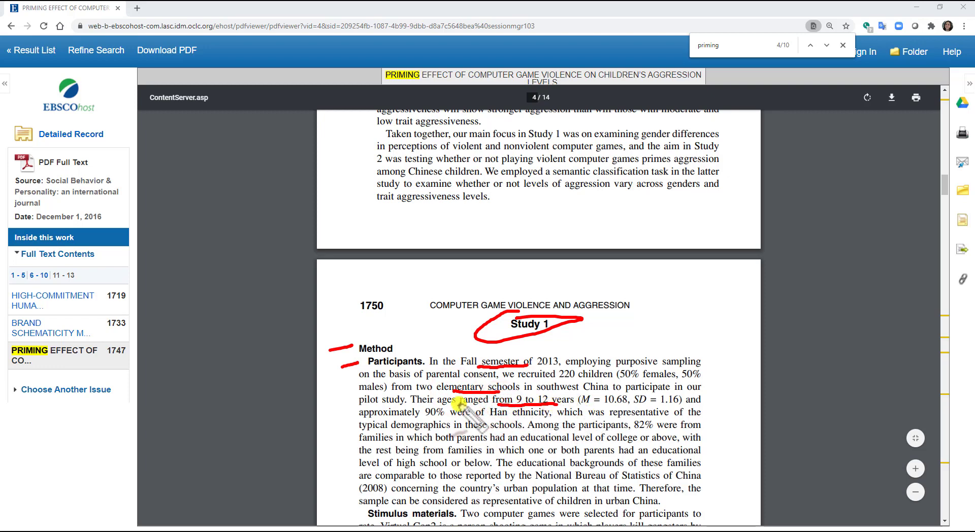
left_click_drag(627, 380, 649, 377)
left_click_drag(359, 396, 389, 394)
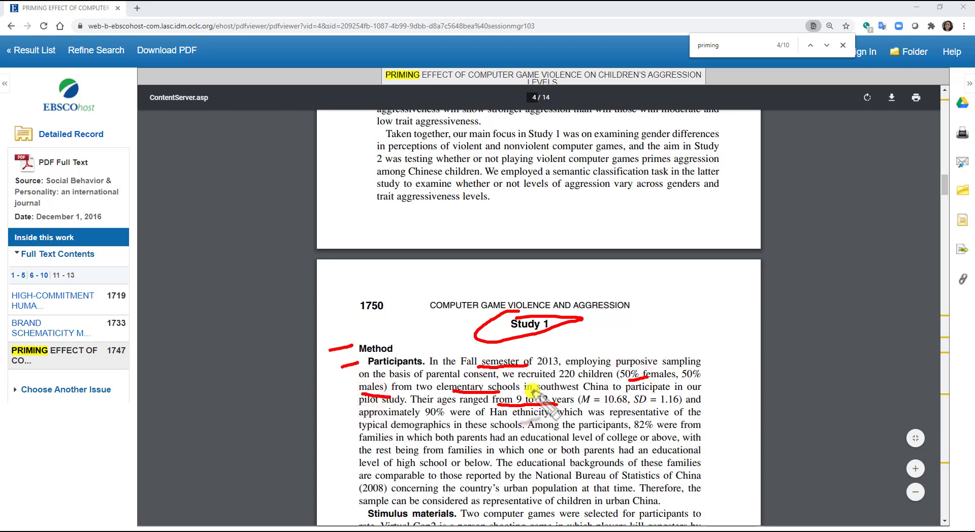
left_click_drag(529, 433, 552, 430)
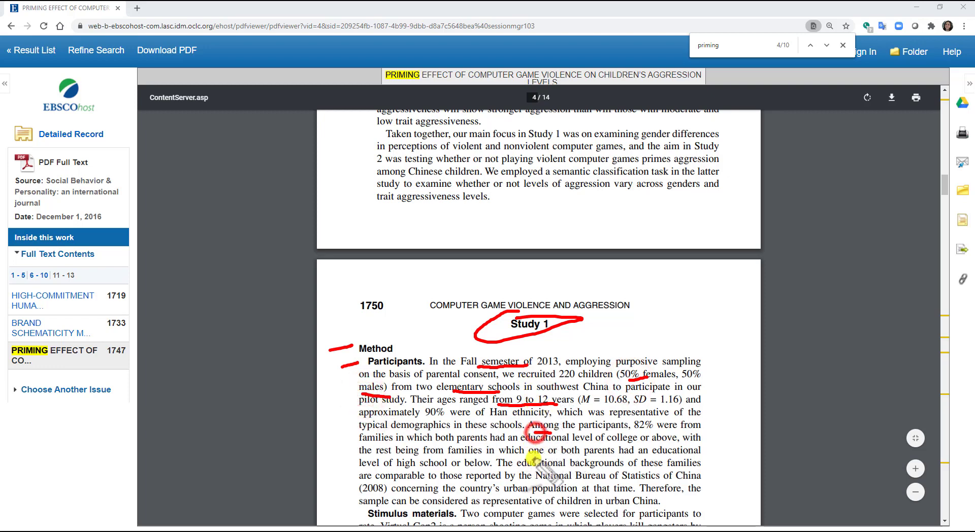
left_click_drag(539, 466, 605, 475)
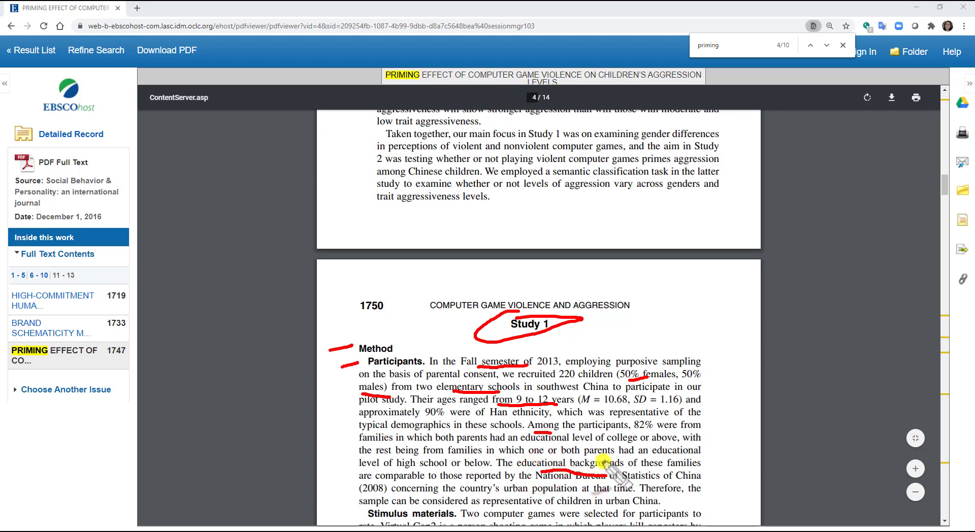
key("Escape")
Examine Study 1's stimulus materials, procedure and results sections
scroll(680, 427, "down", 2)
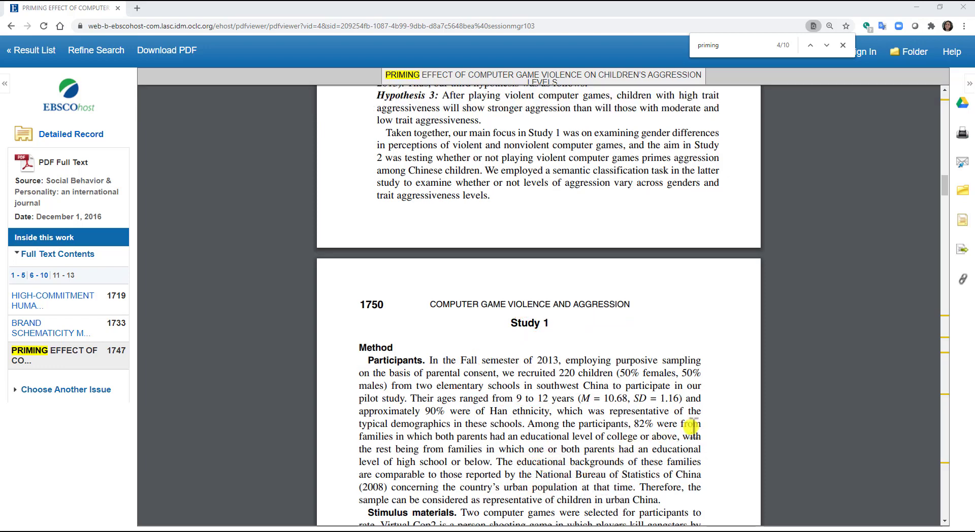
scroll(691, 426, "down", 4)
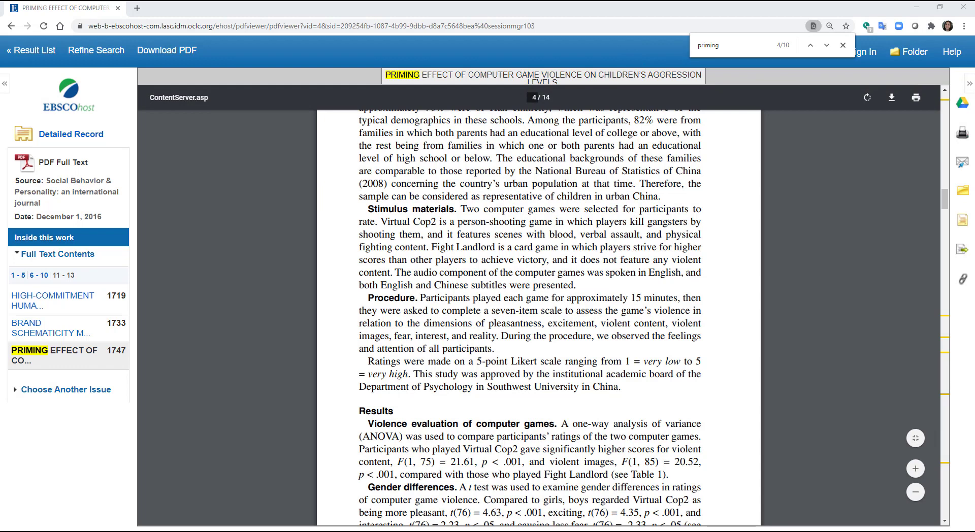
Mark Study 1's Stimulus materials, Procedure and Results sections with red pen strokes, underlining the game names Virtual Cop2 and Fight Landlord
left_click_drag(323, 212, 488, 251)
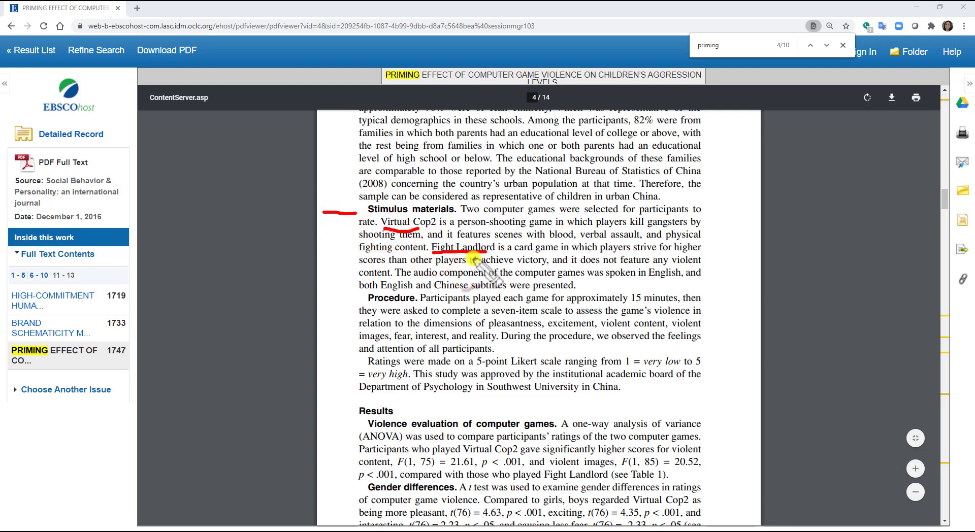
left_click_drag(334, 299, 364, 303)
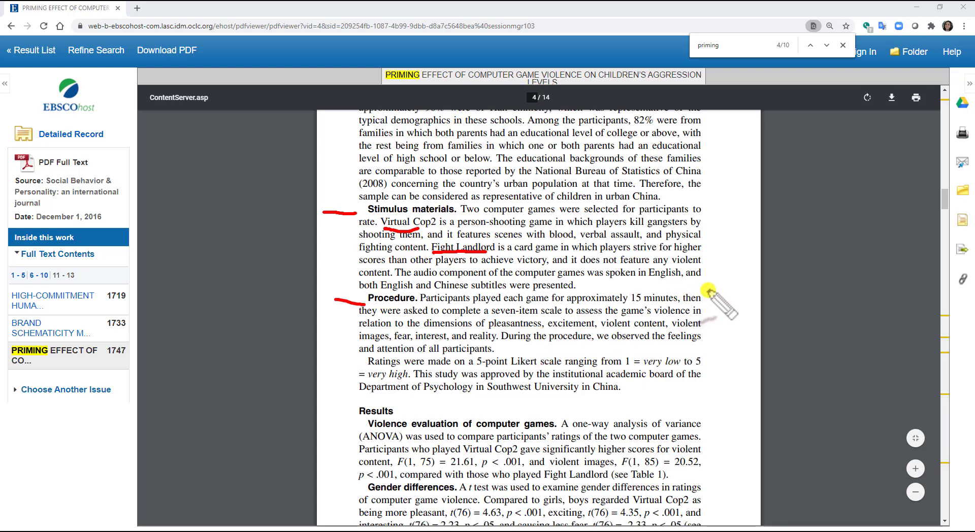
mouse_move(707, 289)
left_mouse_down()
mouse_move(731, 317)
mouse_move(698, 408)
left_mouse_up()
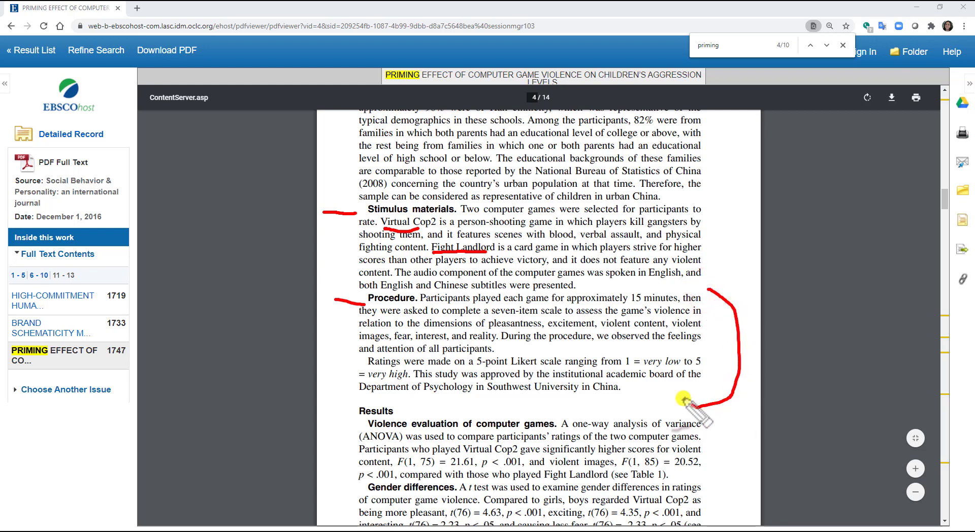
left_click_drag(355, 412, 325, 480)
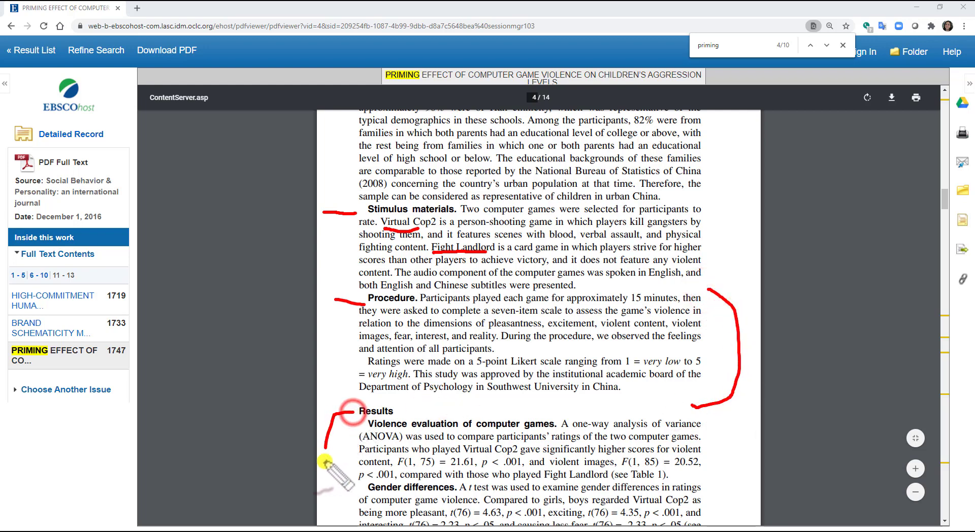
left_click(387, 398)
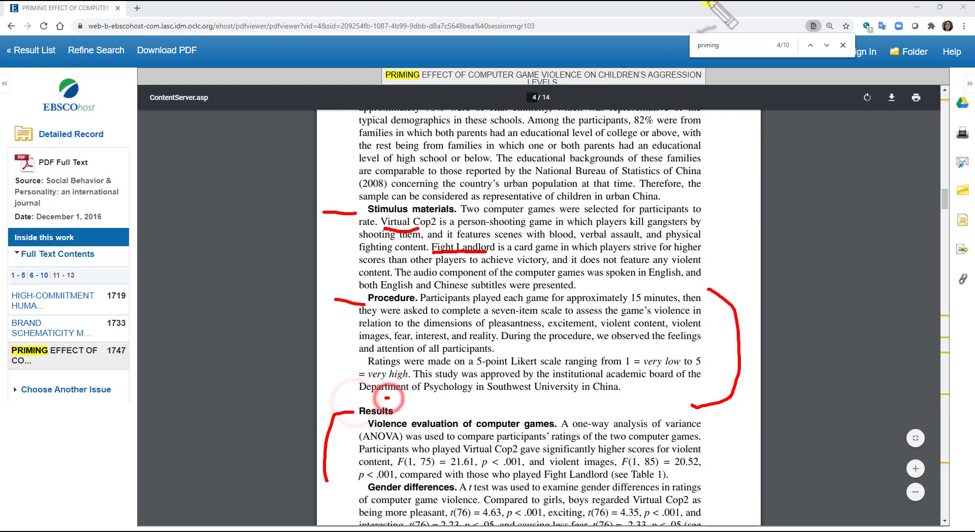
Read Study 1's violence evaluation results and highlight the ANOVA statistics for violent content
scroll(726, 162, "down", 4)
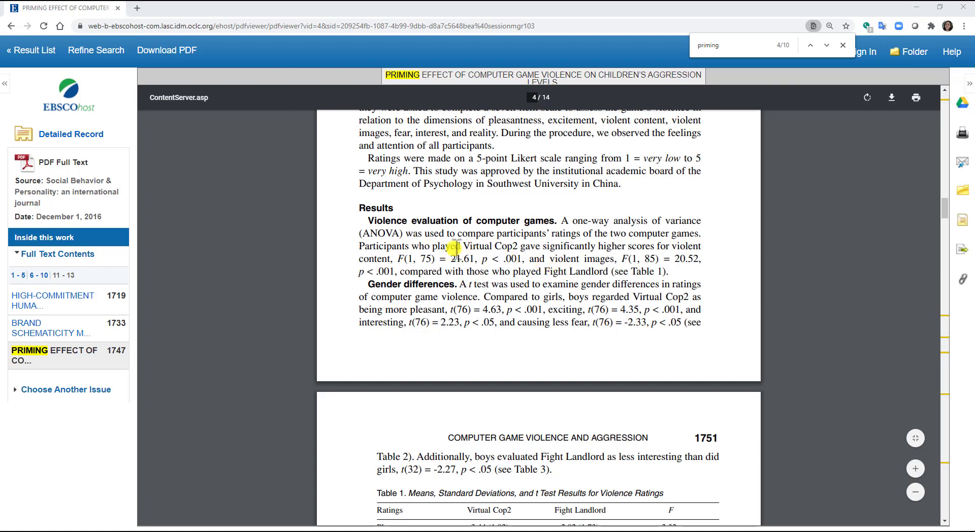
left_click_drag(459, 247, 484, 257)
left_click(483, 256)
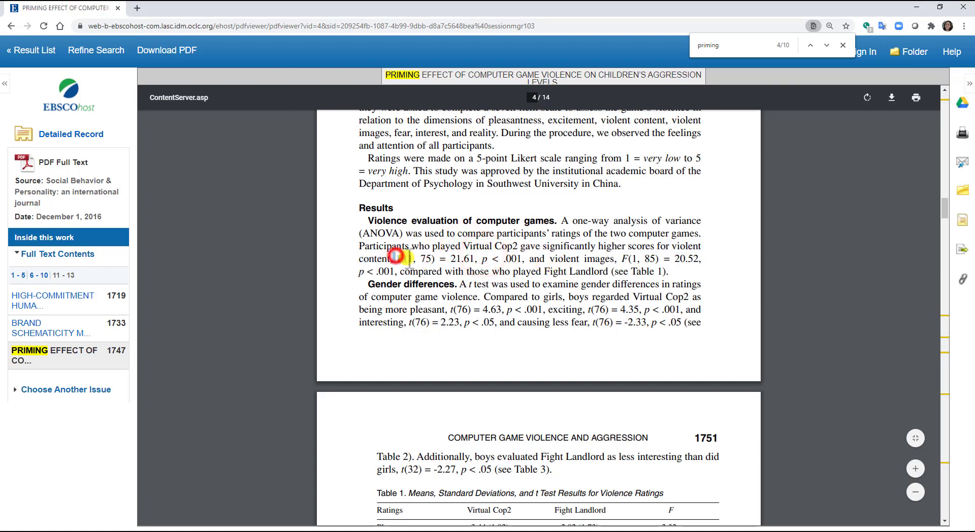
left_click_drag(393, 257, 510, 259)
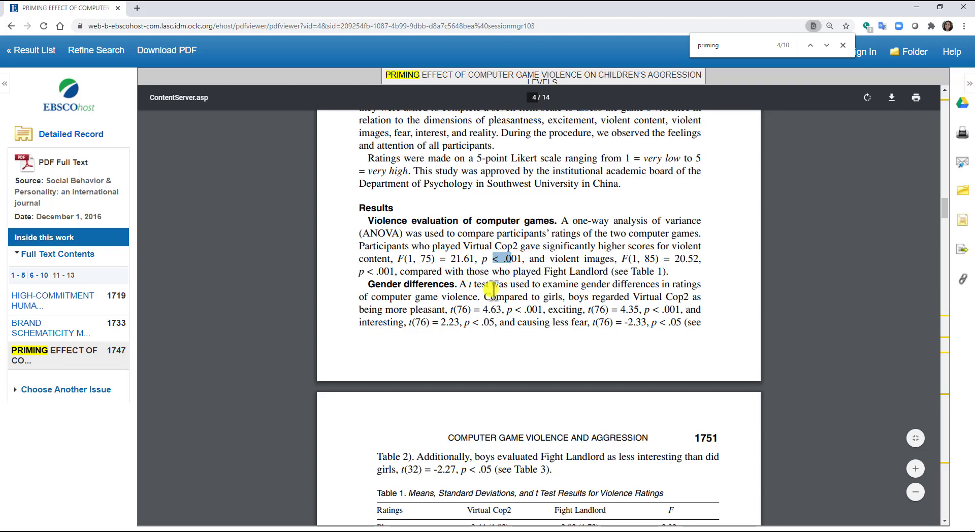
Examine Tables 1 to 3 on game violence ratings and gender differences, highlighting the contents of Table 1
scroll(495, 287, "down", 5)
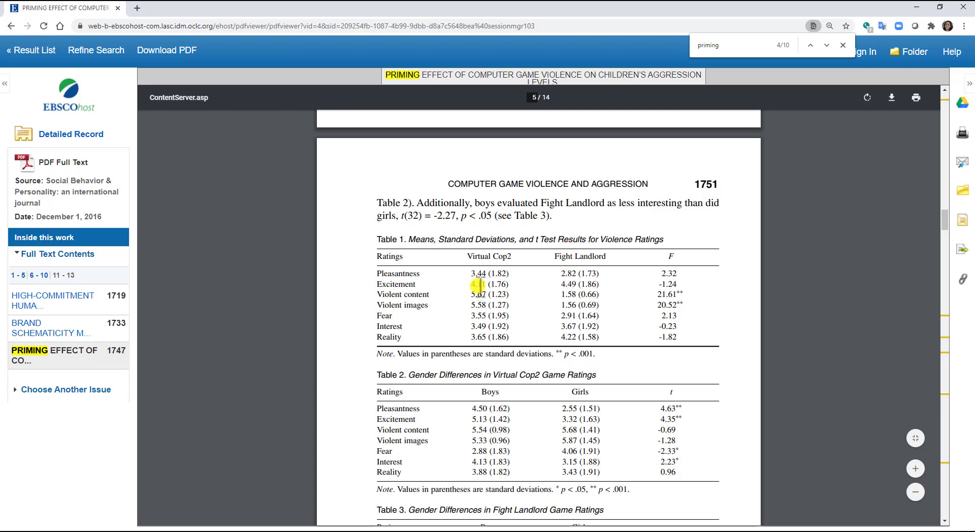
left_click_drag(382, 239, 651, 325)
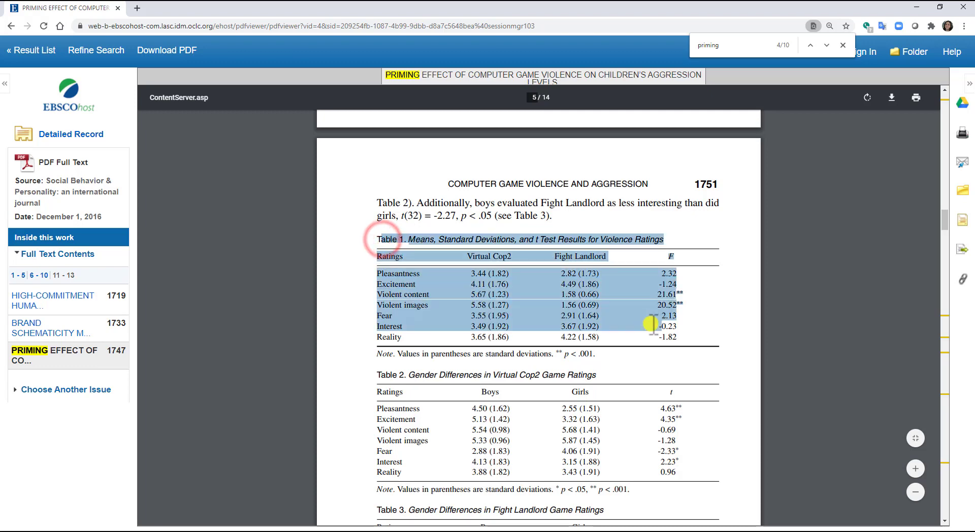
left_click(553, 231)
scroll(583, 261, "down", 2)
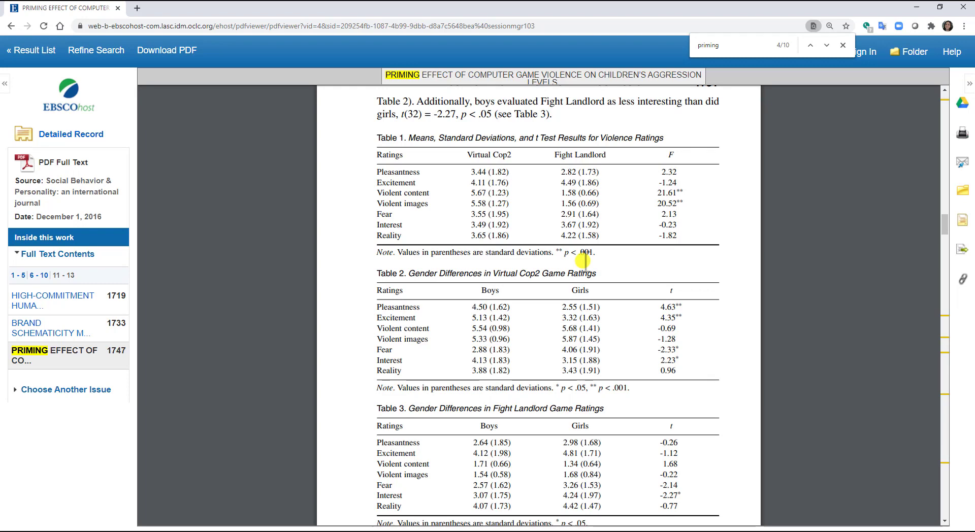
scroll(583, 261, "down", 1)
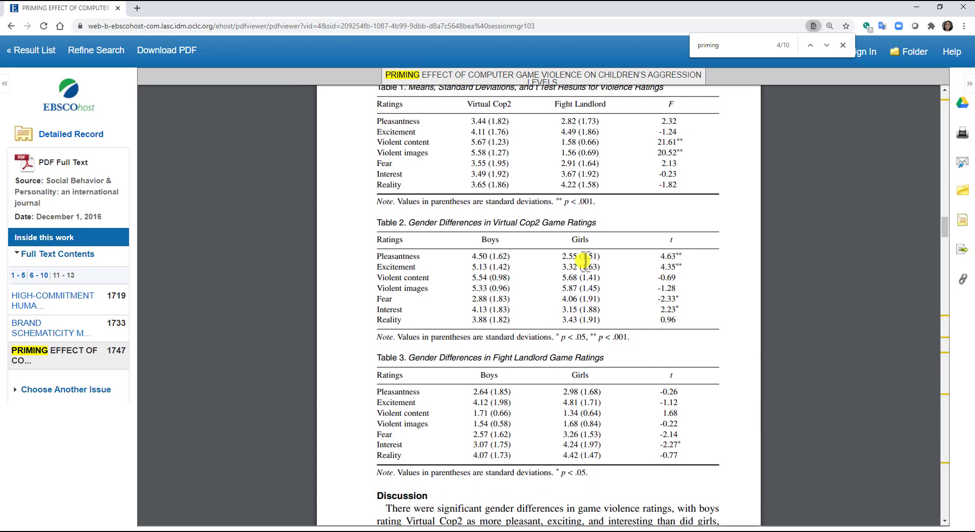
Read the Study 1 Discussion on gender differences in the game violence ratings, below Table 3
scroll(584, 260, "down", 5)
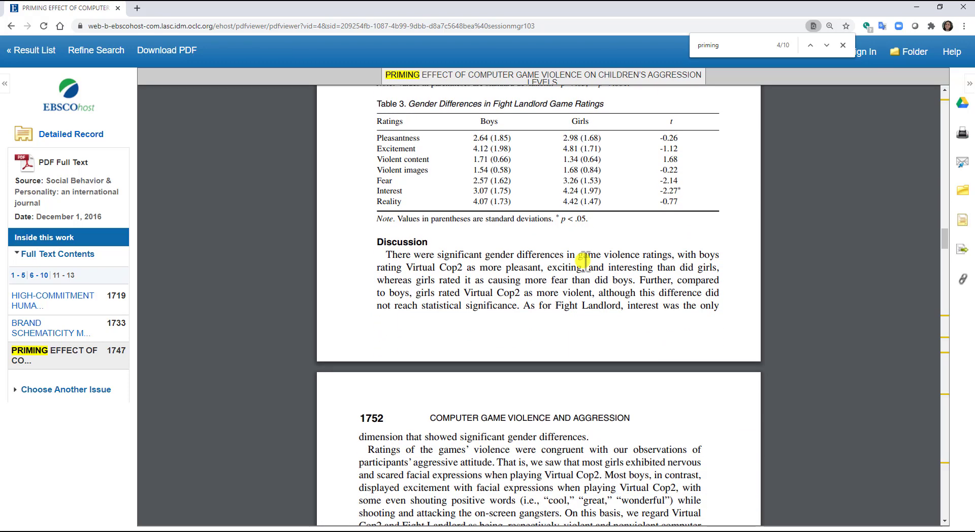
scroll(583, 261, "up", 1)
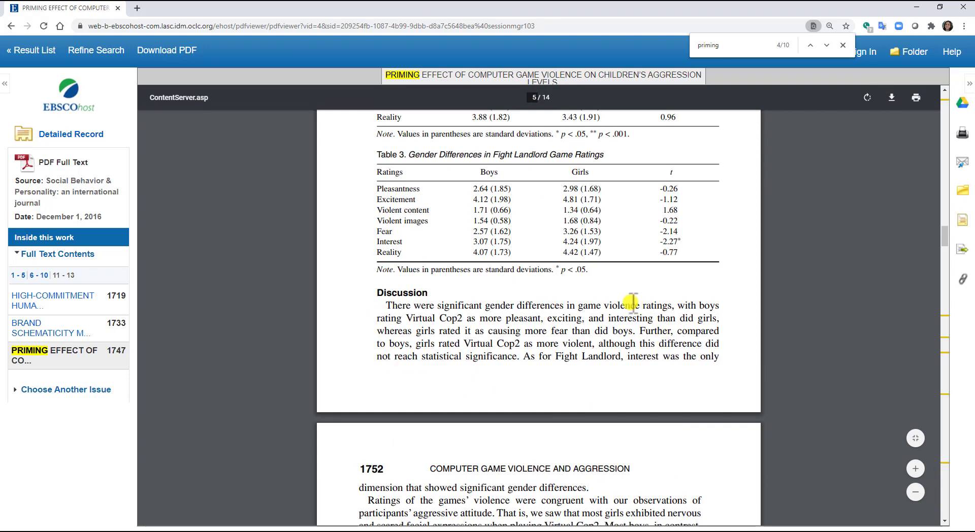
scroll(631, 304, "down", 2)
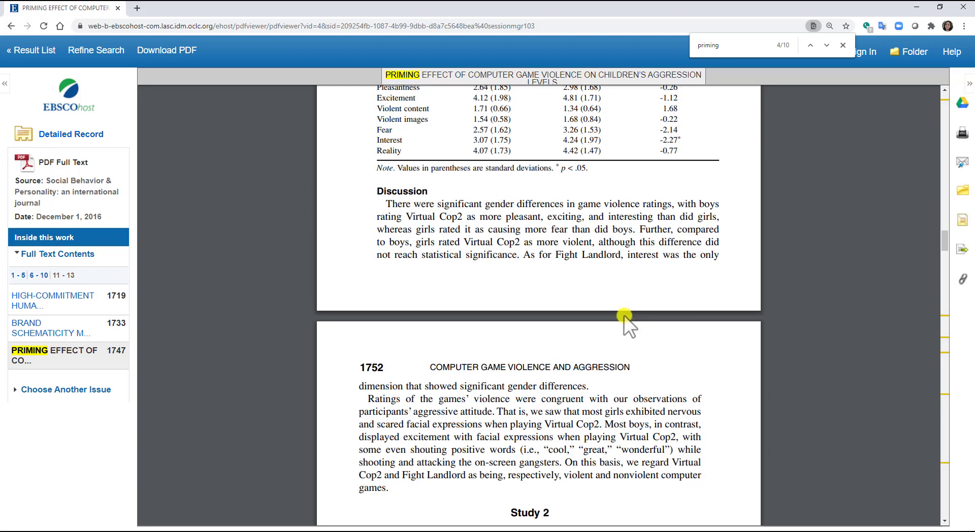
Review the Study 2 Method section from Participants through Measures, Experimental design, Procedure and Test trials
scroll(624, 317, "down", 5)
scroll(623, 317, "down", 1)
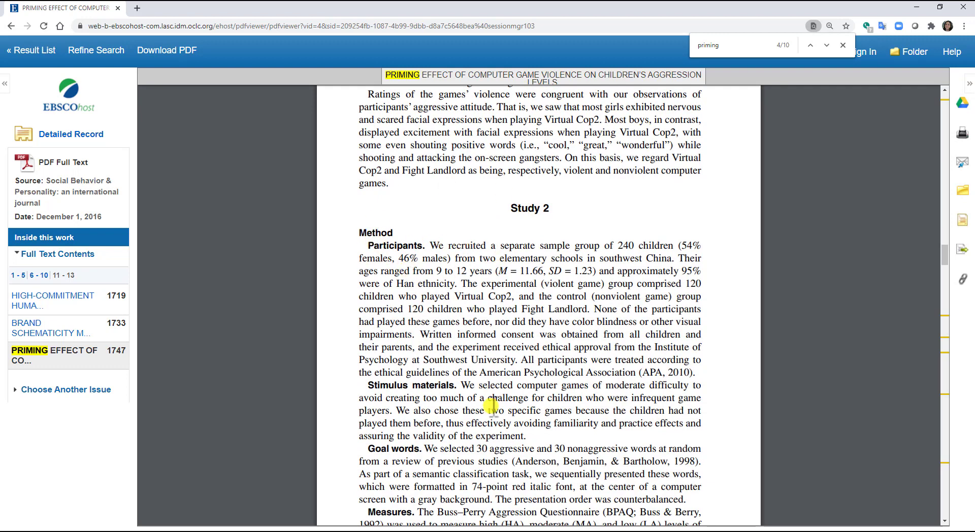
scroll(492, 406, "down", 2)
scroll(457, 398, "down", 3)
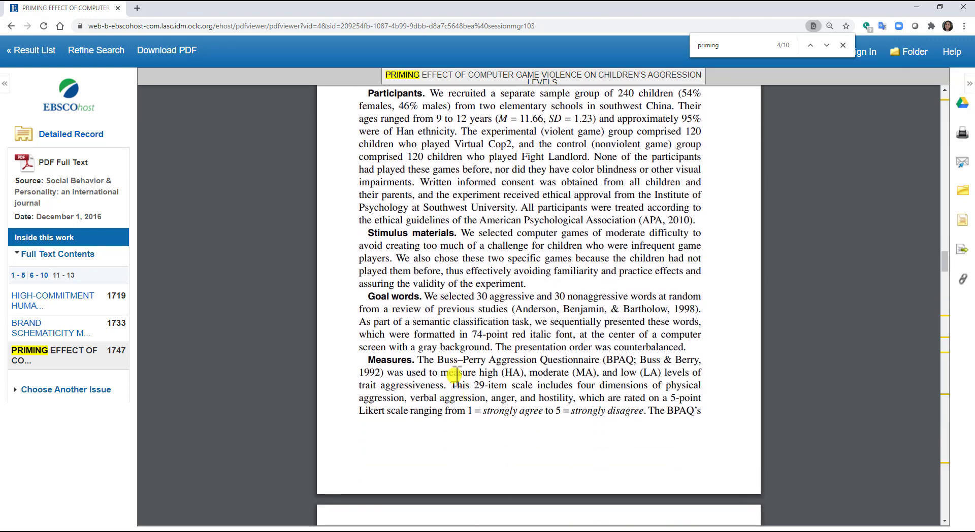
scroll(550, 344, "down", 2)
scroll(550, 343, "down", 2)
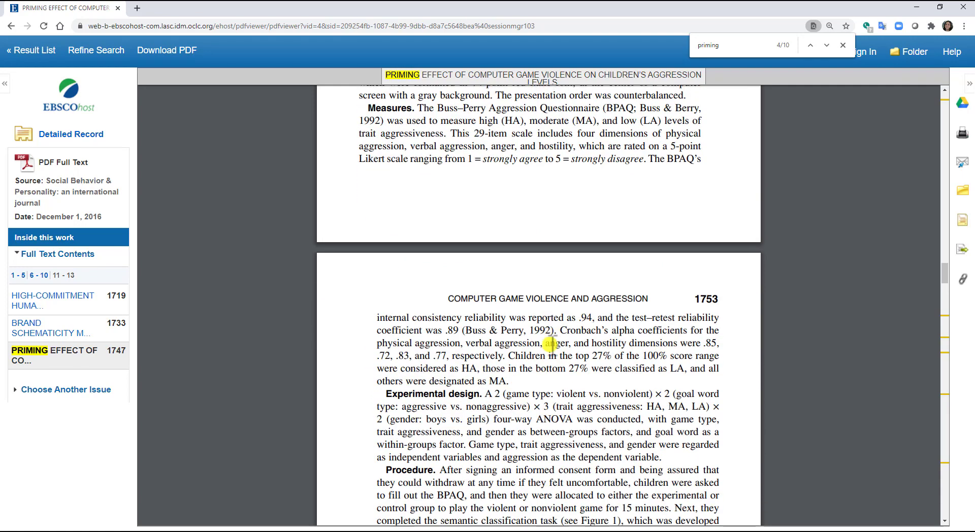
scroll(550, 350, "down", 3)
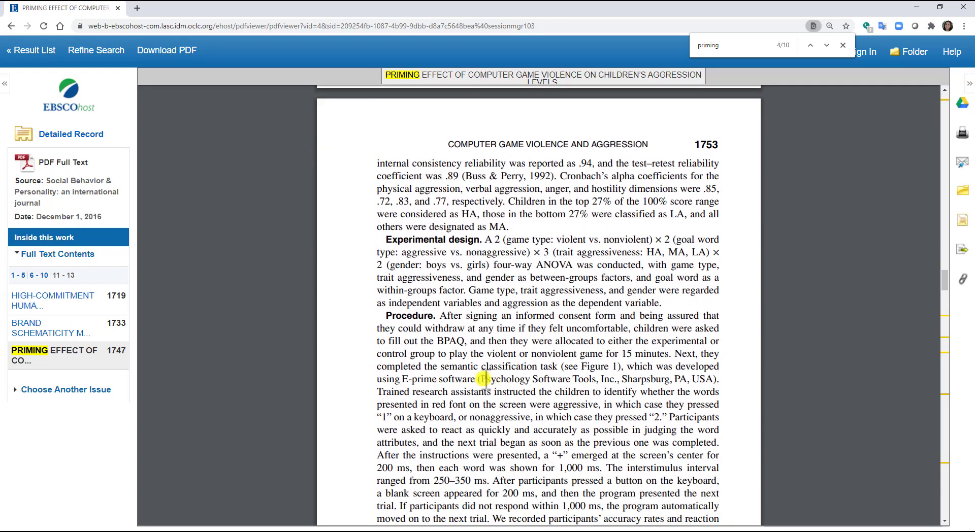
scroll(548, 378, "down", 10)
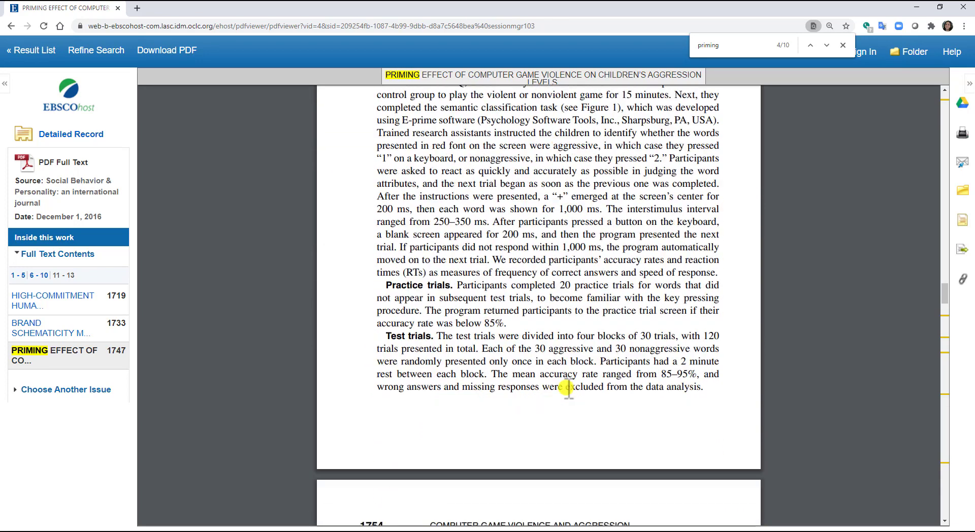
Examine Figure 1 and the Study 2 Results through the game type × gender interaction, highlighting the PAS mention for girls
scroll(567, 388, "down", 2)
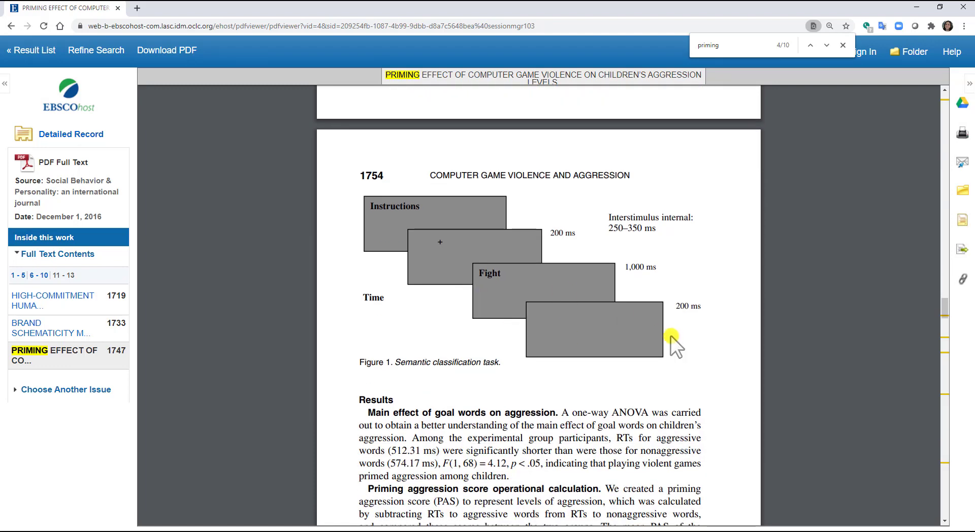
scroll(670, 335, "down", 2)
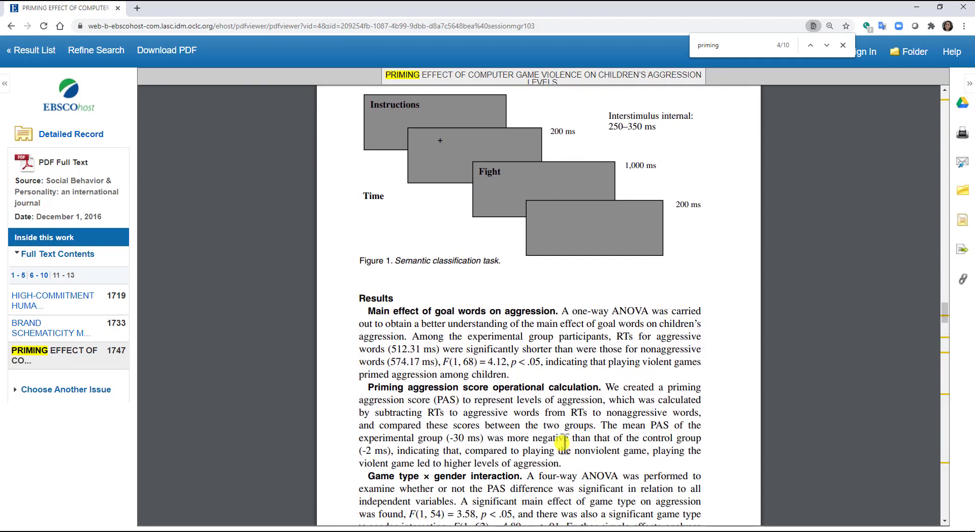
scroll(562, 424, "down", 2)
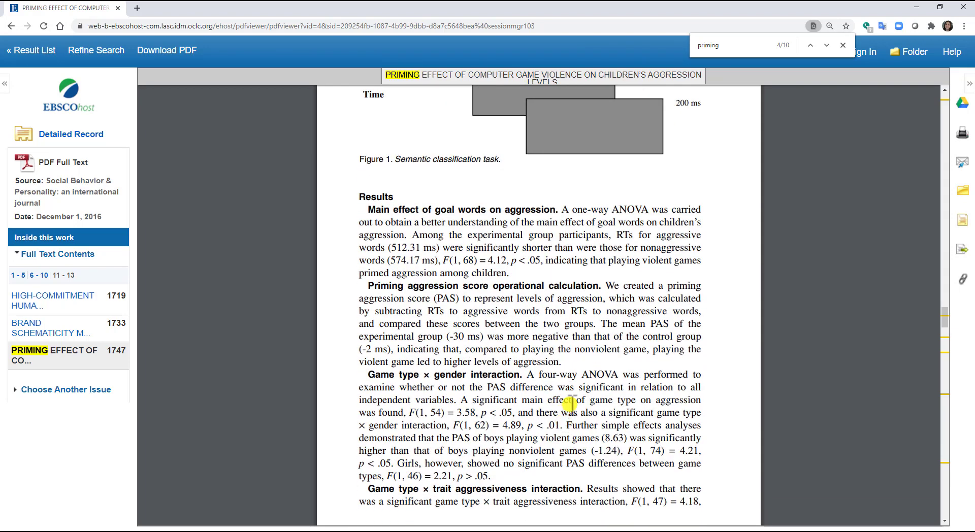
scroll(572, 413, "down", 1)
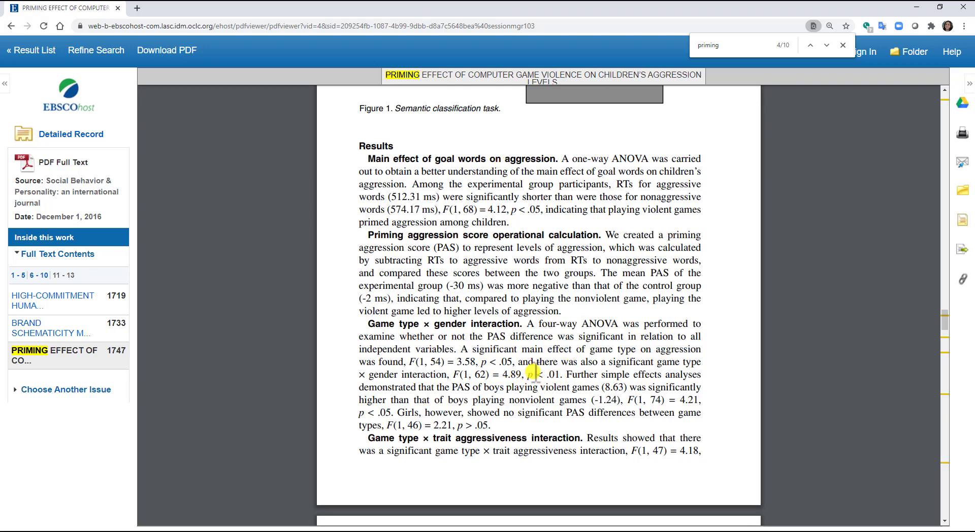
double_click(576, 412)
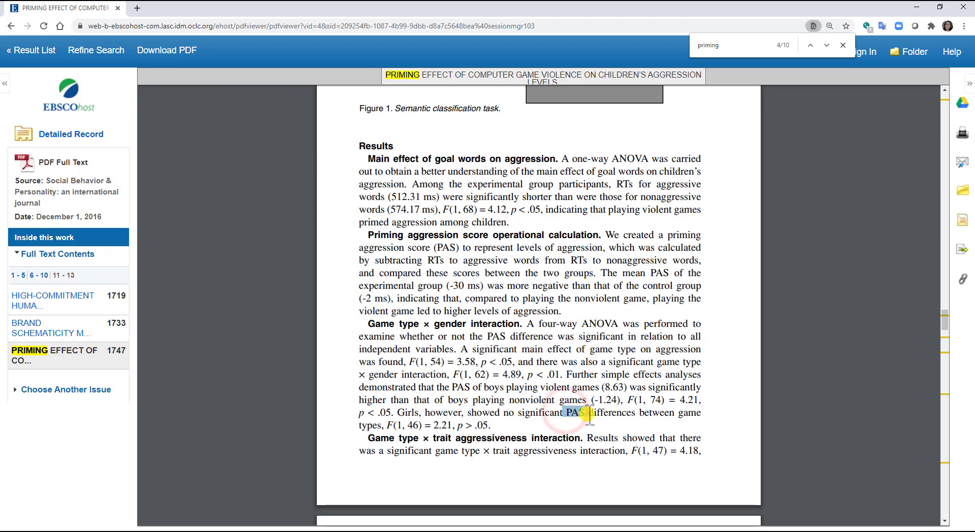
left_click(505, 431)
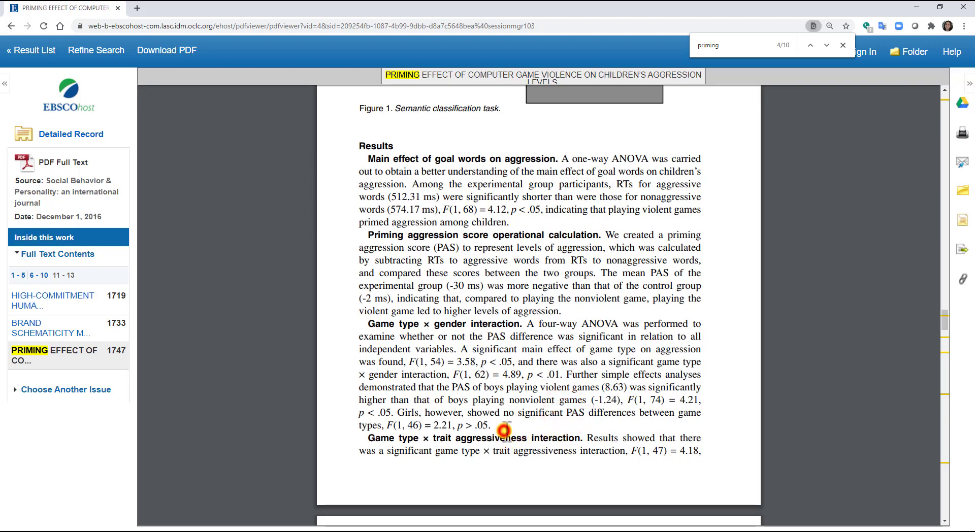
Highlight and read the game type × trait aggressiveness interaction results continuing onto page 1755
scroll(506, 403, "down", 1)
scroll(505, 406, "down", 1)
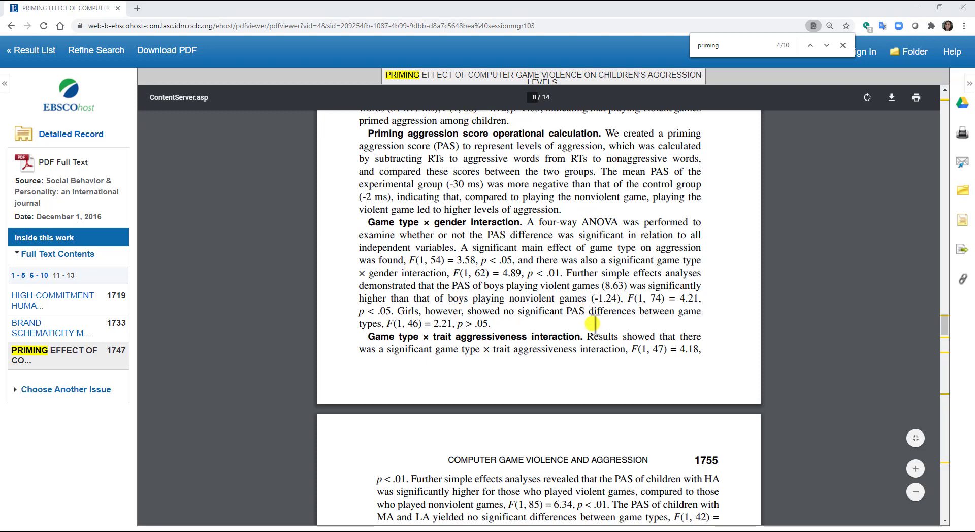
left_click(584, 336)
left_click_drag(585, 336, 708, 348)
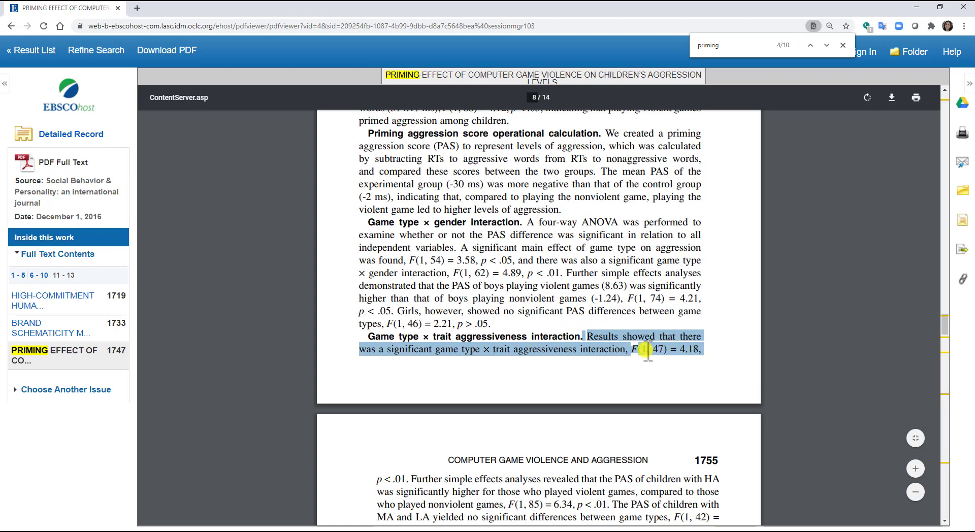
scroll(647, 351, "down", 4)
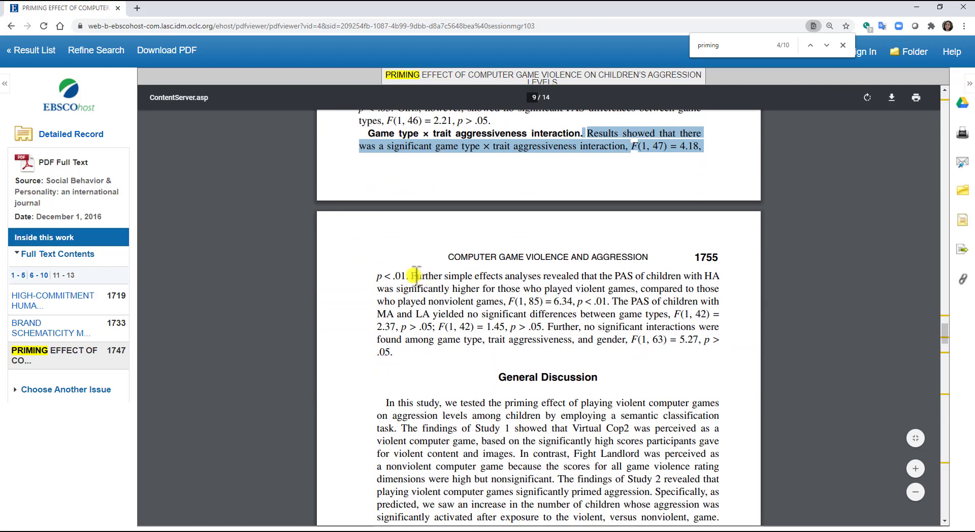
left_click_drag(411, 276, 716, 345)
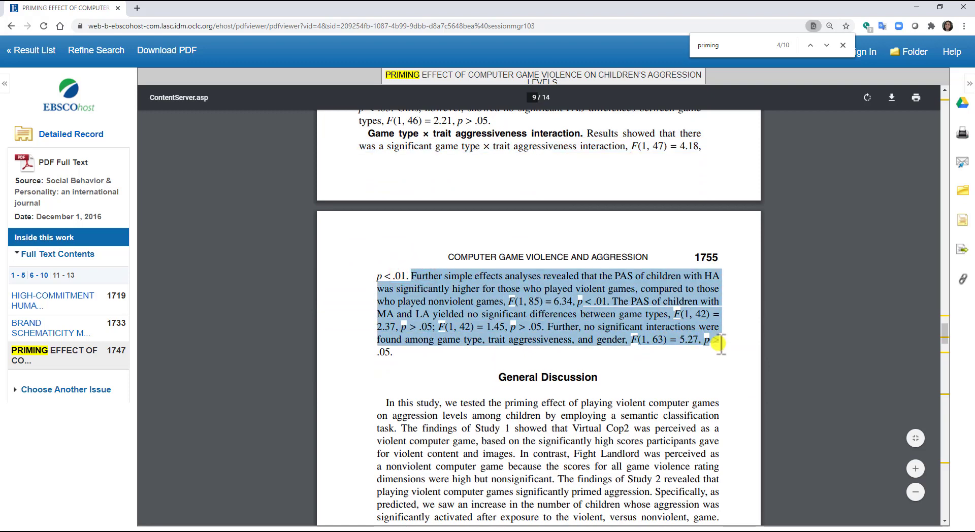
left_click(715, 350)
Read the General Discussion, highlighting the passages on gender effects and on females relying on empathy to make decisions
scroll(677, 364, "down", 2)
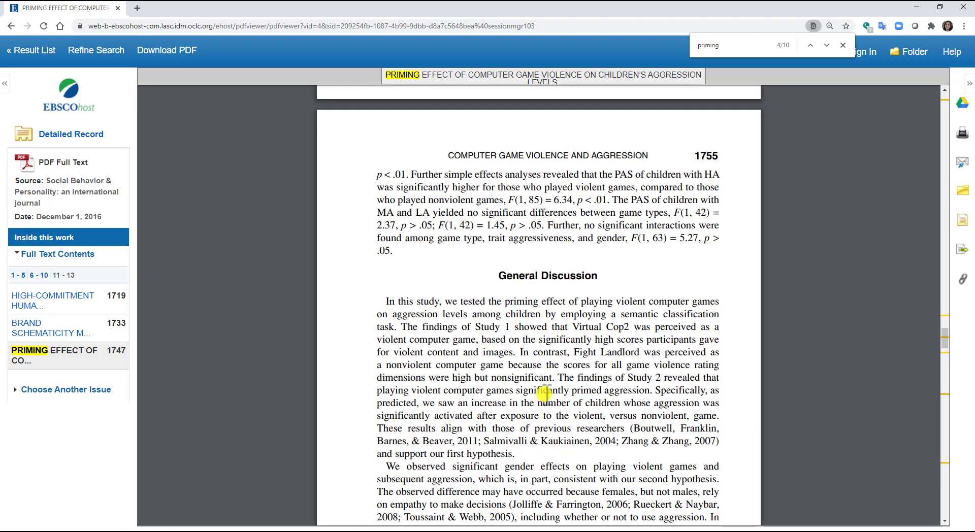
scroll(555, 368, "down", 2)
scroll(555, 376, "down", 2)
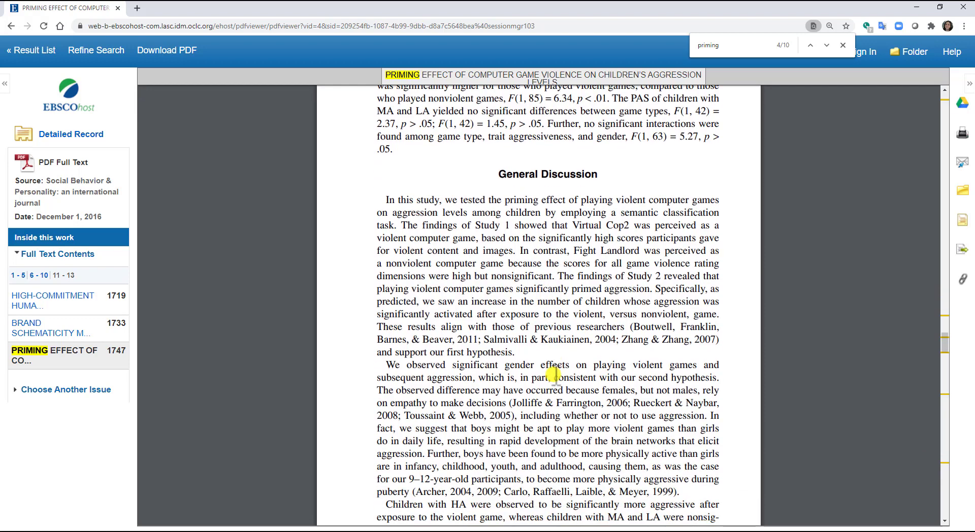
scroll(554, 376, "down", 2)
left_click_drag(393, 314, 539, 314)
left_click(534, 325)
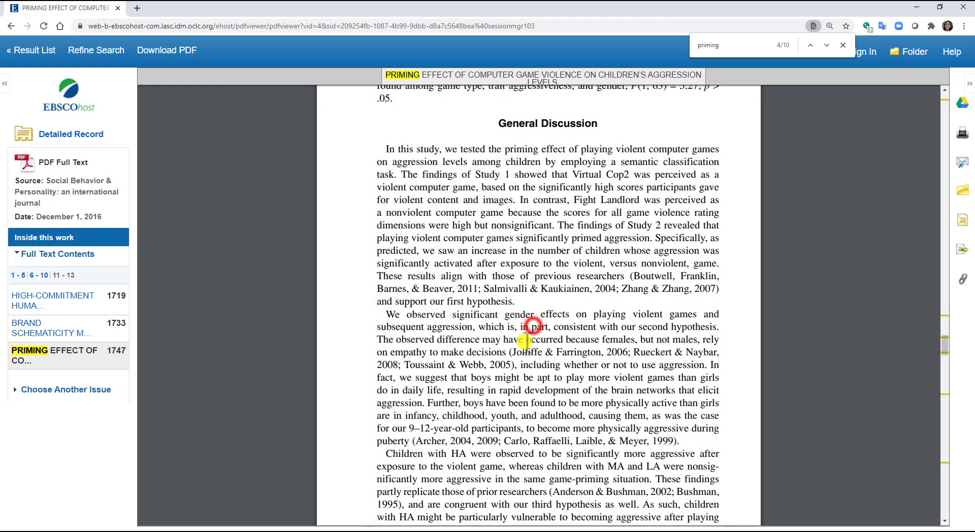
left_click_drag(510, 353, 569, 365)
left_click(607, 377)
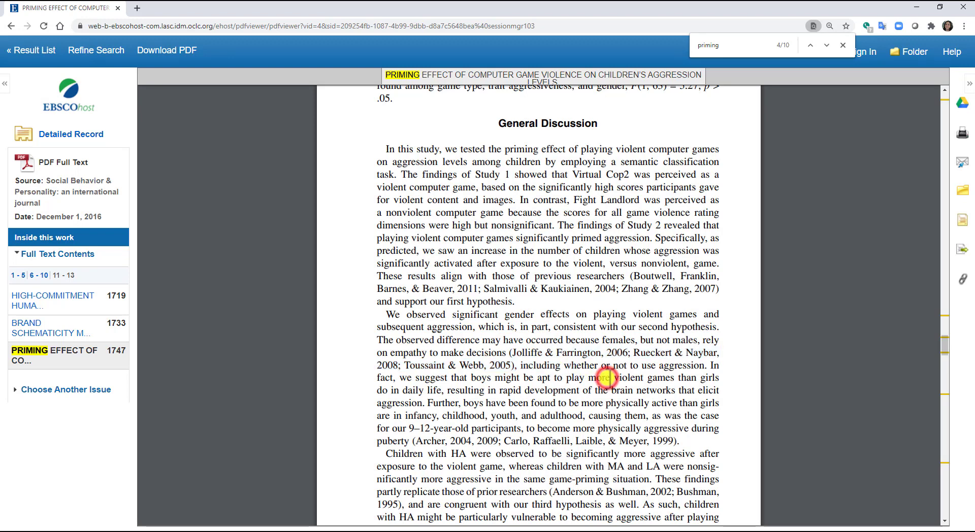
scroll(608, 373, "down", 1)
scroll(501, 336, "down", 2)
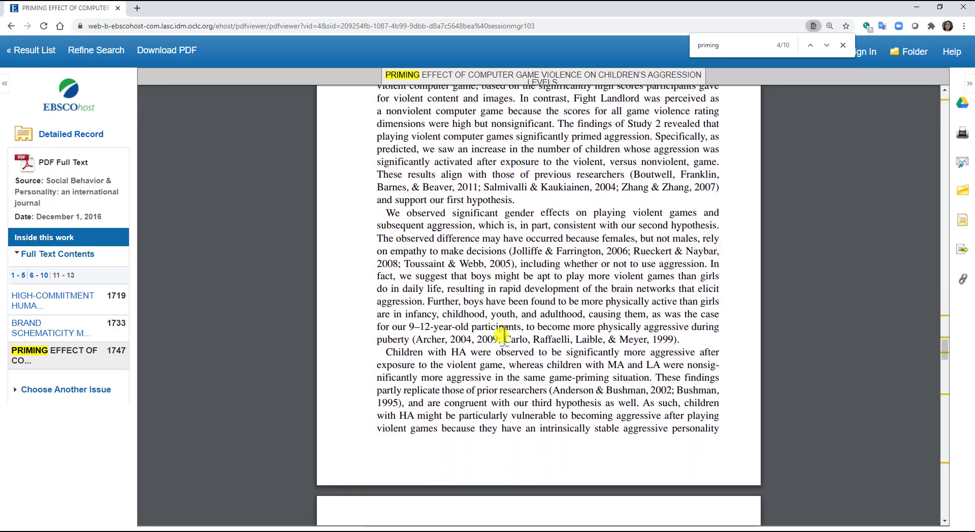
Read the rest of the General Discussion and the Study Limitations and Directions for Future Research section, highlighting part of its heading
scroll(508, 309, "down", 7)
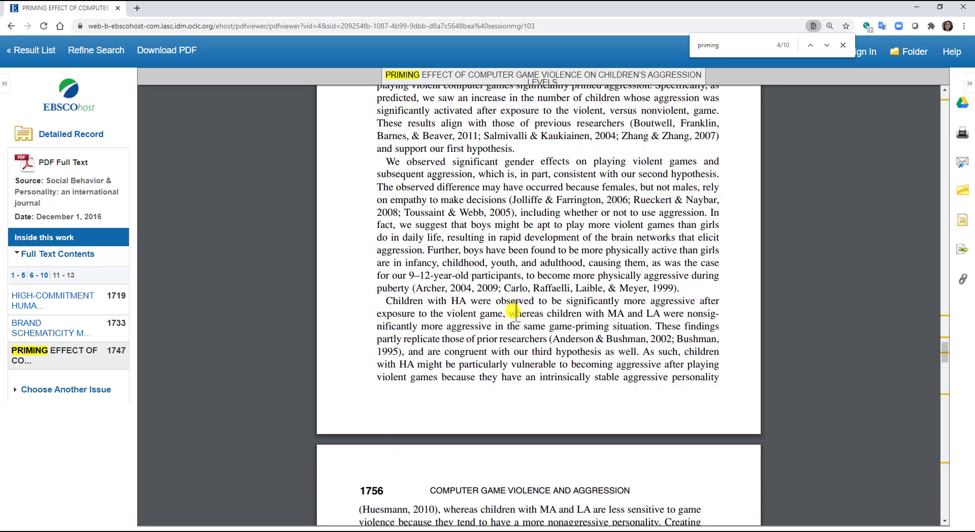
scroll(515, 312, "down", 2)
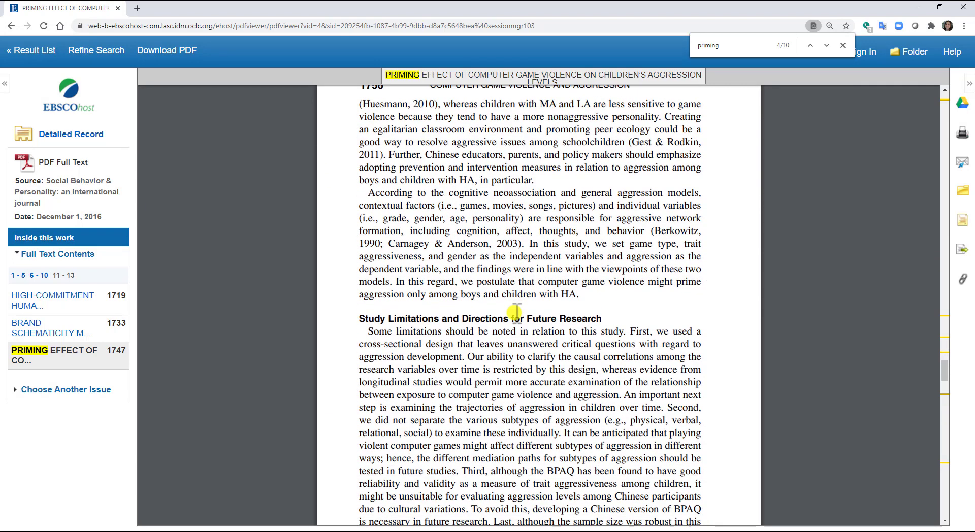
left_click(349, 268)
left_click_drag(385, 267, 528, 270)
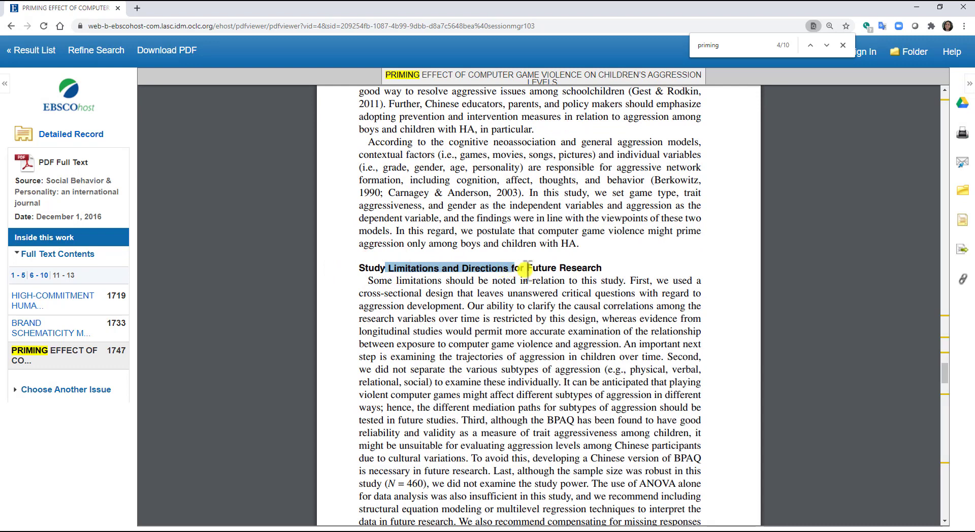
left_click(620, 332)
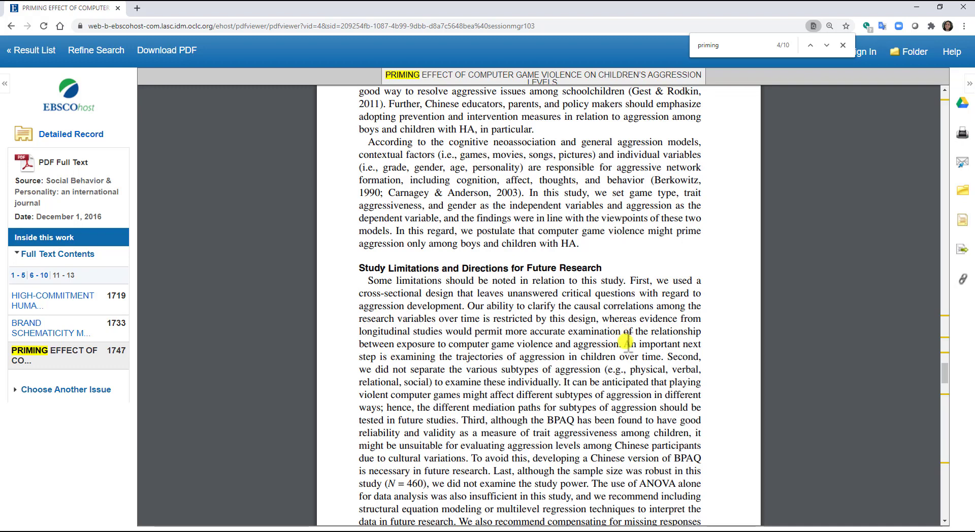
scroll(578, 428, "down", 2)
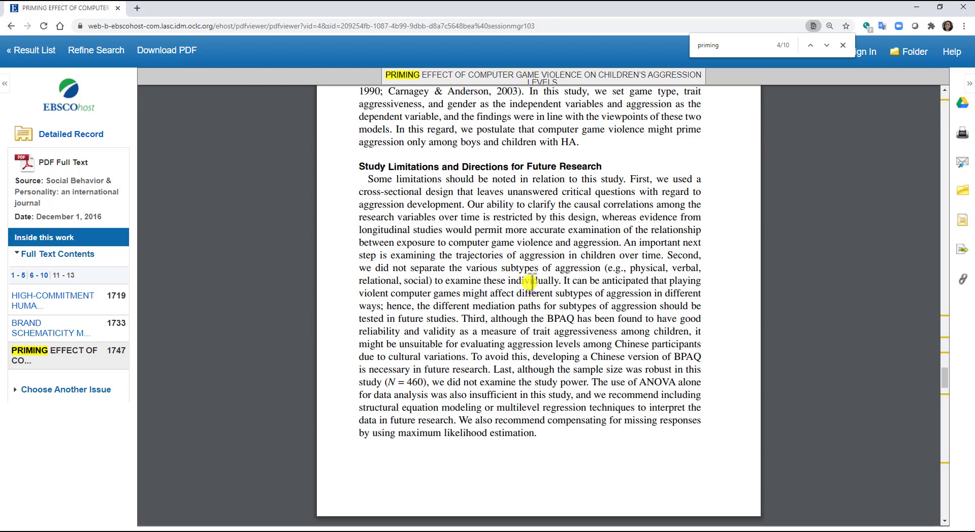
Look through the References list from page 1757 to the closing copyright notice
scroll(595, 282, "down", 5)
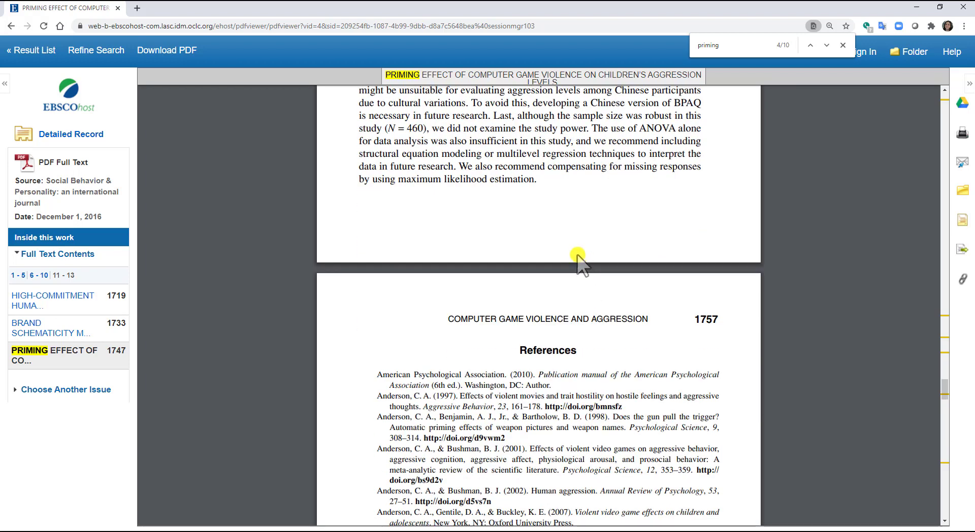
scroll(577, 260, "down", 3)
scroll(581, 264, "down", 2)
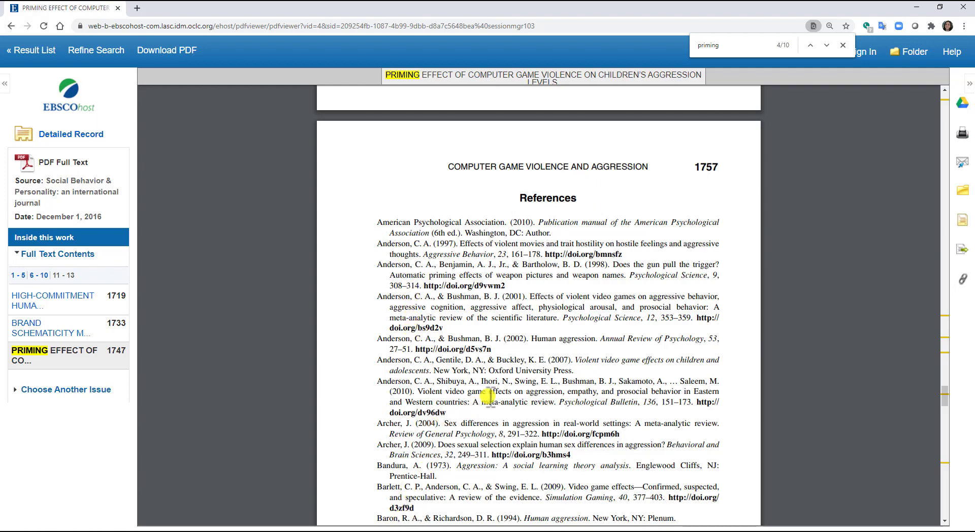
scroll(484, 390, "down", 10)
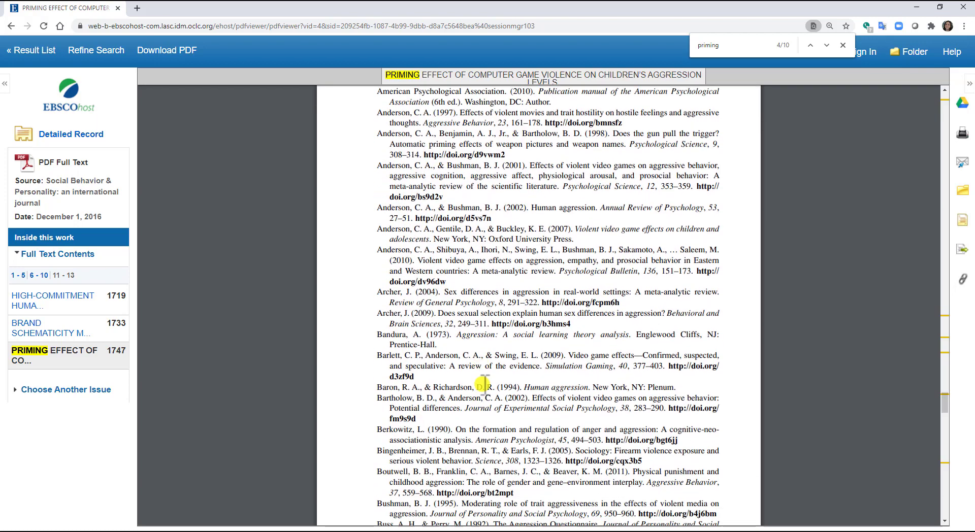
scroll(484, 391, "down", 10)
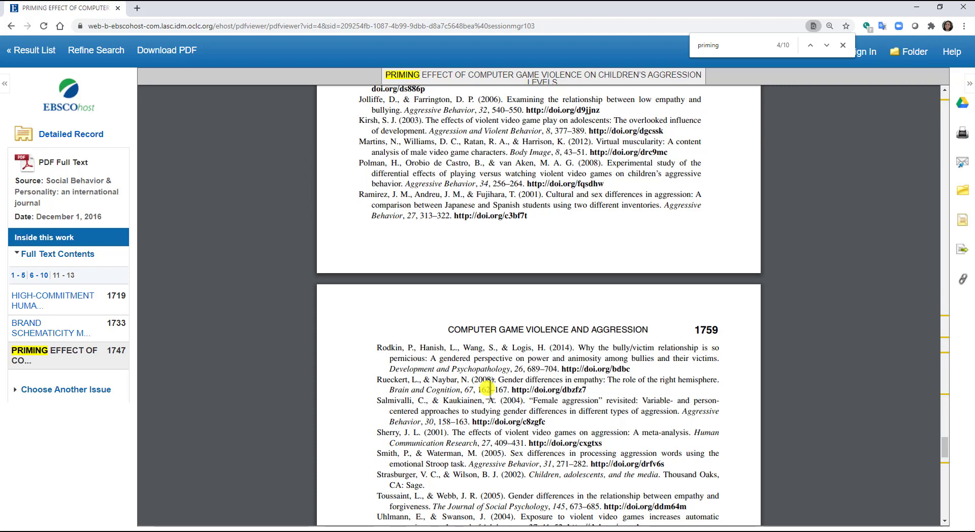
scroll(486, 389, "down", 2)
scroll(499, 385, "down", 3)
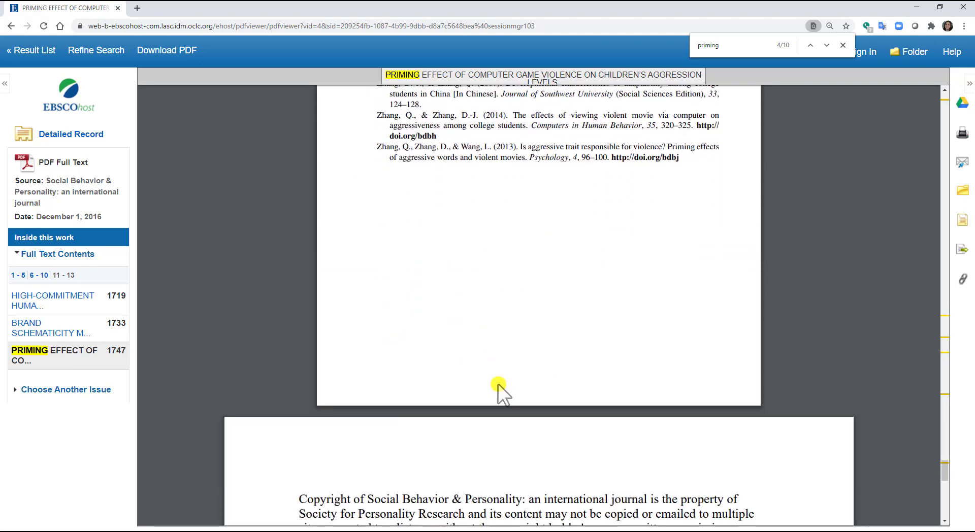
scroll(499, 385, "down", 3)
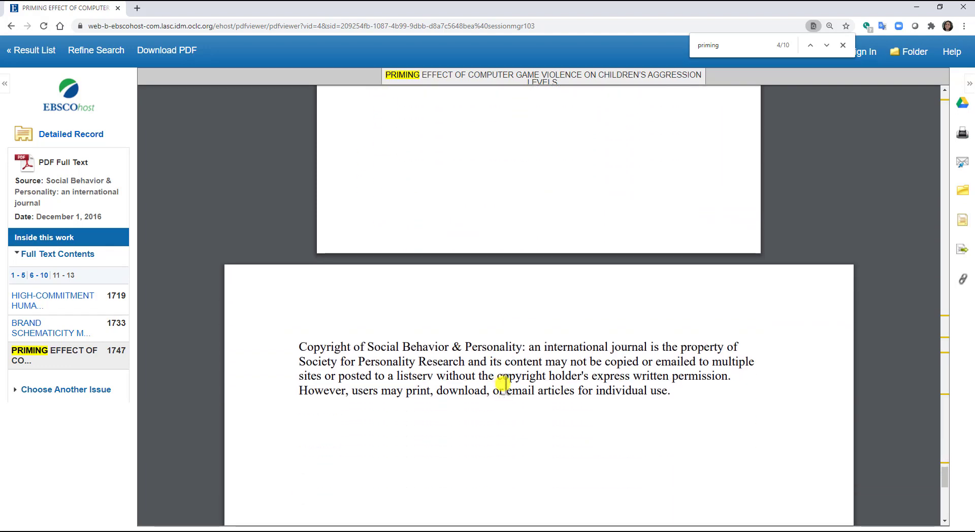
Return to page 1755 and review the opening paragraphs of the General Discussion
scroll(502, 384, "up", 5)
scroll(503, 385, "up", 20)
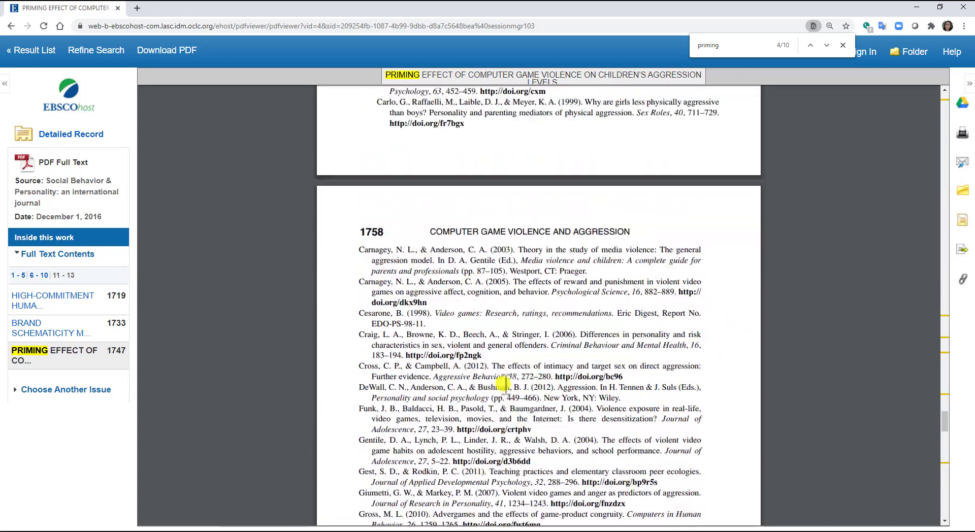
scroll(502, 384, "up", 12)
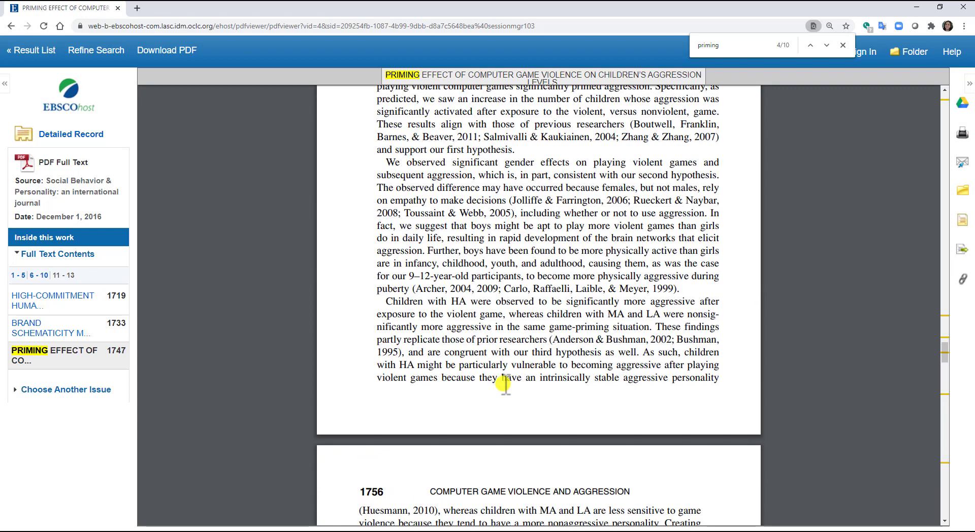
scroll(505, 384, "up", 10)
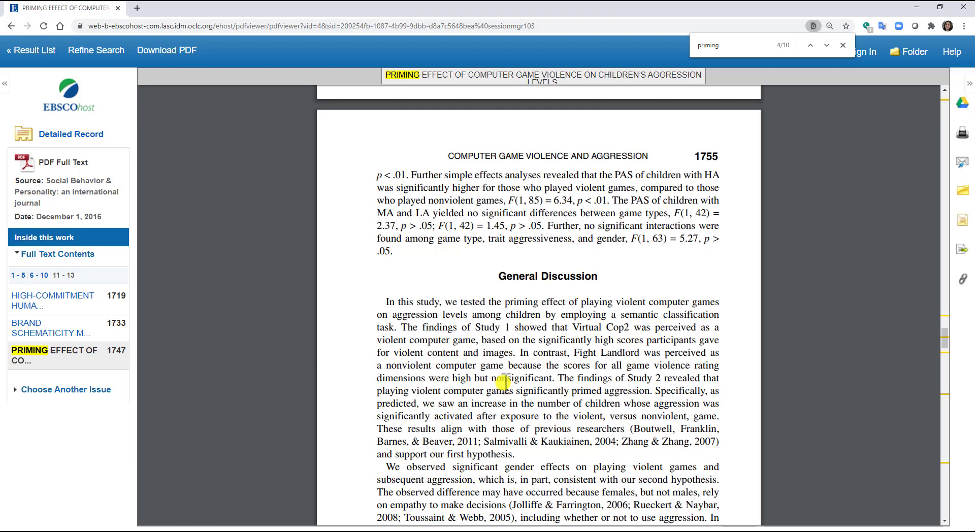
scroll(501, 382, "down", 1)
scroll(501, 381, "down", 1)
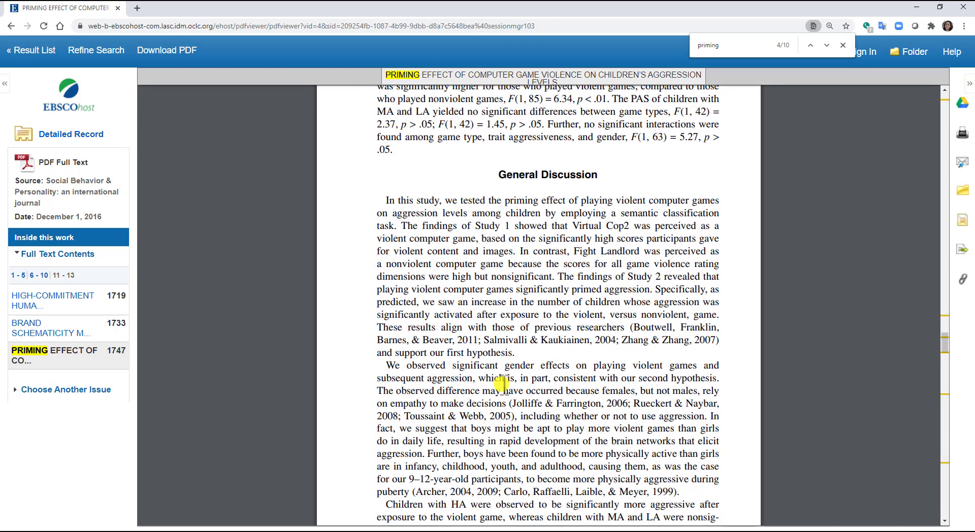
scroll(501, 383, "up", 2)
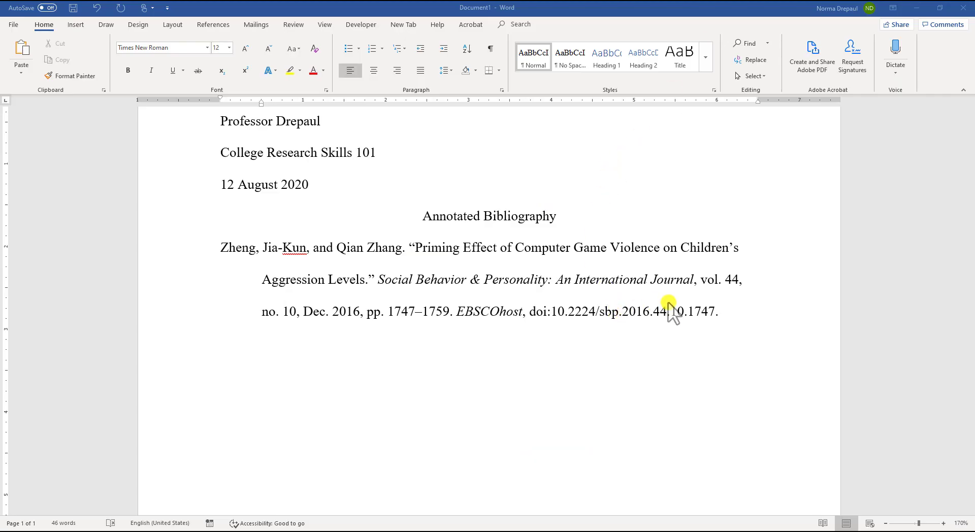
Switch to the Word document and add "This article discusses findings from two separate case" after the citation, correcting the spelling of "separate"
left_click(740, 311)
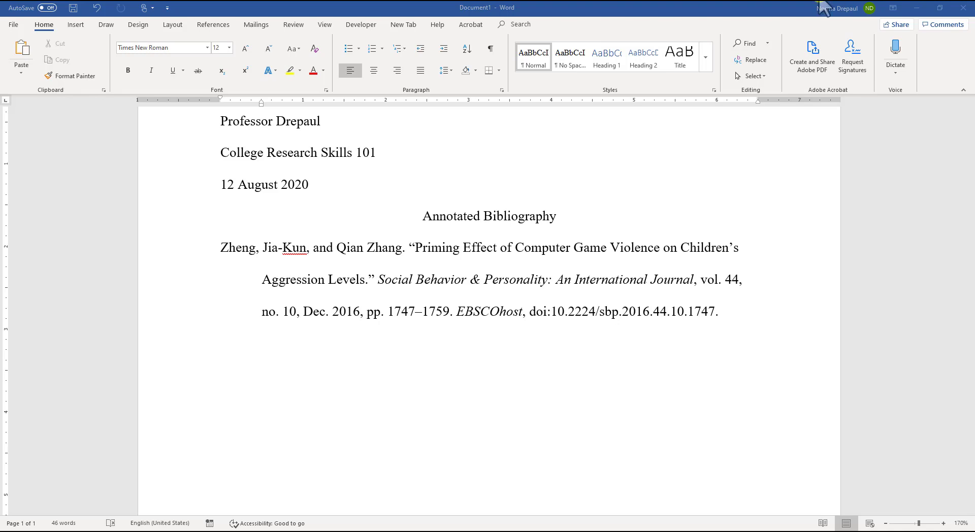
left_click(745, 310)
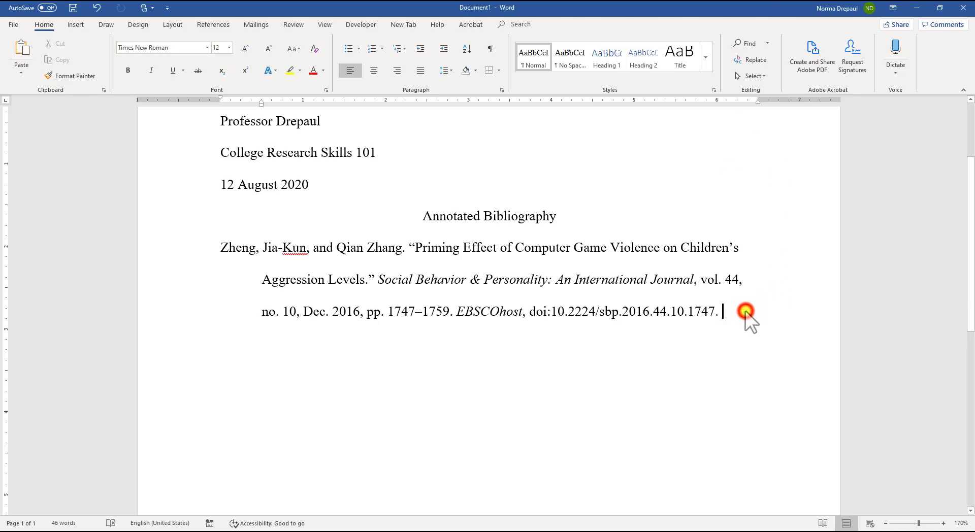
type("Thi")
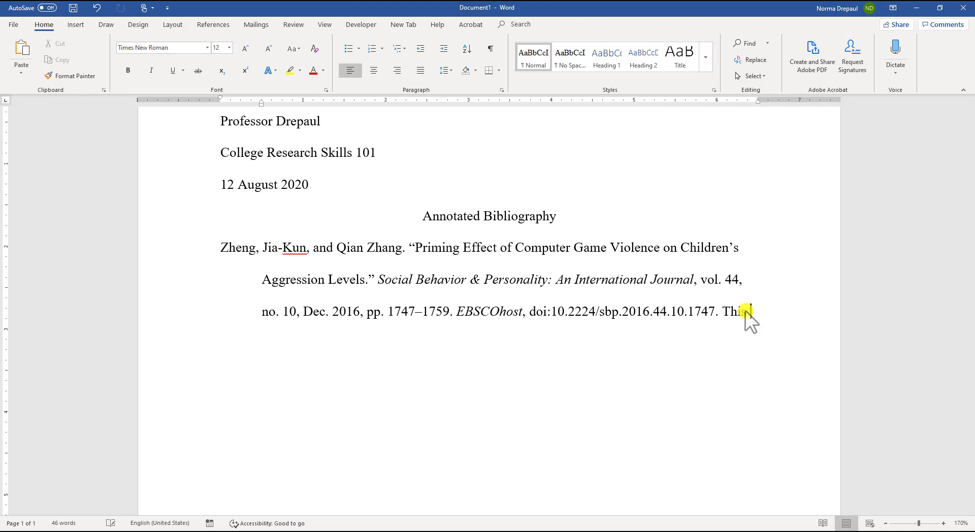
type("s article ")
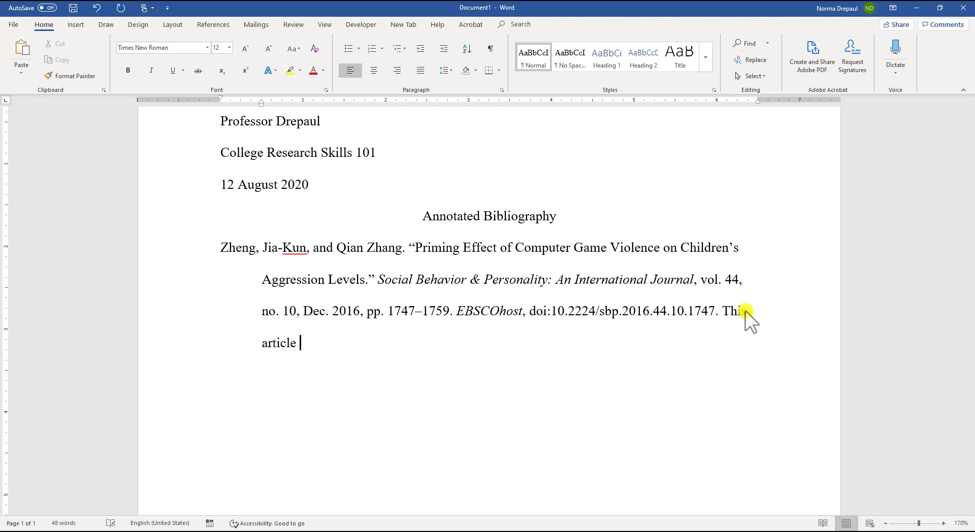
type("discusses findings from")
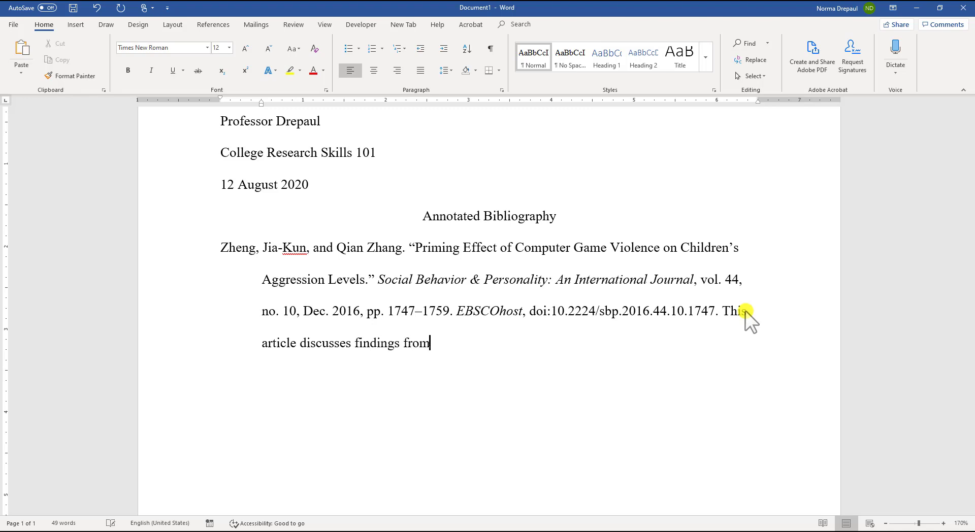
type(" two seprate case")
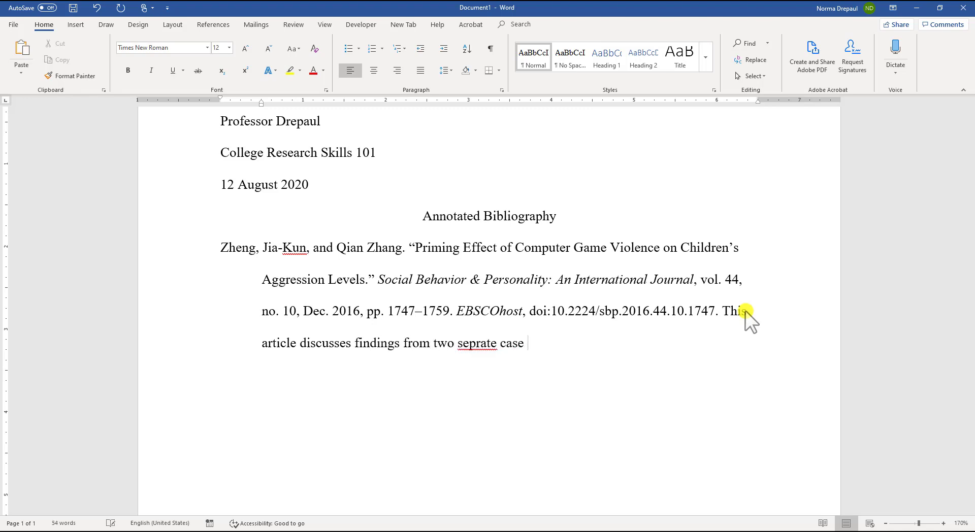
right_click(487, 344)
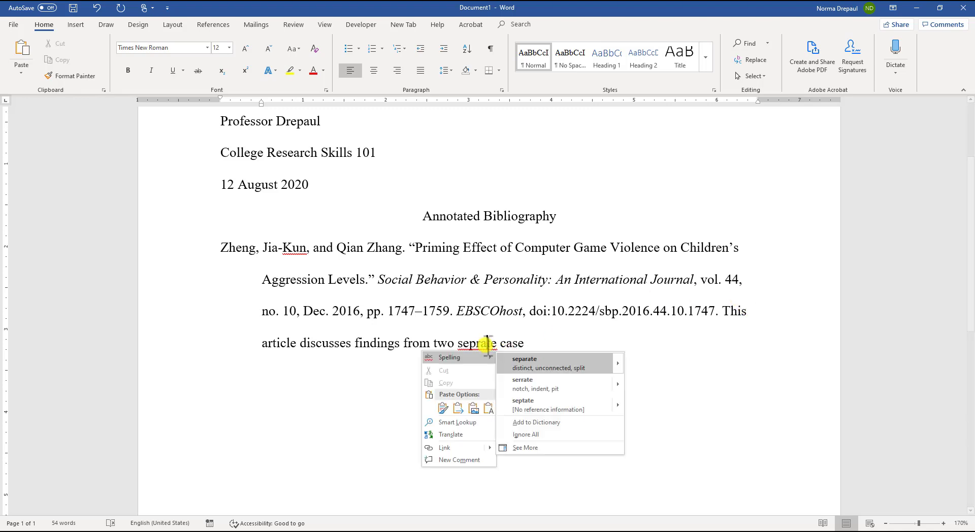
left_click(551, 360)
Continue the annotation's first sentence with the word "studies", removing the trial wording "in which" after it
left_click(546, 344)
type("s")
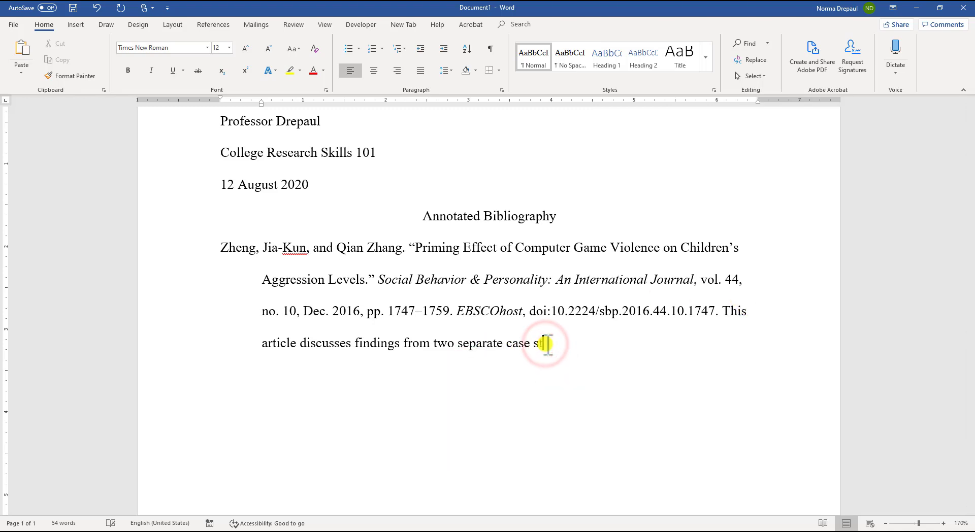
type("tudies in which")
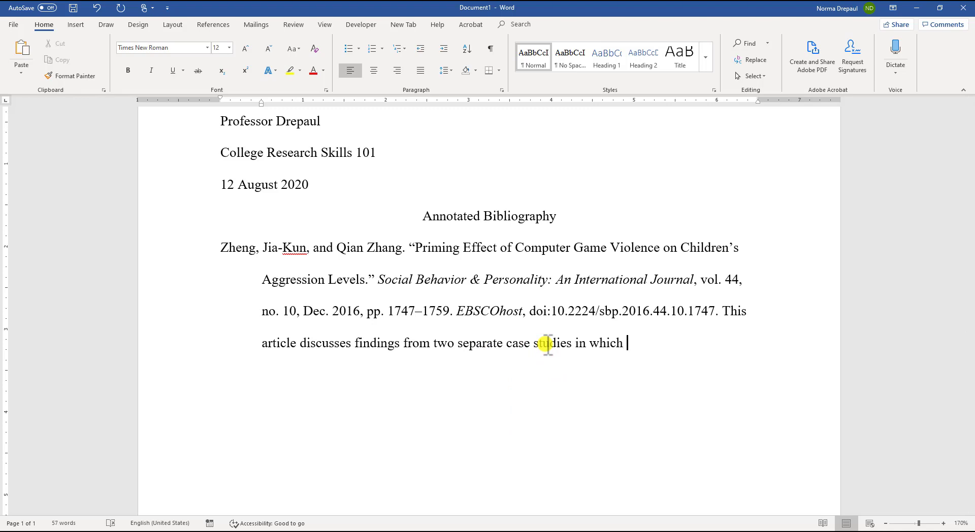
key("BackSpace")
key("BackSpace")
key("BackSpace")
key("BackSpace")
key("BackSpace")
key("BackSpace")
key("BackSpace")
key("BackSpace")
key("BackSpace")
key("BackSpace")
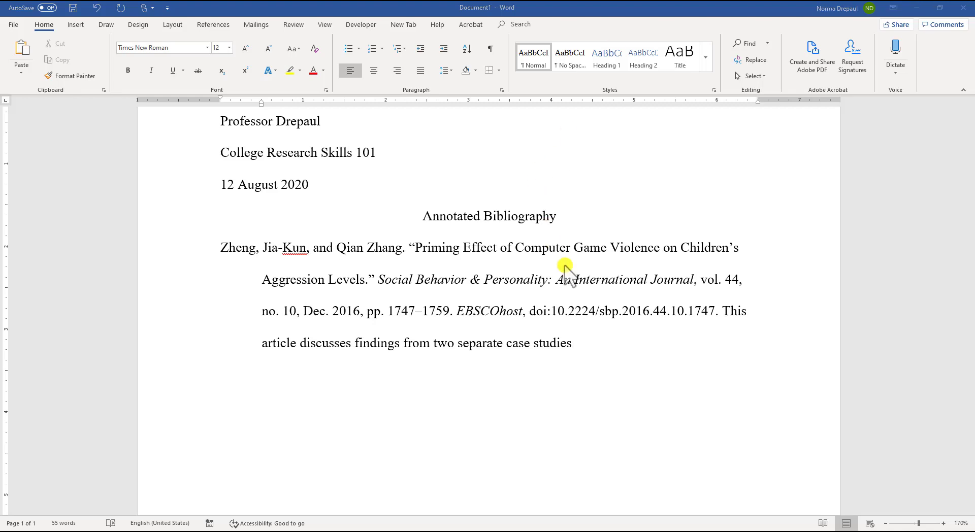
Extend the sentence with "that explore the priming effect of violent video games", keeping a space after "studies"
left_click(599, 341)
type("that")
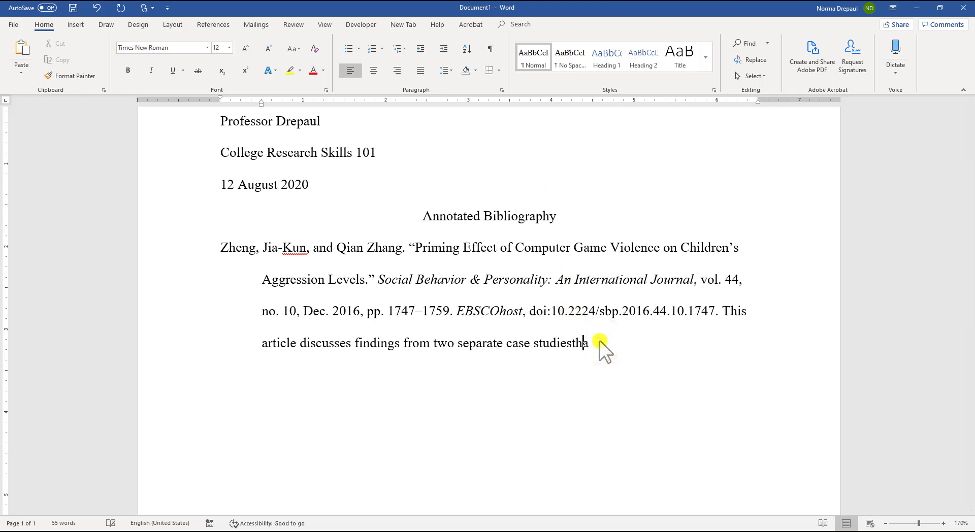
key("BackSpace")
key("BackSpace")
key("BackSpace")
key("BackSpace")
type("that explore the primi")
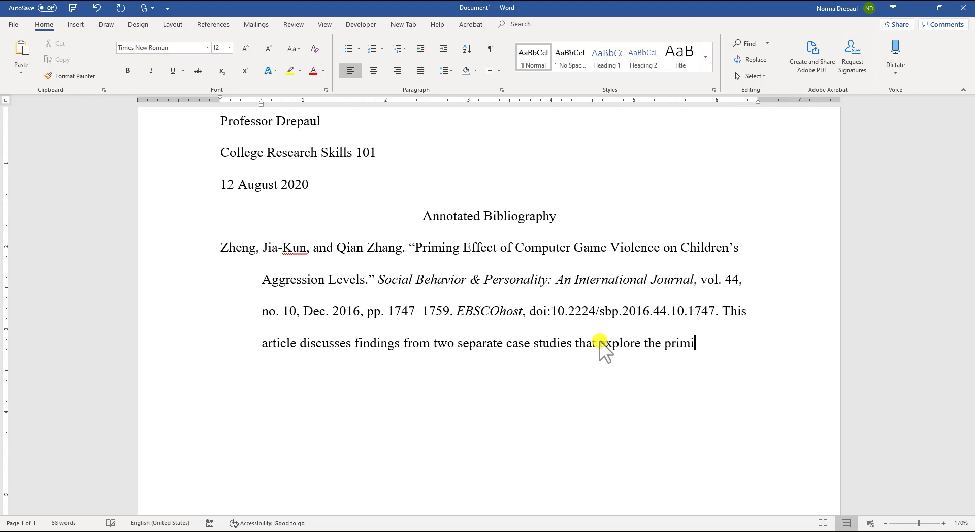
type("ng effect of ")
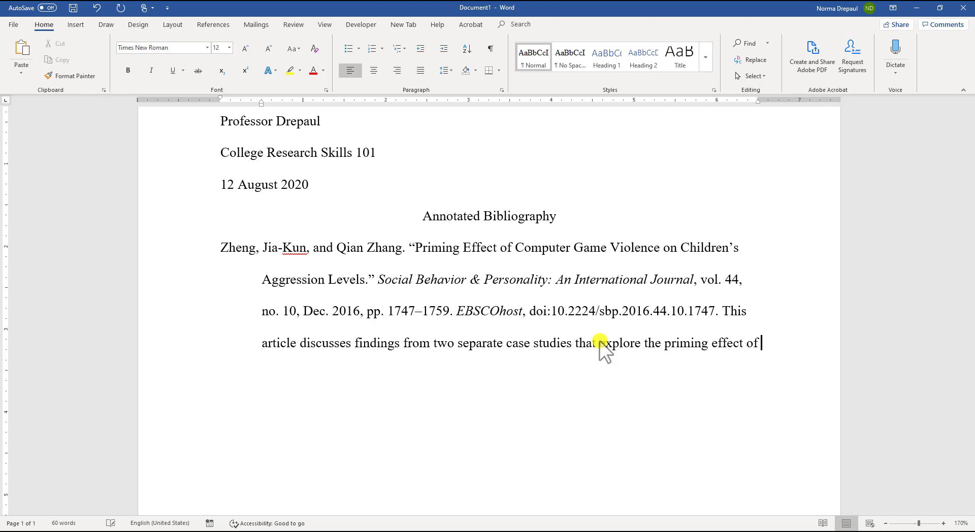
type("violent video games ")
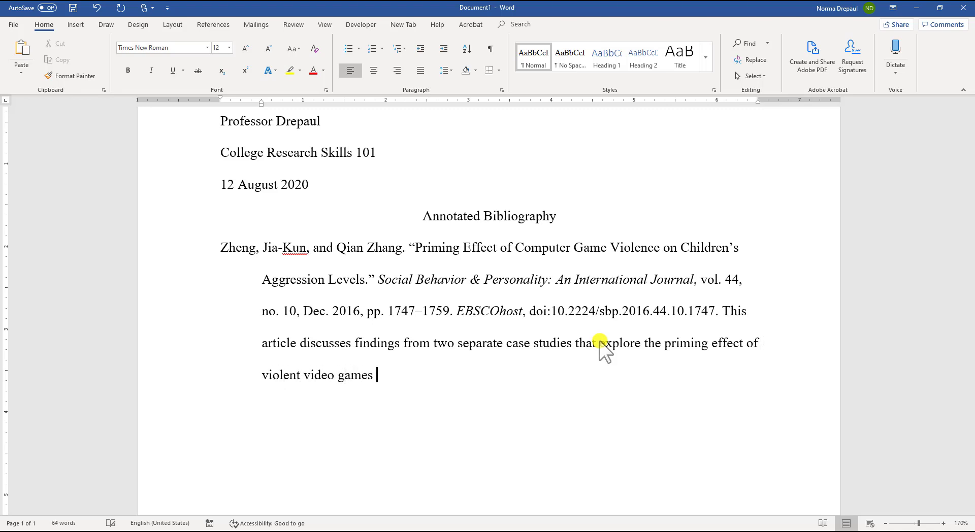
Finish the annotation's first sentence with "on children."
type("on sh")
key("BackSpace")
key("BackSpace")
key("BackSpace")
type("chil")
key("BackSpace")
type("ildren.")
Start the annotation's second sentence with "This article uses a"
type("This art")
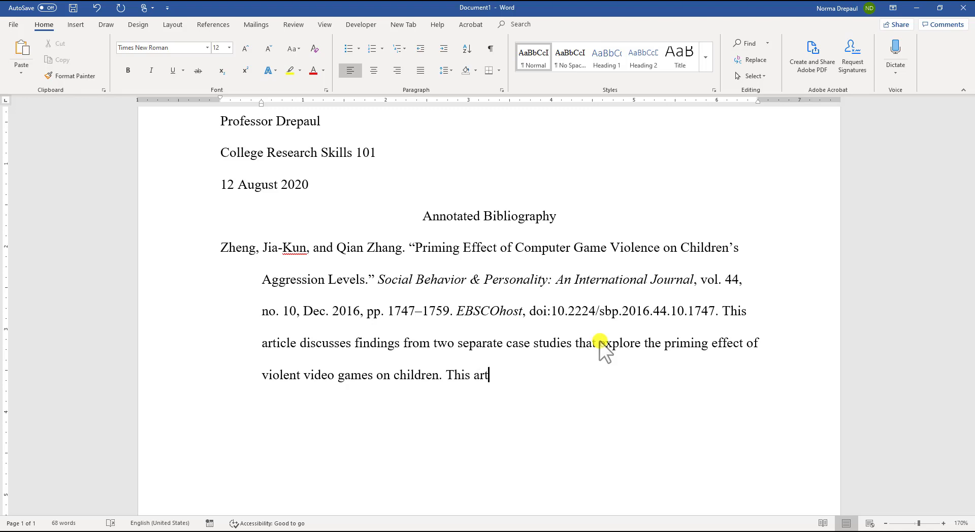
key("BackSpace")
key("BackSpace")
key("BackSpace")
key("BackSpace")
key("BackSpace")
key("BackSpace")
key("BackSpace")
key("BackSpace")
type("This article")
key("BackSpace")
key("BackSpace")
key("BackSpace")
key("BackSpace")
type("t")
key("BackSpace")
key("BackSpace")
key("BackSpace")
type("ticle uses a")
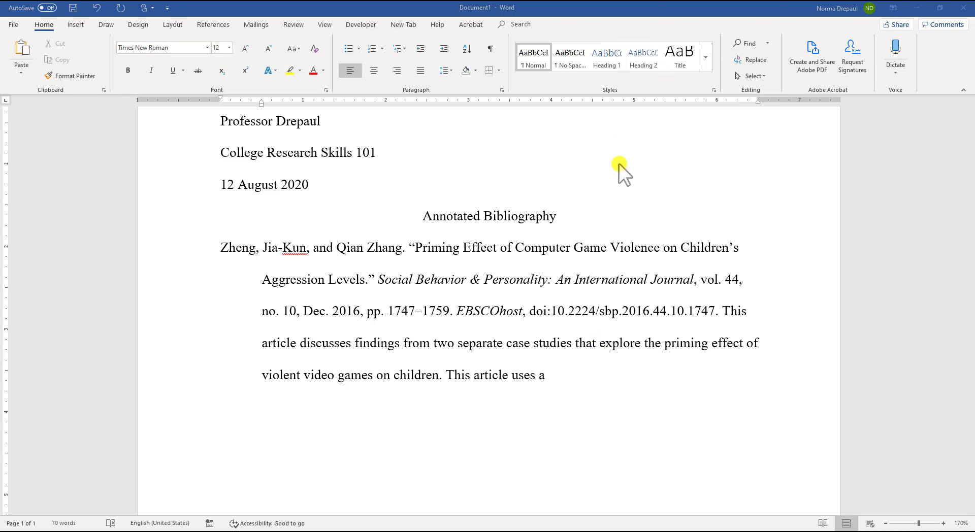
Continue the annotation's second sentence with "likert scale to measure the effects of video games"
left_click(575, 374)
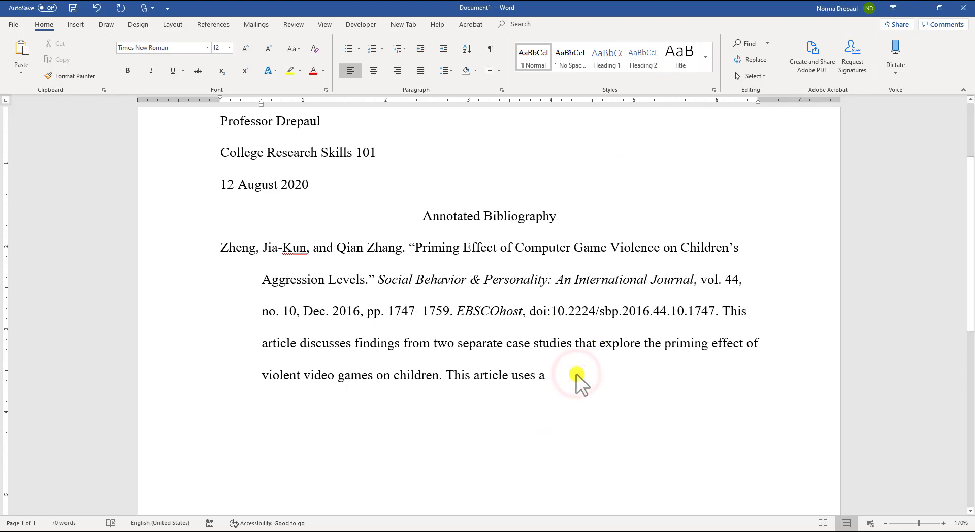
type("likert sca")
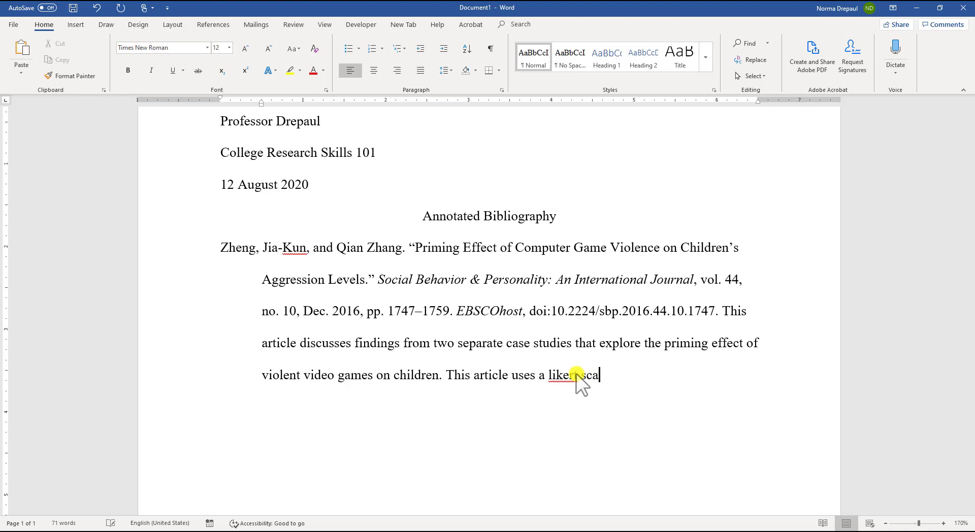
type("le to mea sure the ")
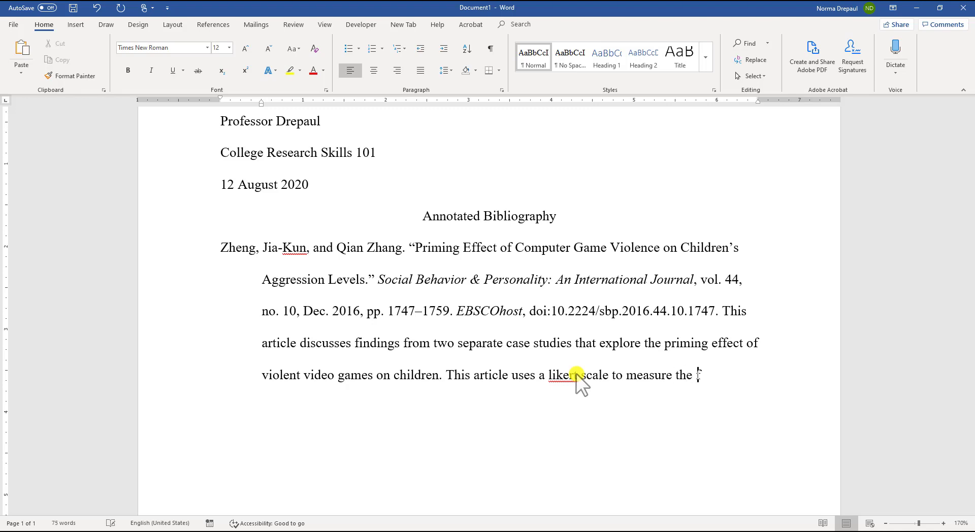
type("effects of video game")
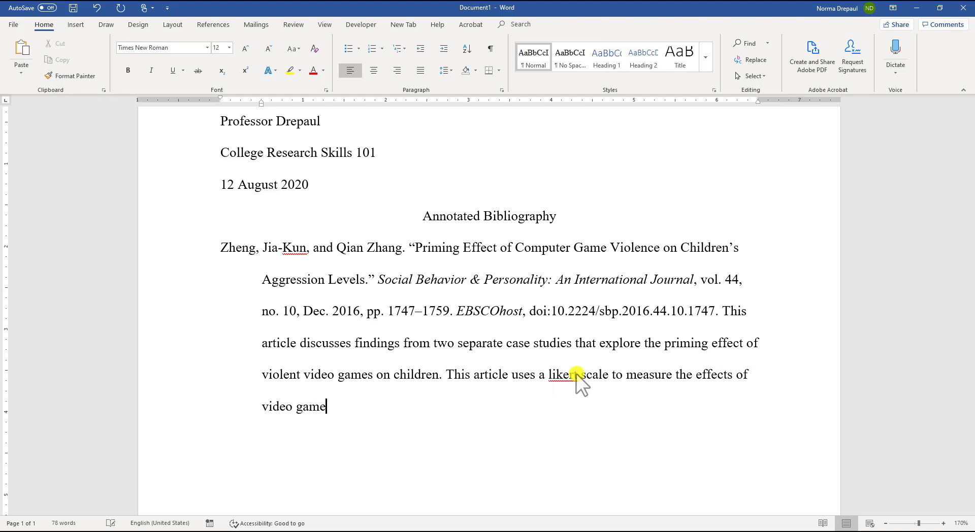
type("s")
Correct the spelling of "likert" to "Likert" in the second sentence
right_click(570, 374)
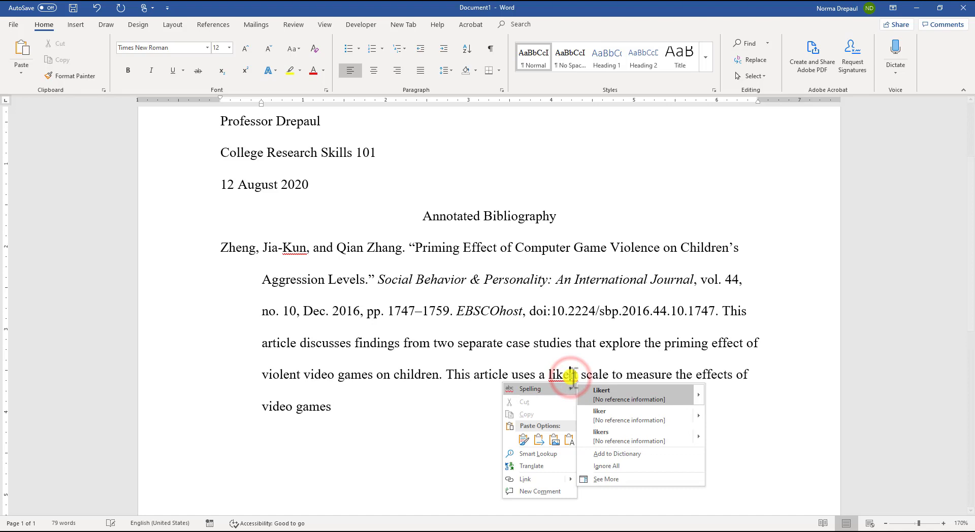
left_click(589, 395)
double_click(559, 375)
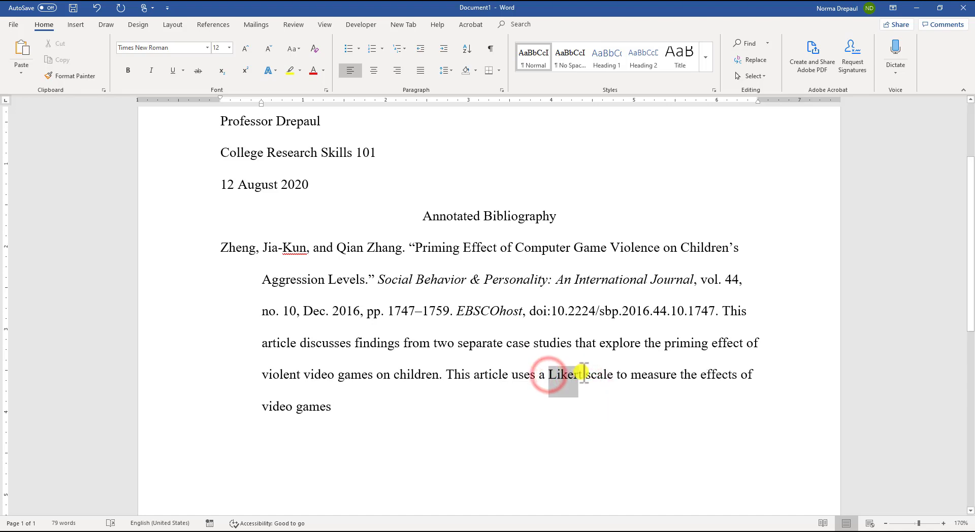
Extend the second sentence with "which is a reliable and respectable method of conducting research with children"
left_click(442, 416)
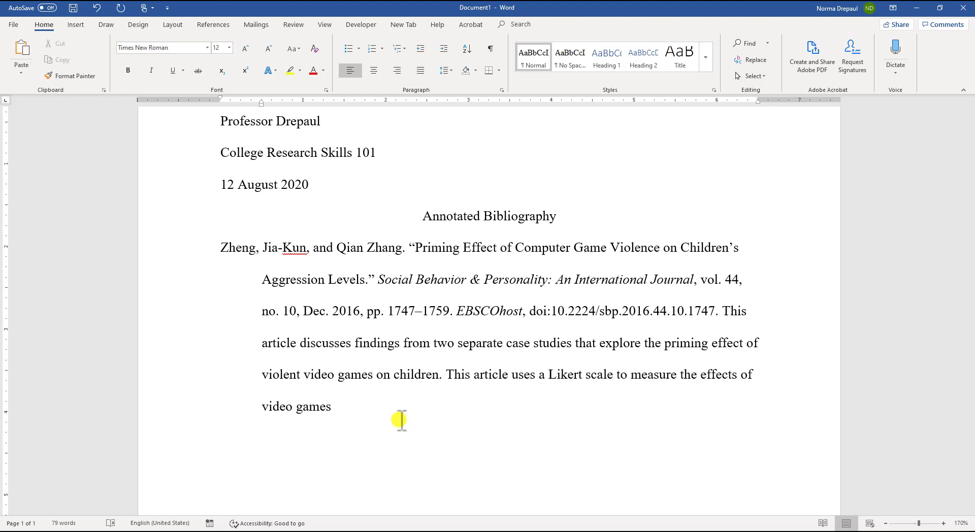
type("which is a reliable and re")
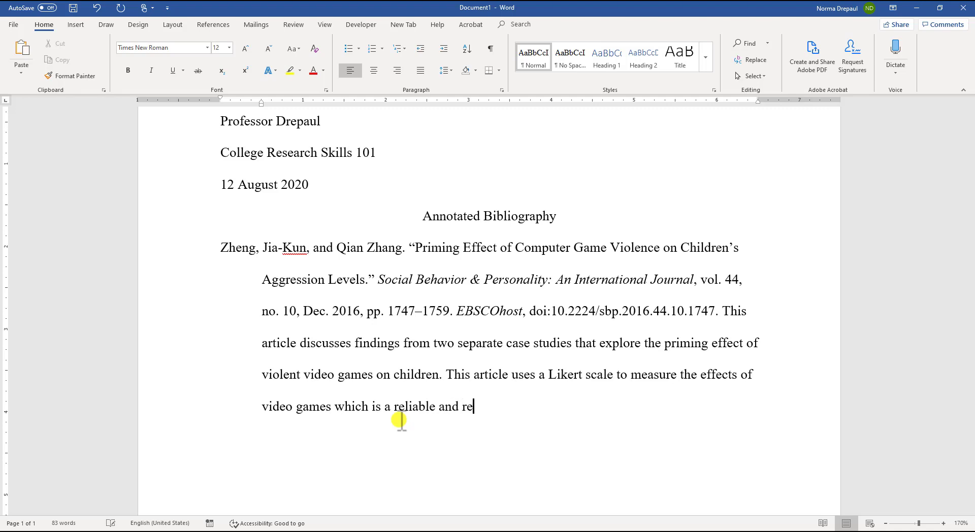
type("spectable method of c")
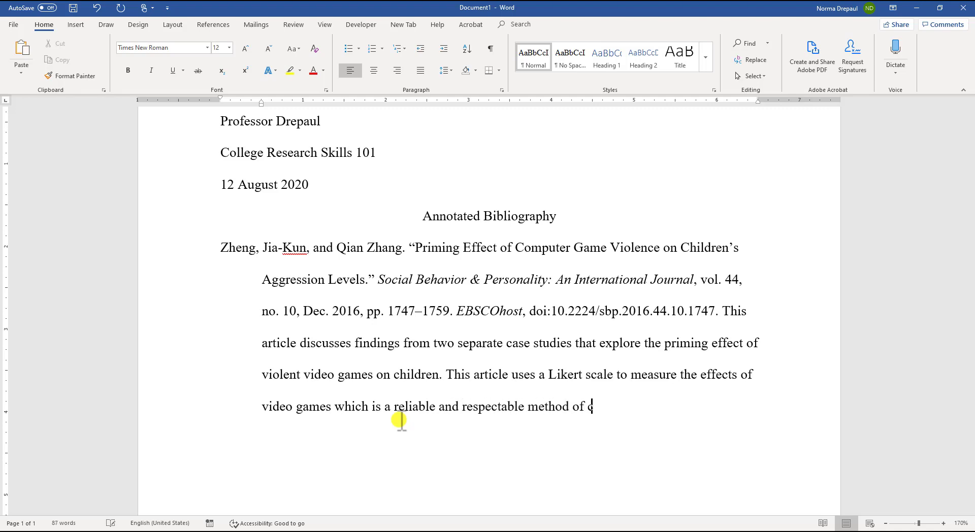
type("onducting research with c")
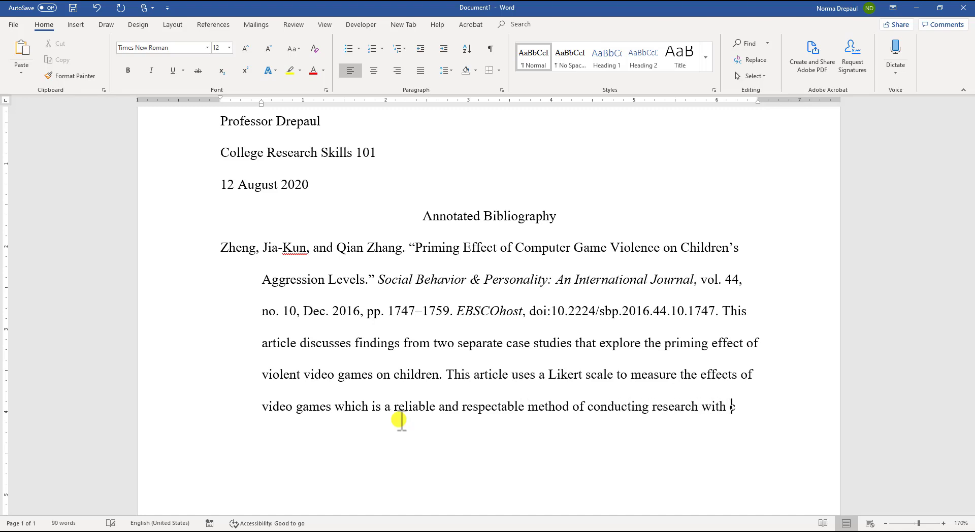
type("hildren")
End the second sentence with a period and start the third with "The authors used a wide range of evidence from other respected sources,"
type(".  The ")
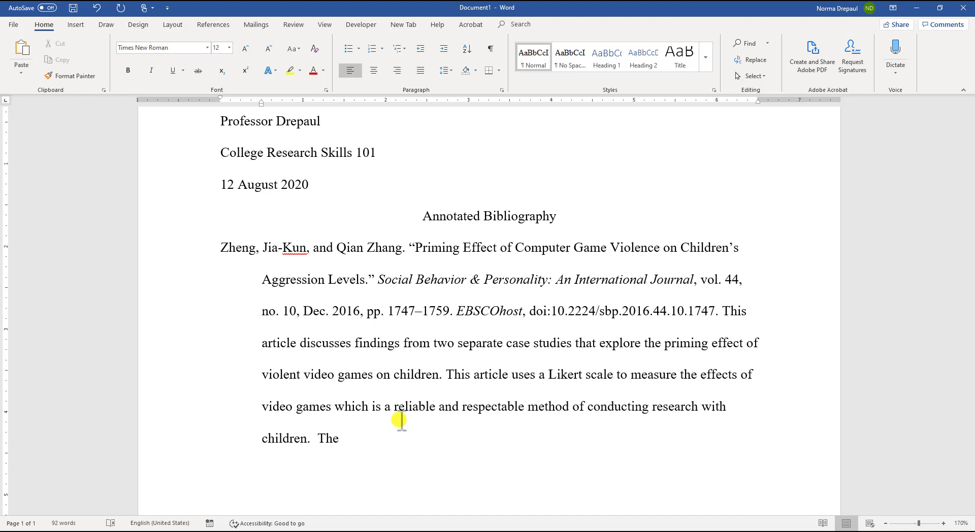
type("sch")
key("BackSpace")
type("cho")
key("BackSpace")
key("BackSpace")
key("BackSpace")
key("BackSpace")
type("authors used a wide ra")
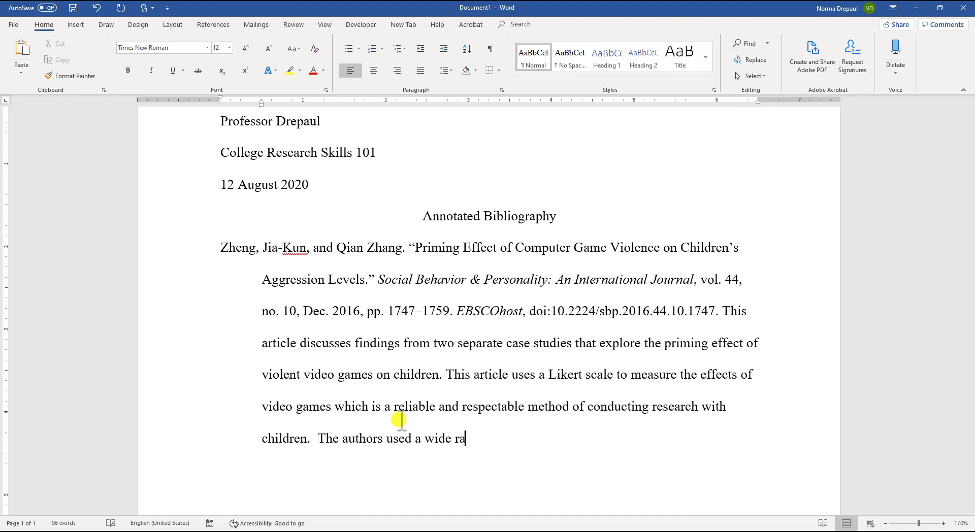
type("nge of evidence from")
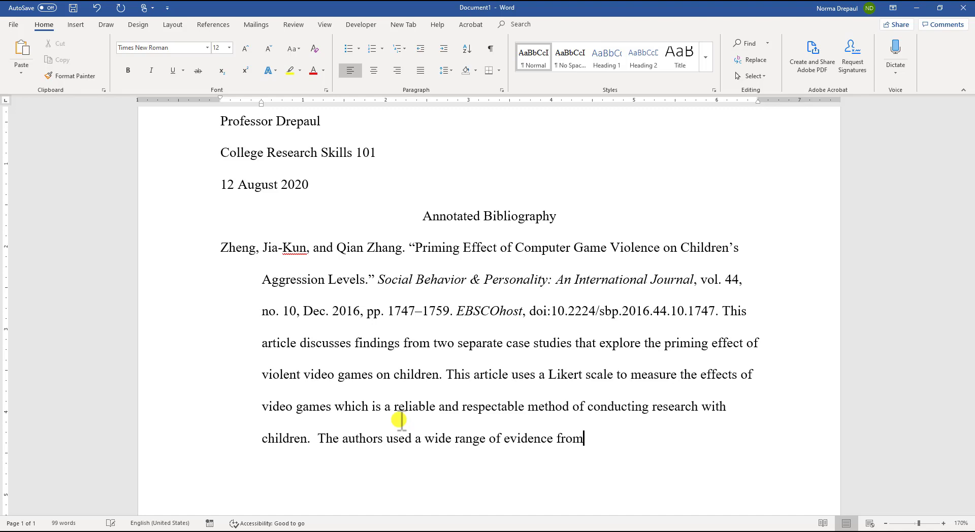
type(" other respected sour")
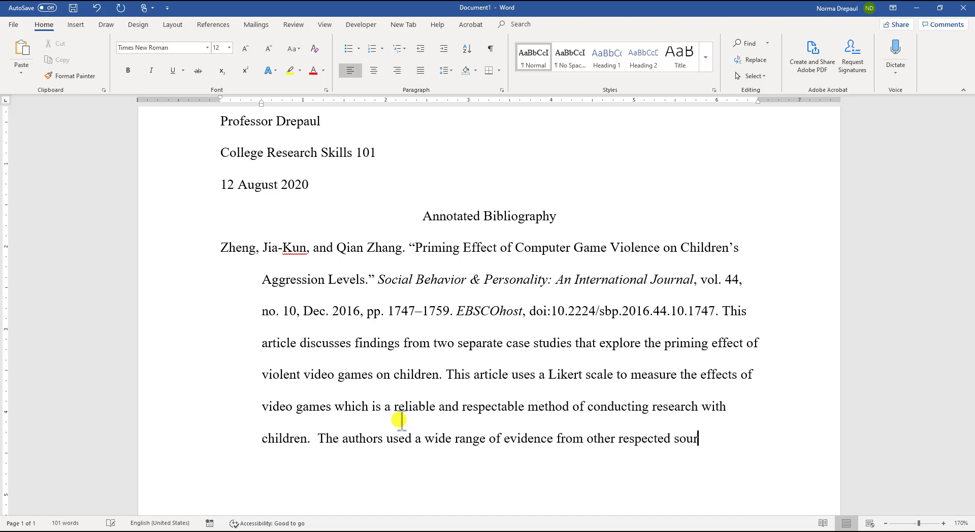
type("ces, a")
key("BackSpace")
Finish the third sentence with "cited their information respectively, and used fairly current sources.", correcting the misspelled "farily" to "fairly"
type("cited ")
type("their ")
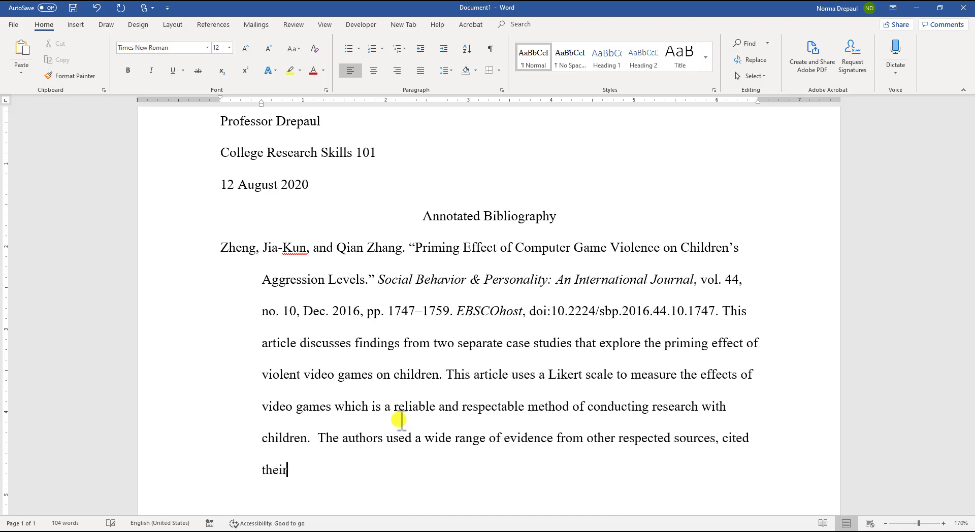
type("information respect")
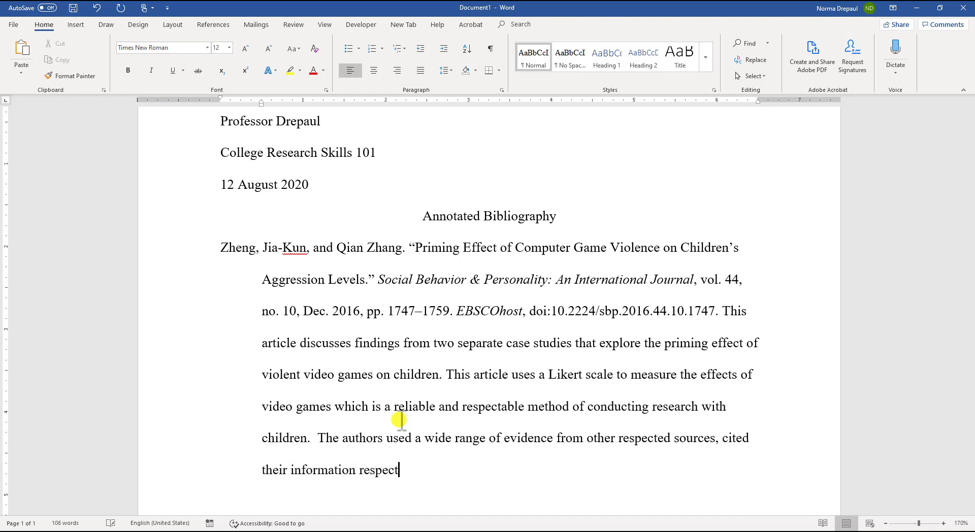
type("ively, and ")
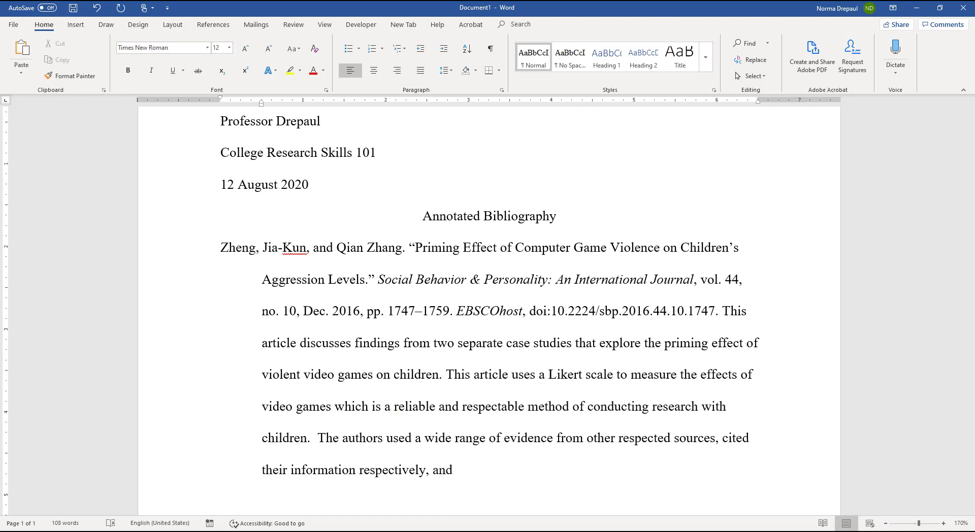
type("used farily current ")
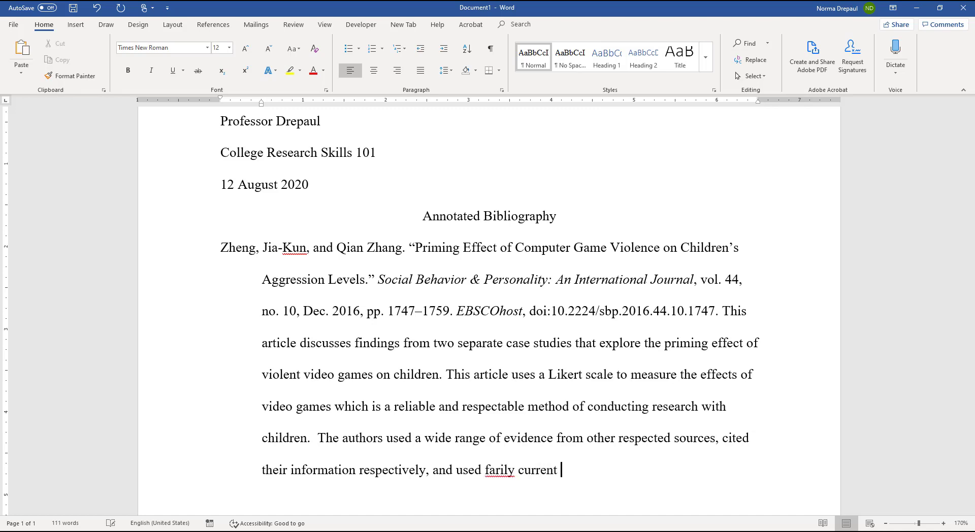
type("sources.")
right_click(491, 471)
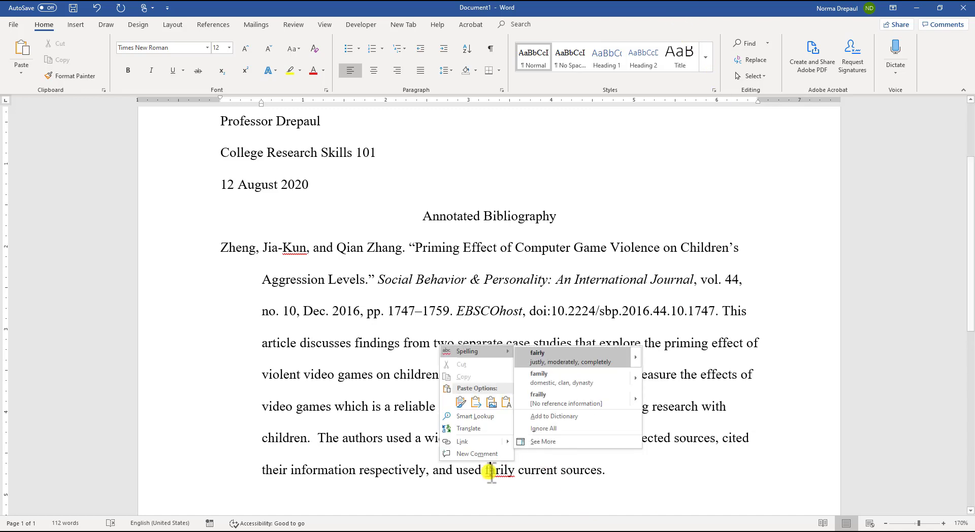
left_click(546, 356)
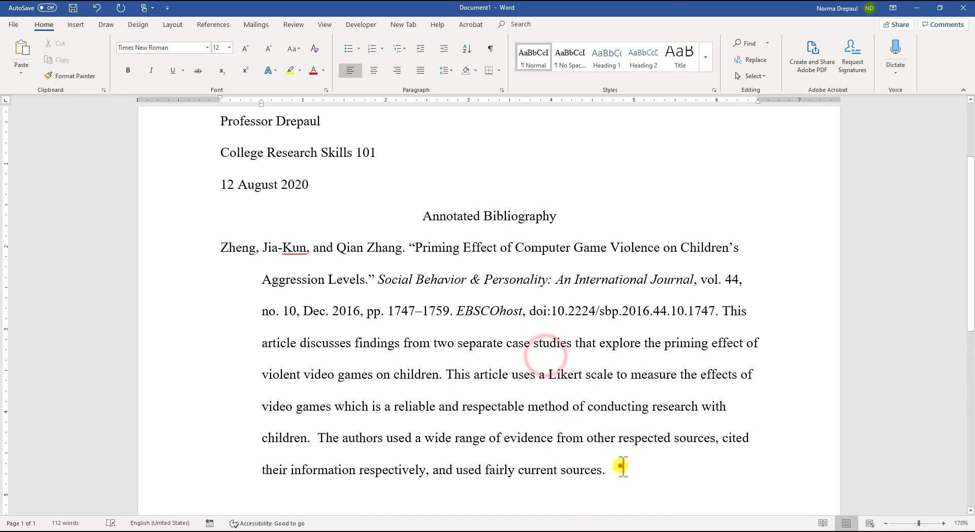
Add the fourth sentence "The information from this article coincides with finings from other sources in my research."
left_click(621, 466)
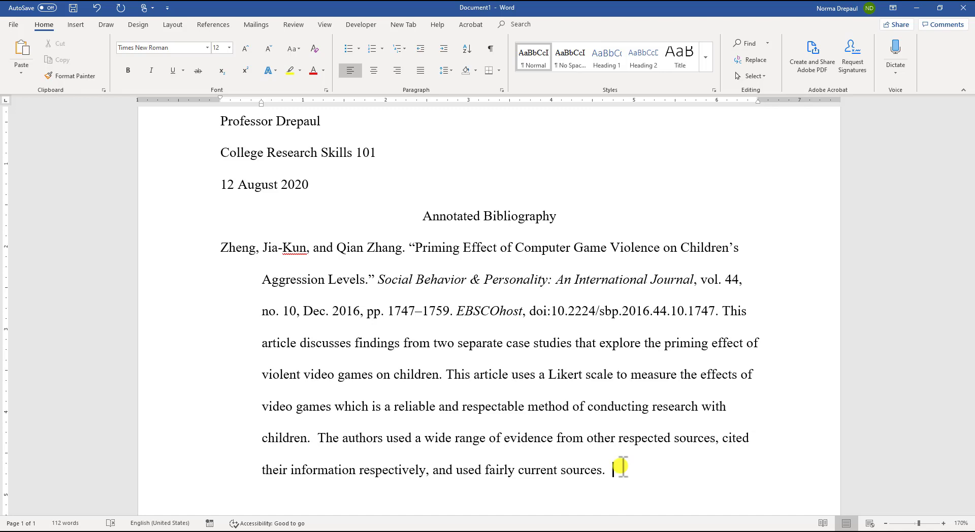
type("The information fr")
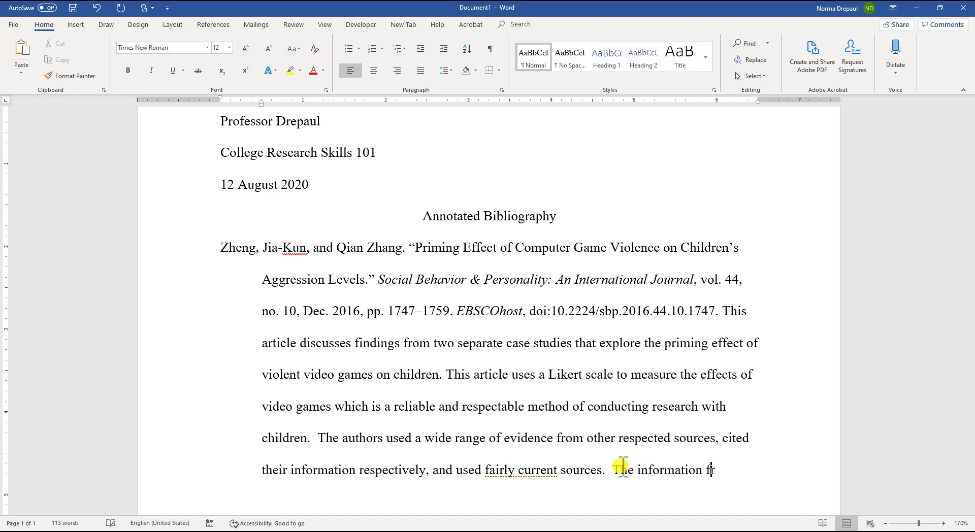
type("om this ")
type("article c")
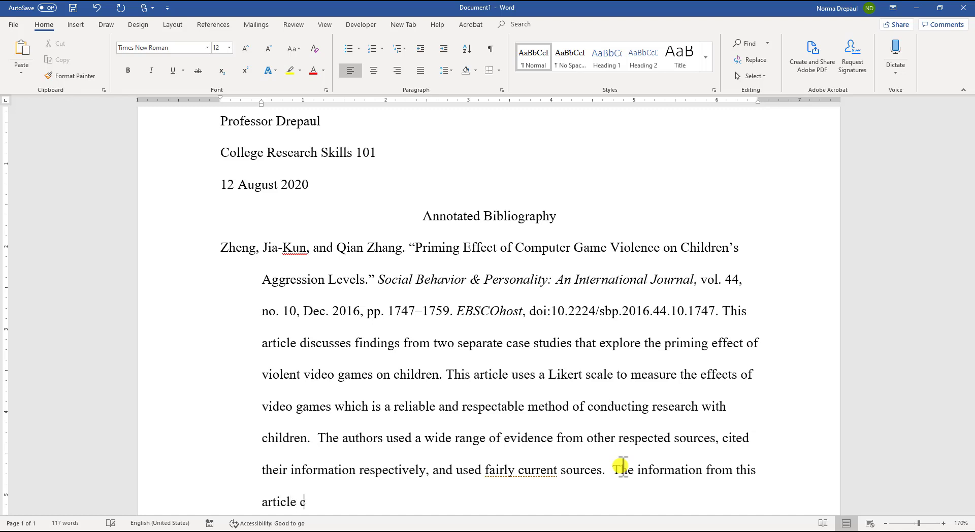
type("oincides with finings")
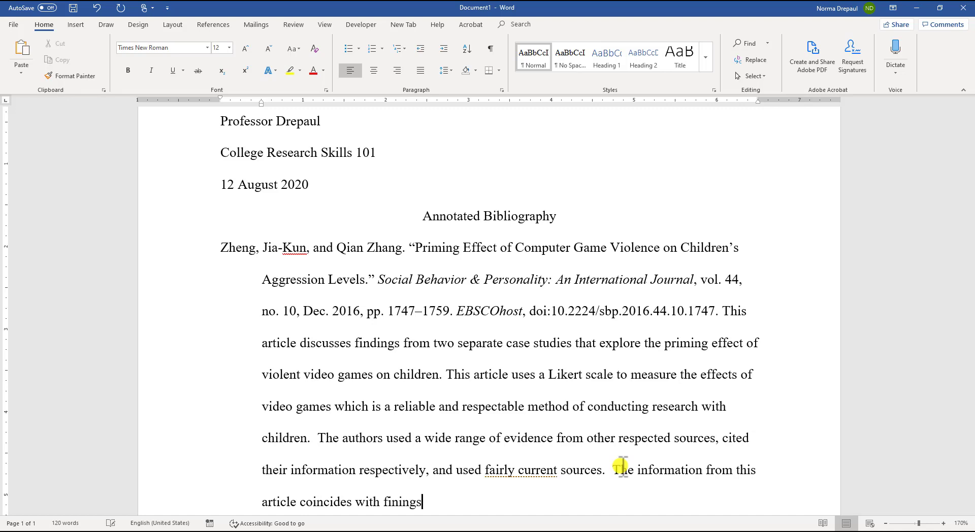
type(" from other")
scroll(634, 447, "down", 3)
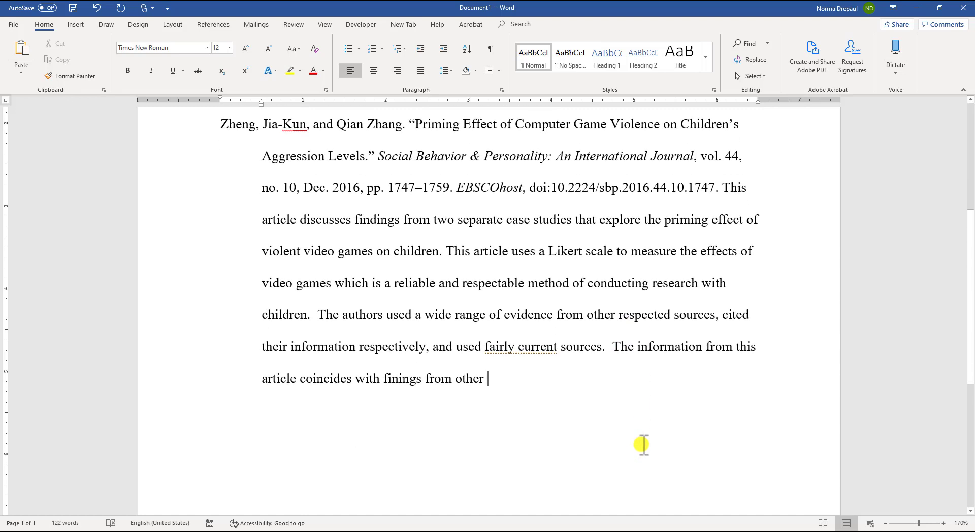
type("sources in my")
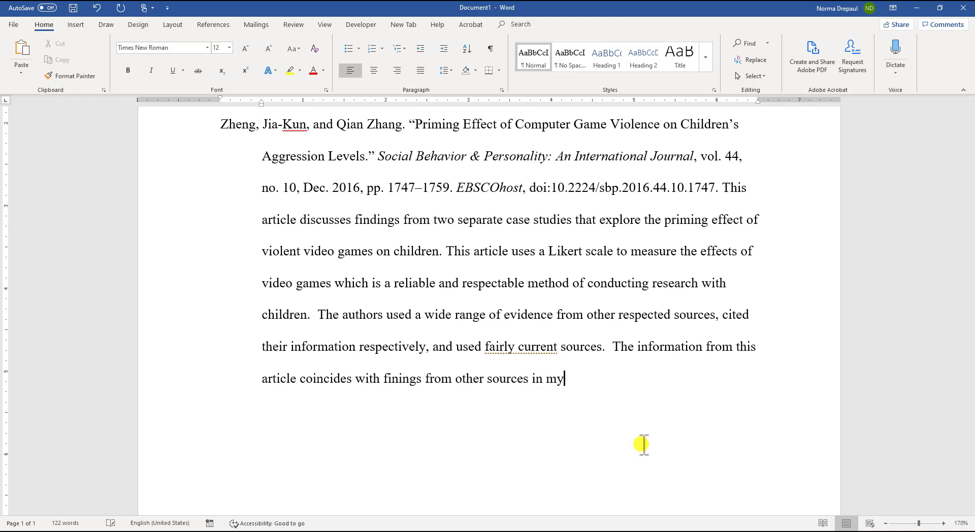
type(" research.")
key("BackSpace")
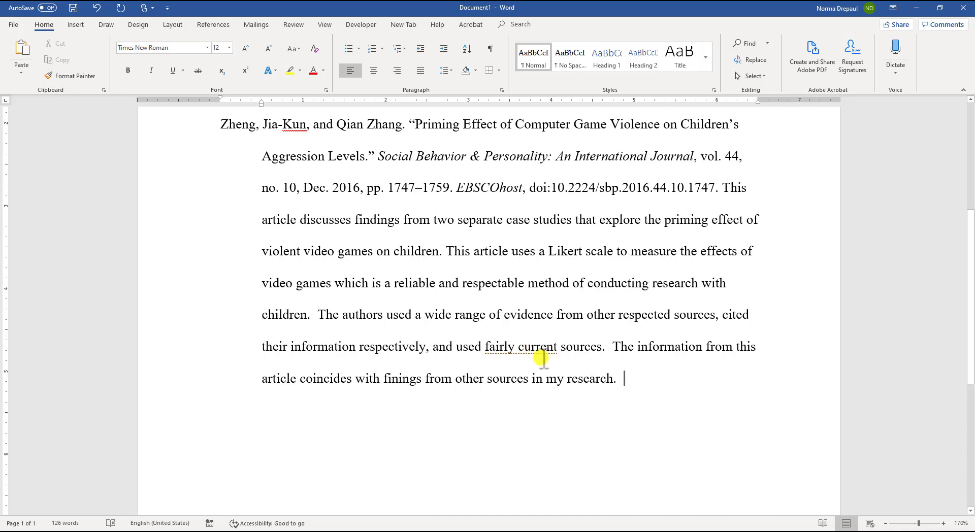
left_click_drag(614, 347, 624, 385)
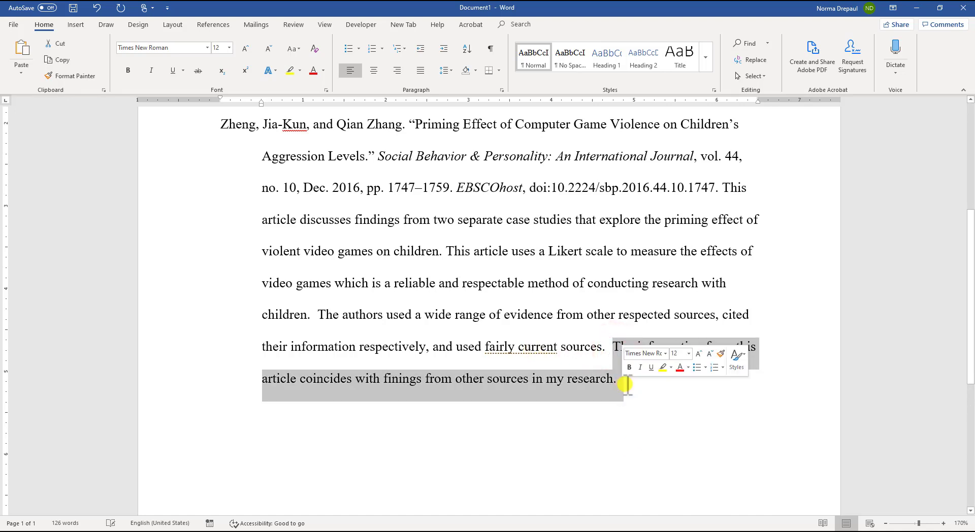
left_click(629, 380)
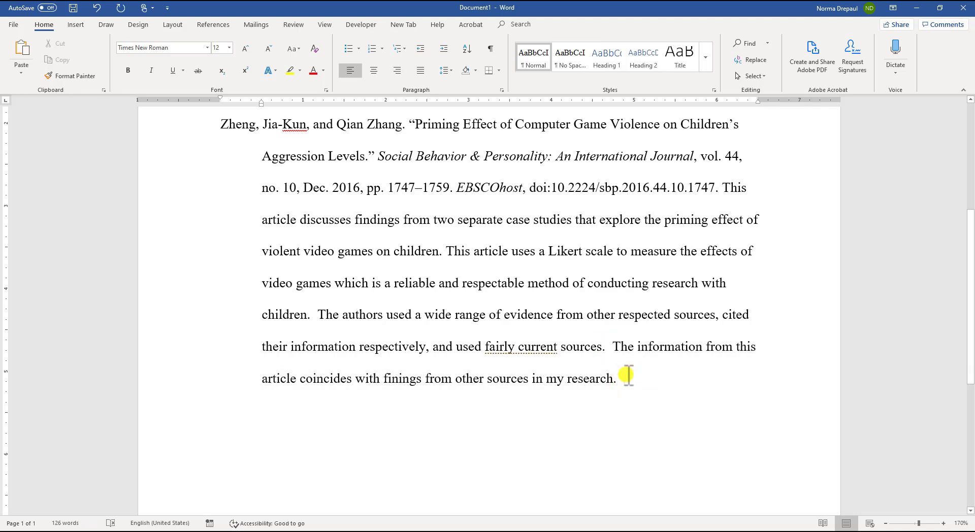
type("This a")
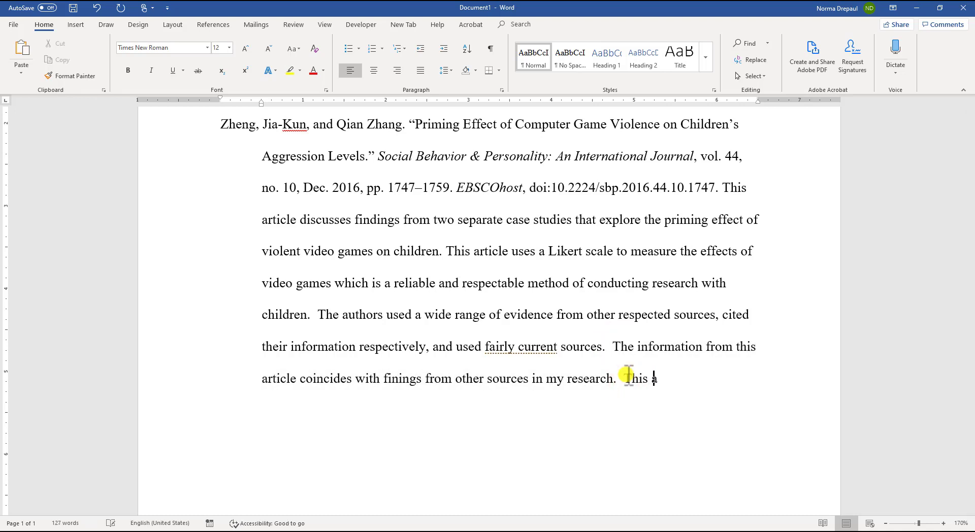
type("rticle supports")
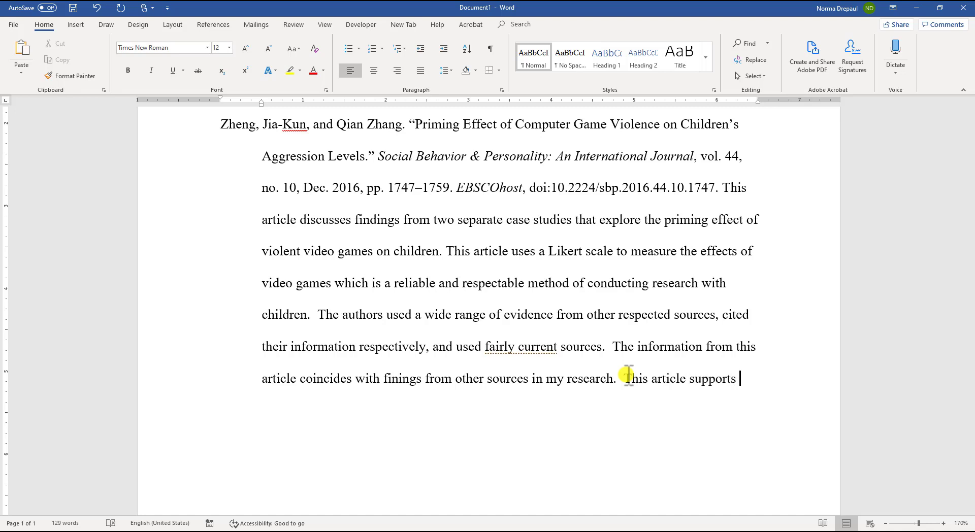
key("BackSpace")
key("BackSpace")
key("BackSpace")
key("BackSpace")
key("BackSpace")
key("BackSpace")
key("BackSpace")
key("BackSpace")
key("BackSpace")
key("BackSpace")
key("BackSpace")
key("BackSpace")
key("BackSpace")
key("BackSpace")
key("BackSpace")
key("BackSpace")
key("BackSpace")
key("BackSpace")
key("BackSpace")
key("BackSpace")
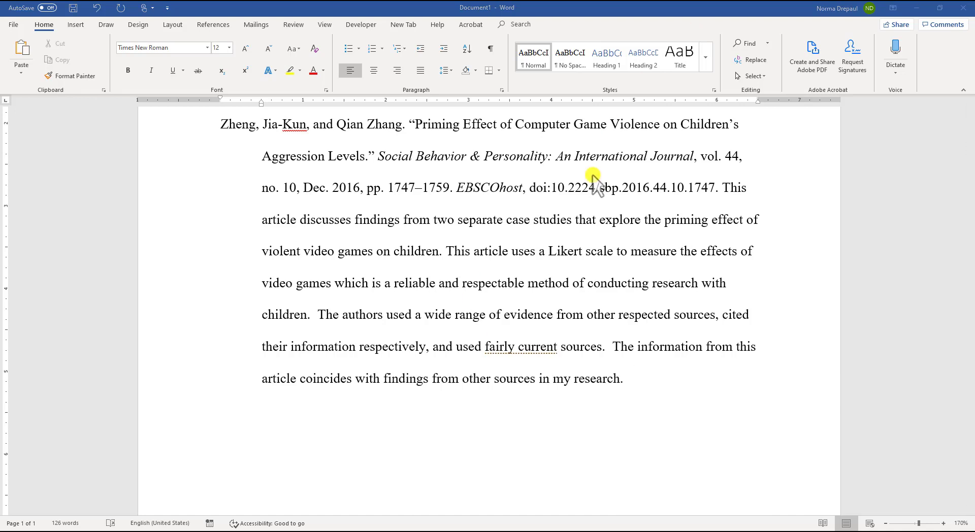
Add the sentence "It provides empirical evidence that answers my research question." to the annotation and begin another with "Based on"
left_click(644, 377)
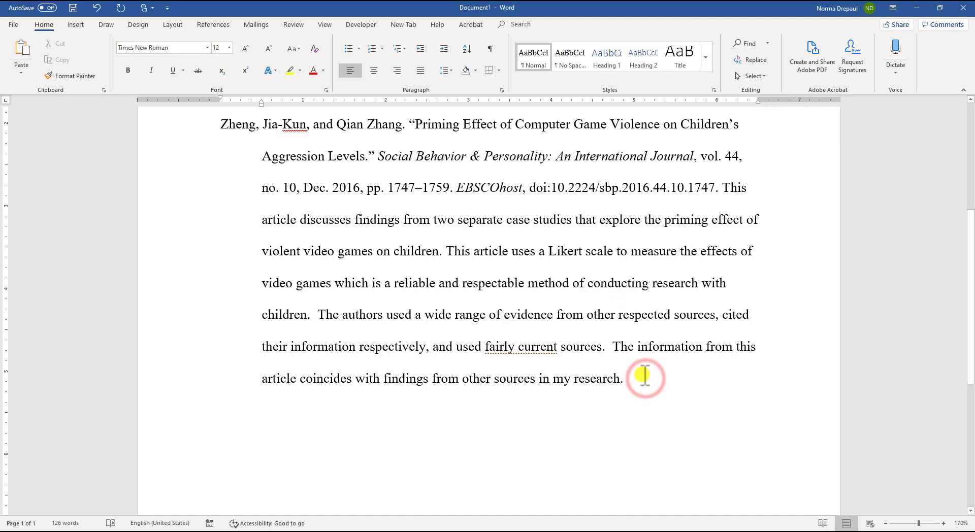
type("It provid")
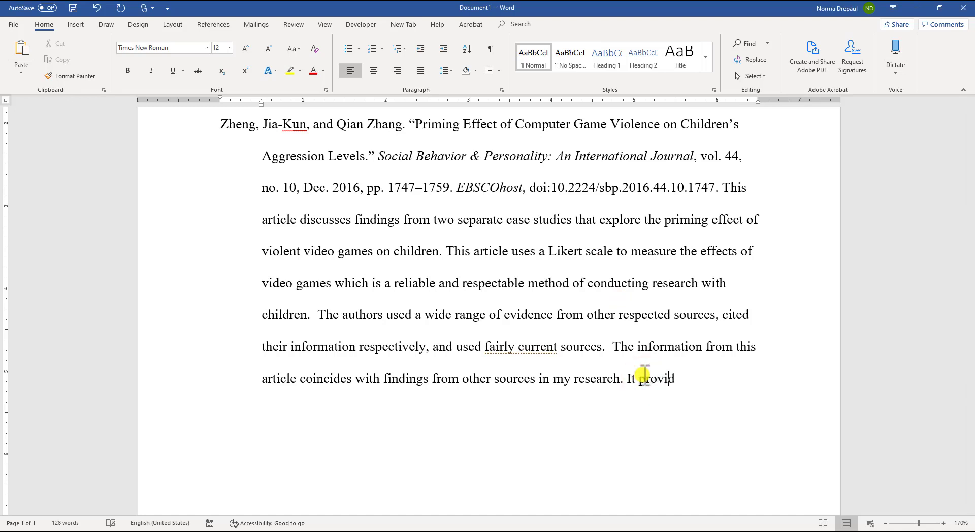
type("es empirical evidenc")
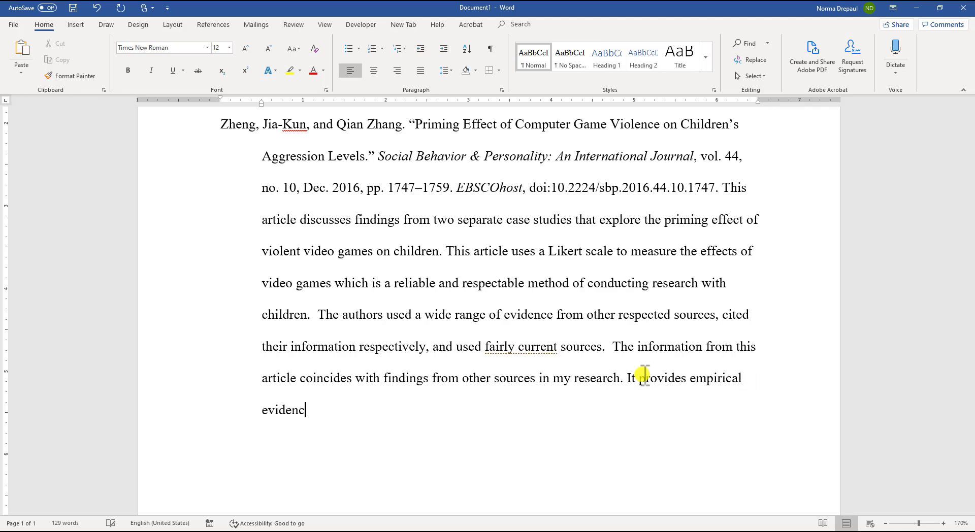
type("e that s")
key("BackSpace")
type("answers my research ")
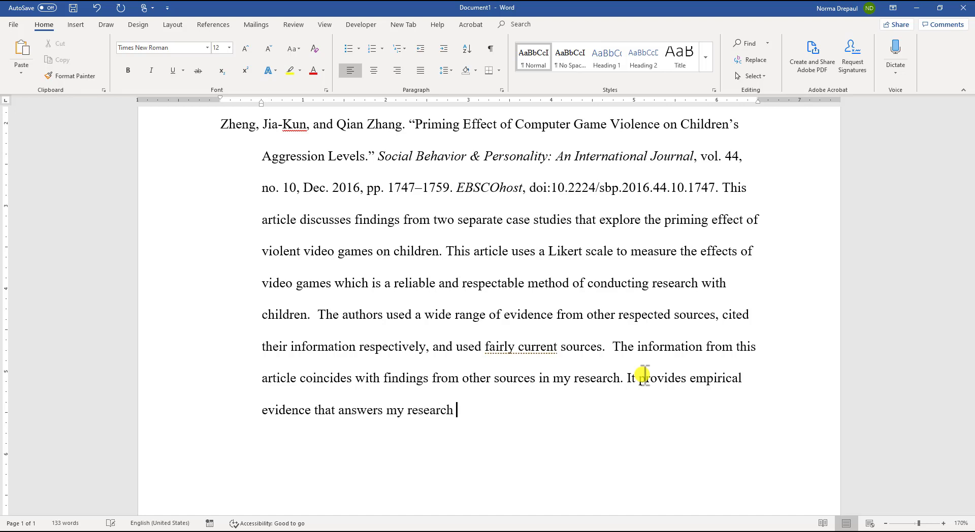
type("question.  Based on su")
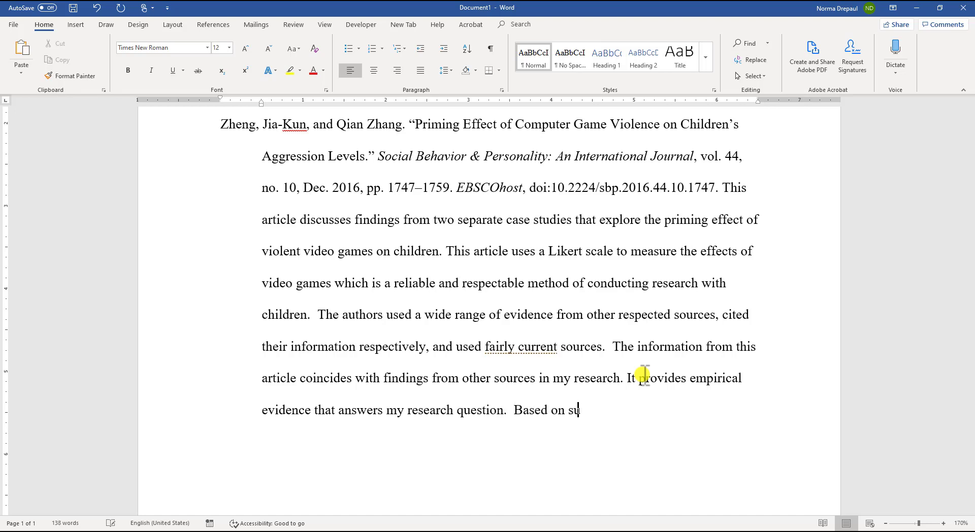
Continue the last sentence with "surveys, there is a correlation between violent video games and aggression in", correcting the typing errors
type("rveys, there is a corre")
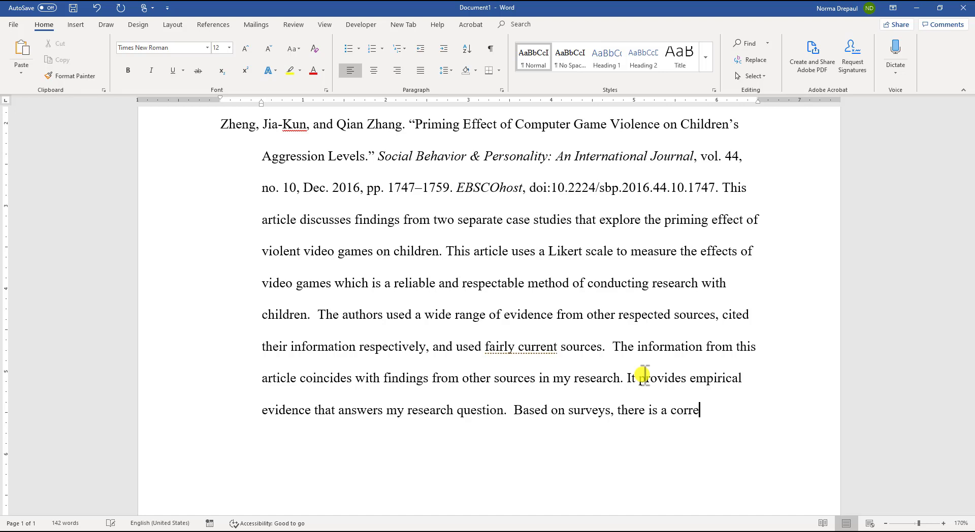
type("lation")
type(" between")
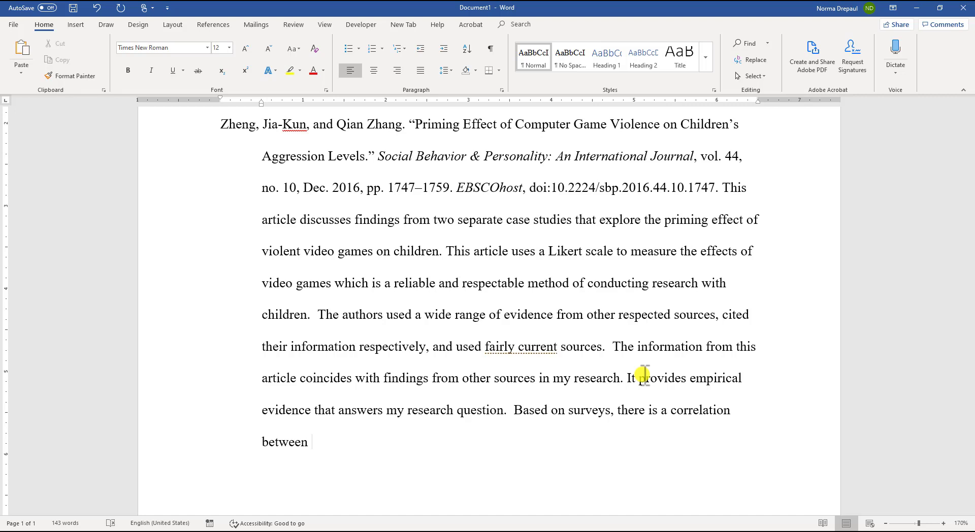
type(" vill")
key("BackSpace")
type("olent video games and aggres")
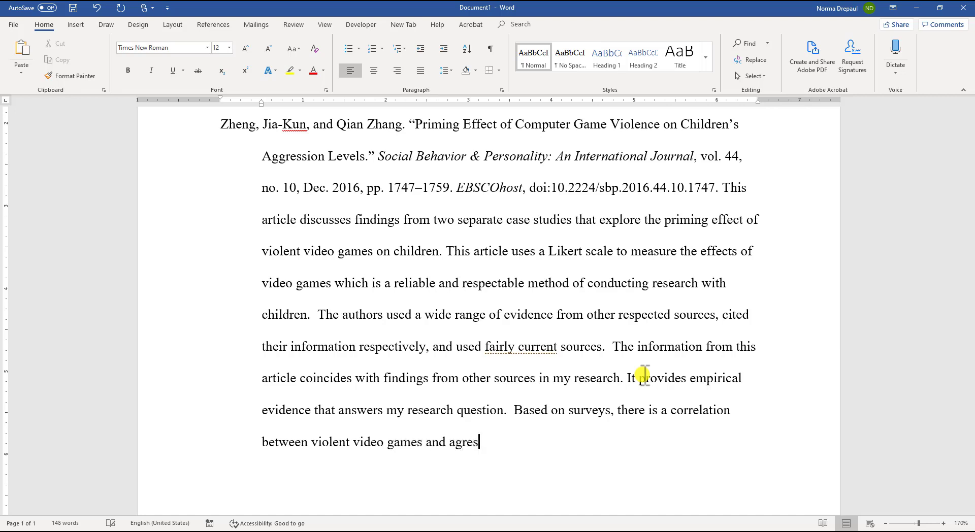
key("BackSpace")
key("BackSpace")
key("BackSpace")
type("gression in chi")
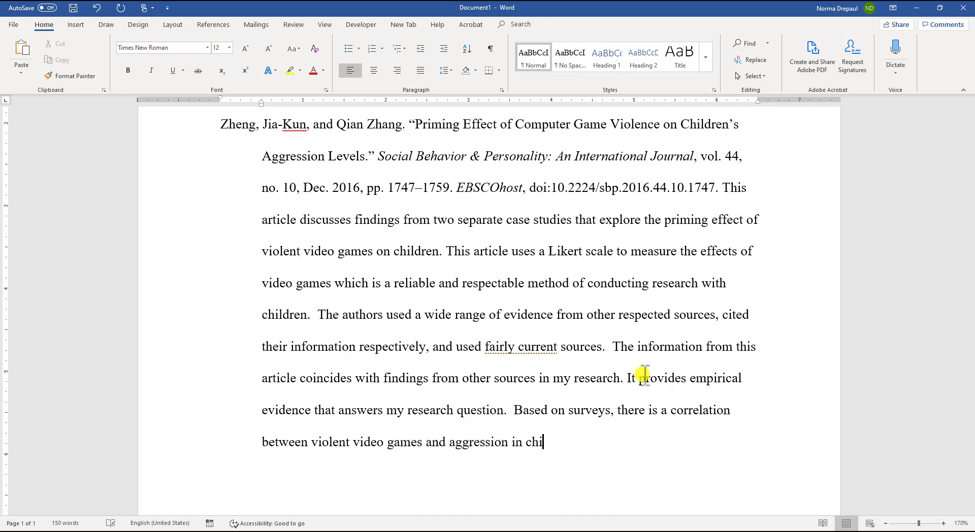
Finish the last sentence with "children, but it is more pronounced when the child already has aggressive tendencies."
type("ldren, but it is ")
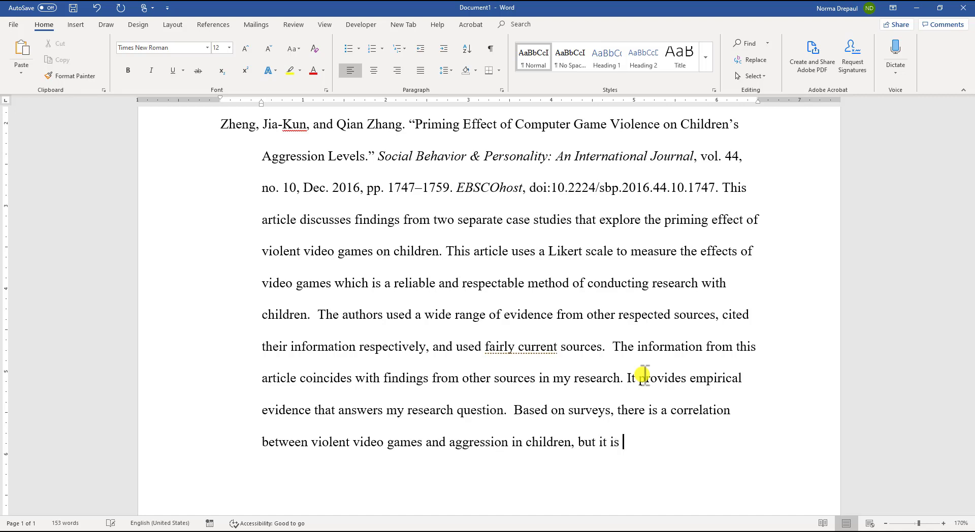
type("more pronoun")
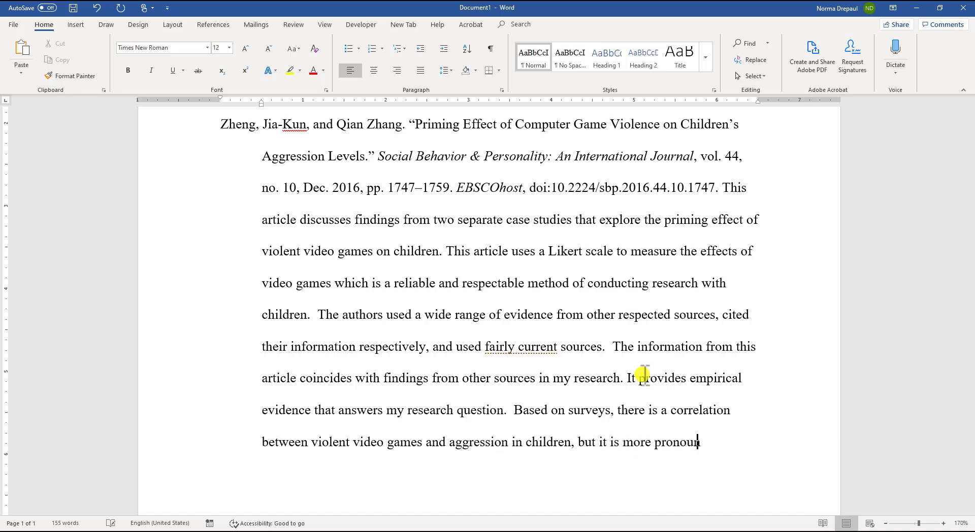
type("ced when the child")
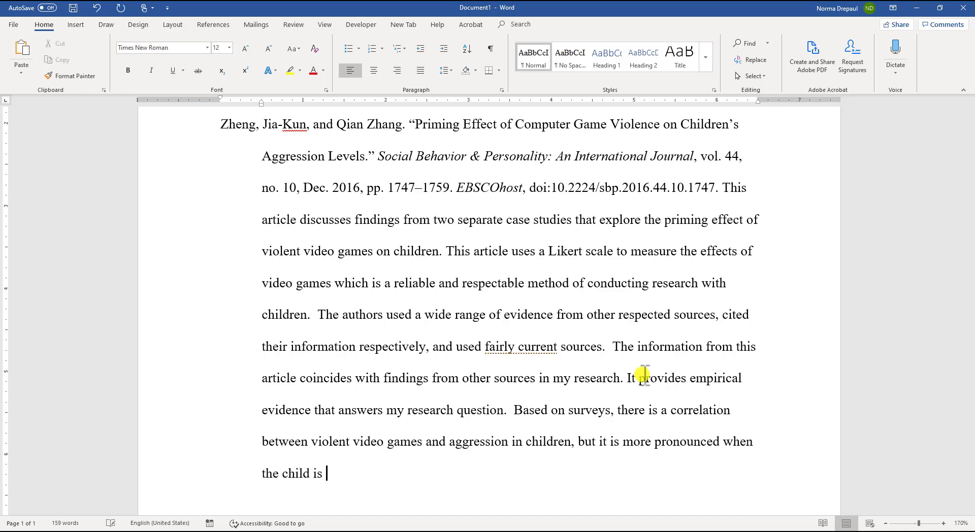
type(" is already")
key("BackSpace")
key("BackSpace")
key("BackSpace")
key("BackSpace")
key("BackSpace")
key("BackSpace")
key("BackSpace")
key("BackSpace")
key("BackSpace")
key("BackSpace")
key("BackSpace")
type("already has a")
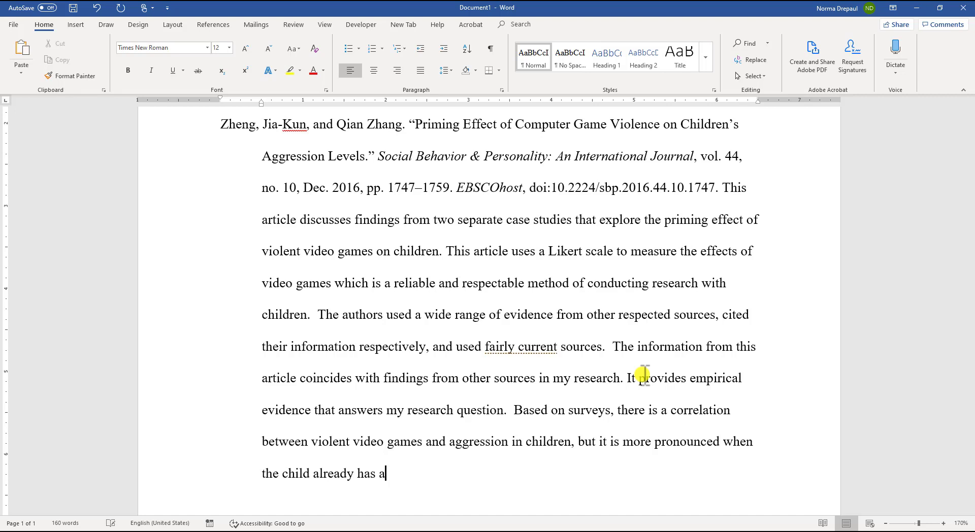
type("ggressive tendencies.")
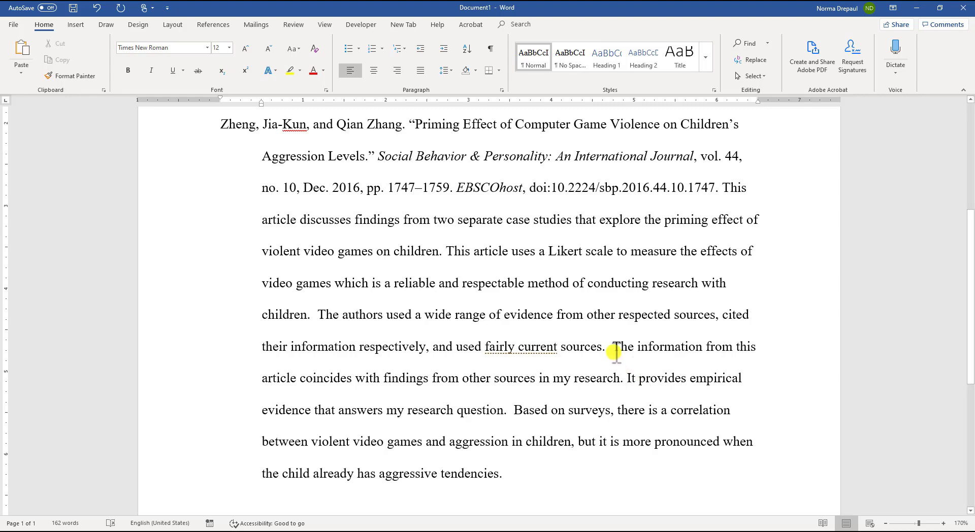
Review the completed annotation from "This article discusses" through "aggressive tendencies", highlighting its full extent
left_click(520, 411)
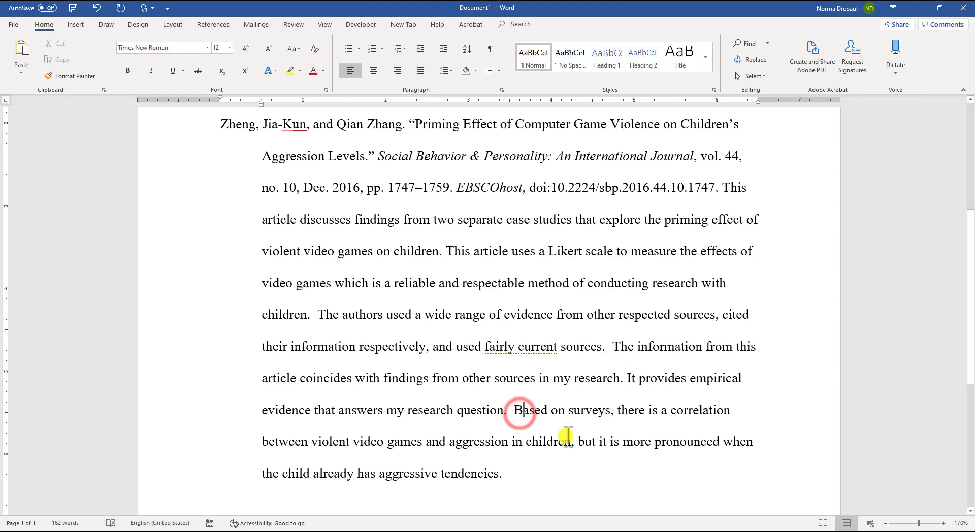
scroll(564, 436, "up", 1)
scroll(562, 369, "down", 2)
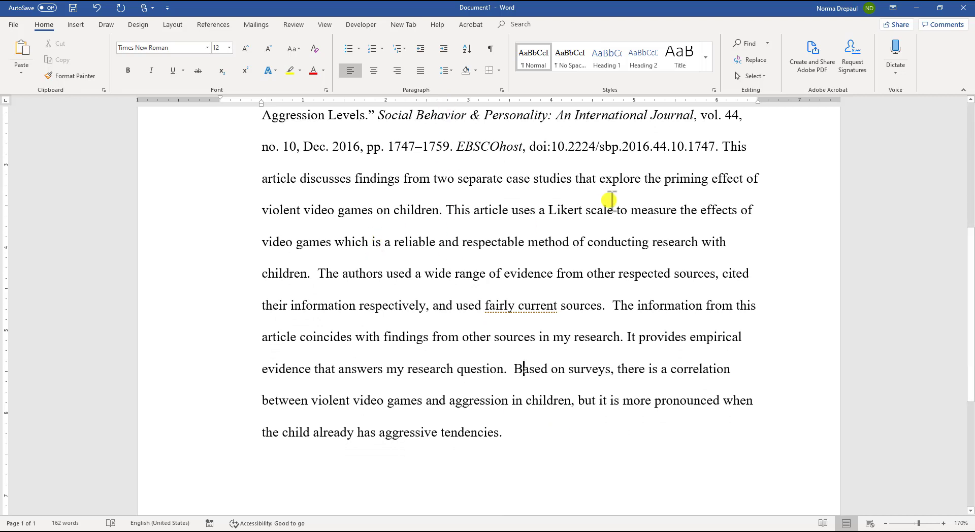
left_click_drag(722, 147, 574, 452)
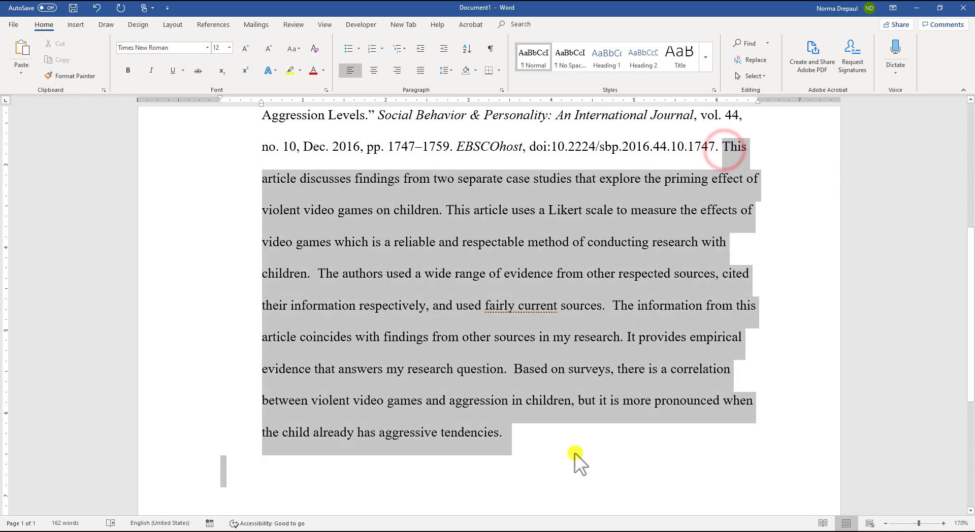
left_click(549, 402)
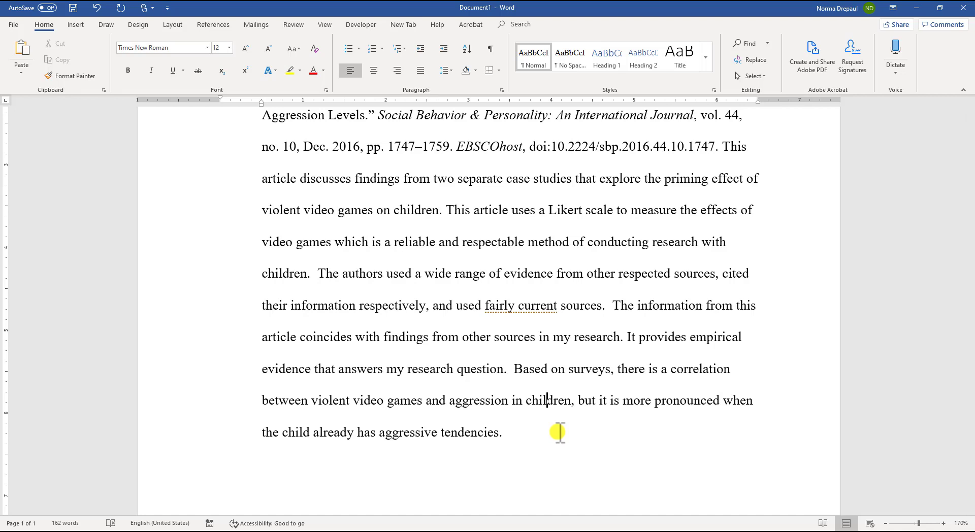
scroll(542, 429, "up", 2)
scroll(543, 429, "down", 3)
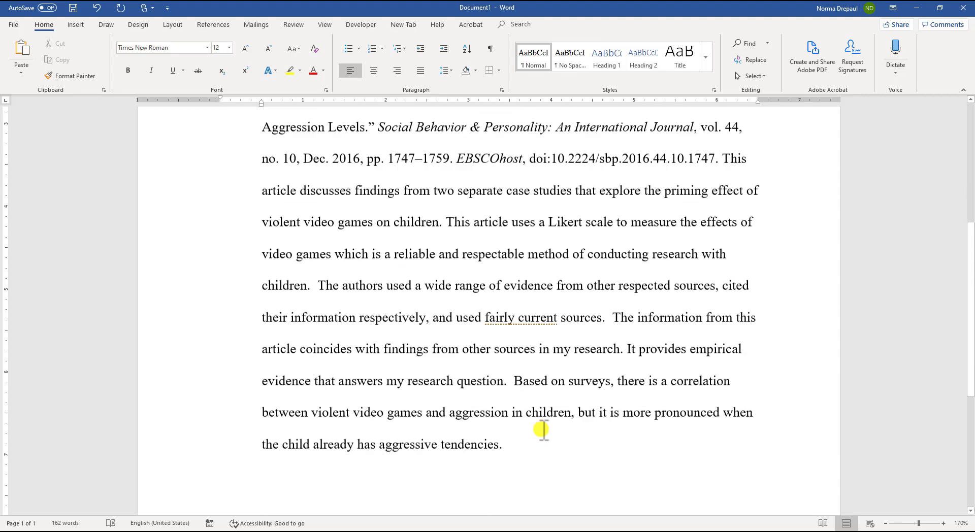
Start a new line below the end of the completed annotation for the next bibliography entry
left_click(520, 393)
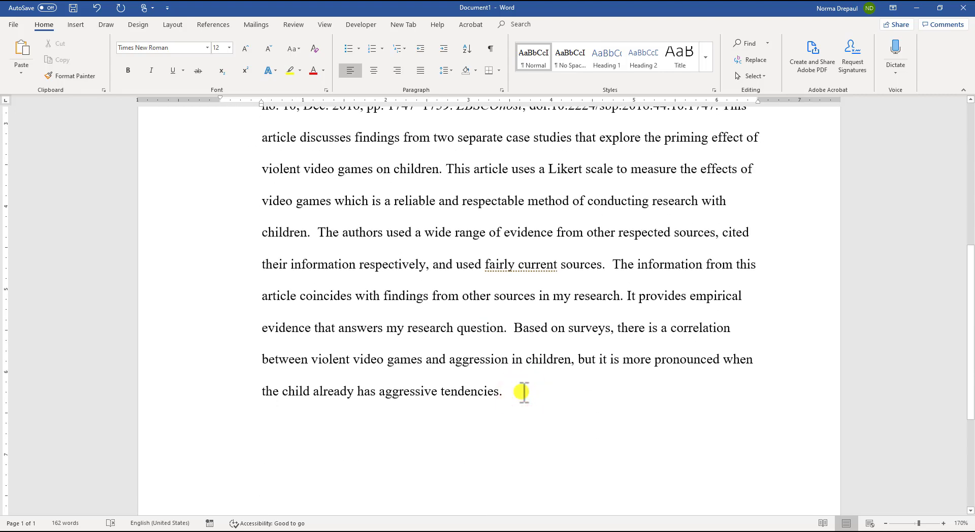
key("Return")
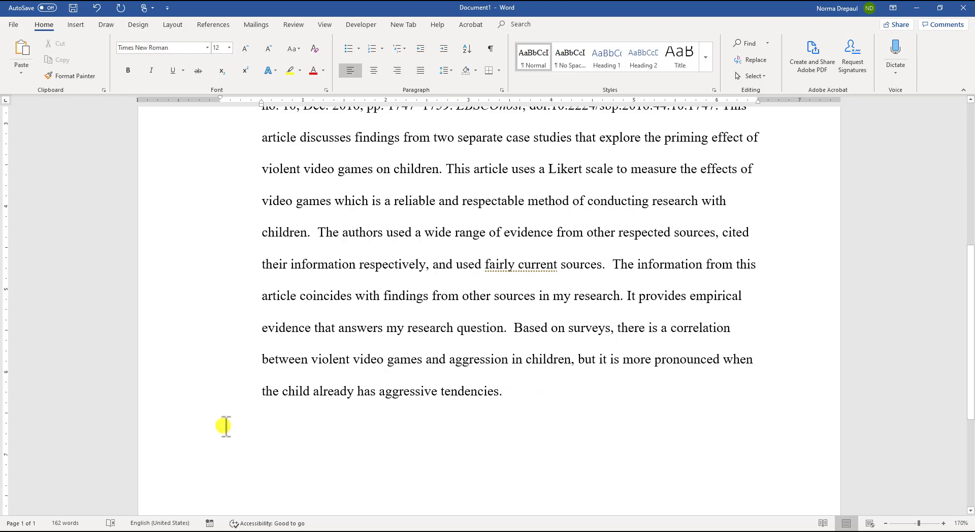
scroll(227, 472, "up", 3)
scroll(215, 246, "down", 5)
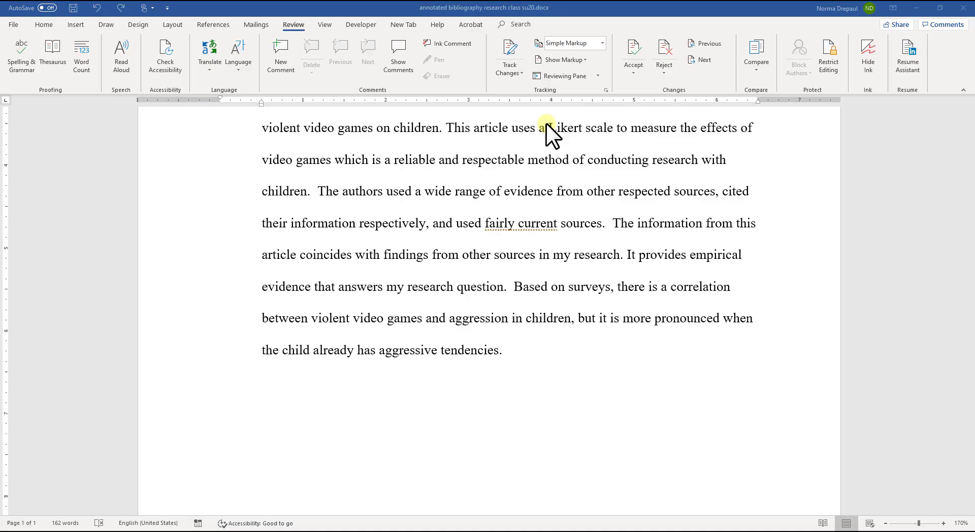
Try adding a blank line between the "Annotated Bibliography" title and the first citation
left_click(531, 363)
scroll(531, 363, "up", 3)
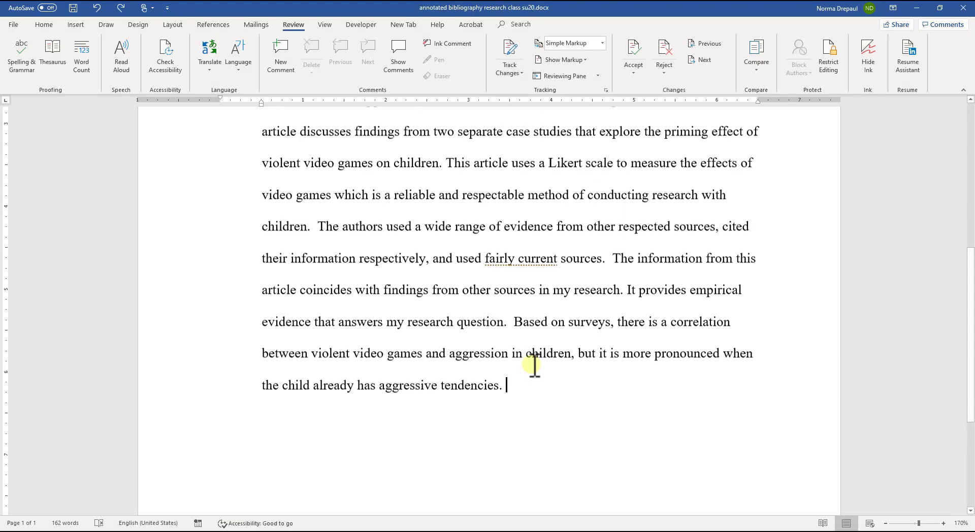
scroll(534, 364, "up", 1)
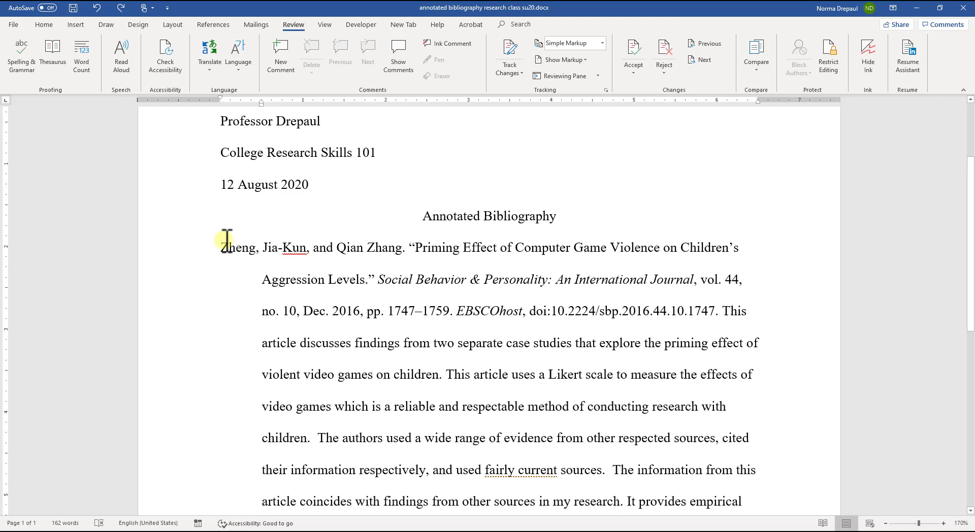
left_click_drag(227, 247, 224, 245)
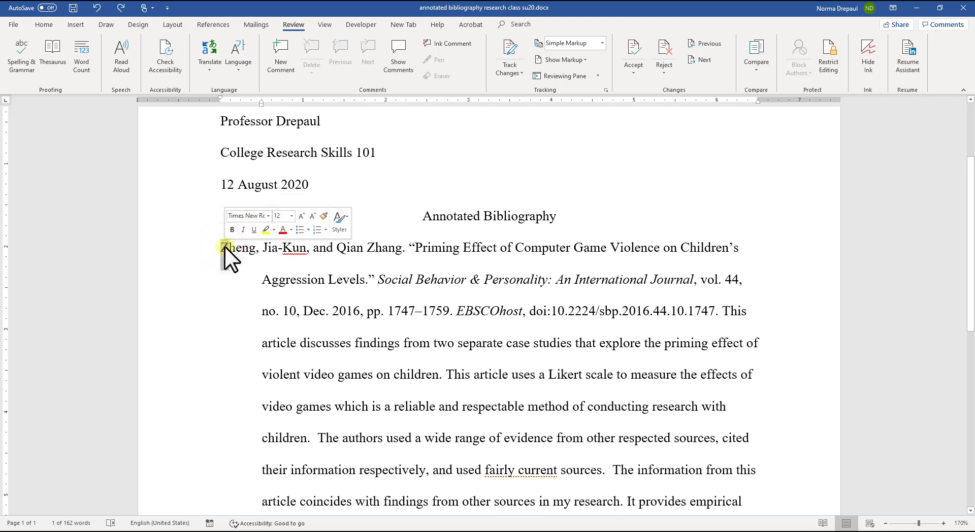
left_click(225, 246)
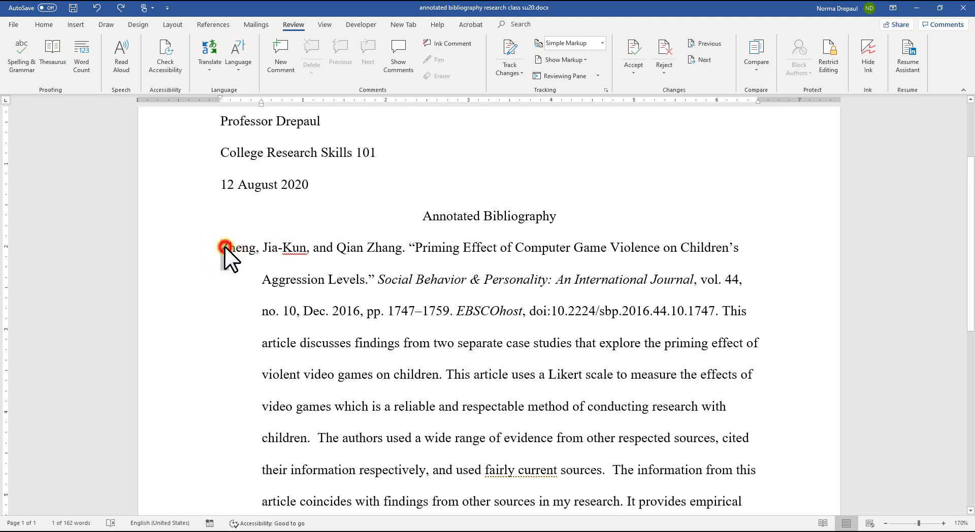
left_click(225, 246)
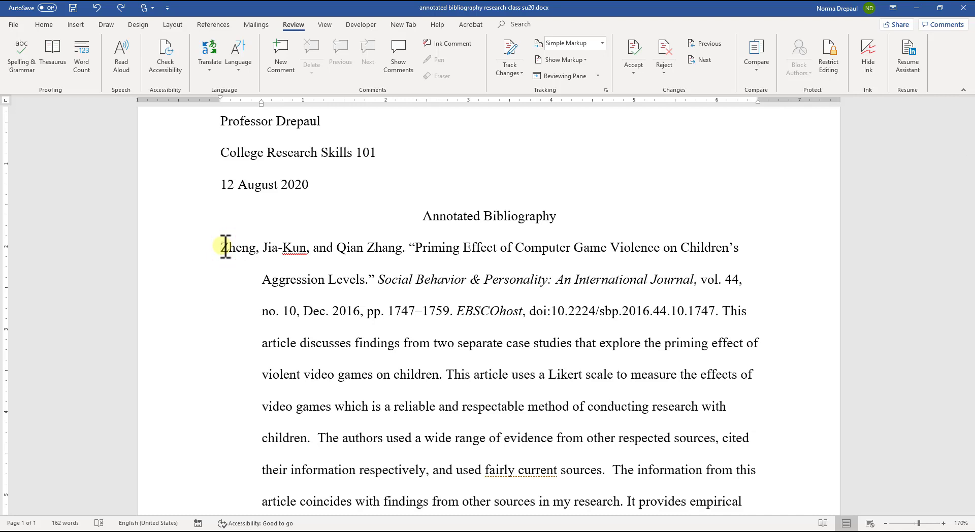
key("Return")
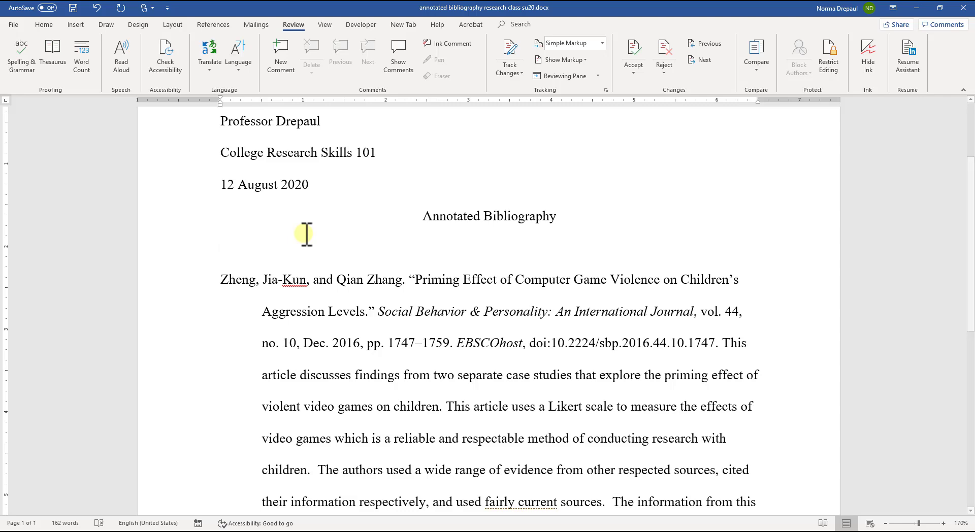
key("BackSpace")
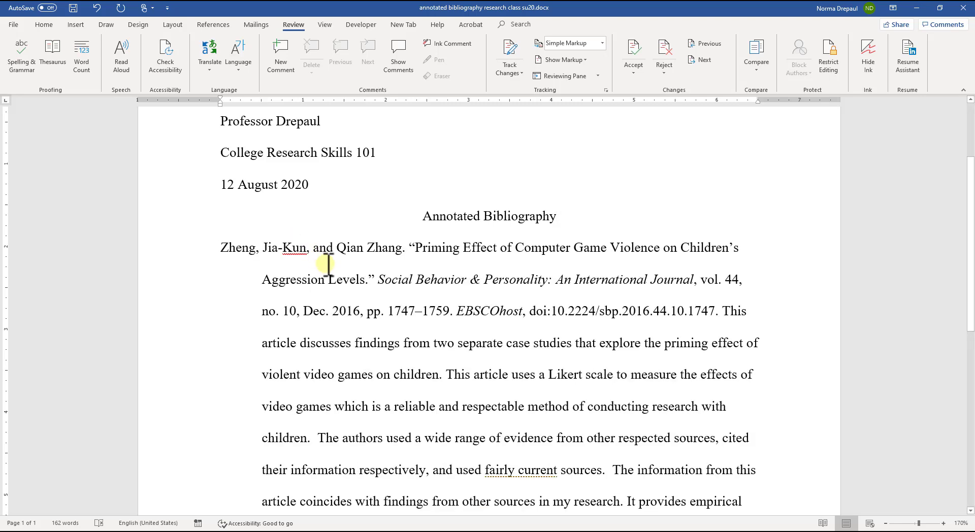
Paste the copied bibliography entries on a new line below the first annotation, merging the formatting, and check the combined list
scroll(328, 264, "down", 1)
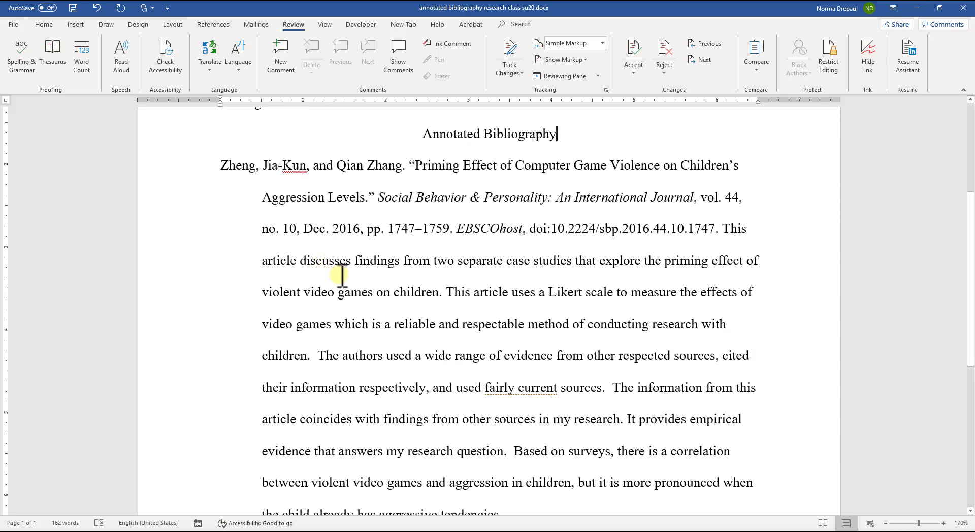
scroll(369, 291, "down", 2)
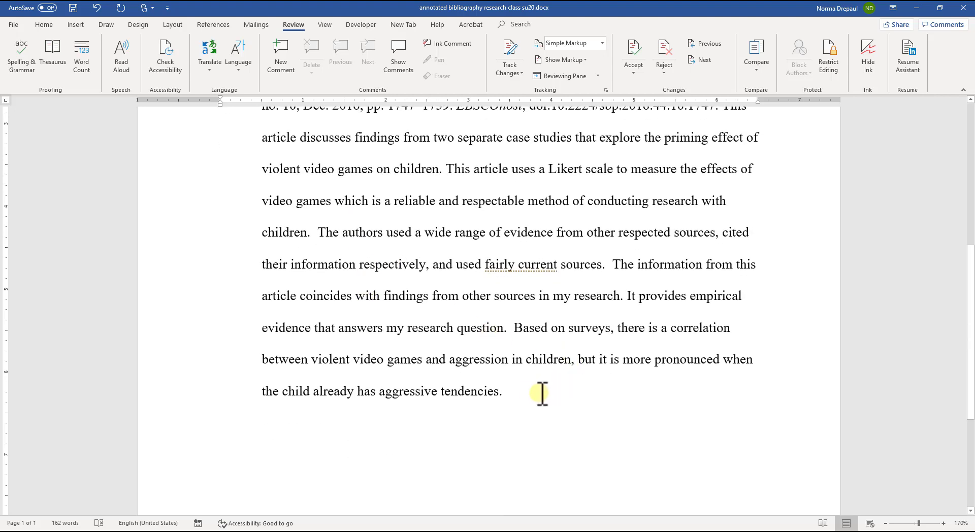
left_click(529, 391)
key("Return")
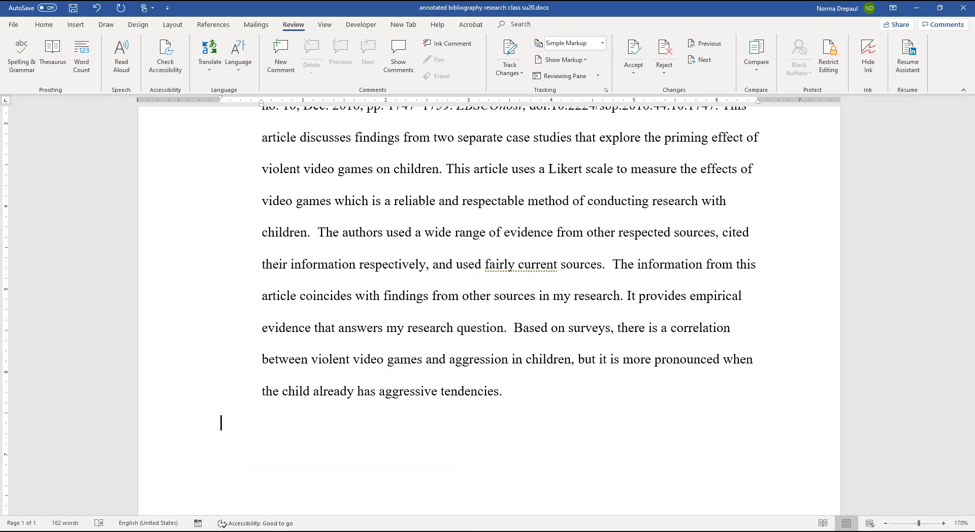
right_click(222, 428)
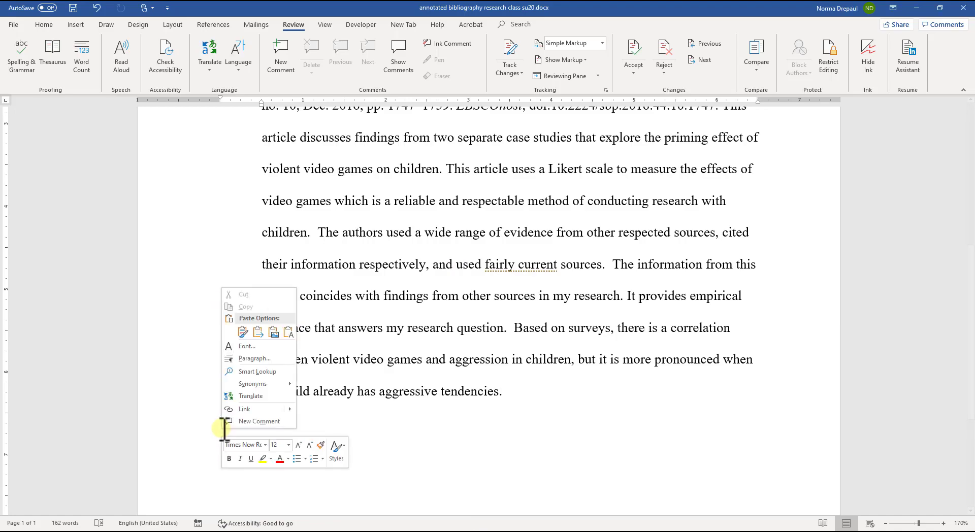
left_click(257, 331)
scroll(301, 337, "up", 5)
scroll(301, 336, "up", 15)
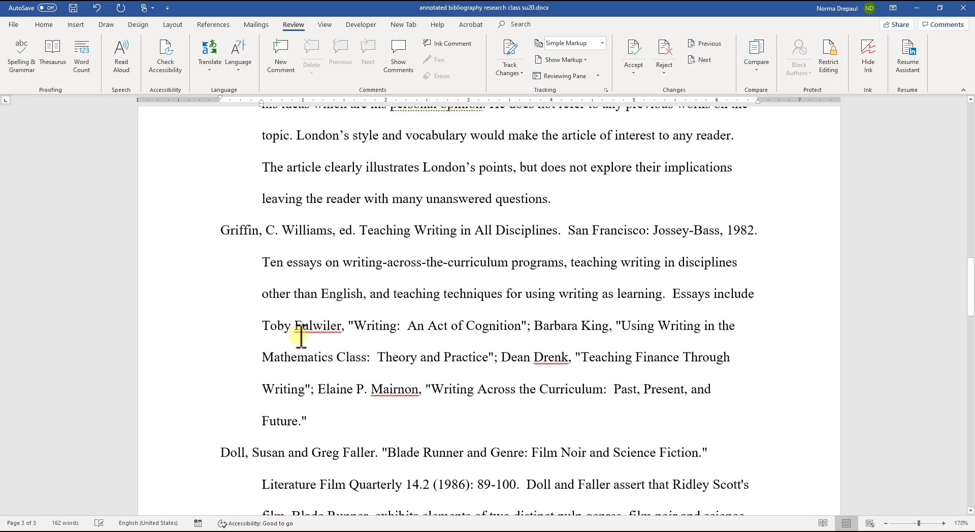
scroll(300, 333, "up", 2)
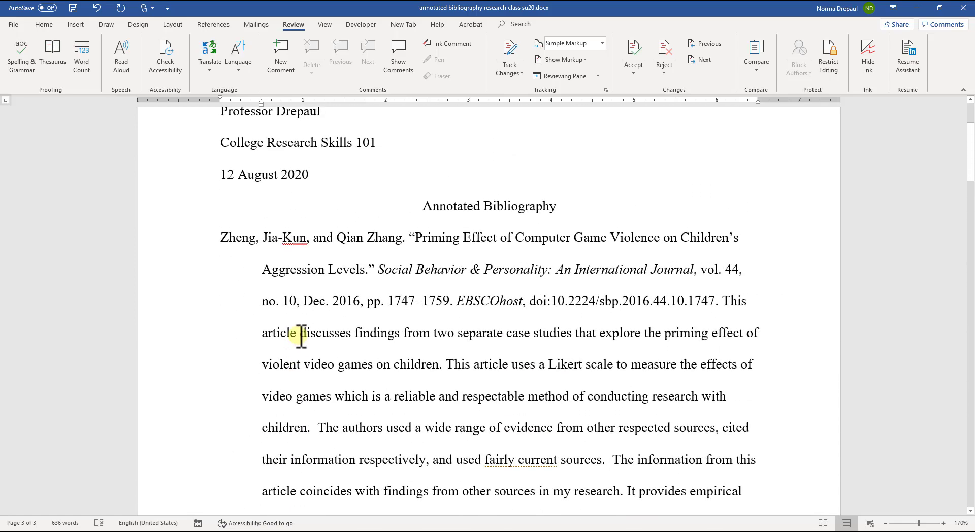
Review the combined bibliography entries below the title, highlighting the "Teaching Writing in All Disciplines" entry to examine its layout
scroll(298, 337, "down", 4)
scroll(276, 337, "down", 3)
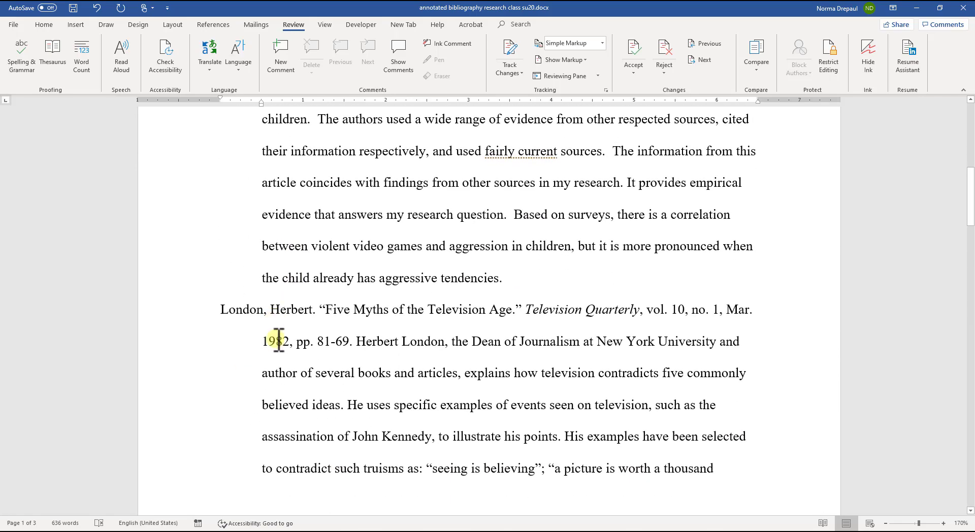
scroll(276, 351, "down", 7)
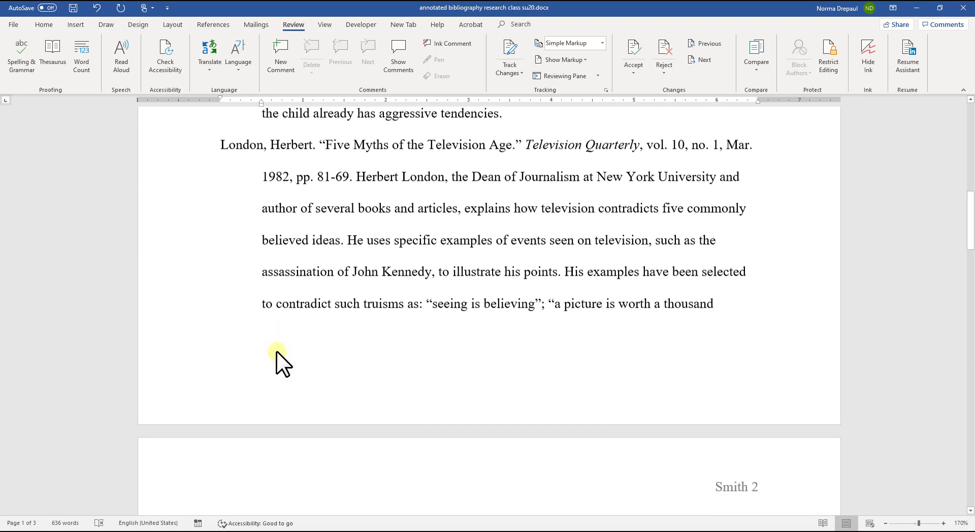
scroll(282, 352, "down", 3)
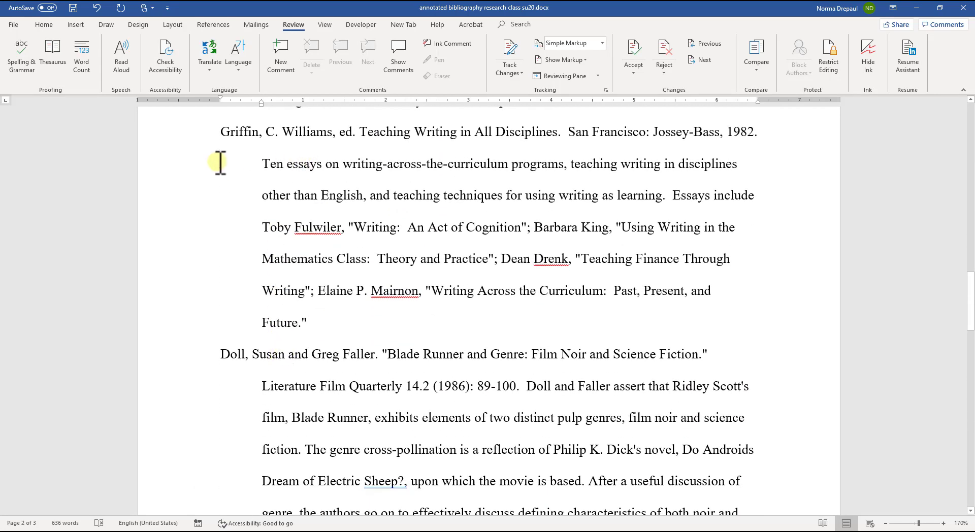
left_click_drag(223, 131, 381, 324)
left_click(357, 341)
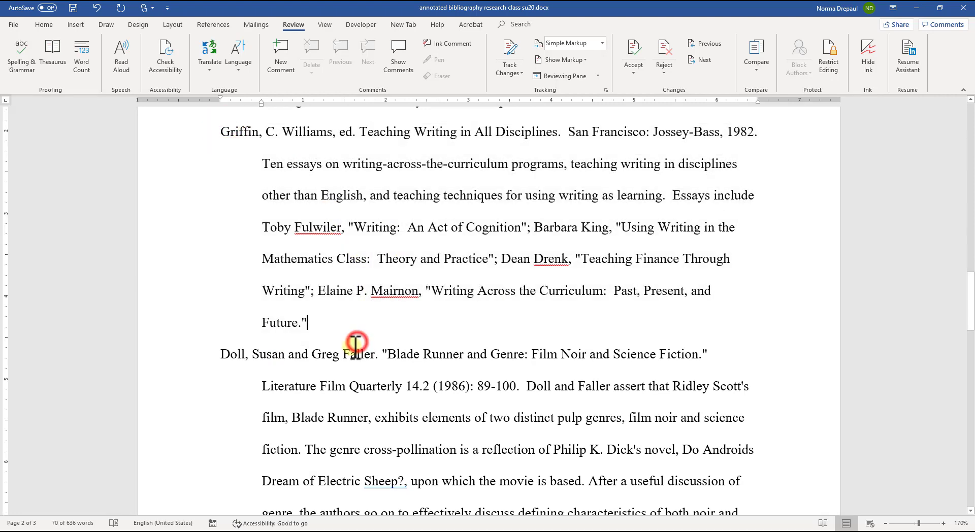
scroll(356, 338, "down", 1)
scroll(378, 343, "up", 8)
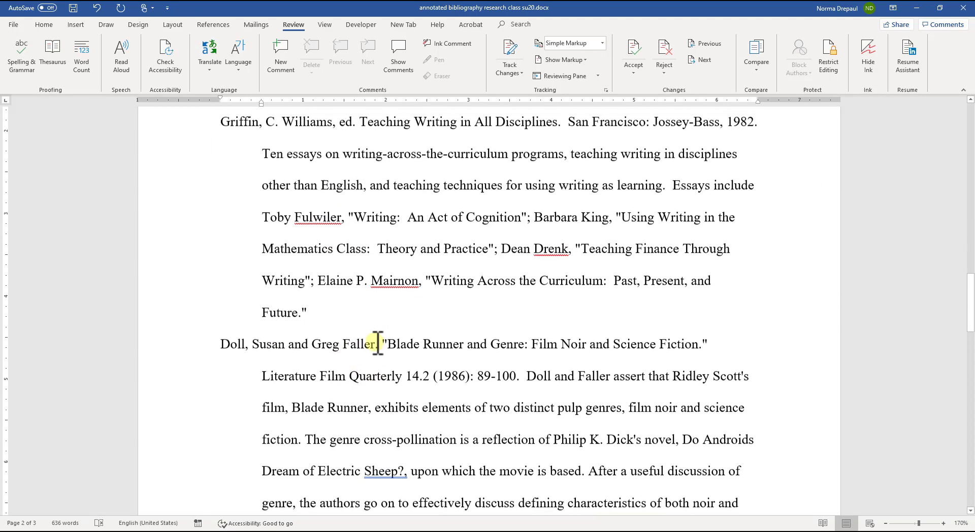
scroll(376, 348, "up", 7)
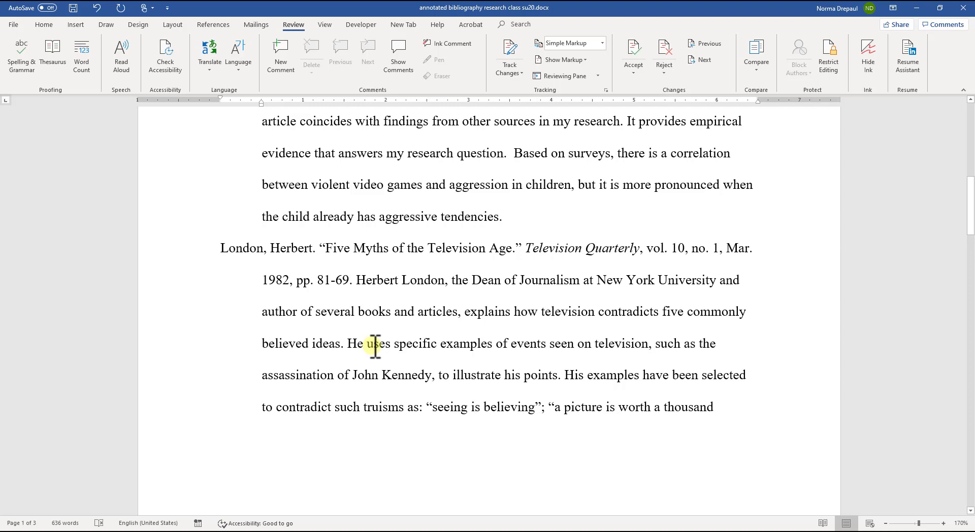
scroll(375, 347, "up", 6)
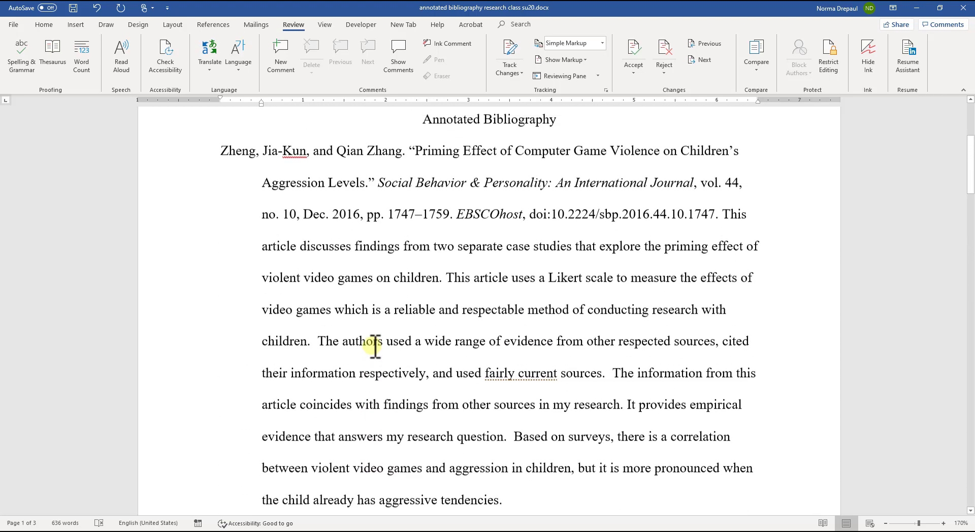
scroll(375, 347, "up", 1)
scroll(224, 185, "down", 1)
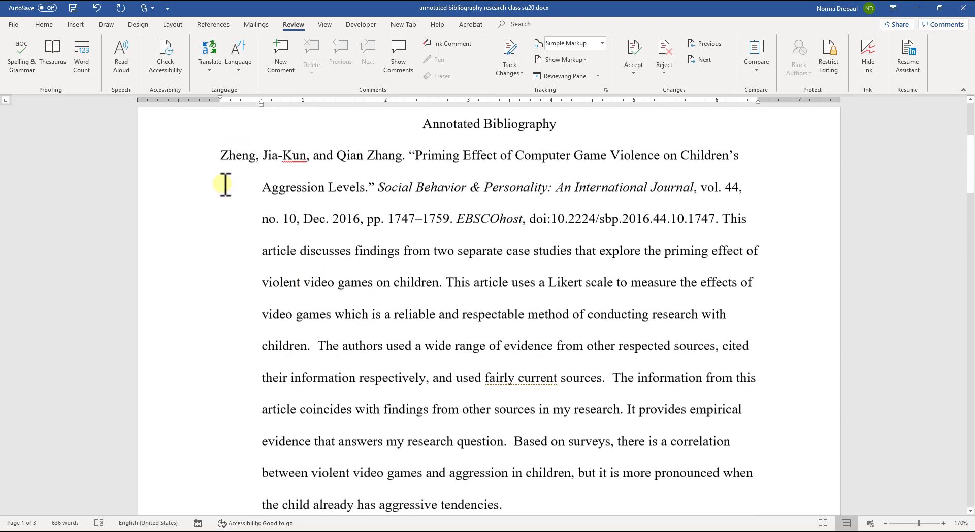
Highlight the computer game violence entry and the "Five Myths of the Television Age" entry to compare where each one starts
left_click(220, 158)
left_click_drag(232, 168, 592, 450)
scroll(356, 406, "down", 3)
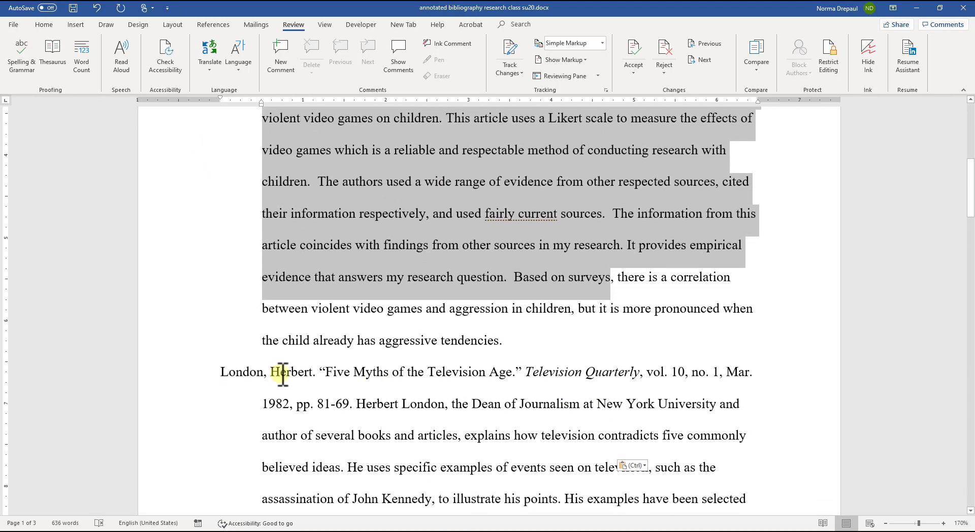
left_click_drag(215, 369, 622, 432)
scroll(623, 432, "down", 9)
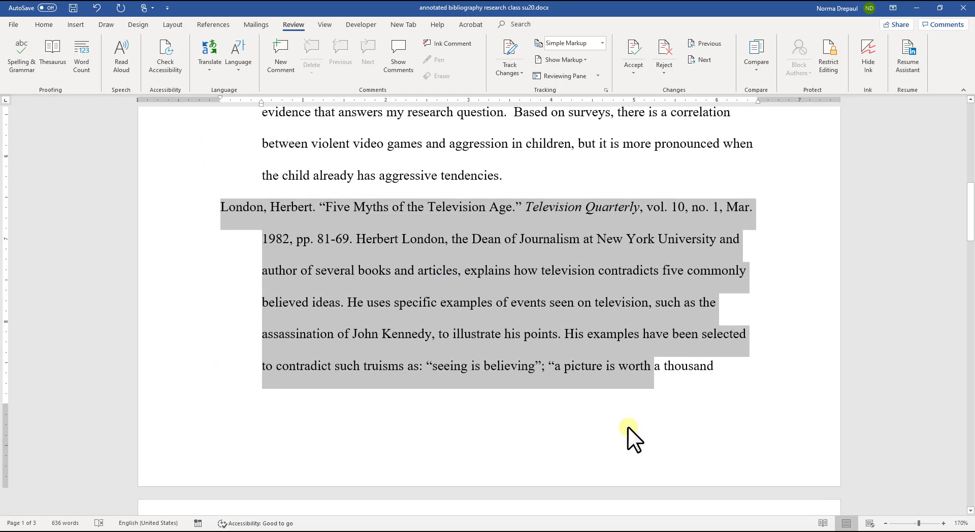
Highlight the citation and the annotation of the "Teaching Writing in All Disciplines" entry separately to distinguish the two parts
scroll(516, 420, "down", 3)
left_click_drag(222, 296, 330, 483)
left_click(247, 336)
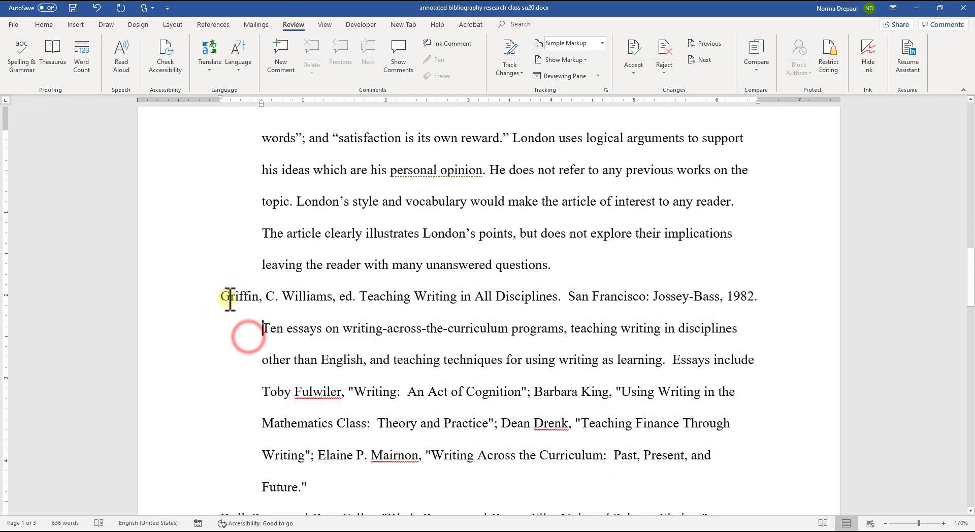
left_click_drag(226, 298, 741, 317)
left_click(438, 391)
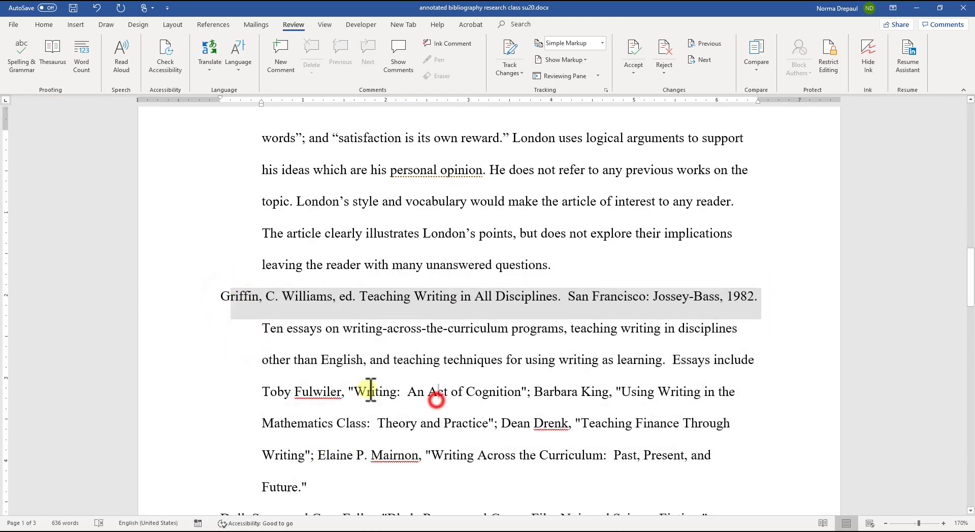
left_click_drag(261, 331, 320, 490)
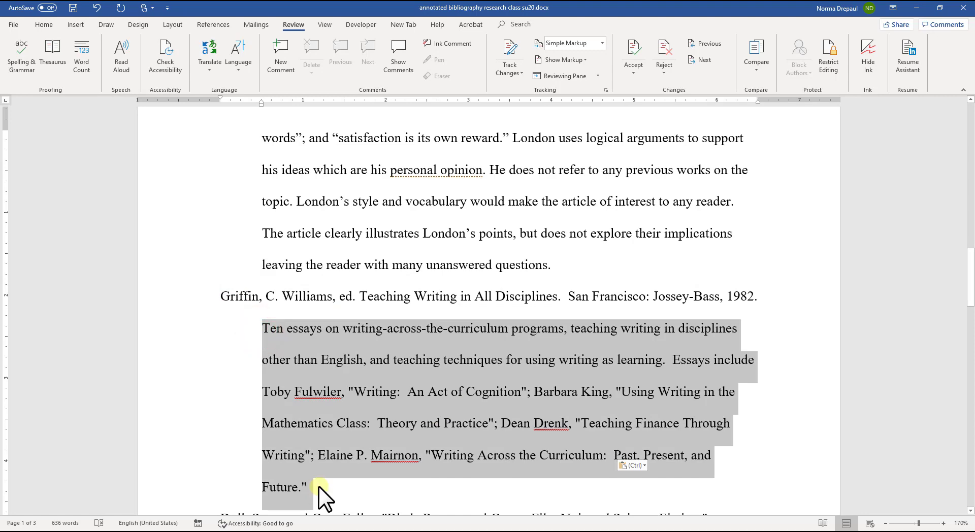
left_click(434, 358)
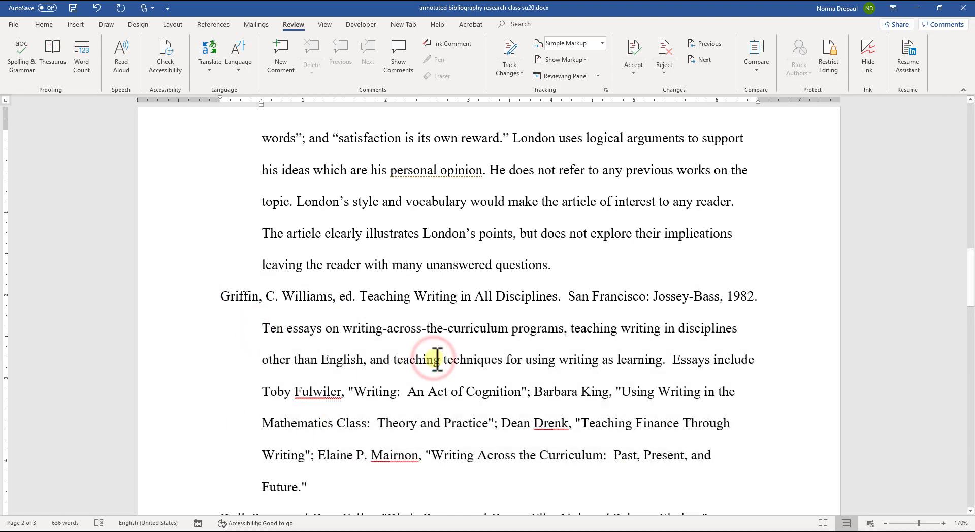
Examine the order of all bibliography entries from the document heading through the last page
scroll(451, 359, "down", 10)
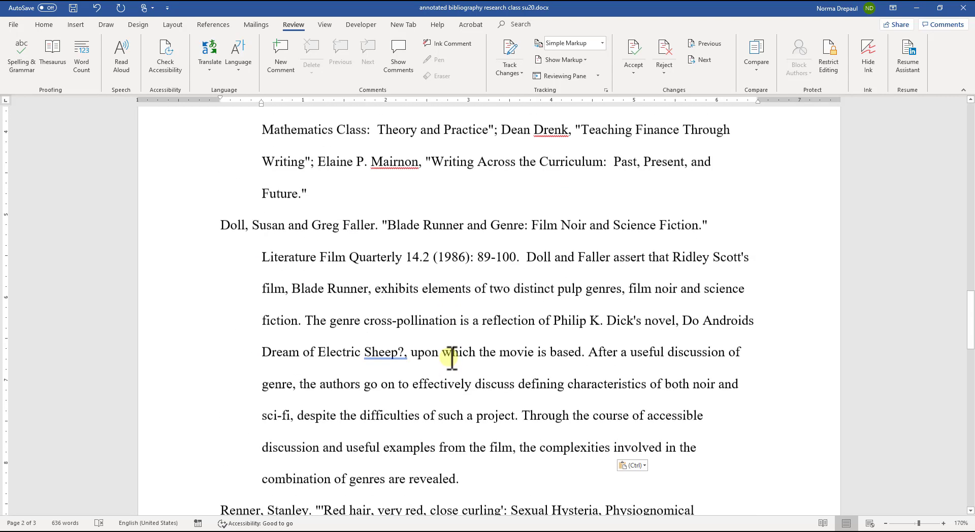
scroll(451, 359, "down", 10)
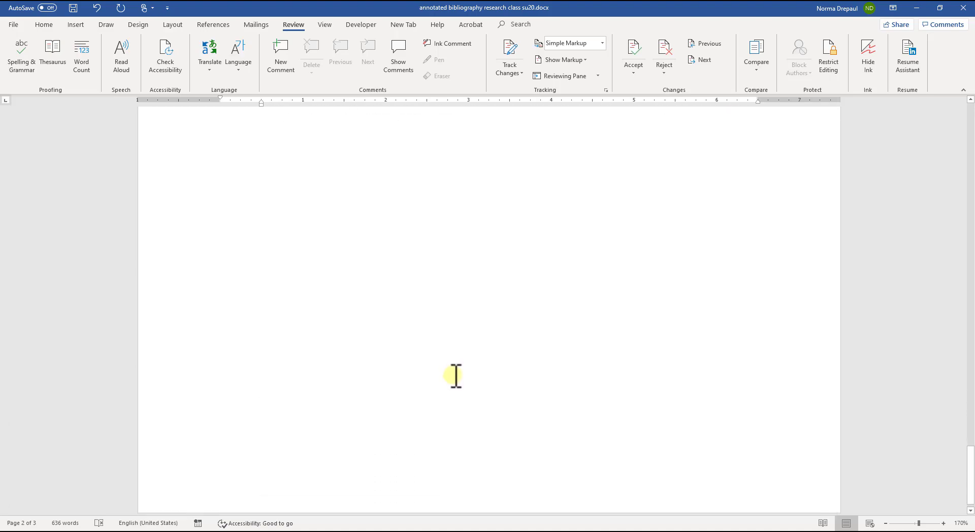
scroll(454, 368, "up", 15)
scroll(455, 374, "up", 20)
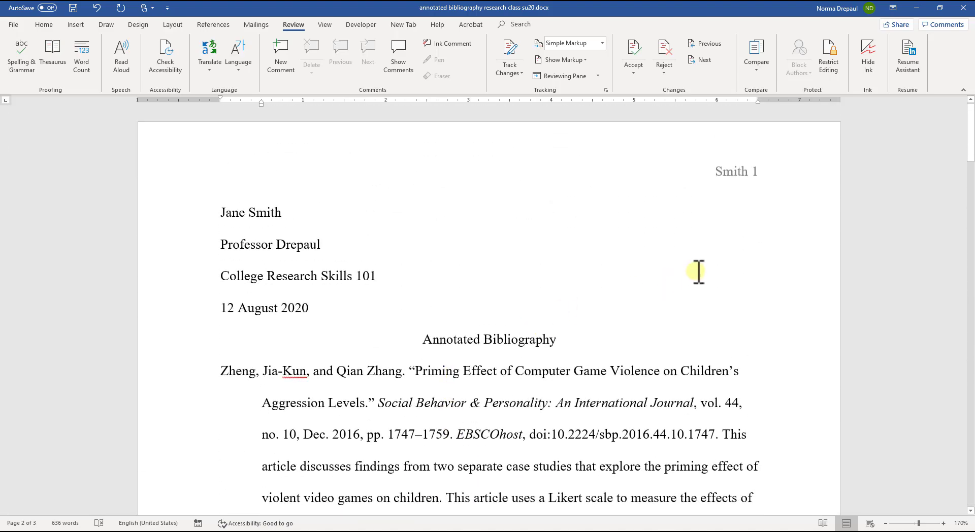
scroll(709, 300, "down", 9)
scroll(727, 316, "down", 3)
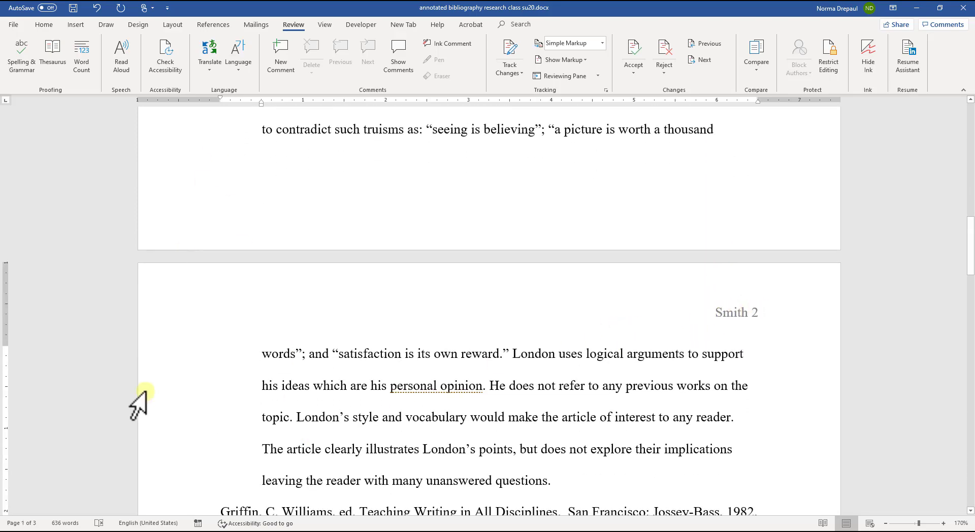
scroll(609, 500, "down", 10)
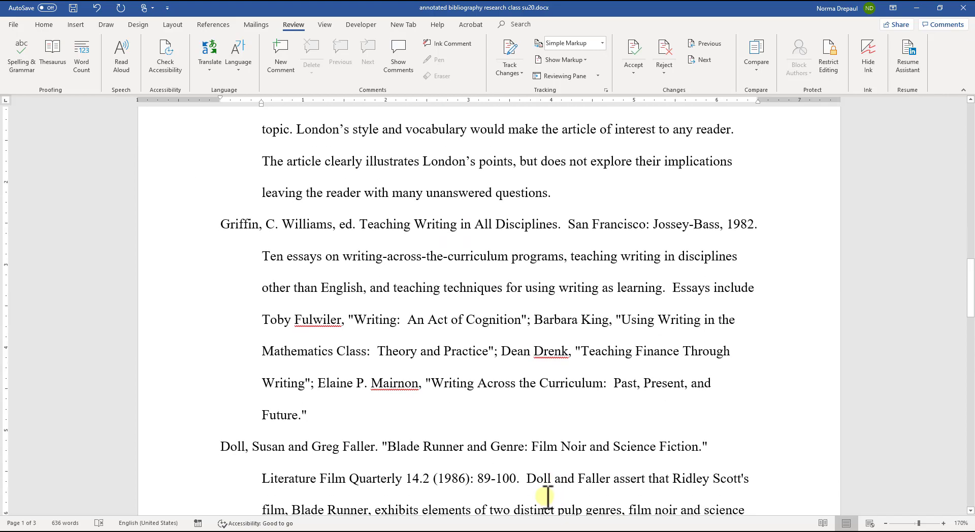
scroll(546, 507, "down", 10)
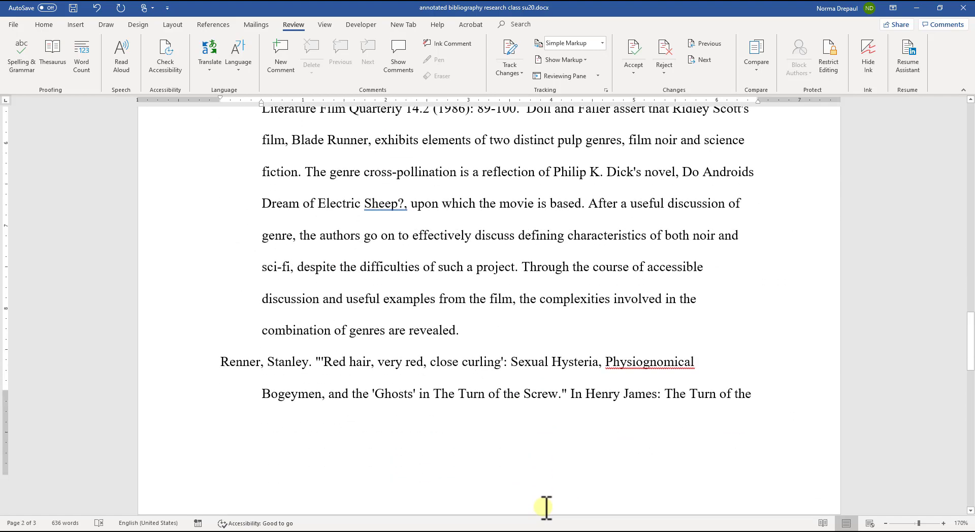
scroll(538, 508, "up", 15)
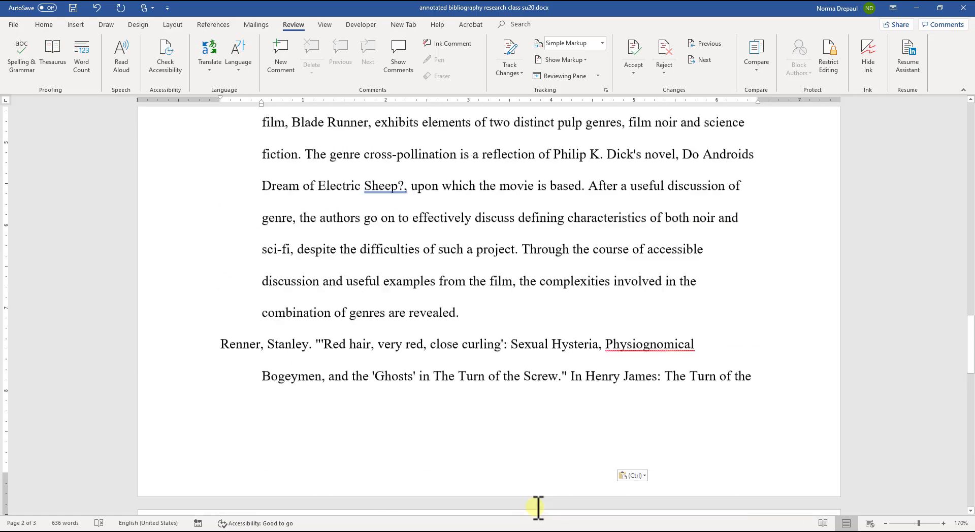
scroll(526, 508, "up", 20)
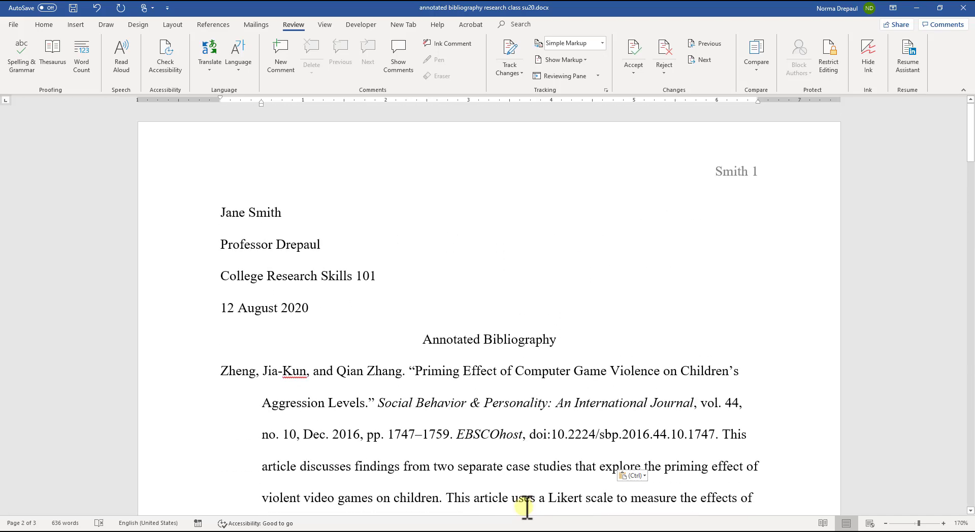
Sort all the bibliography entries below the title alphabetically, by paragraphs as text in ascending order with no header row
scroll(527, 507, "down", 3)
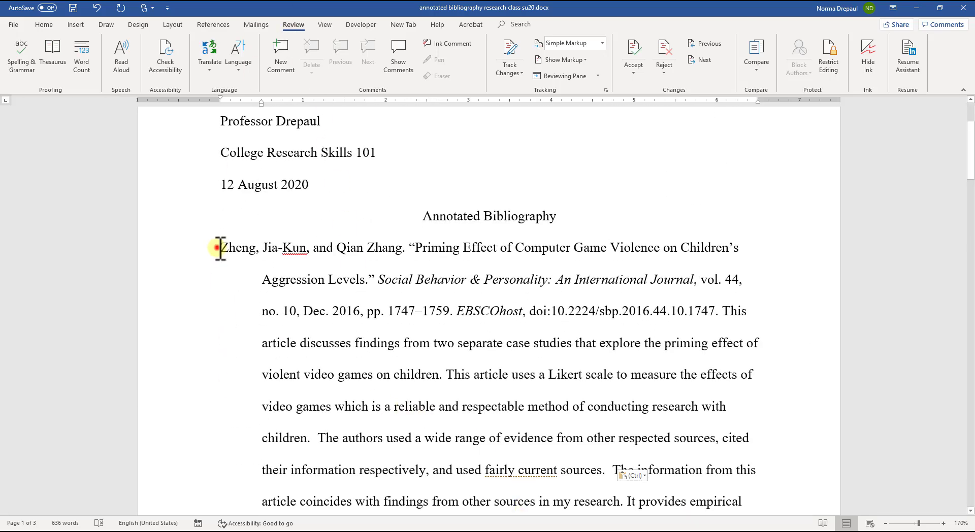
left_click_drag(219, 248, 531, 177)
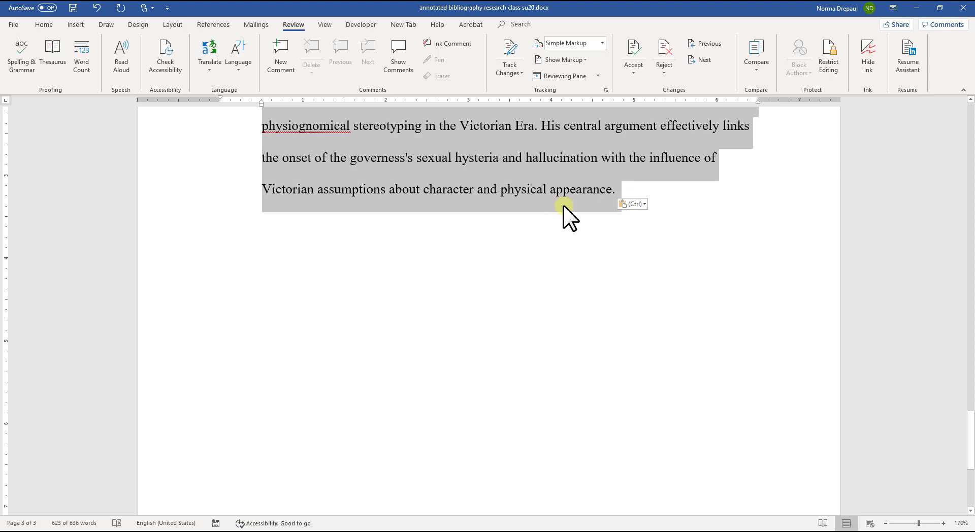
left_click(42, 23)
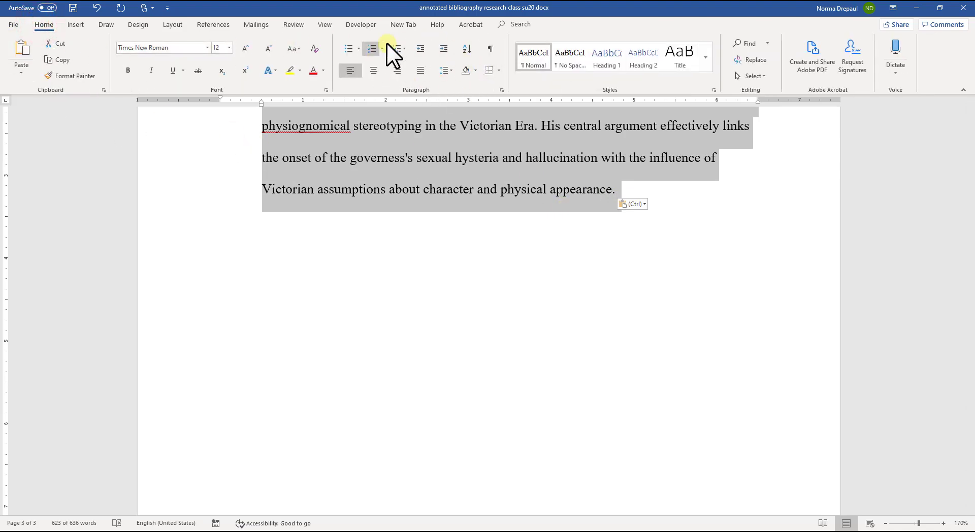
left_click(468, 47)
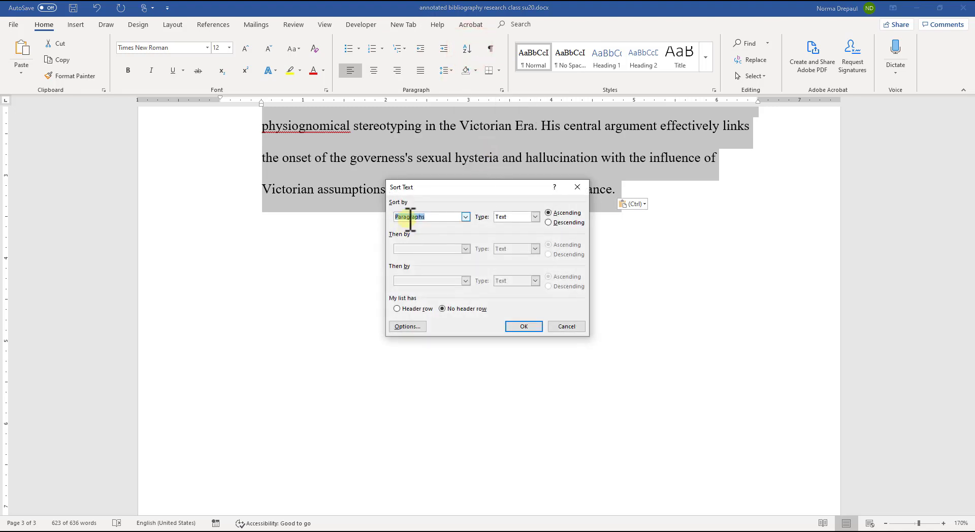
left_click(532, 325)
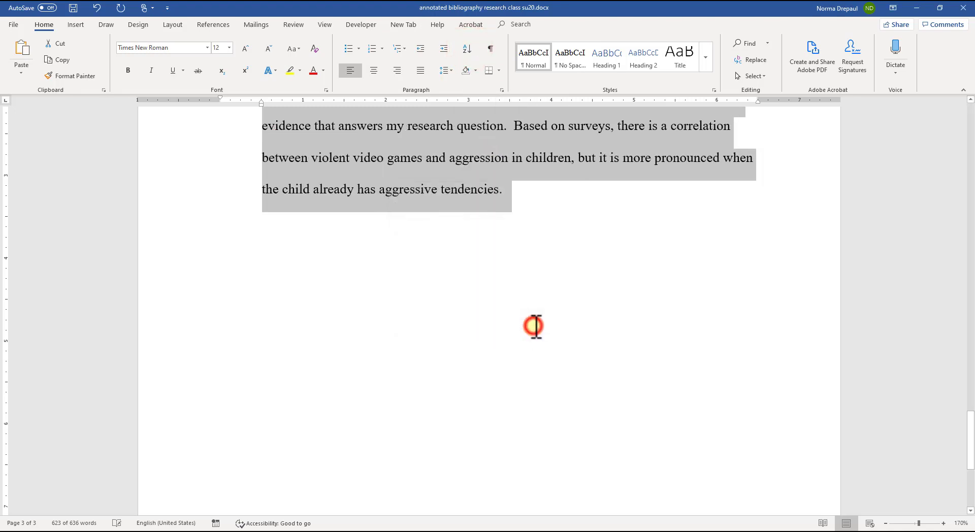
left_click(523, 330)
Check the alphabetical order of the sorted entries from the "Annotated Bibliography" title to the end of the document
scroll(523, 330, "up", 15)
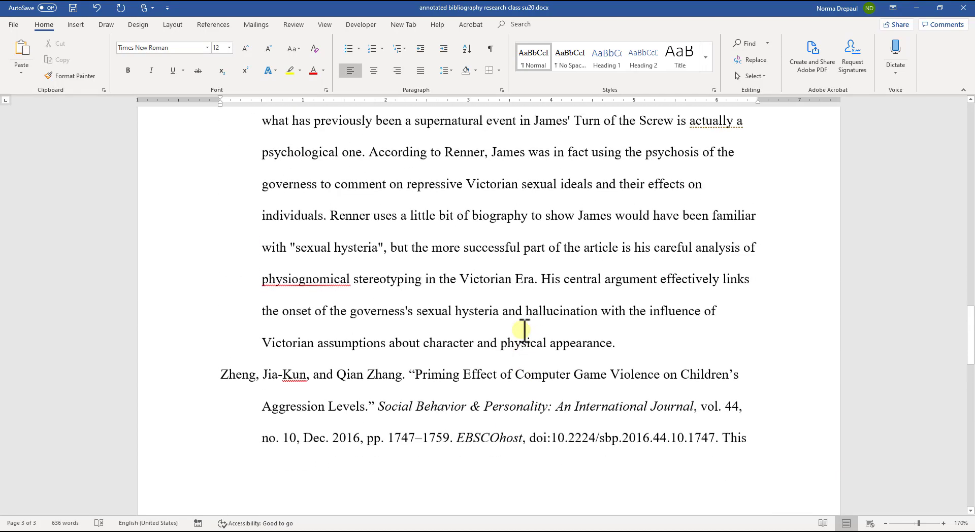
scroll(524, 330, "up", 8)
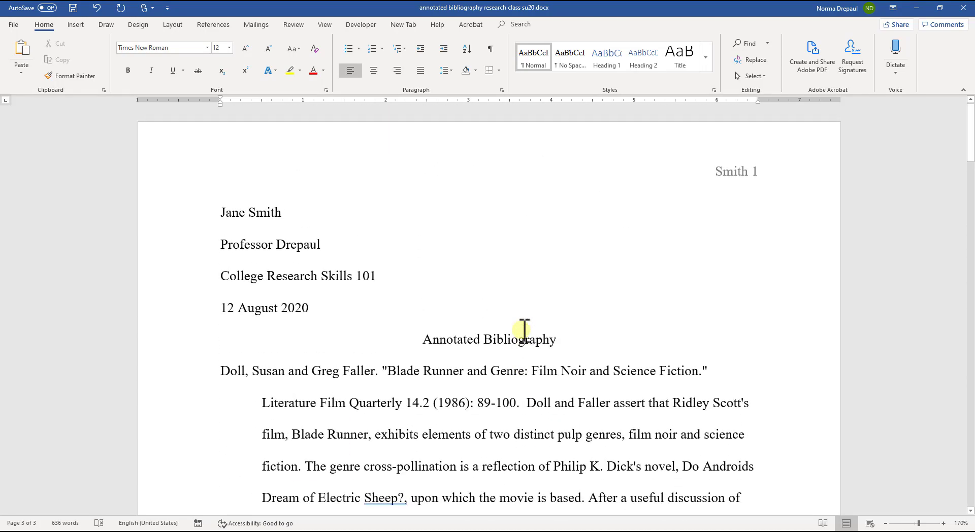
scroll(522, 331, "down", 3)
scroll(522, 331, "down", 1)
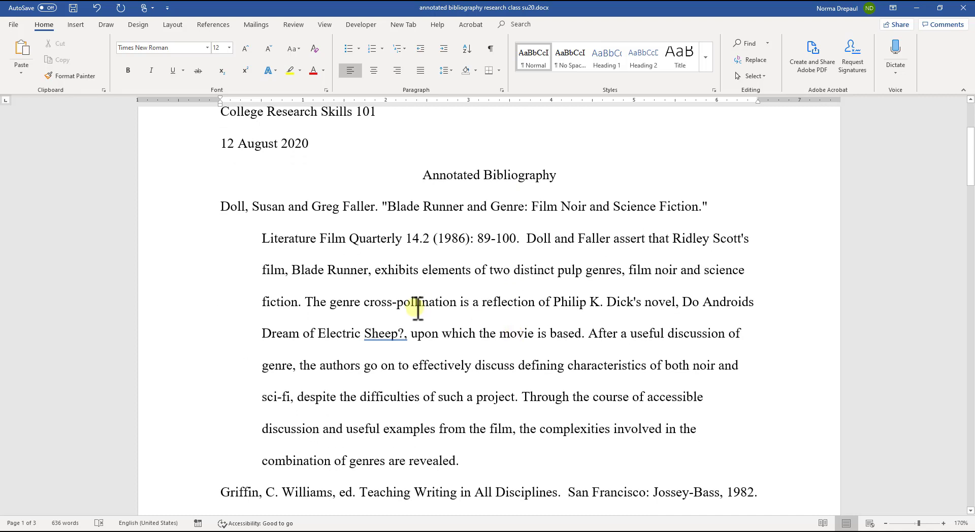
scroll(411, 307, "down", 1)
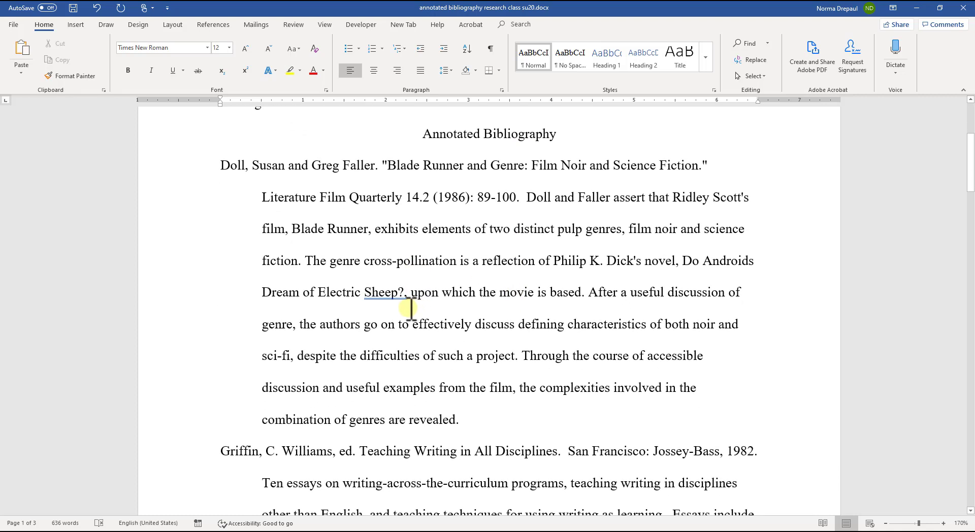
left_click(235, 161)
scroll(259, 284, "down", 9)
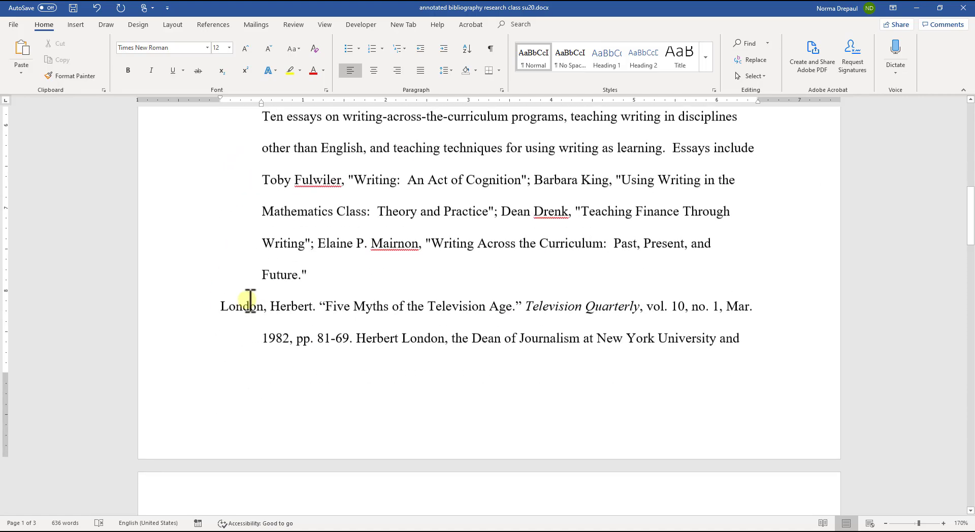
scroll(250, 302, "down", 15)
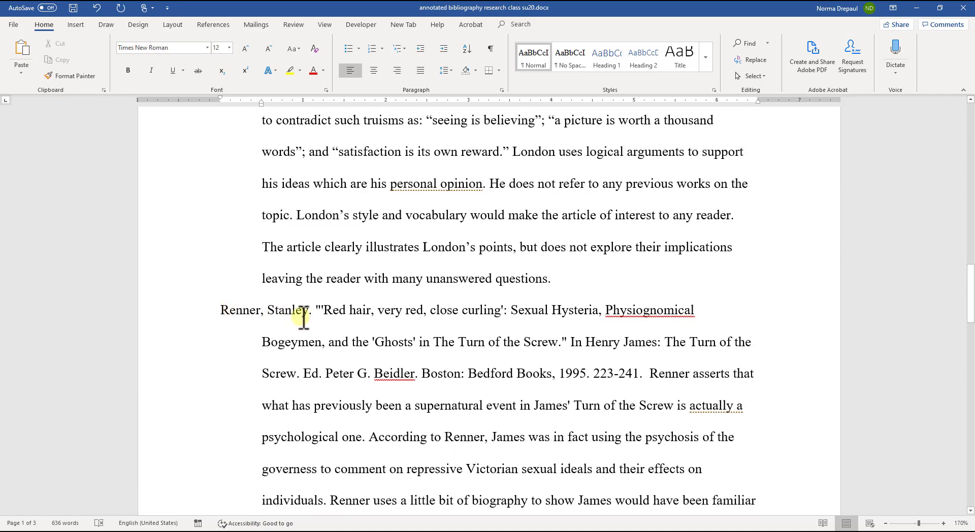
scroll(304, 317, "down", 20)
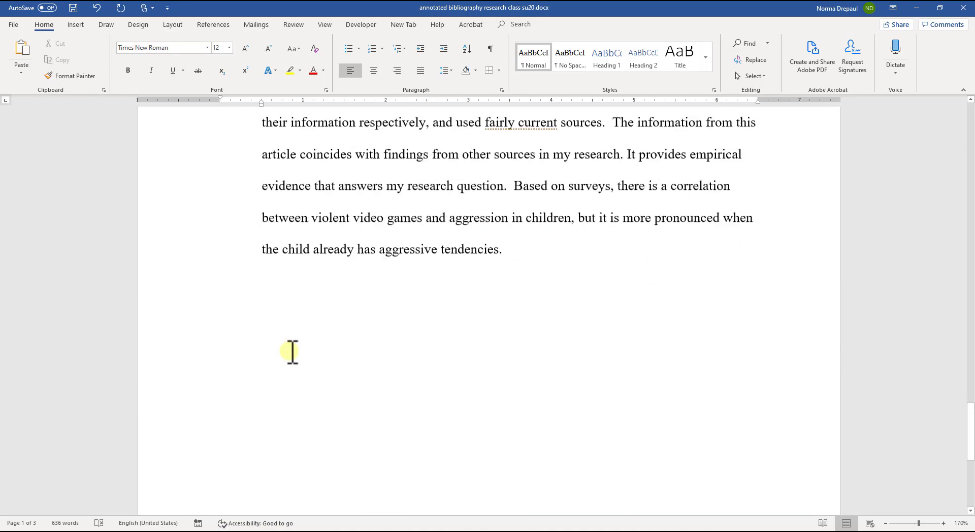
scroll(292, 352, "up", 13)
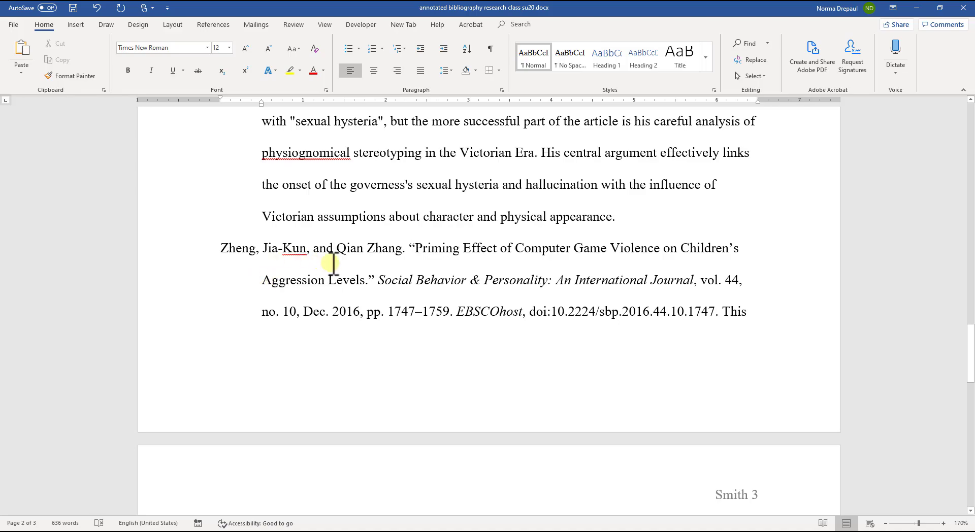
Look through the document for words marked as possible errors, especially the essay authors' surnames in the "Teaching Writing in All Disciplines" annotation
scroll(246, 268, "down", 5)
scroll(246, 275, "up", 7)
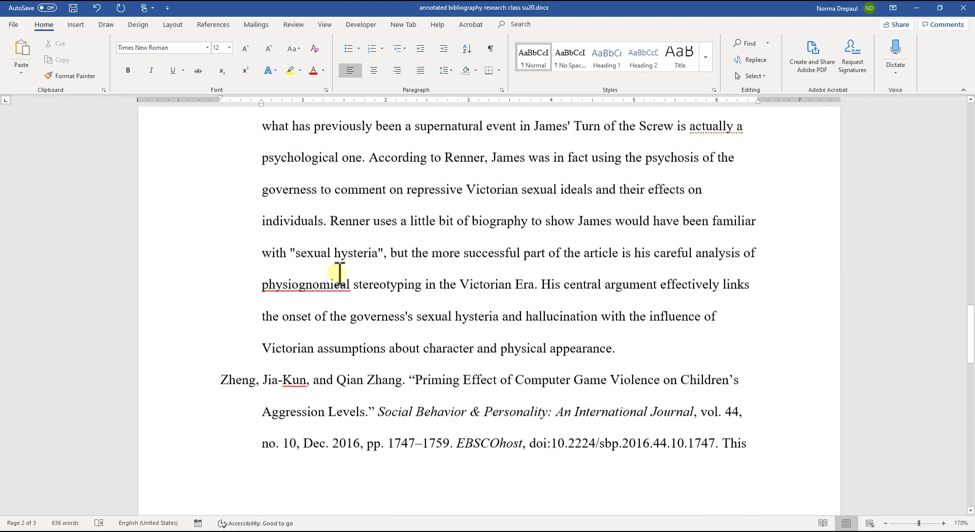
scroll(339, 273, "up", 15)
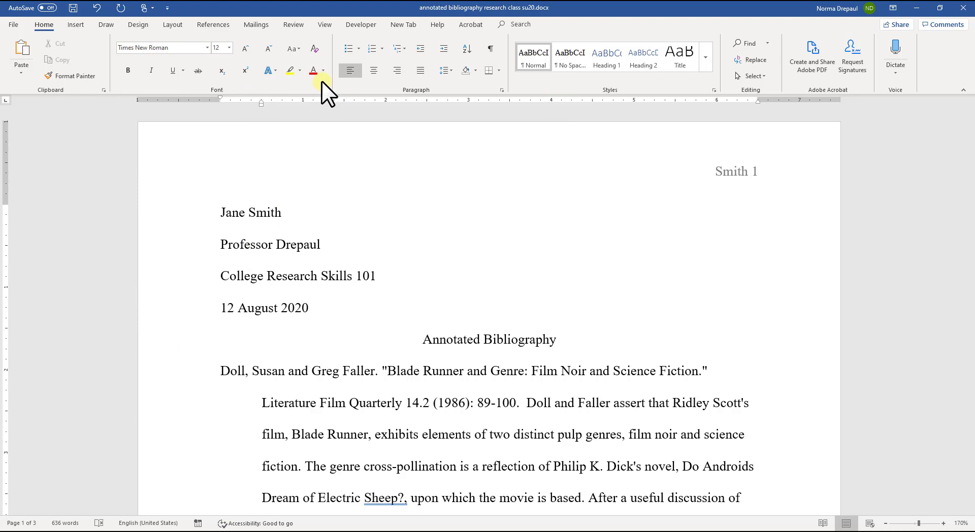
scroll(428, 264, "down", 5)
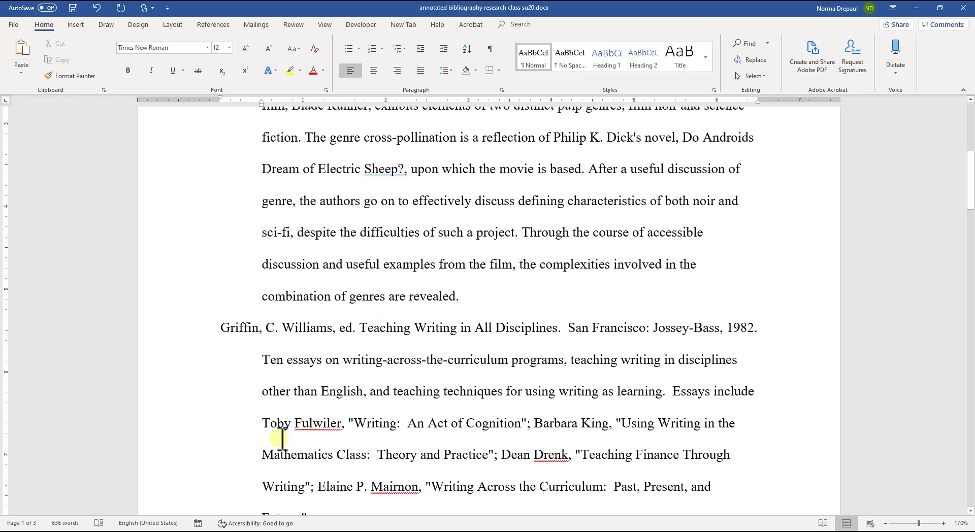
left_click(311, 422)
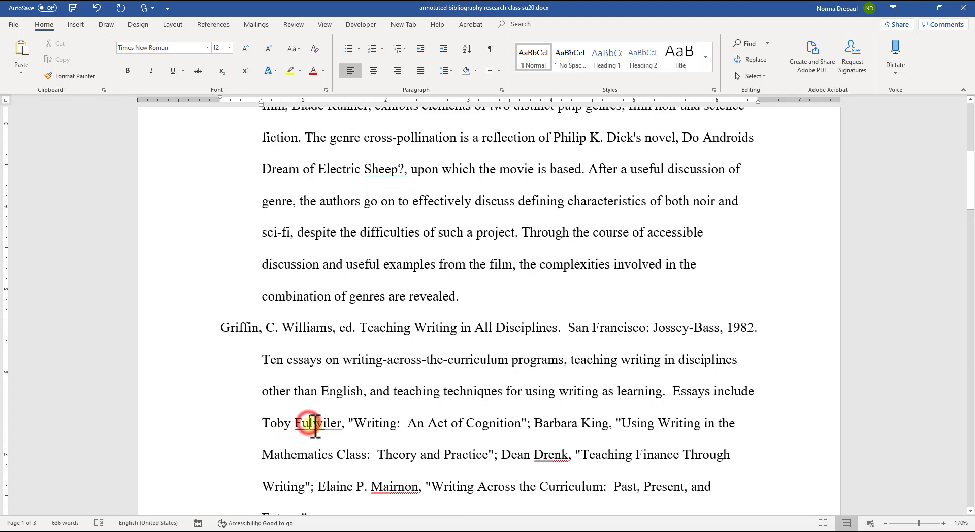
left_click(559, 455)
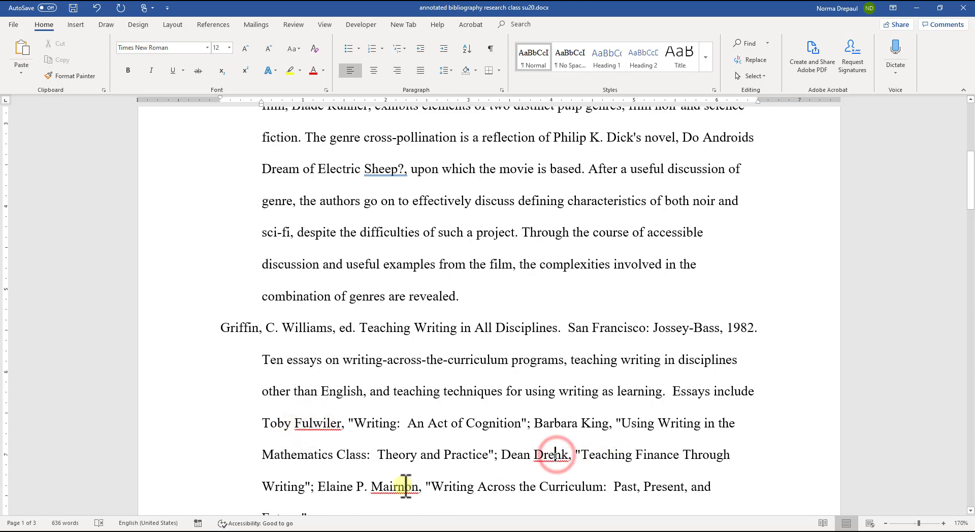
left_click(399, 493)
scroll(499, 470, "down", 2)
scroll(496, 468, "down", 2)
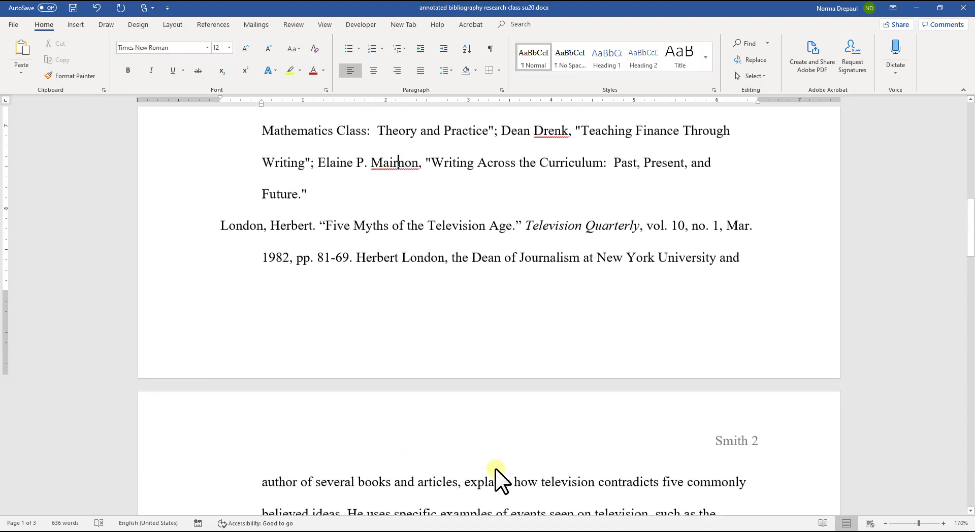
scroll(495, 465, "up", 4)
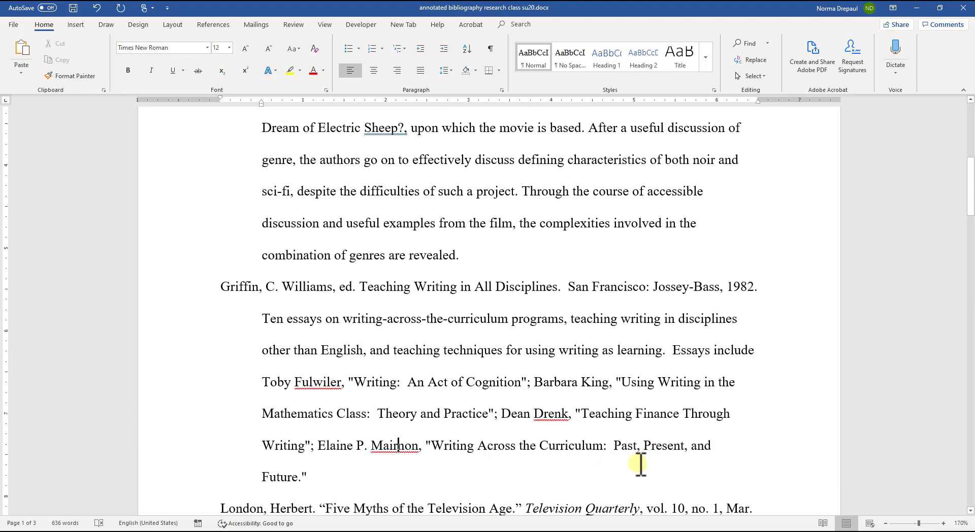
scroll(639, 464, "up", 5)
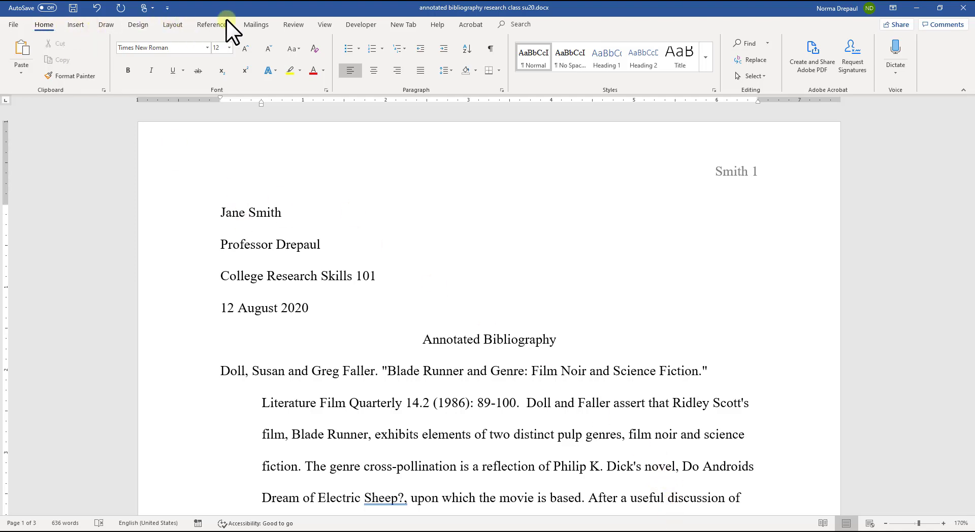
Start the spelling and grammar check and ignore once each flagged author surname in the "Teaching Writing in All Disciplines" entry
left_click(296, 24)
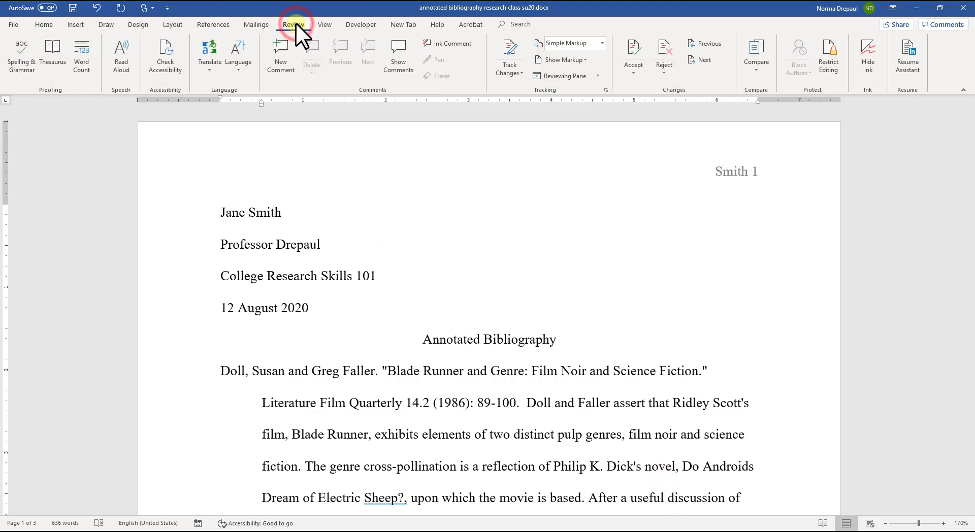
left_click(23, 59)
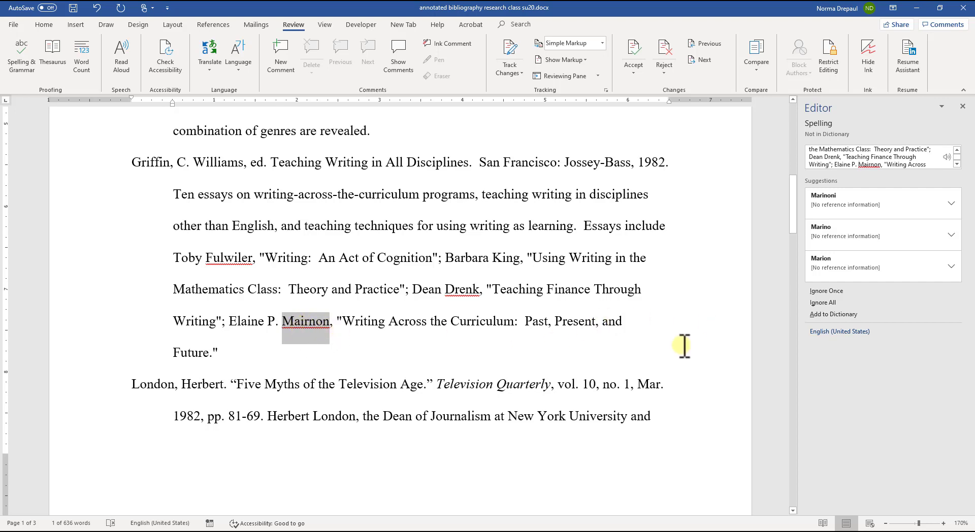
left_click(823, 292)
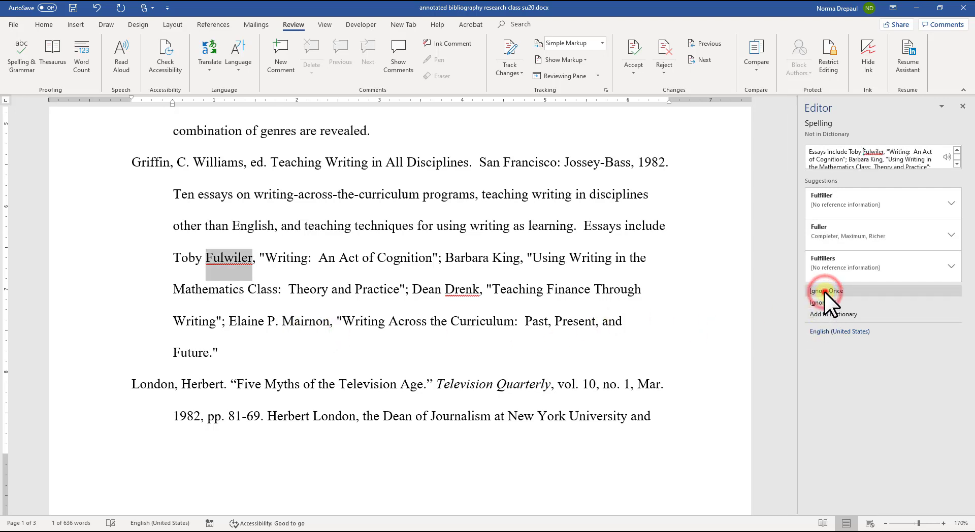
left_click(824, 292)
left_click(824, 291)
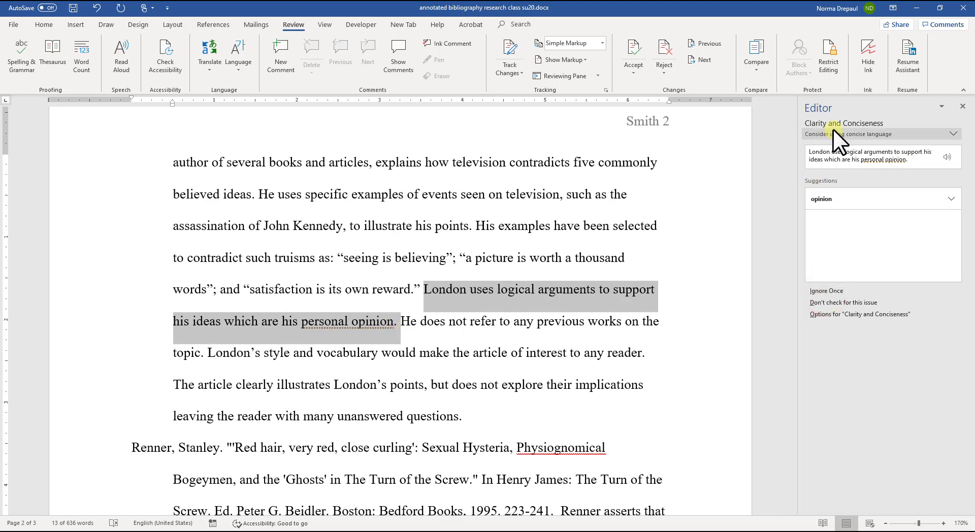
Accept the concise suggestions "opinion" for "personal opinion" and "a" for "actually a", ignoring the flagged "Physiognomical" and the editor's surname once each
left_click(828, 199)
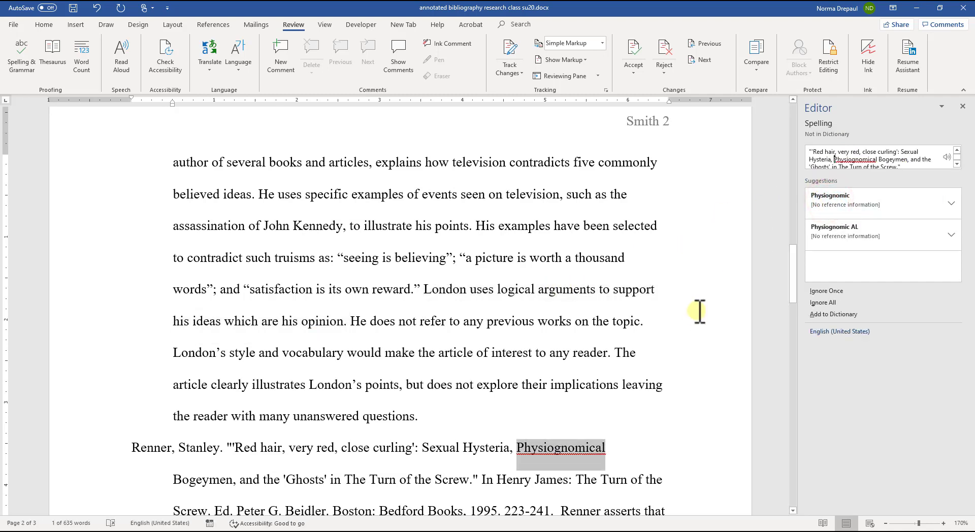
scroll(652, 363, "down", 3)
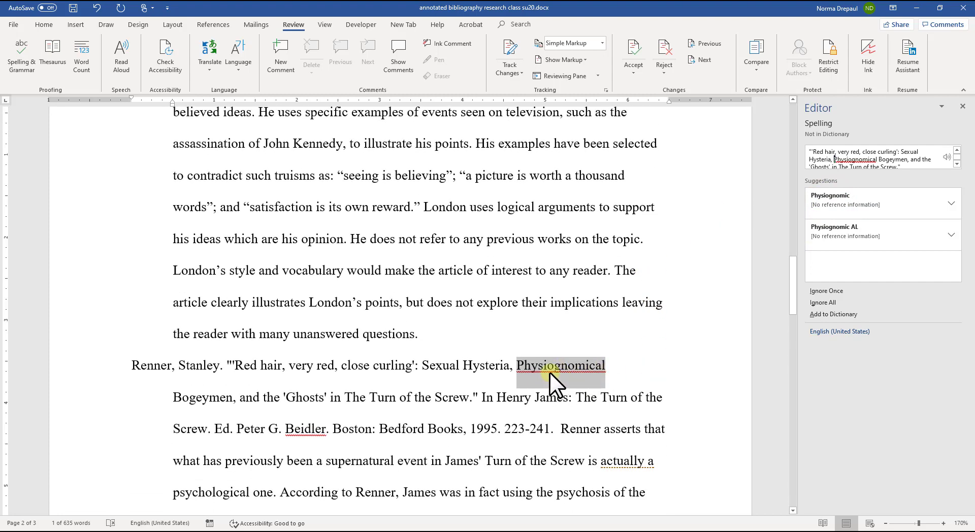
left_click(827, 294)
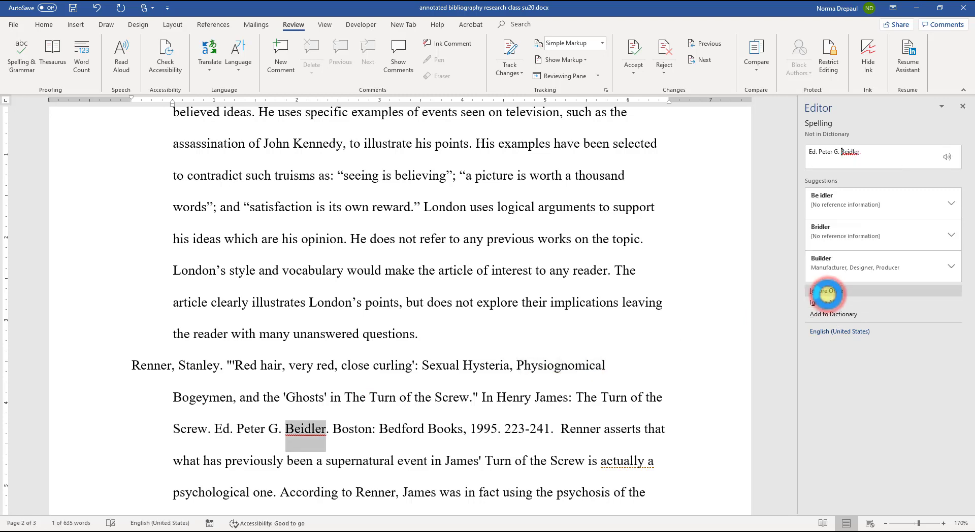
left_click(827, 294)
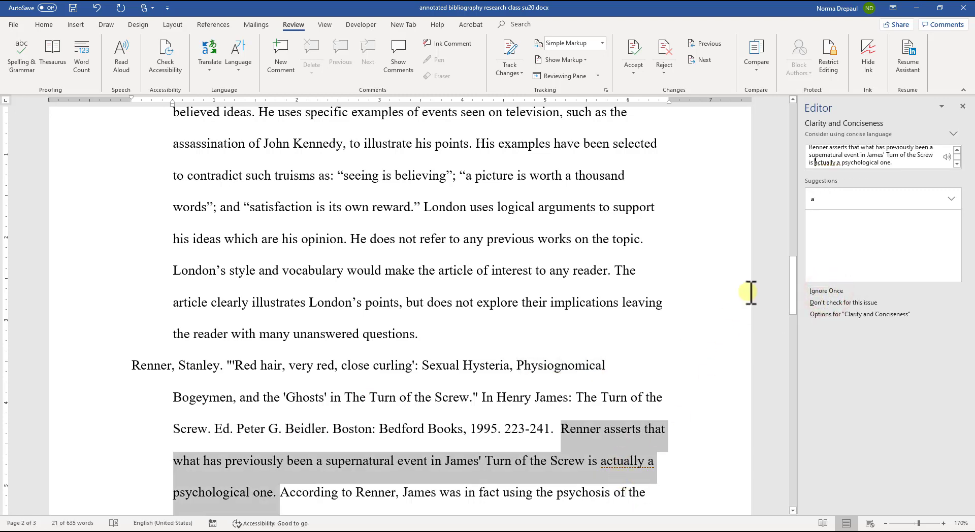
left_click(844, 191)
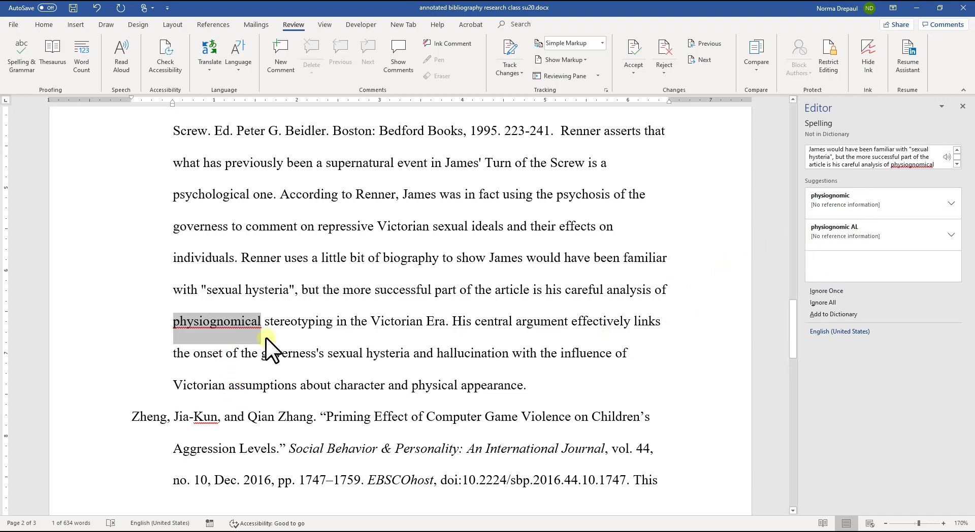
Ignore all occurrences of the flagged word "physiognomical" in the annotation about The Turn of the Screw
scroll(396, 341, "up", 2)
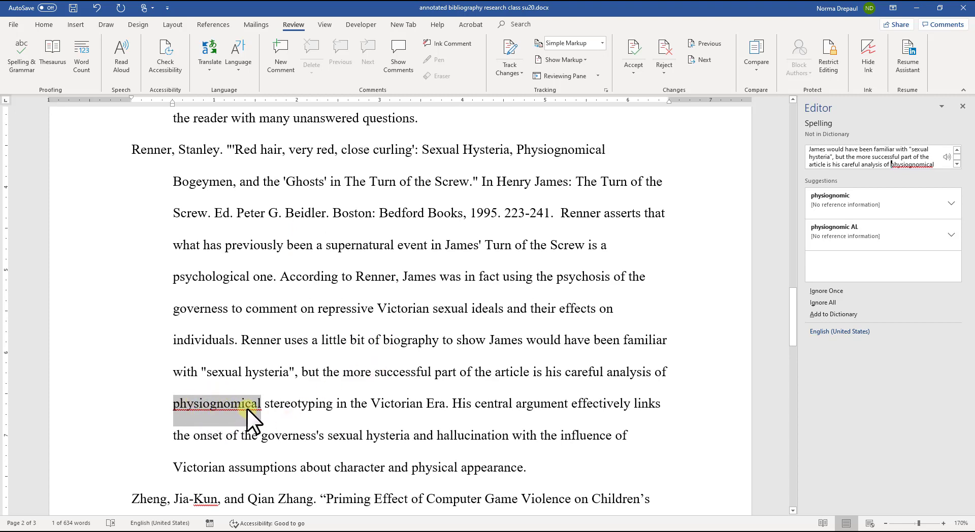
scroll(310, 385, "down", 1)
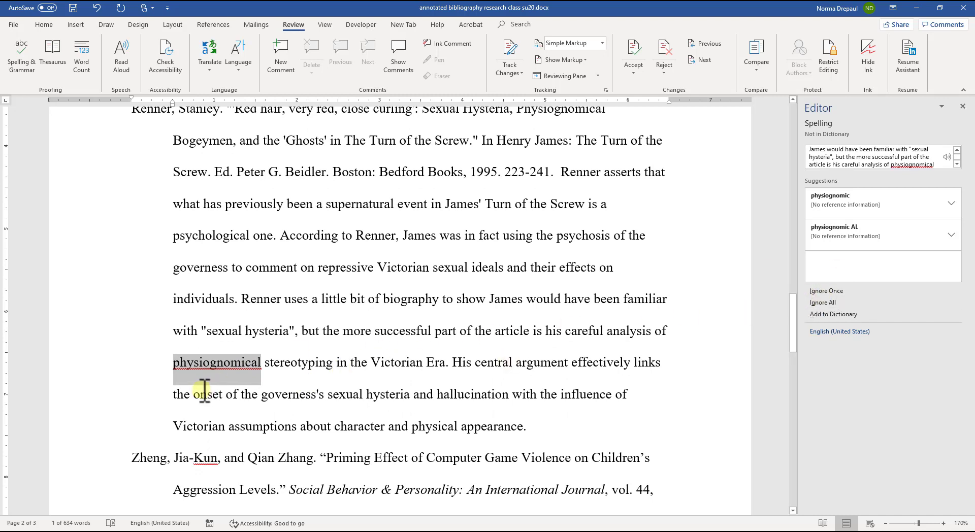
left_click(209, 369)
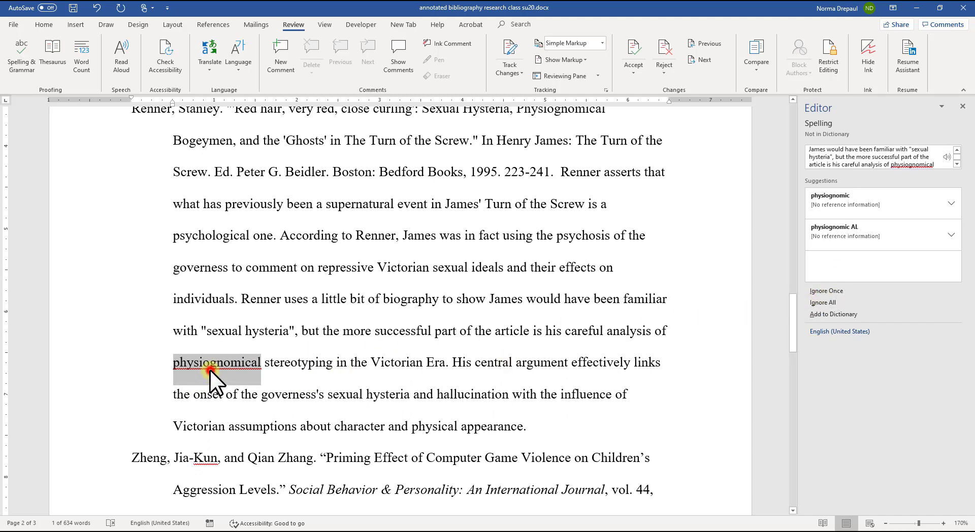
left_click(818, 300)
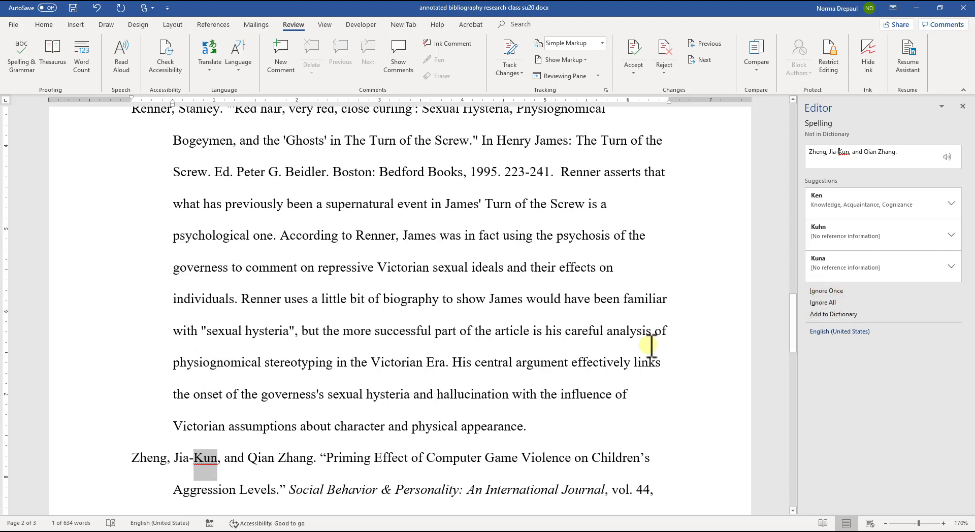
Ignore all occurrences of the author's flagged given name in the "Priming Effect of Computer Game Violence" citation
scroll(524, 370, "down", 2)
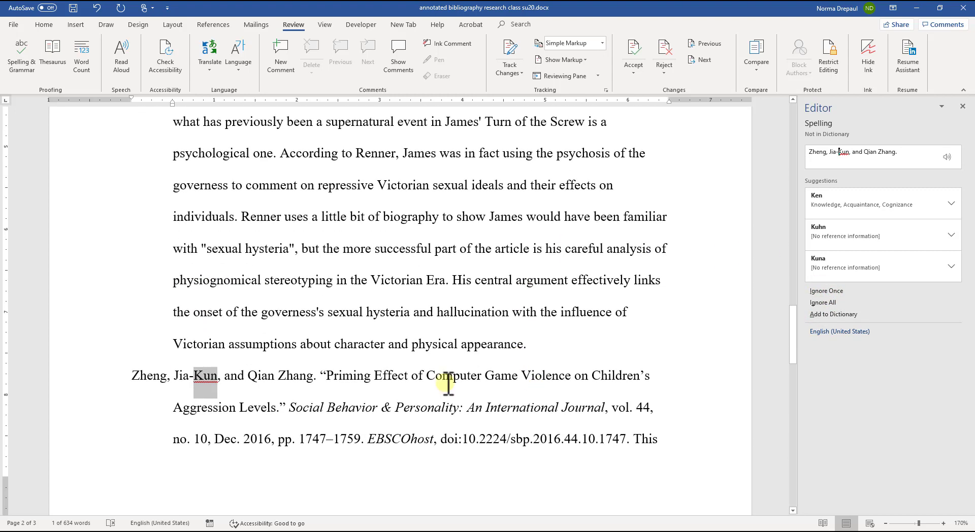
left_click_drag(124, 370, 538, 357)
scroll(513, 370, "up", 10)
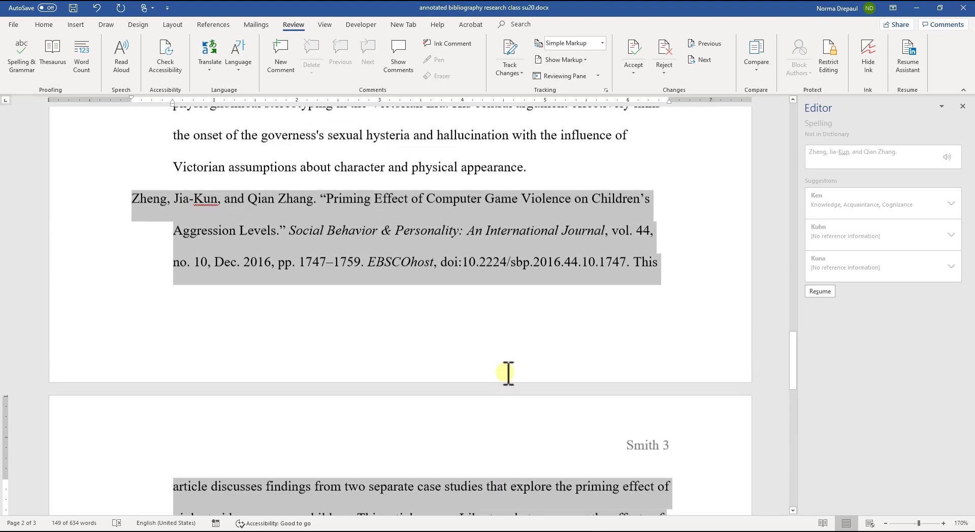
left_click(204, 198)
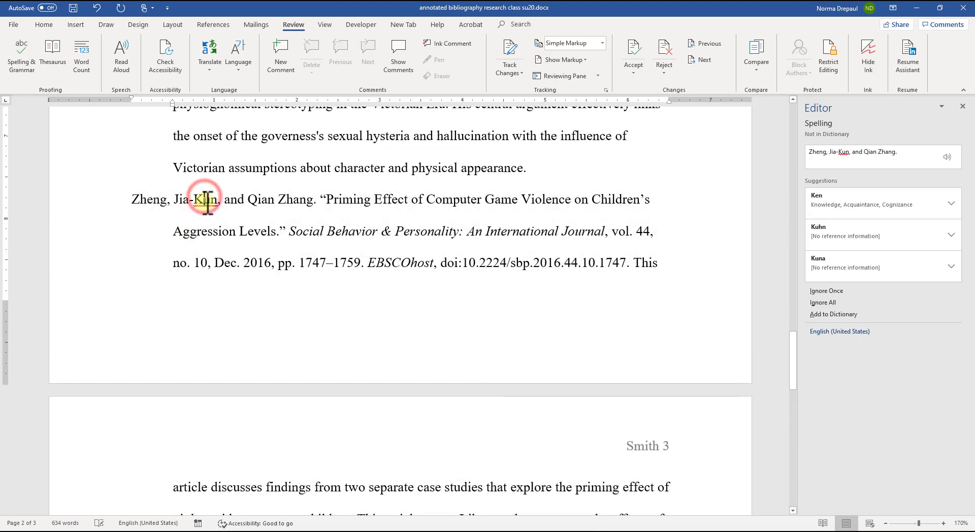
left_click(832, 302)
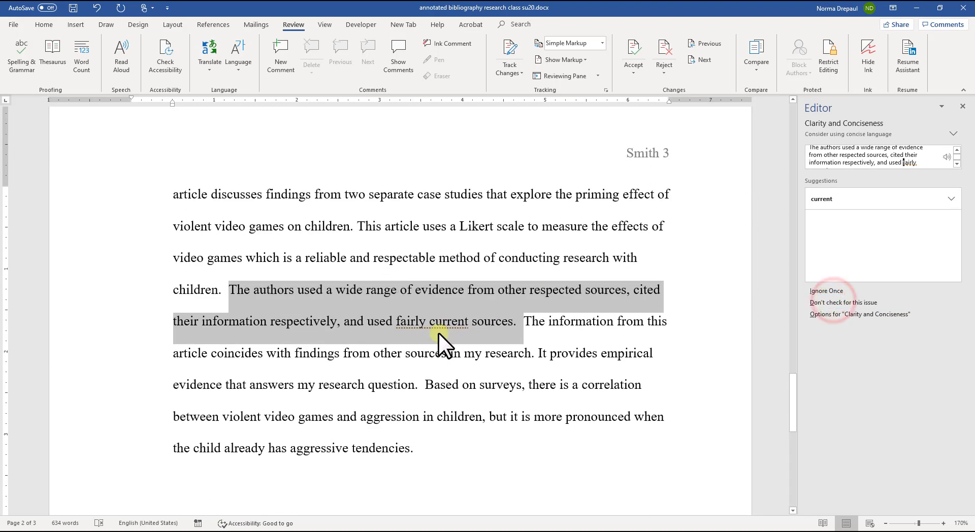
Replace "fairly current" with the suggested "current" in the sentence about the authors' wide range of evidence
left_click(270, 291)
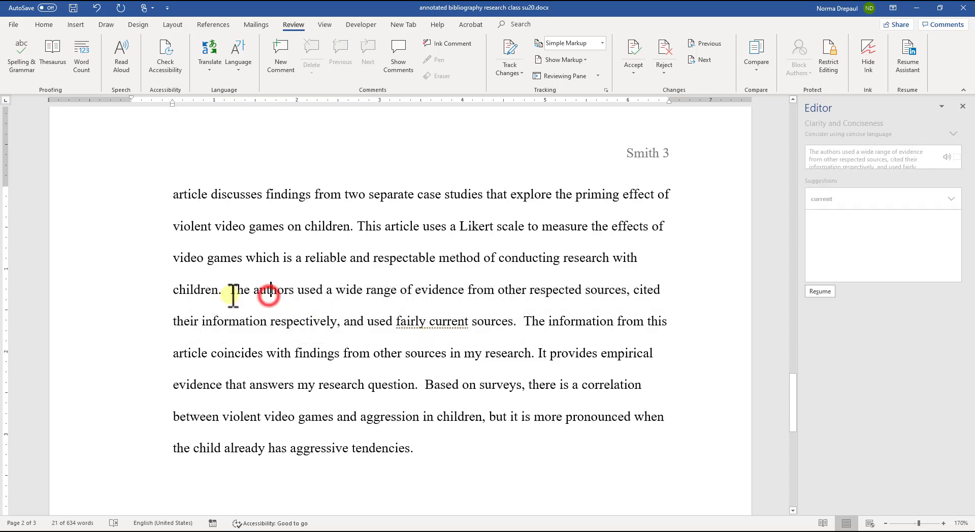
left_click(427, 321)
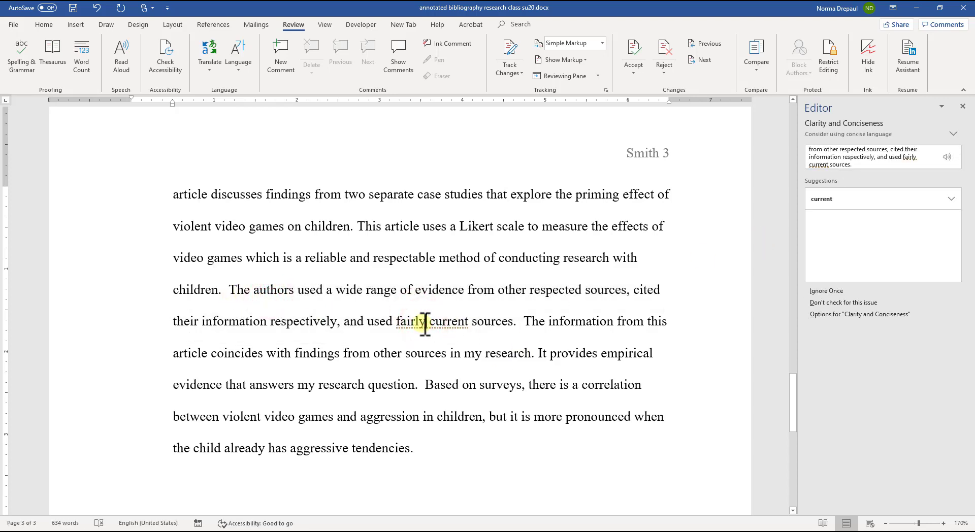
double_click(414, 322)
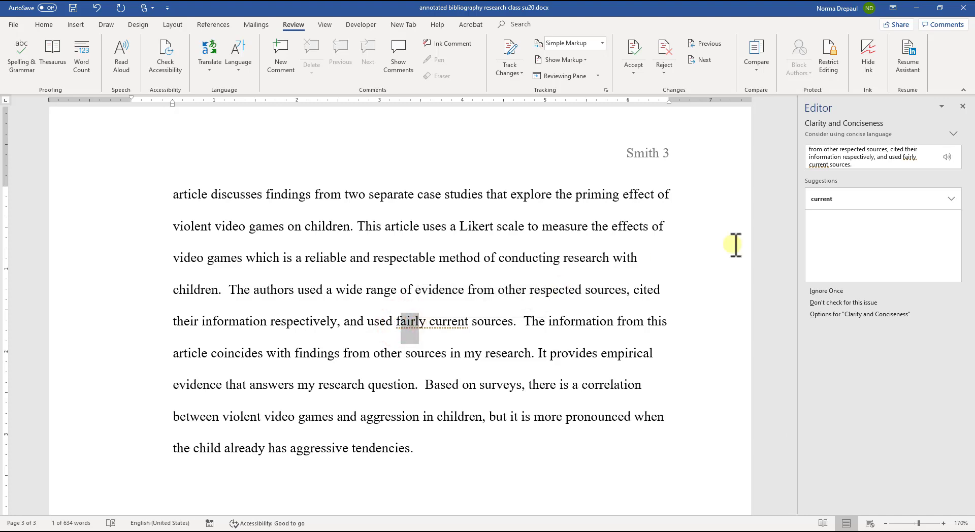
left_click(830, 196)
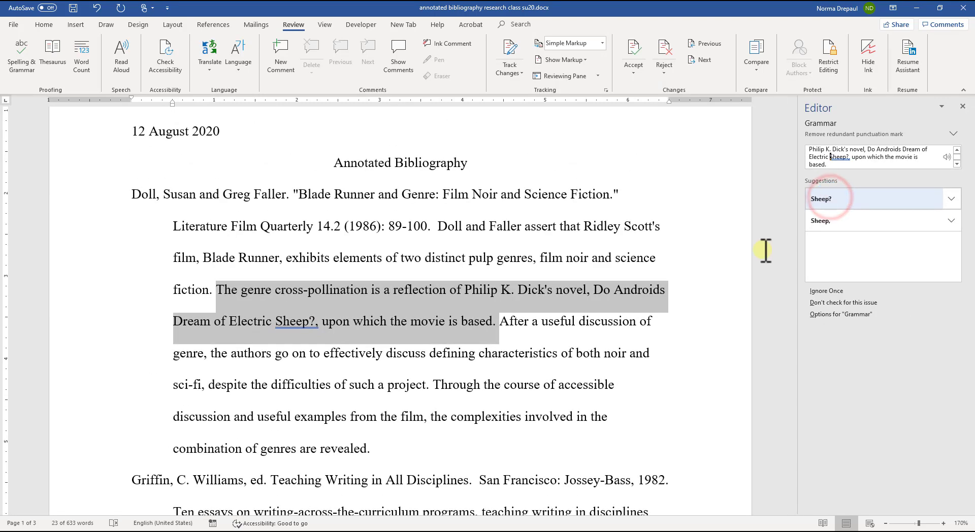
Ignore once the grammar flags on "Sheep?," and "is a reflection of" in the Blade Runner annotation and finish the check
left_click(836, 290)
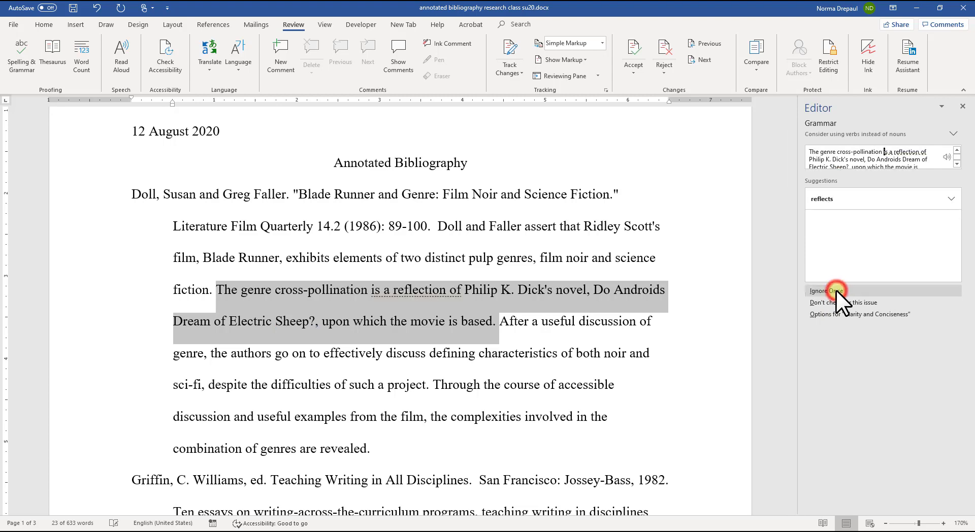
left_click(835, 291)
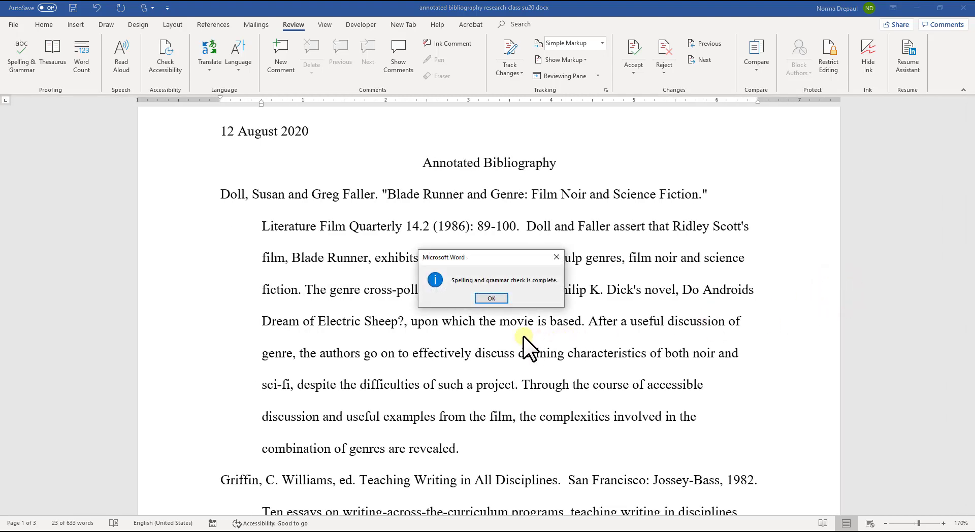
left_click(490, 300)
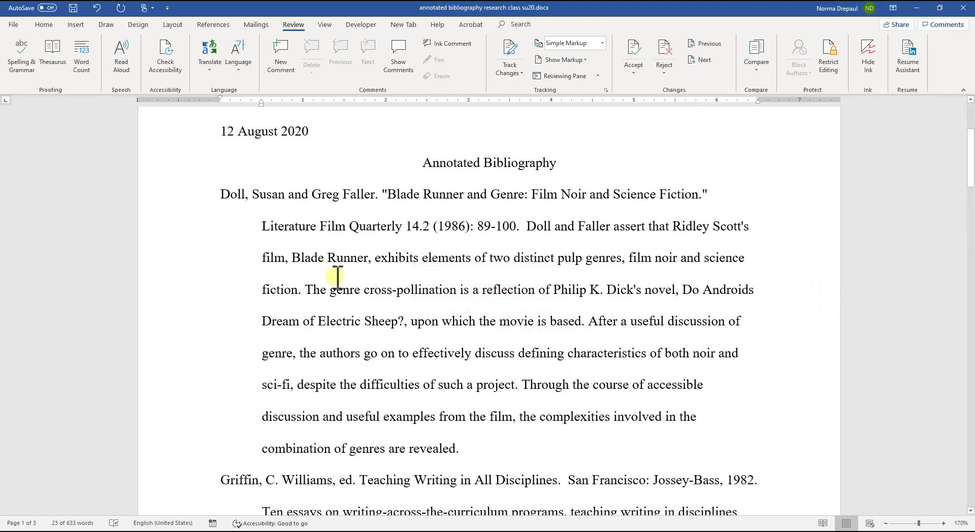
Review the corrected entries and save the document in the Documents folder as "annotated bibliography research class su20.docx"
scroll(391, 327, "down", 3)
scroll(391, 328, "down", 7)
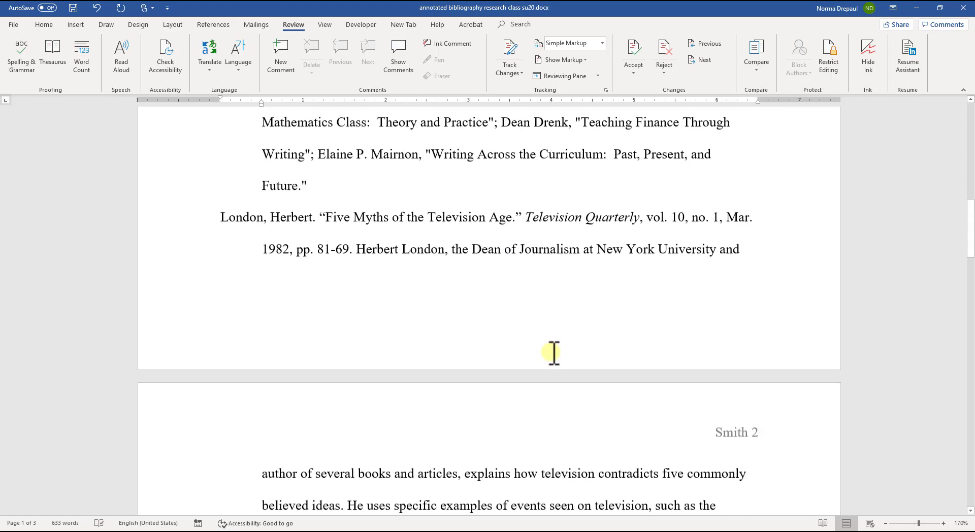
scroll(544, 359, "down", 20)
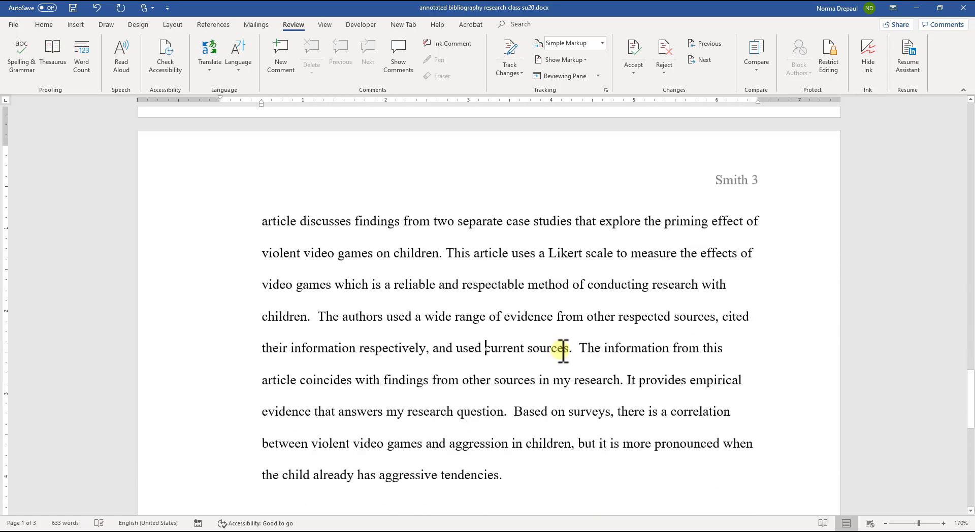
scroll(567, 361, "up", 2)
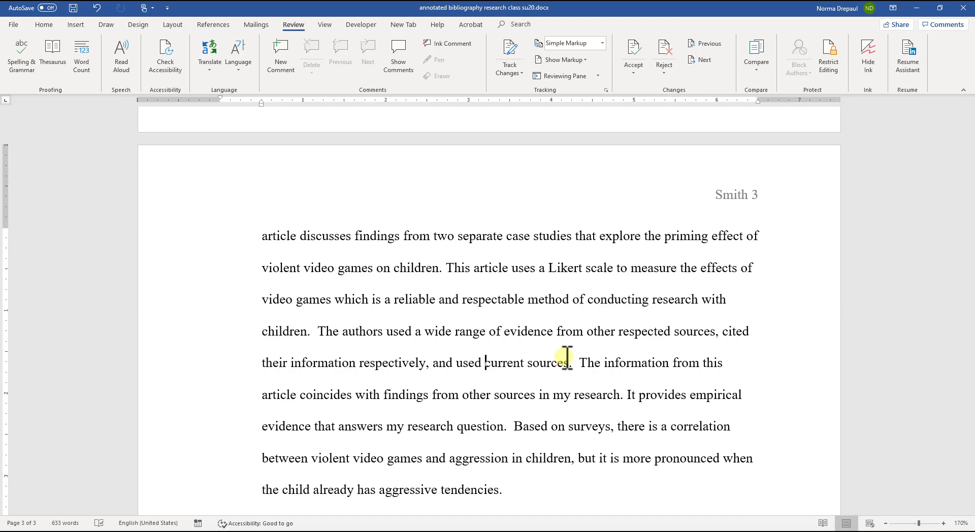
scroll(567, 358, "up", 15)
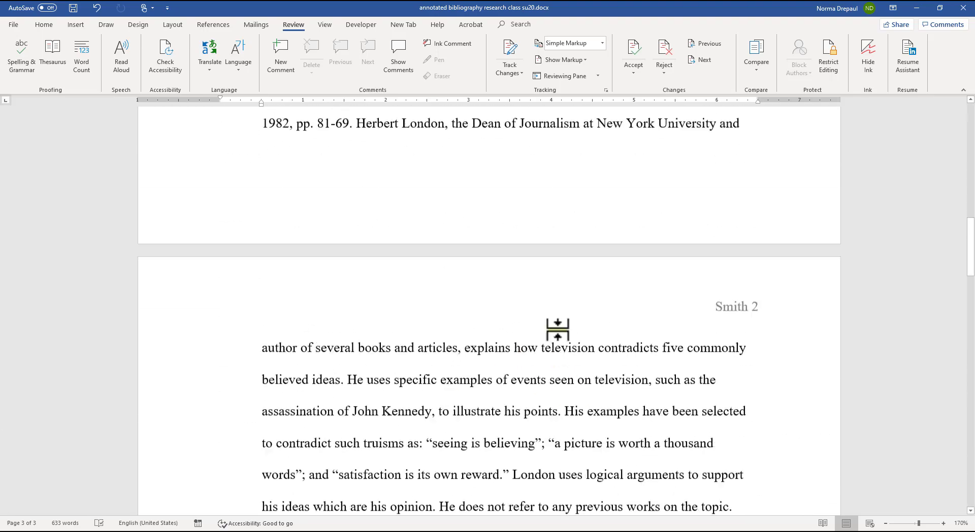
scroll(557, 330, "up", 5)
left_click(8, 23)
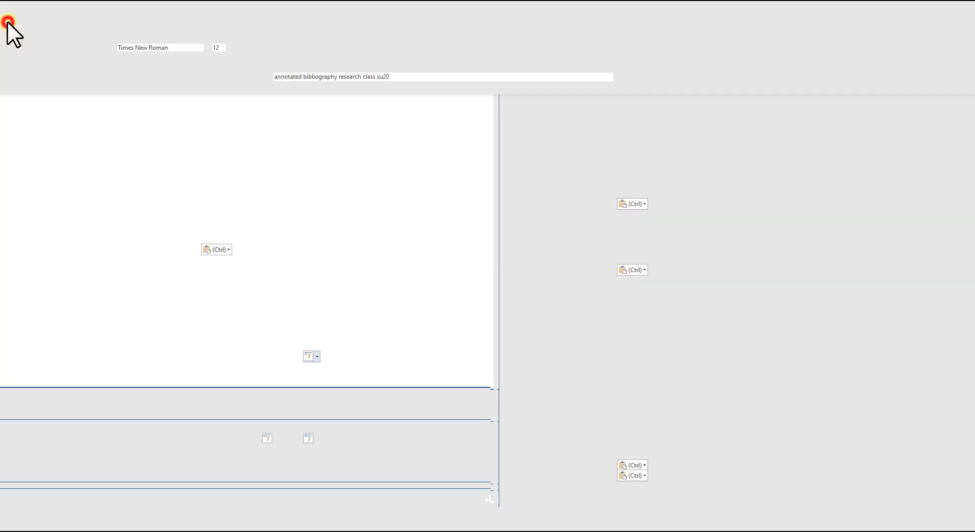
left_click(42, 161)
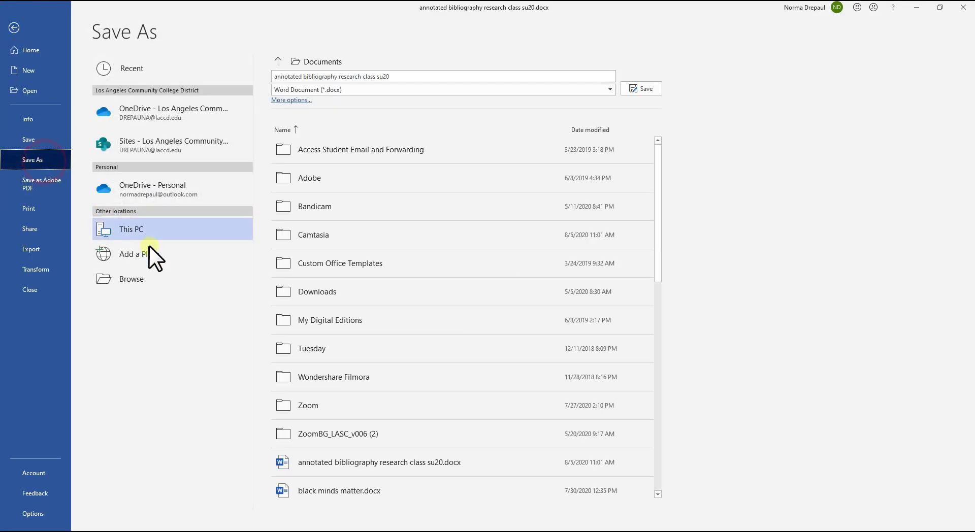
left_click(144, 280)
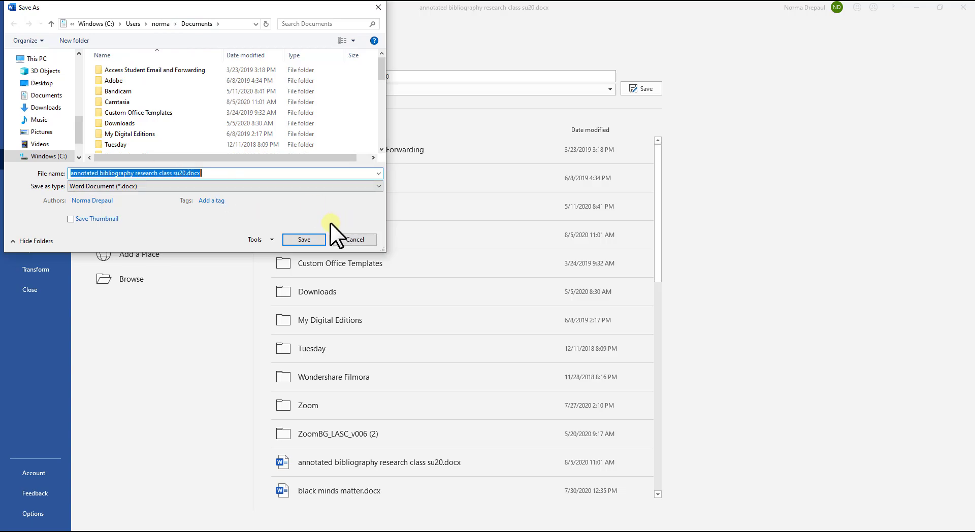
left_click(305, 239)
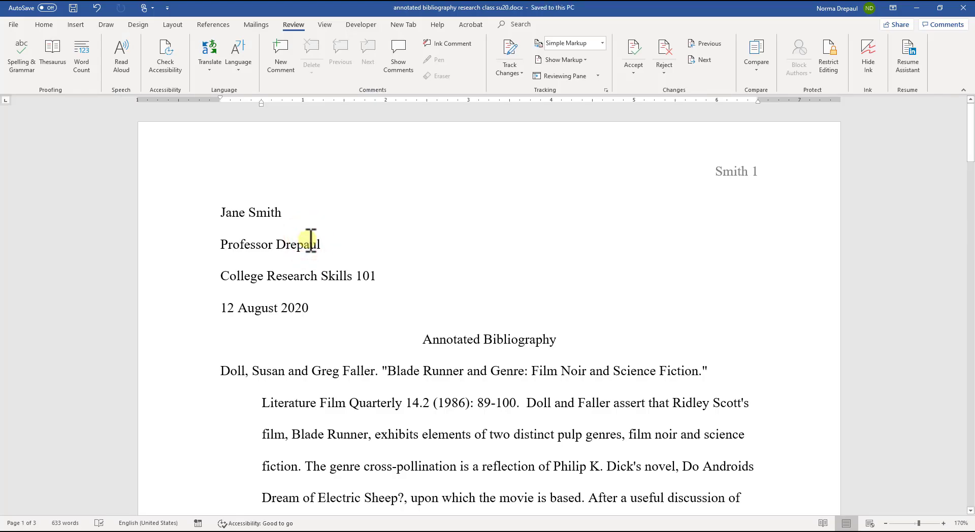